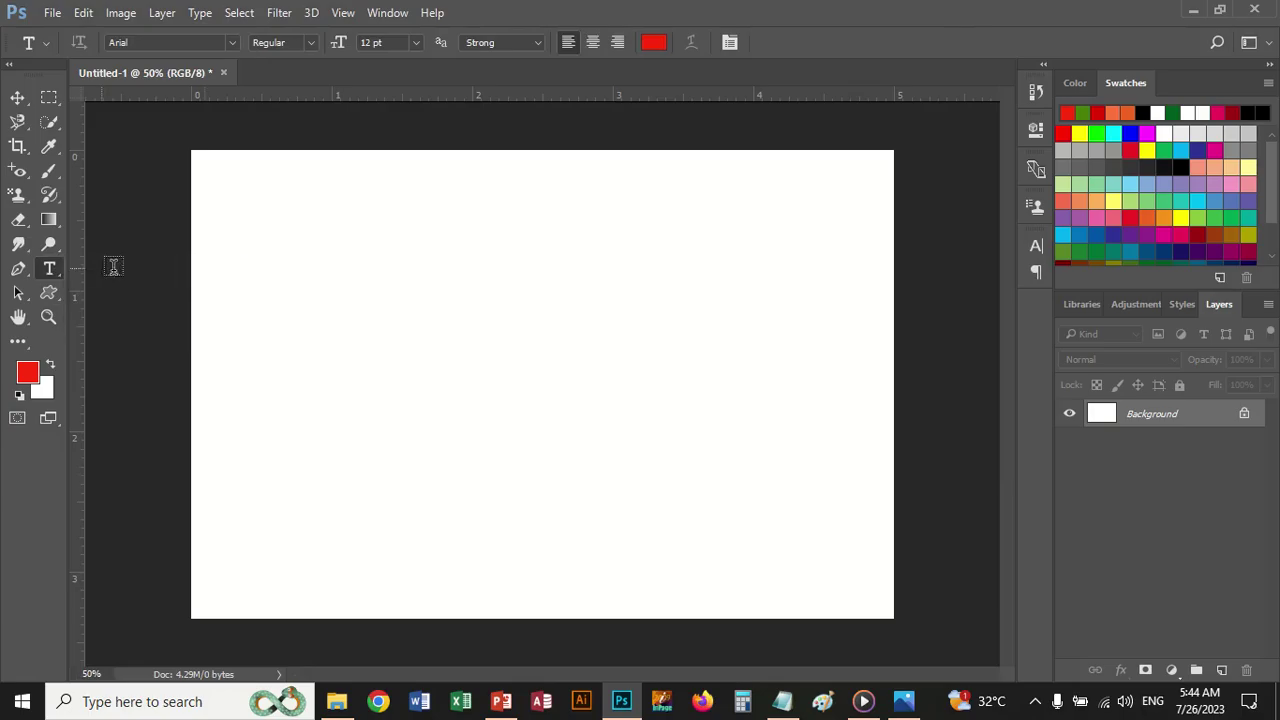
Step: Add a point text line reading "ARTIFICIAL INTELLENCE WEEK" in the upper middle of the blank canvas
left_click(354, 346)
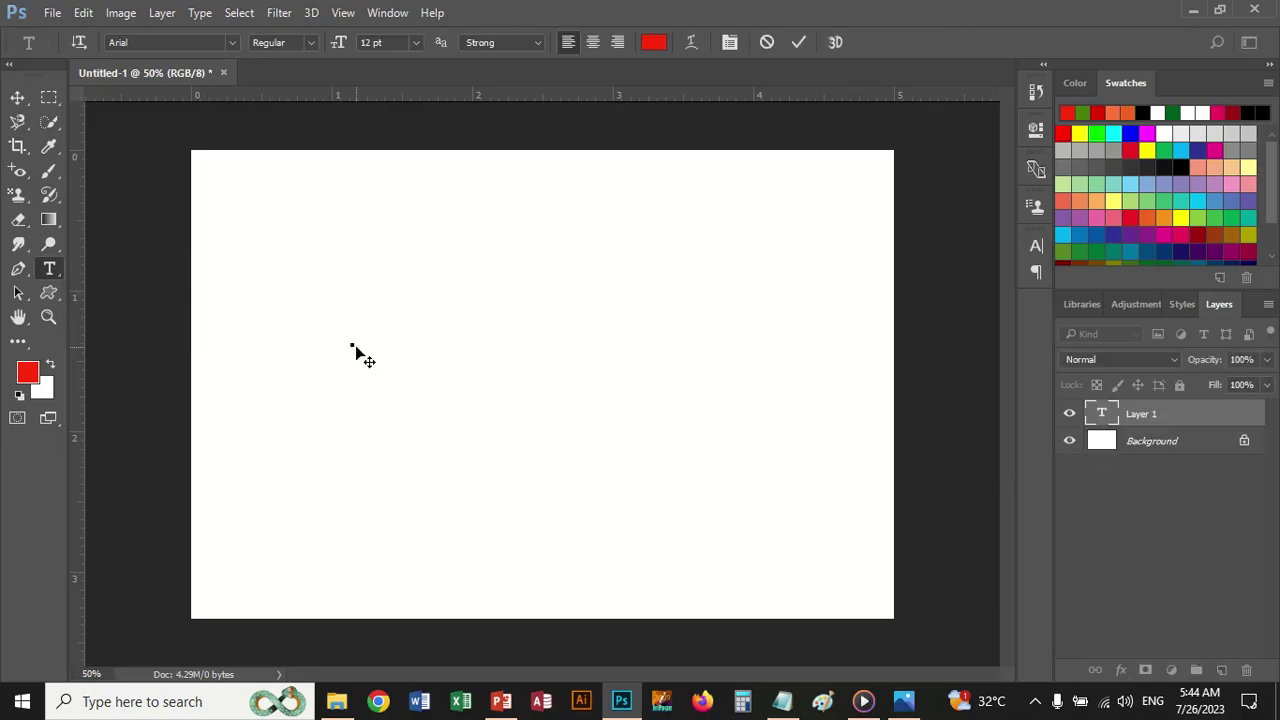
type("ARTIFICIAL INTELLENC")
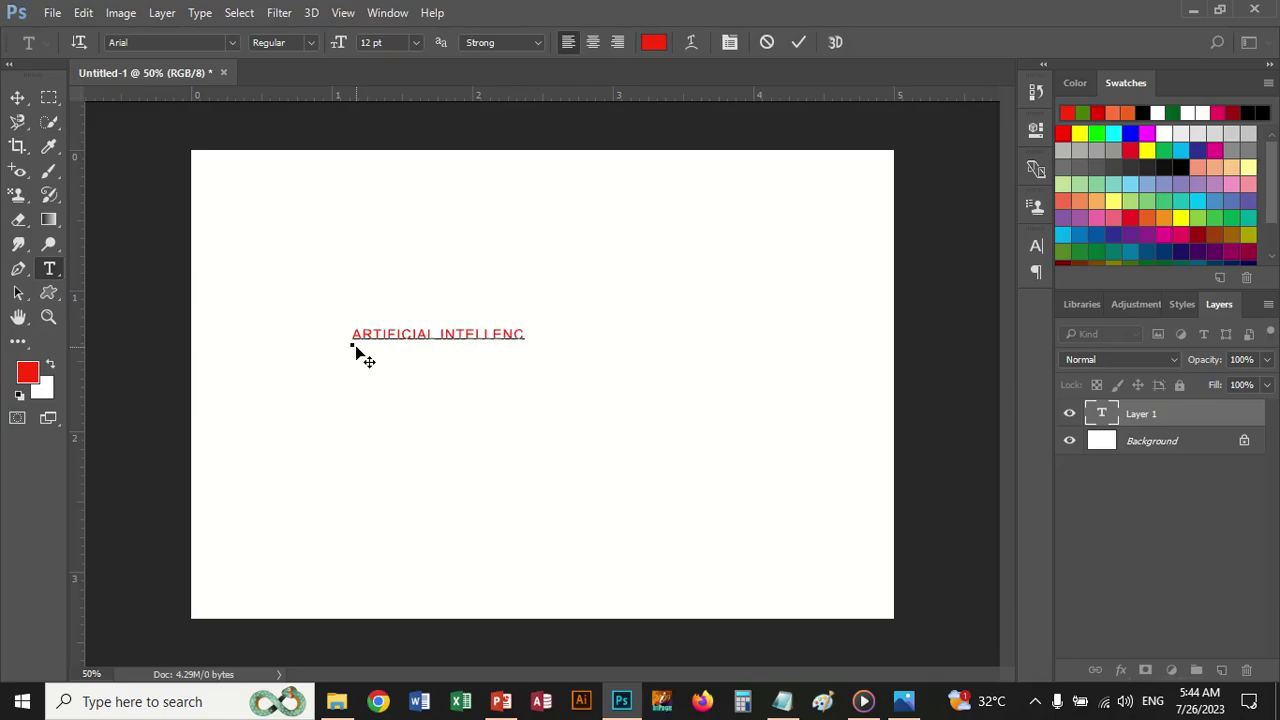
type("E WEEK")
Step: Select the entire "ARTIFICIAL INTELLENCE WEEK" line and enlarge it in increments to 18 pt
left_click_drag(350, 337, 476, 338)
left_click_drag(614, 357, 663, 357)
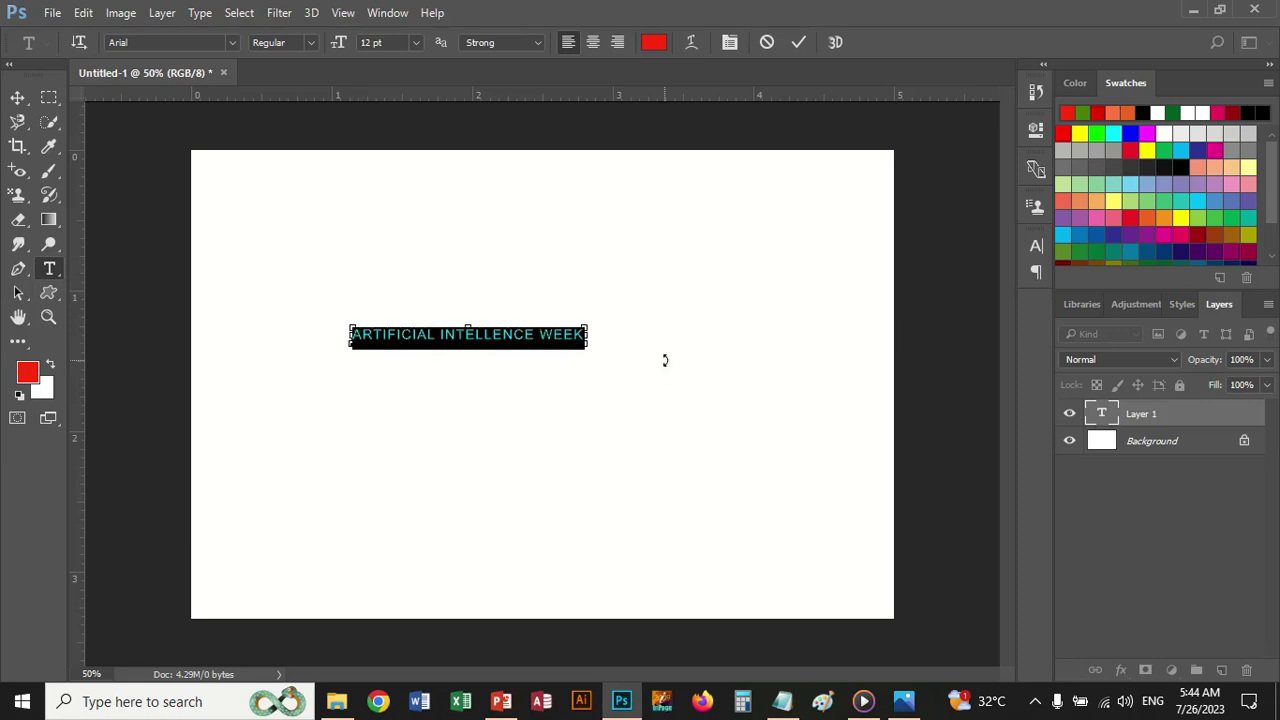
key("ctrl+shift+period")
key("ctrl+shift+period")
key("ctrl+shift+period")
key("ctrl+shift+period")
key("ctrl+shift+period")
key("ctrl+shift+period")
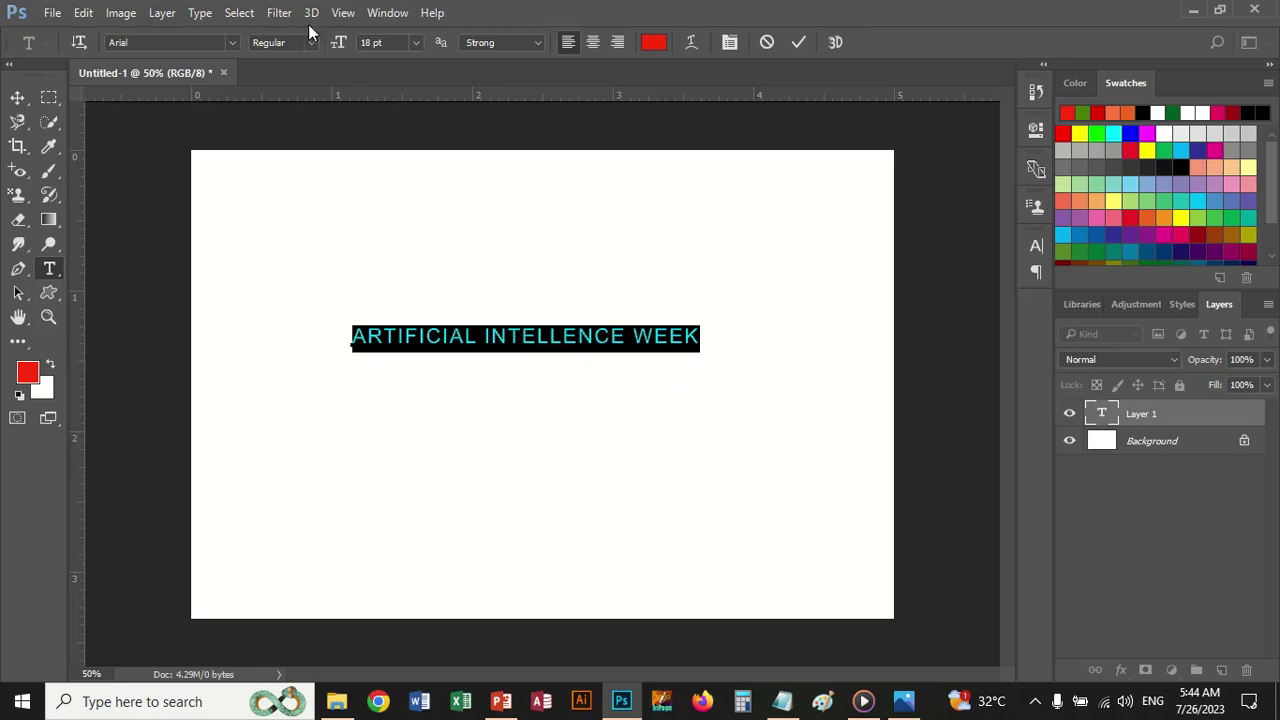
Step: Browse the available fonts, keep Arial, and set the selected text to Bold at 30 pt
left_click(231, 43)
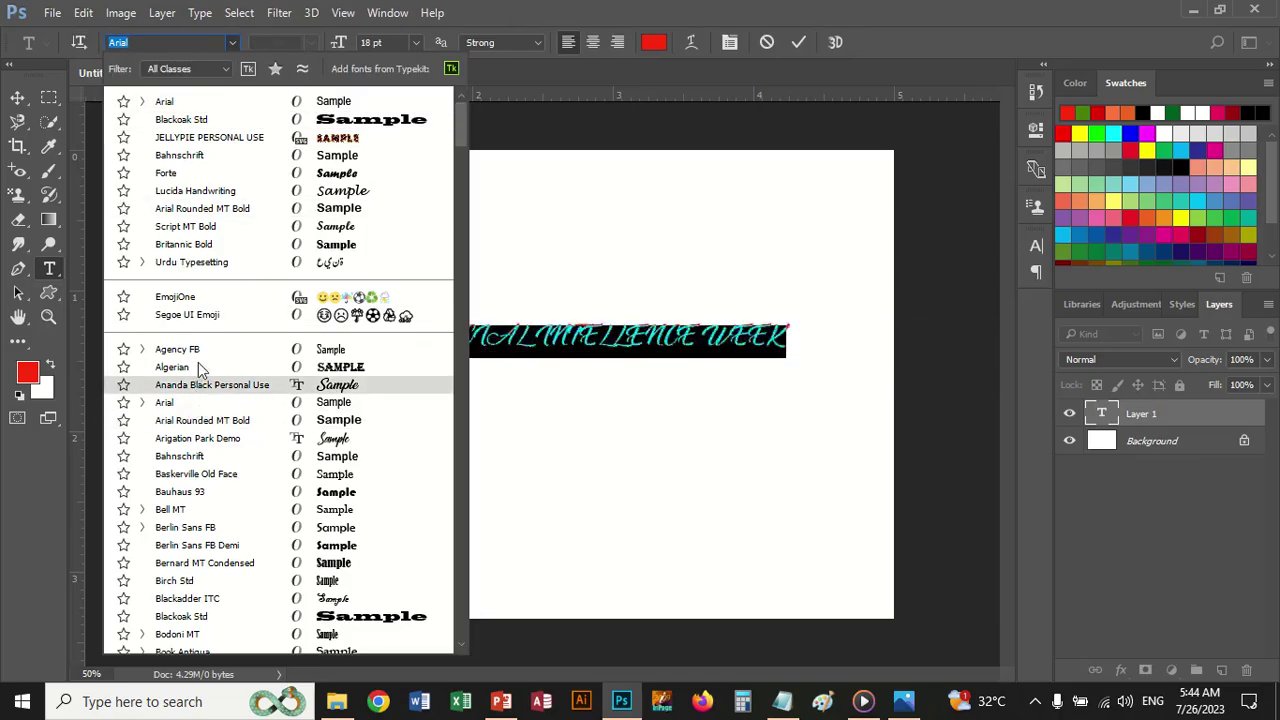
left_click(290, 53)
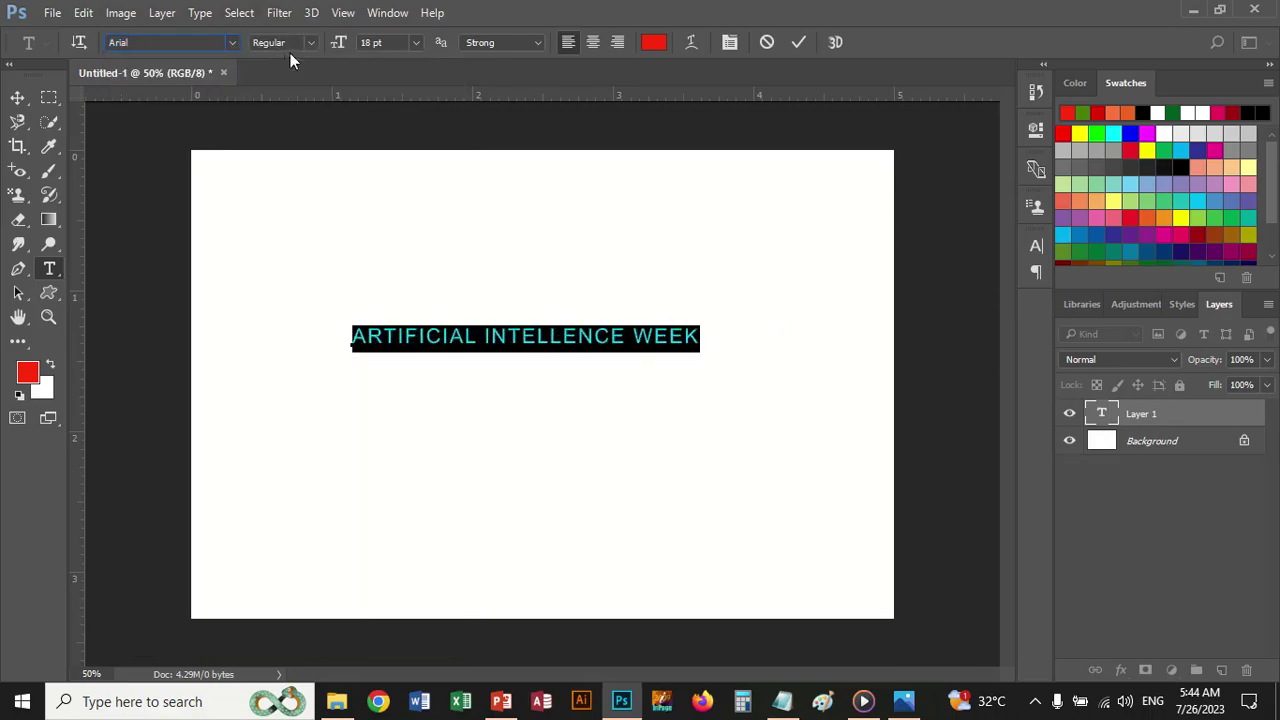
left_click(308, 42)
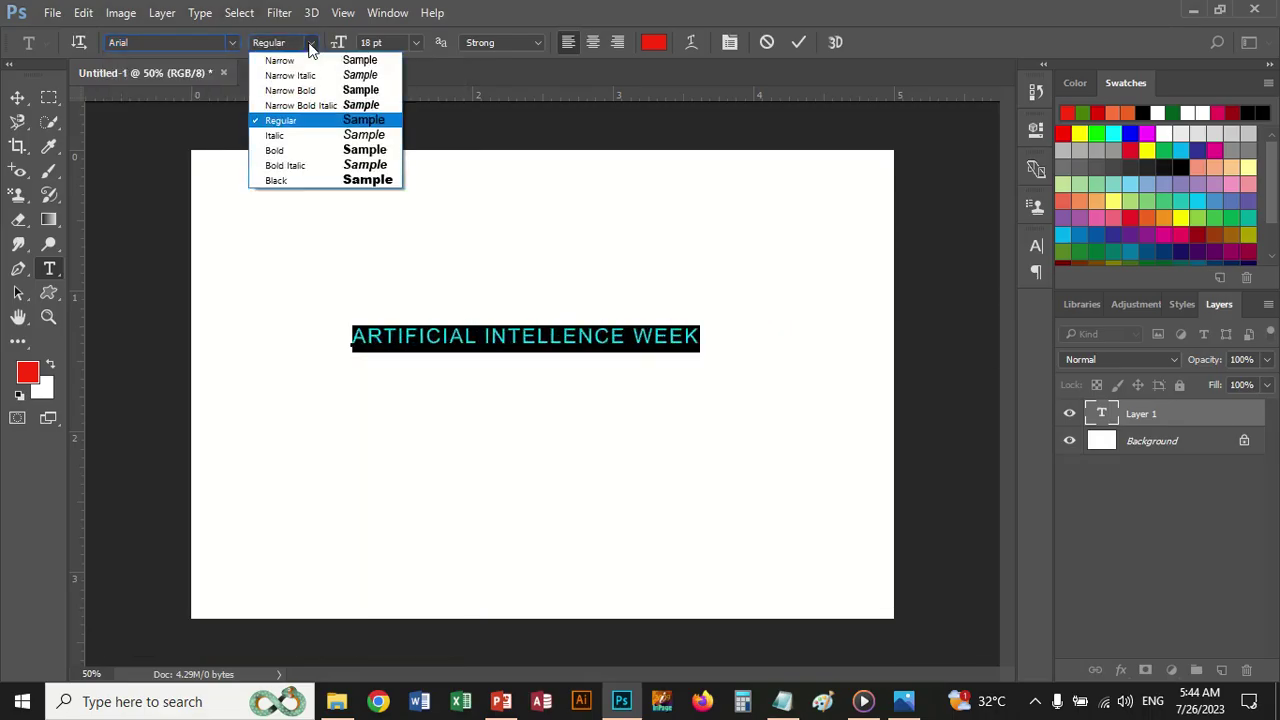
left_click(310, 153)
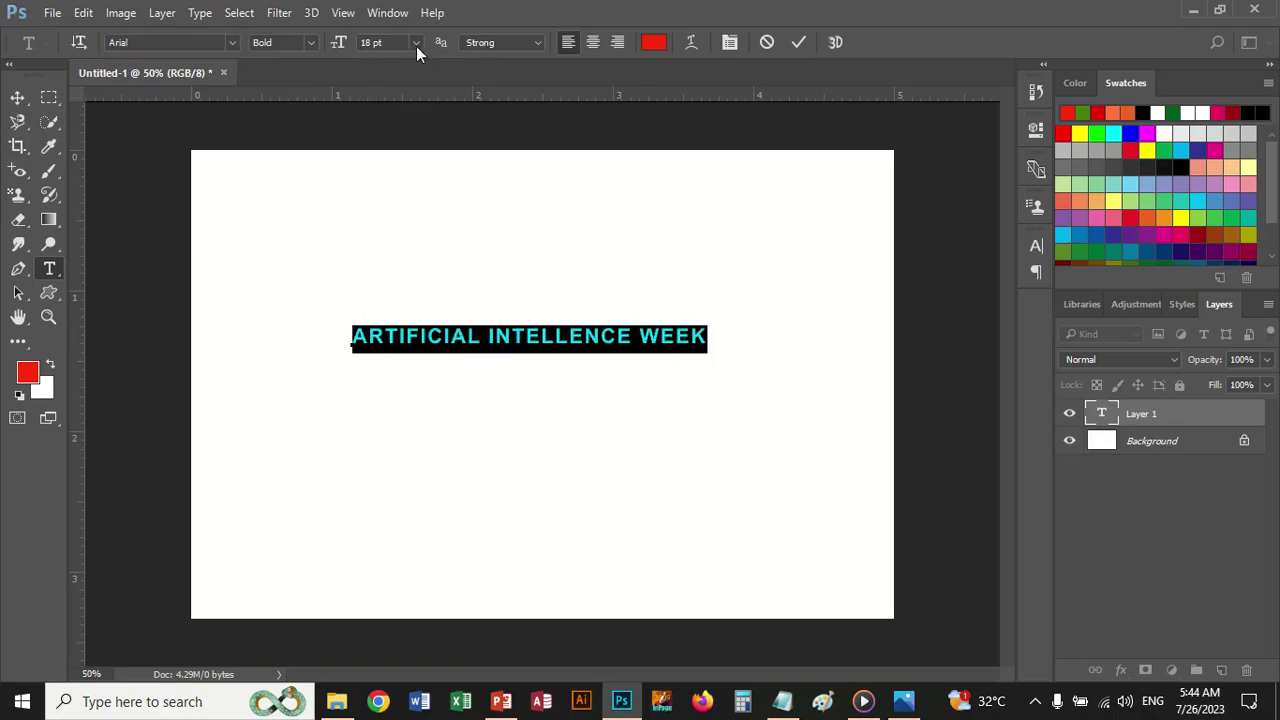
left_click(416, 44)
left_click(412, 295)
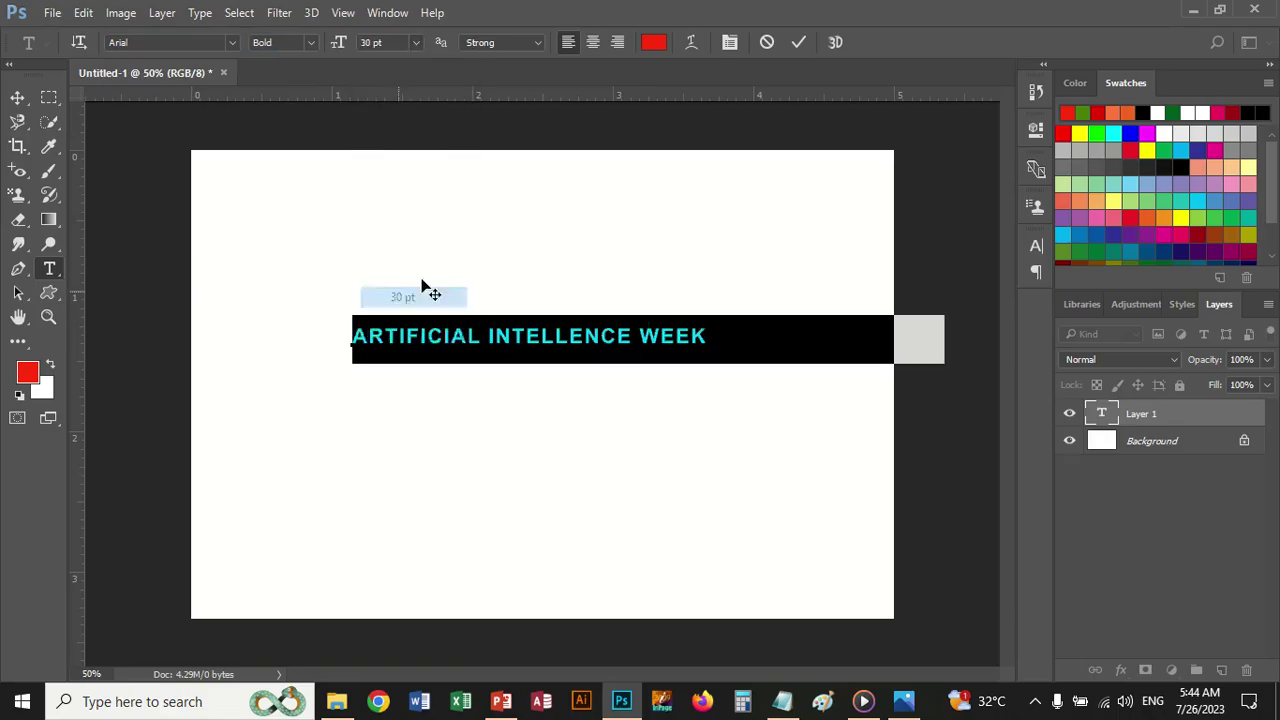
Step: Try centre and right alignment on the text line, and return it to left alignment
left_click(592, 47)
left_click(616, 42)
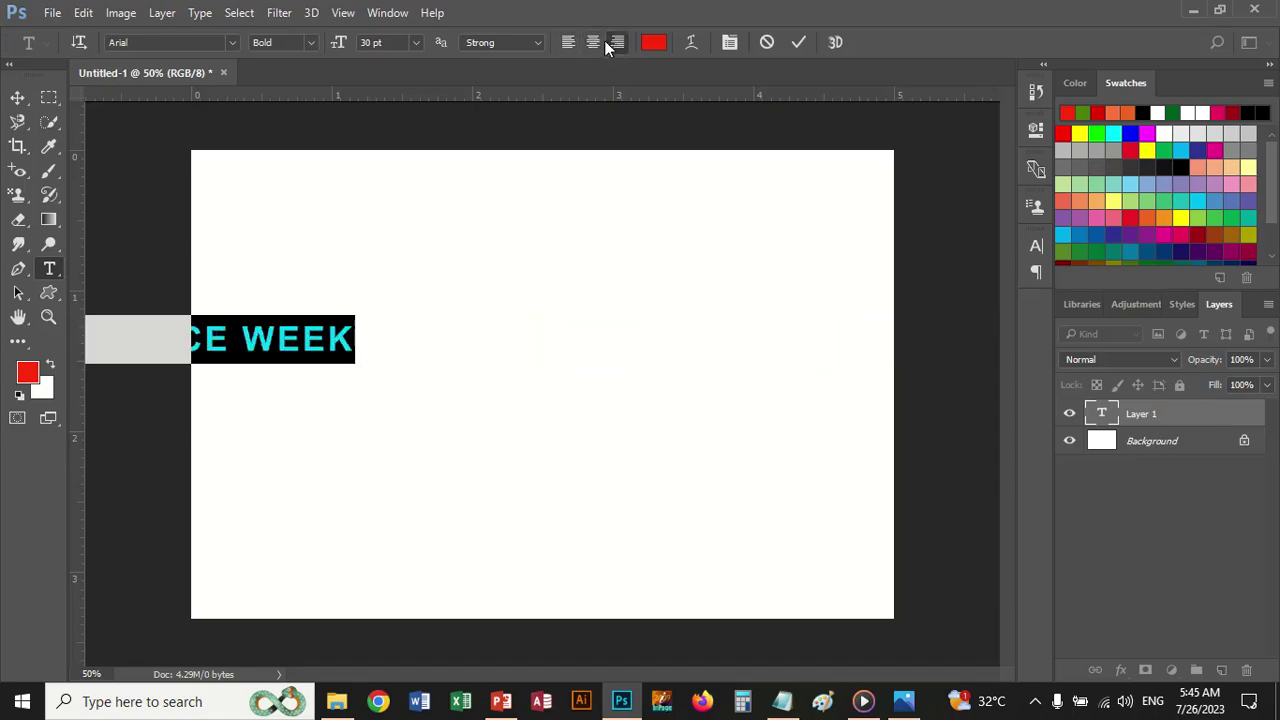
left_click(568, 42)
Step: Change the text colour to dark blue 0d0691
left_click(652, 42)
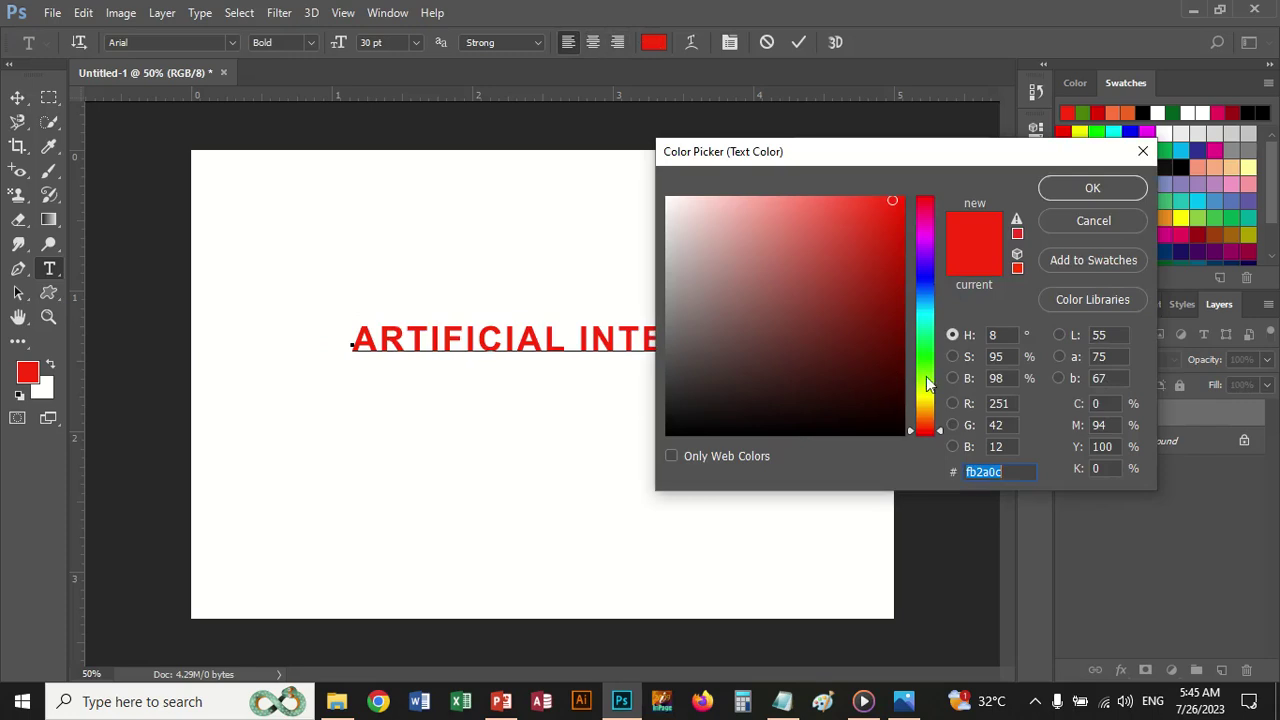
left_click(917, 275)
left_click(894, 298)
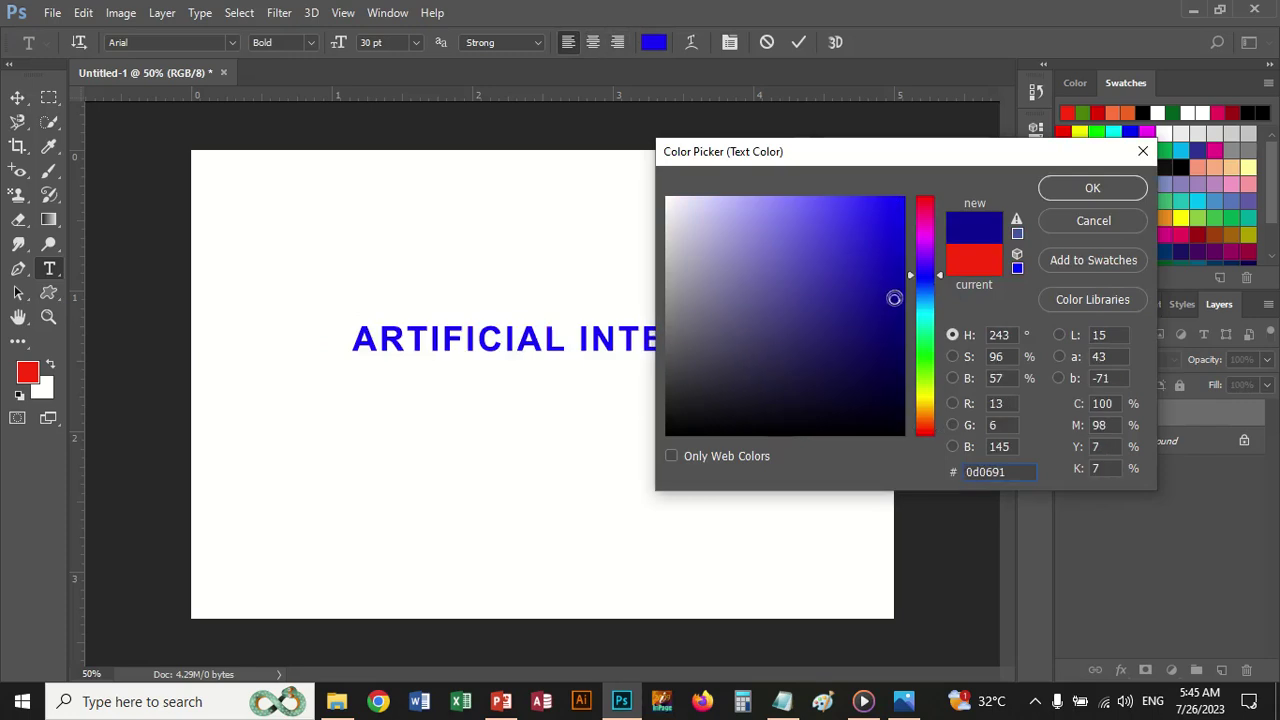
left_click(1130, 188)
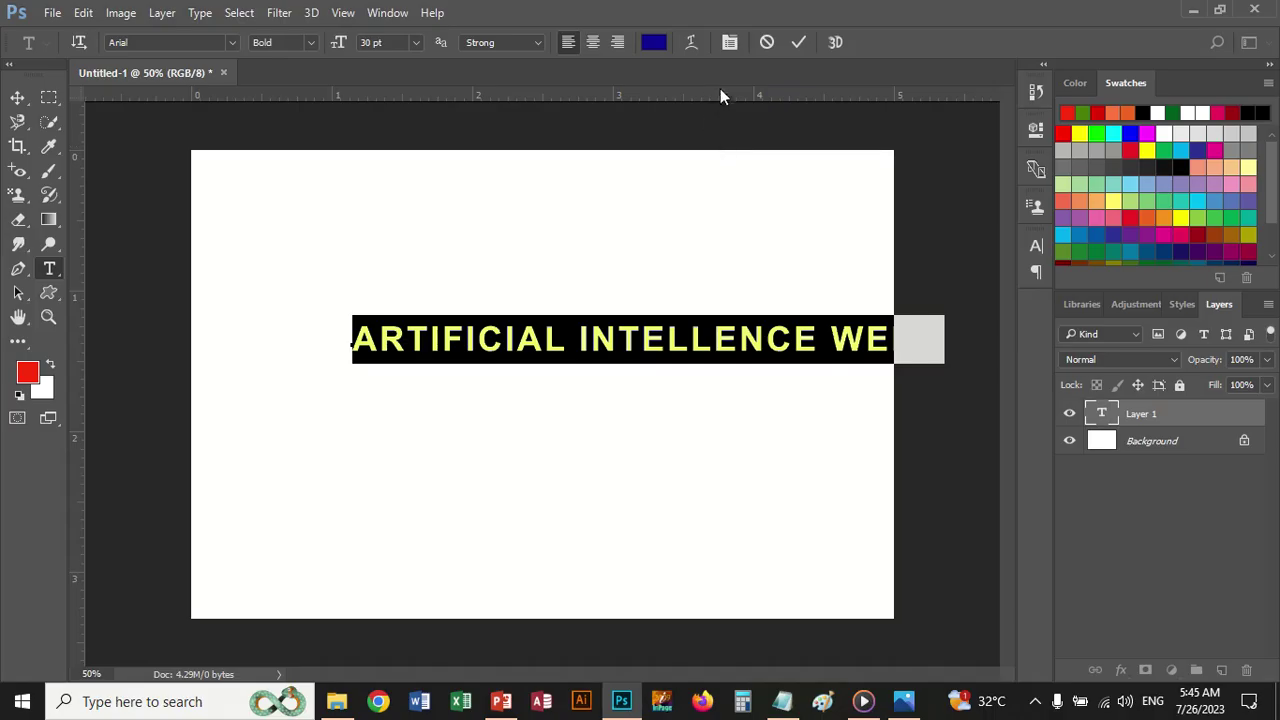
Step: Show the Character settings beside the text and examine the available leading and kerning options
left_click(727, 44)
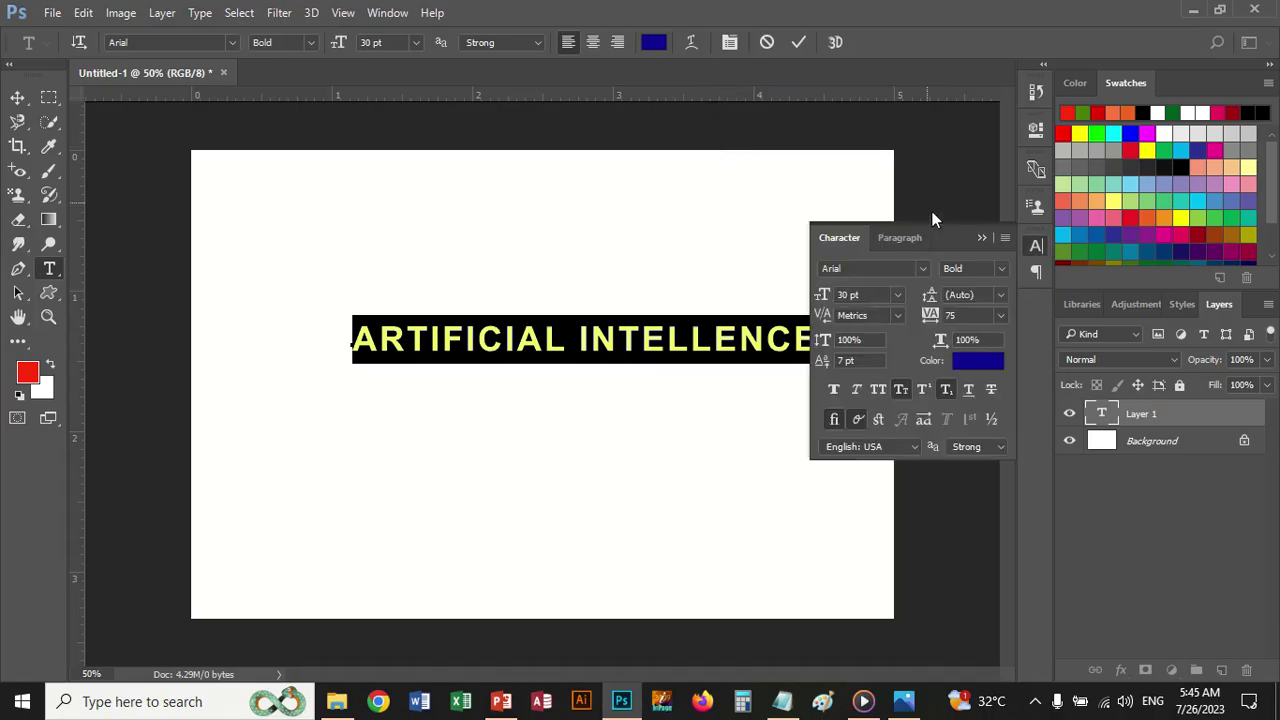
left_click_drag(948, 230, 913, 187)
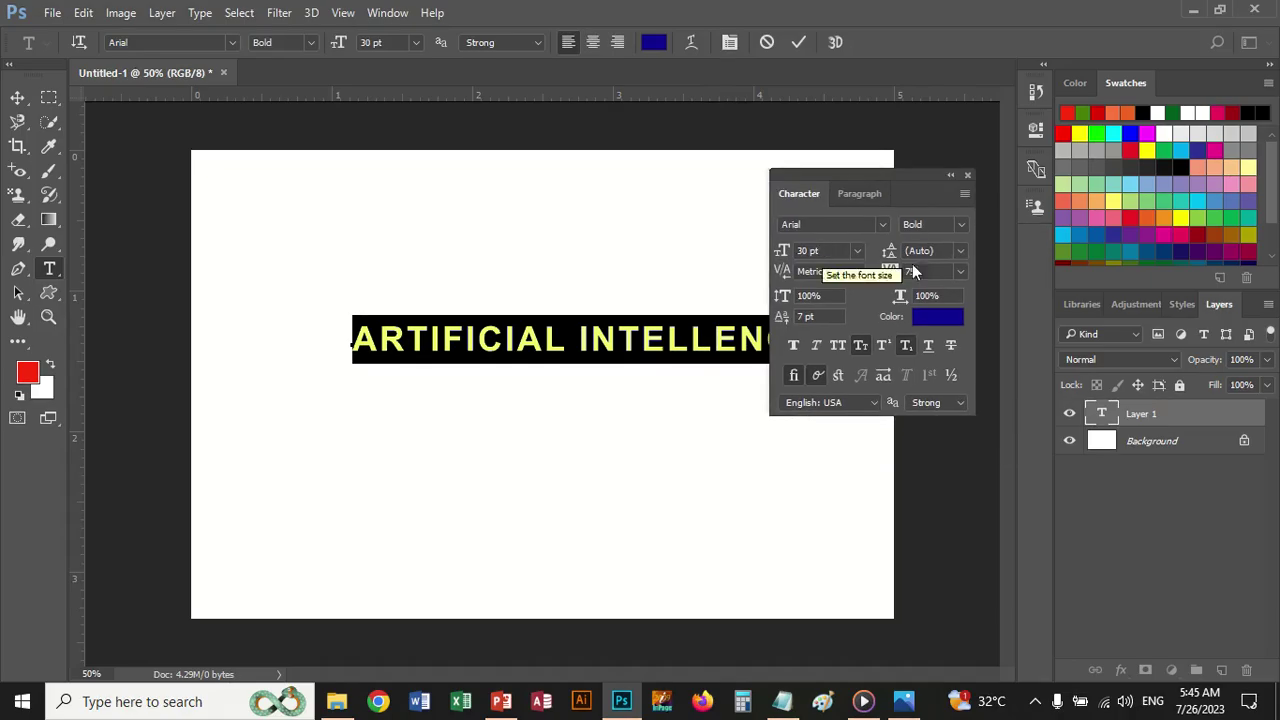
left_click(960, 252)
left_click(960, 252)
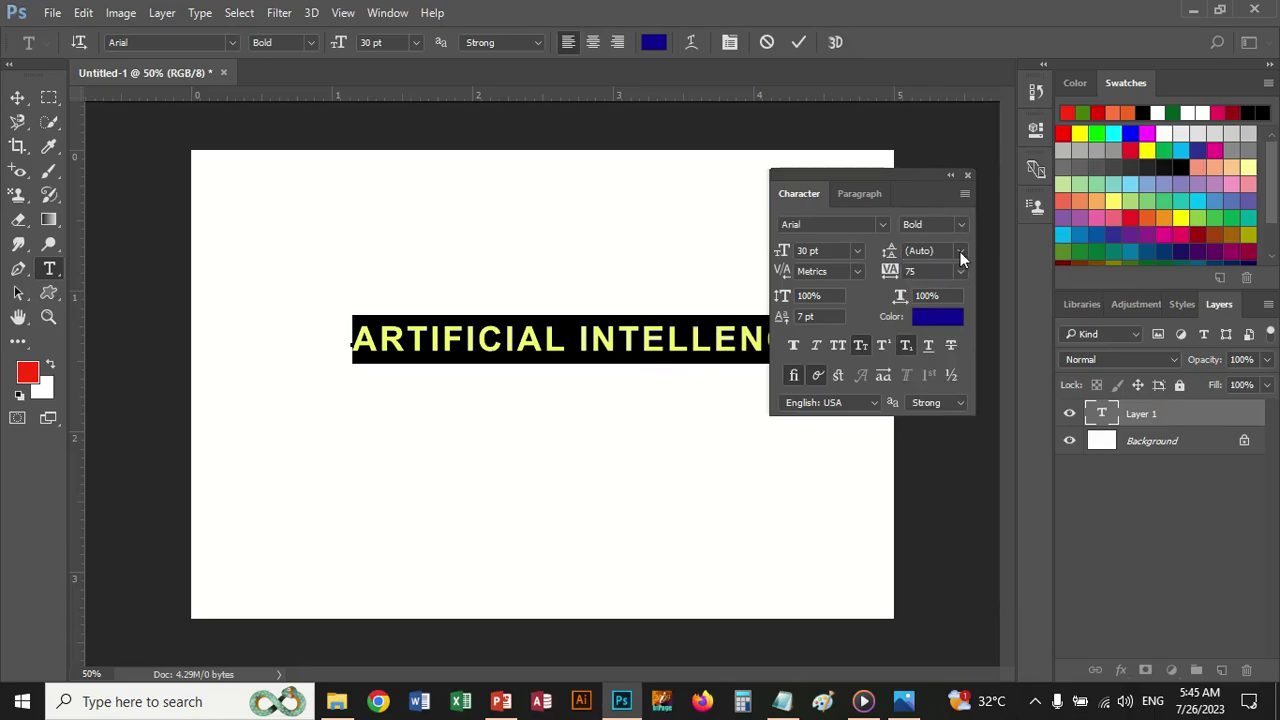
left_click(960, 252)
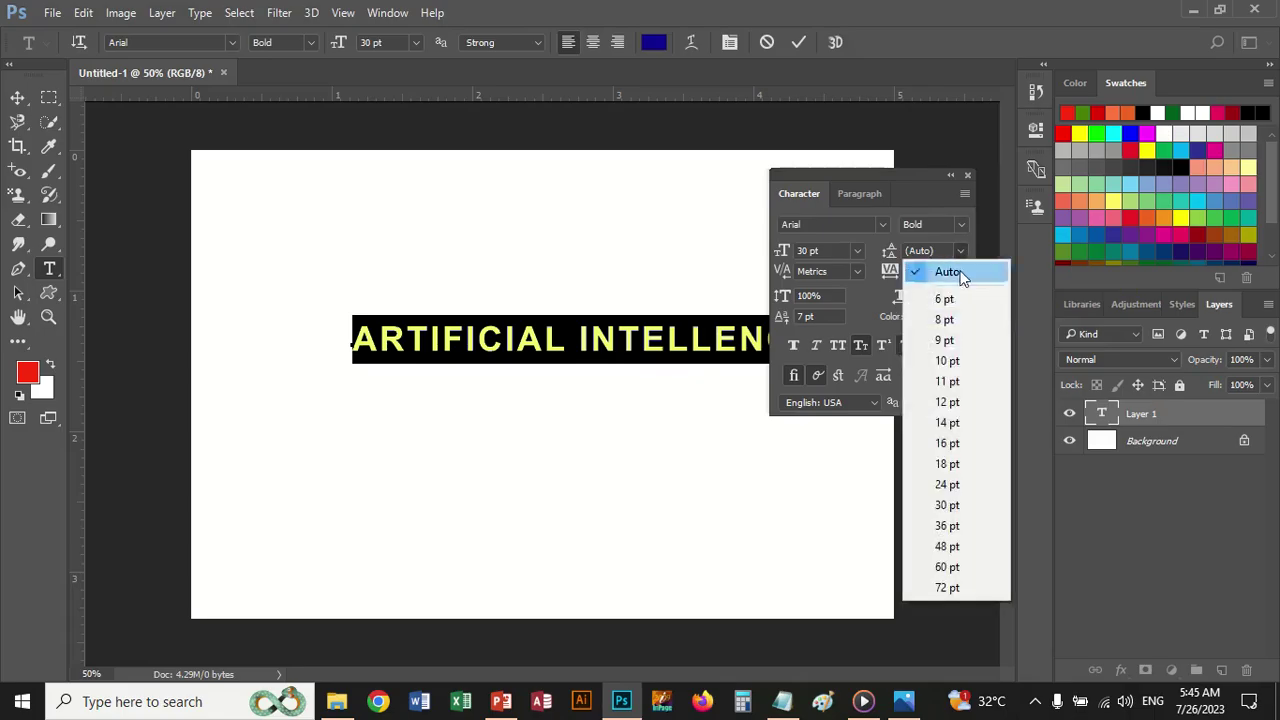
left_click(961, 251)
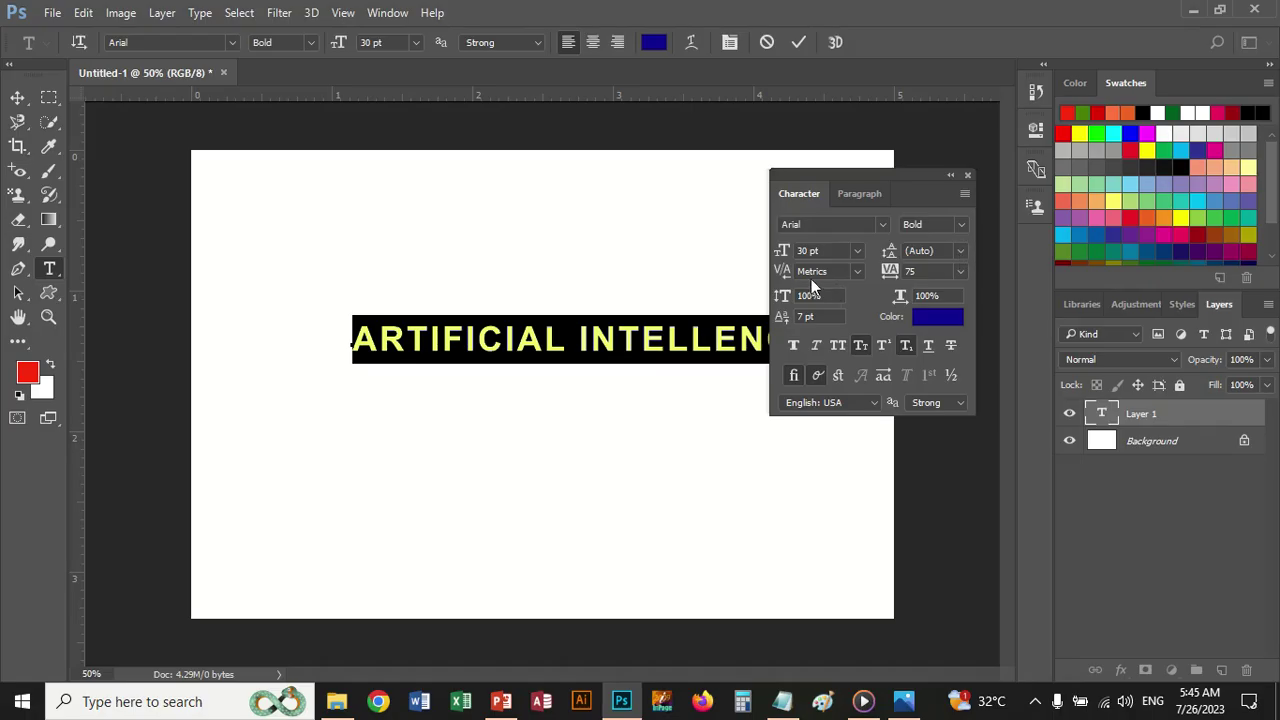
left_click(857, 273)
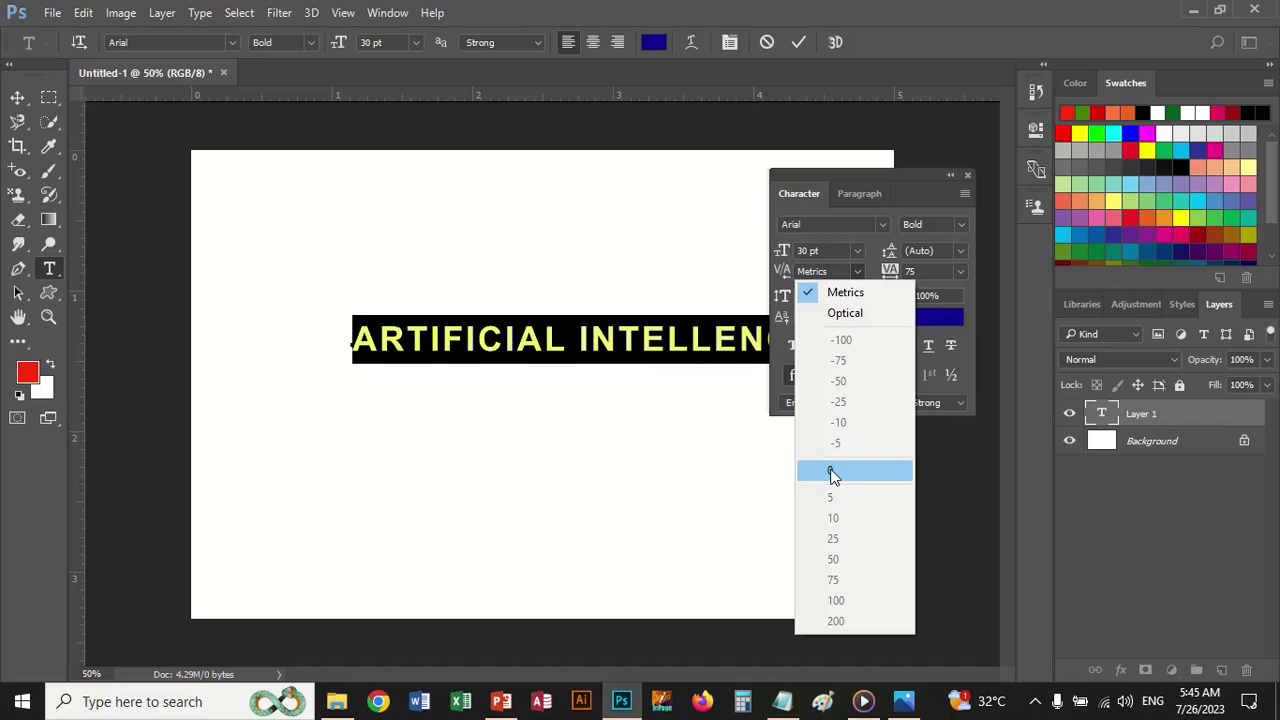
left_click(858, 274)
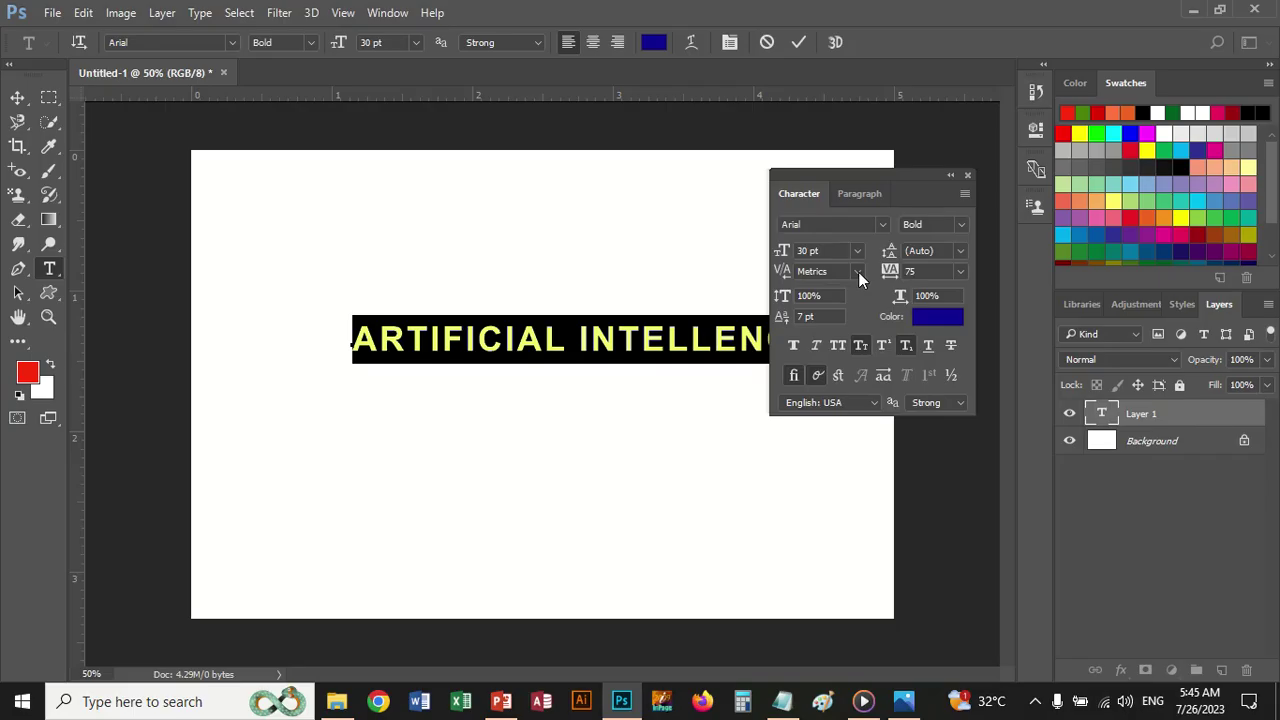
Step: Set the selected text's tracking to 0, and reset all its character formatting to the defaults
left_click(960, 271)
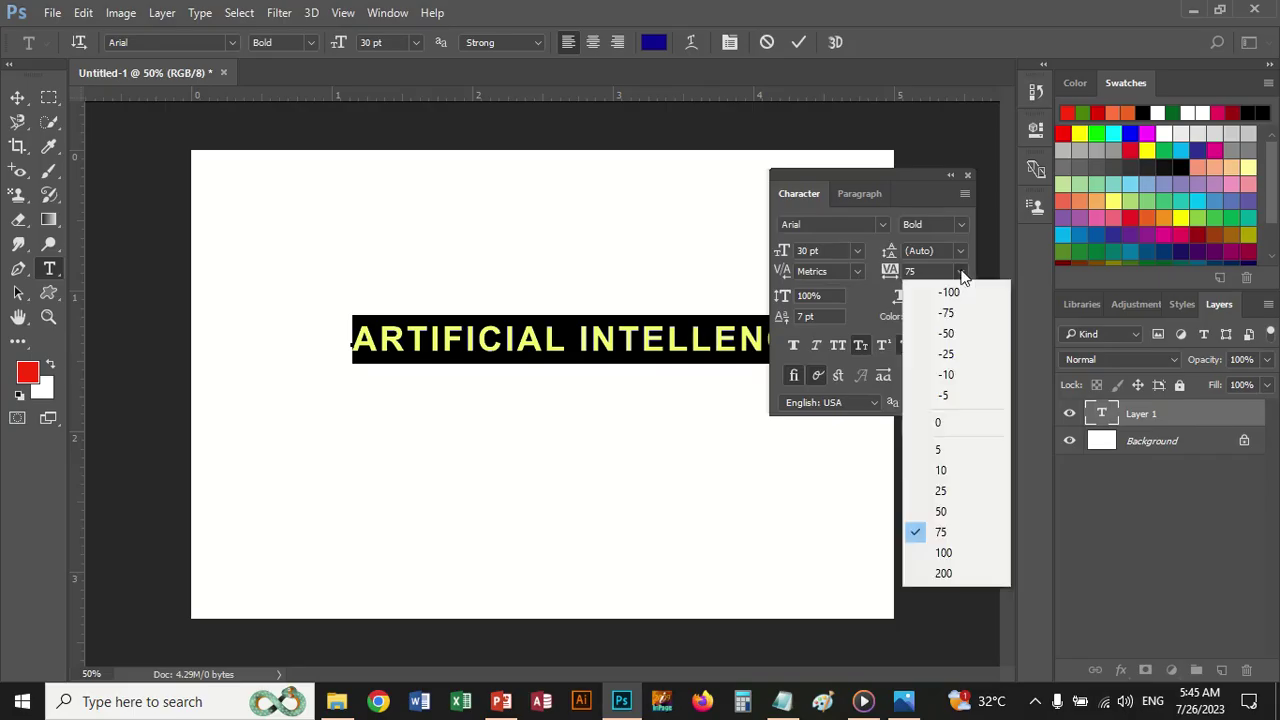
left_click(944, 423)
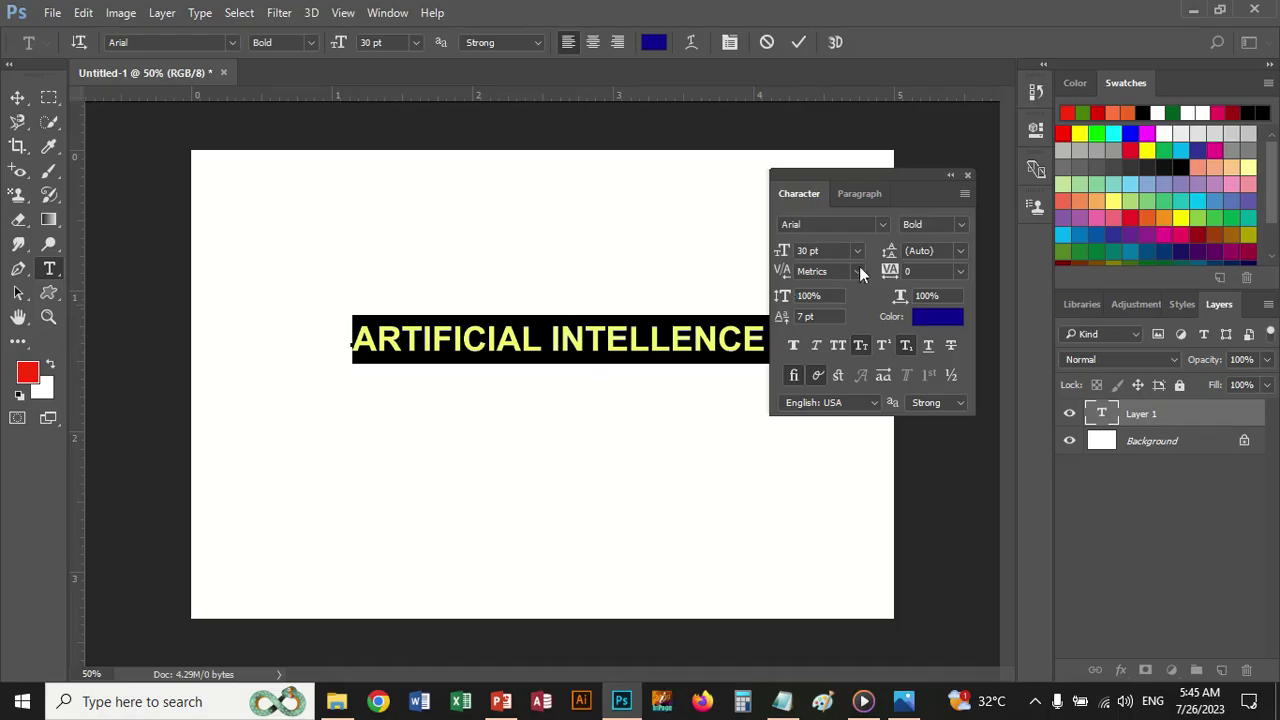
left_click(965, 196)
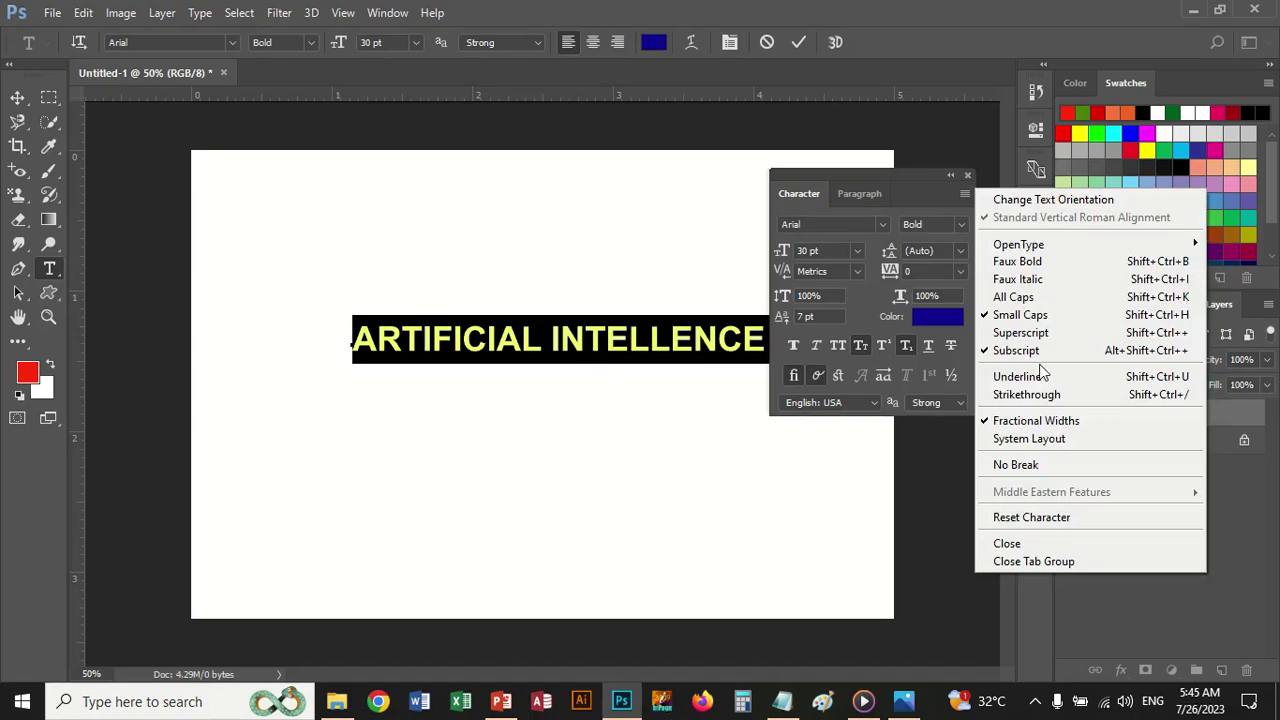
left_click(1040, 518)
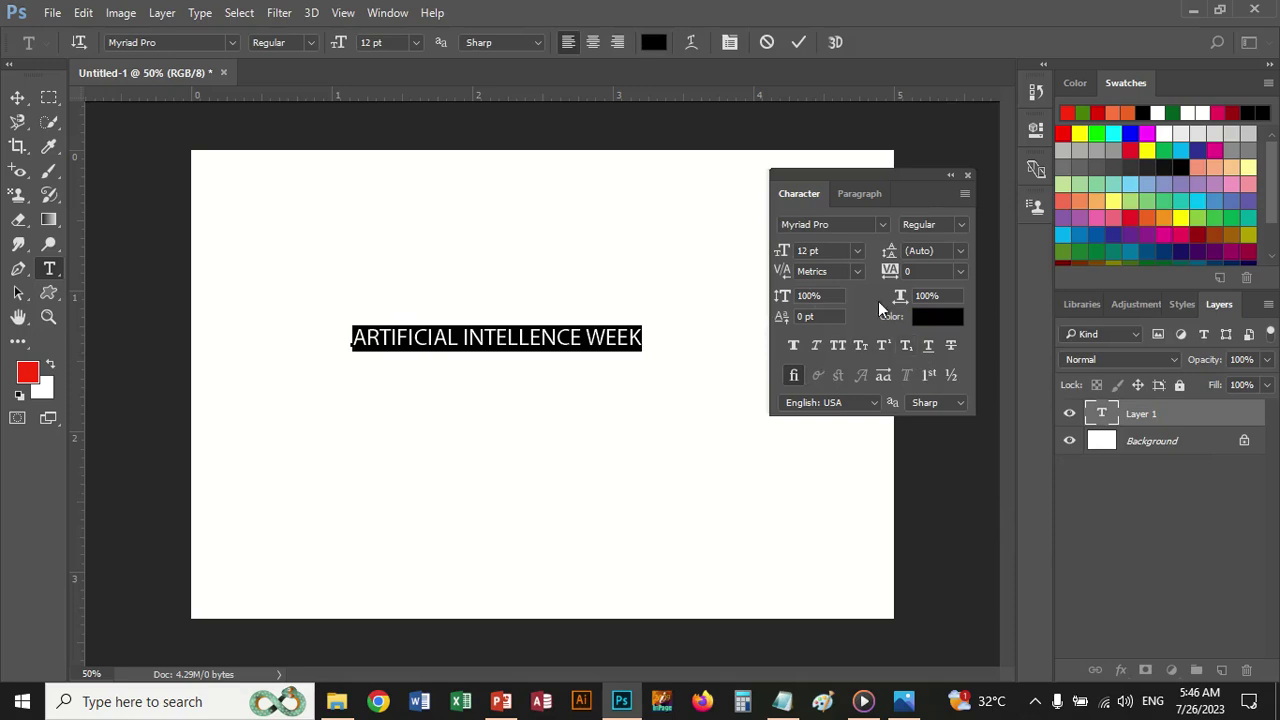
Step: Try font sizes of 24 pt and 18 pt on the selected text, and settle on 16 pt
left_click(856, 251)
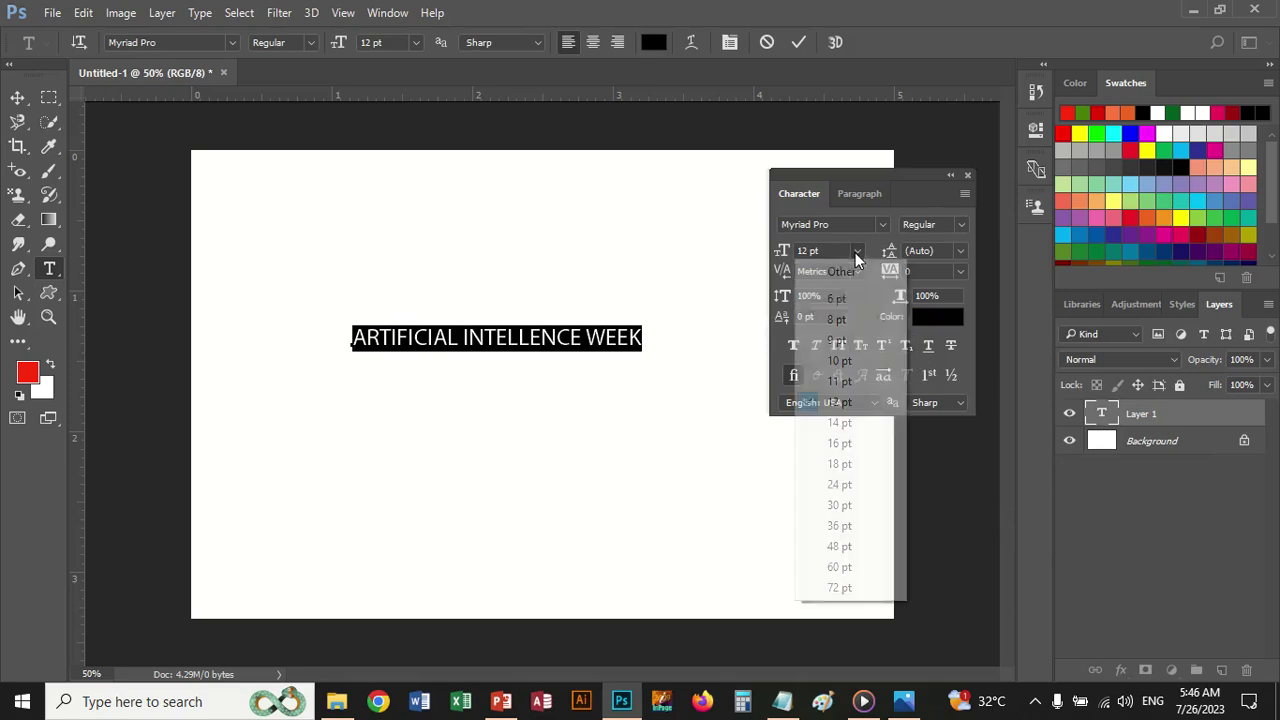
left_click(857, 485)
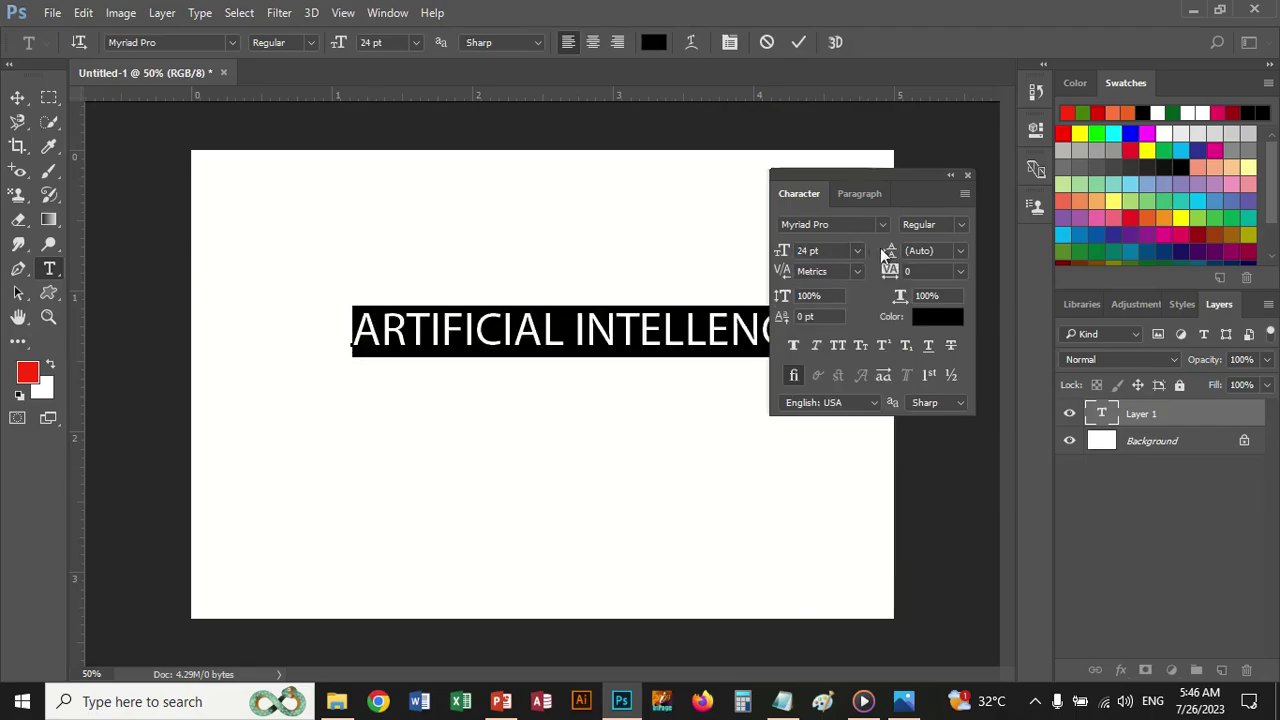
left_click(859, 251)
left_click(843, 464)
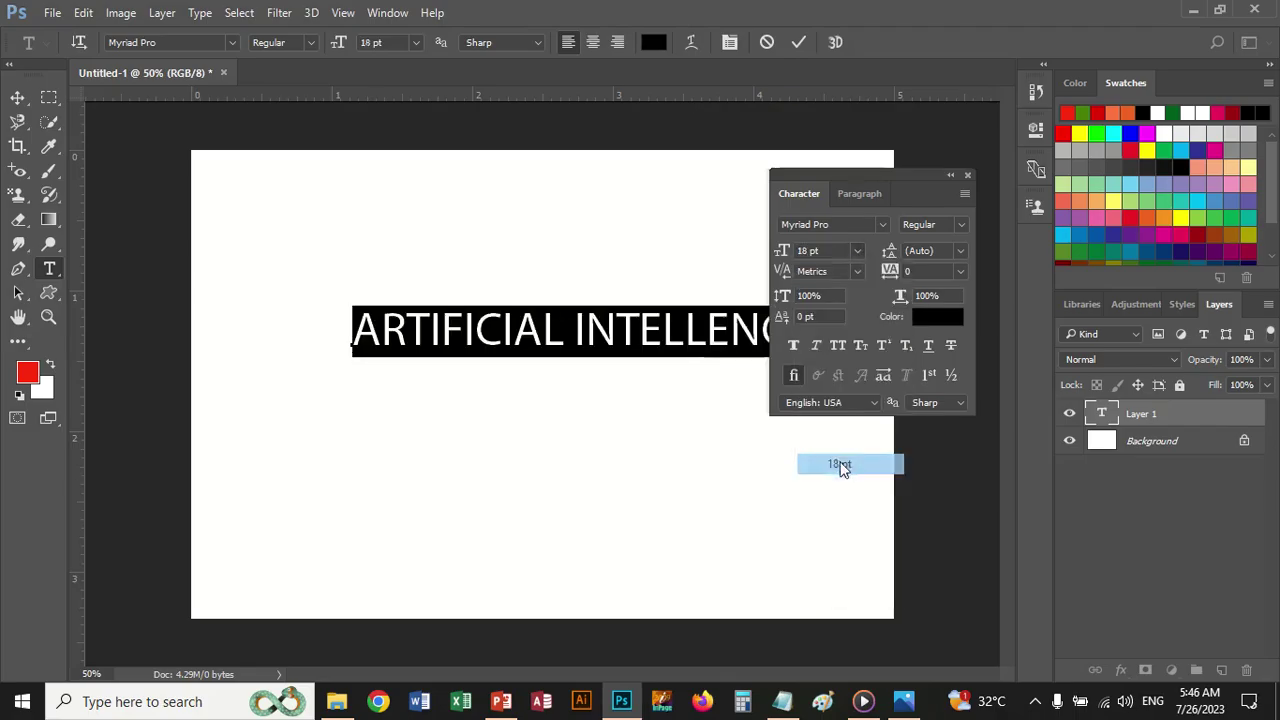
left_click(857, 251)
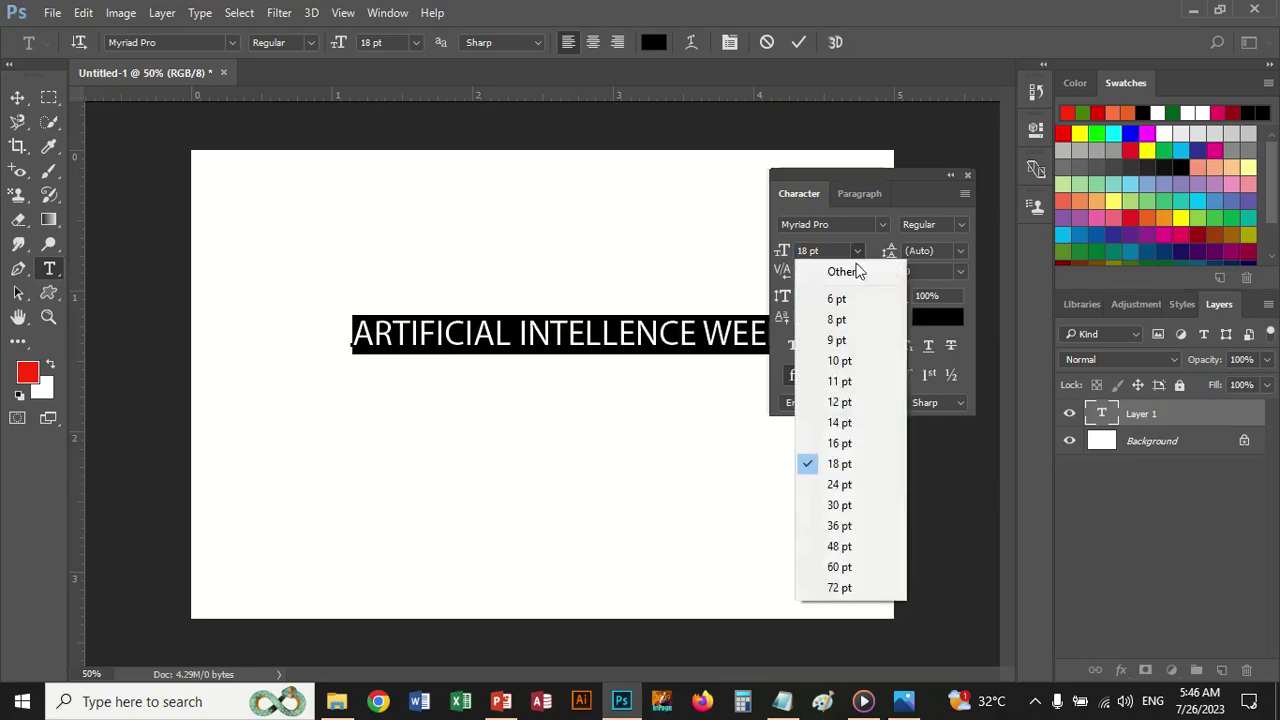
left_click(840, 443)
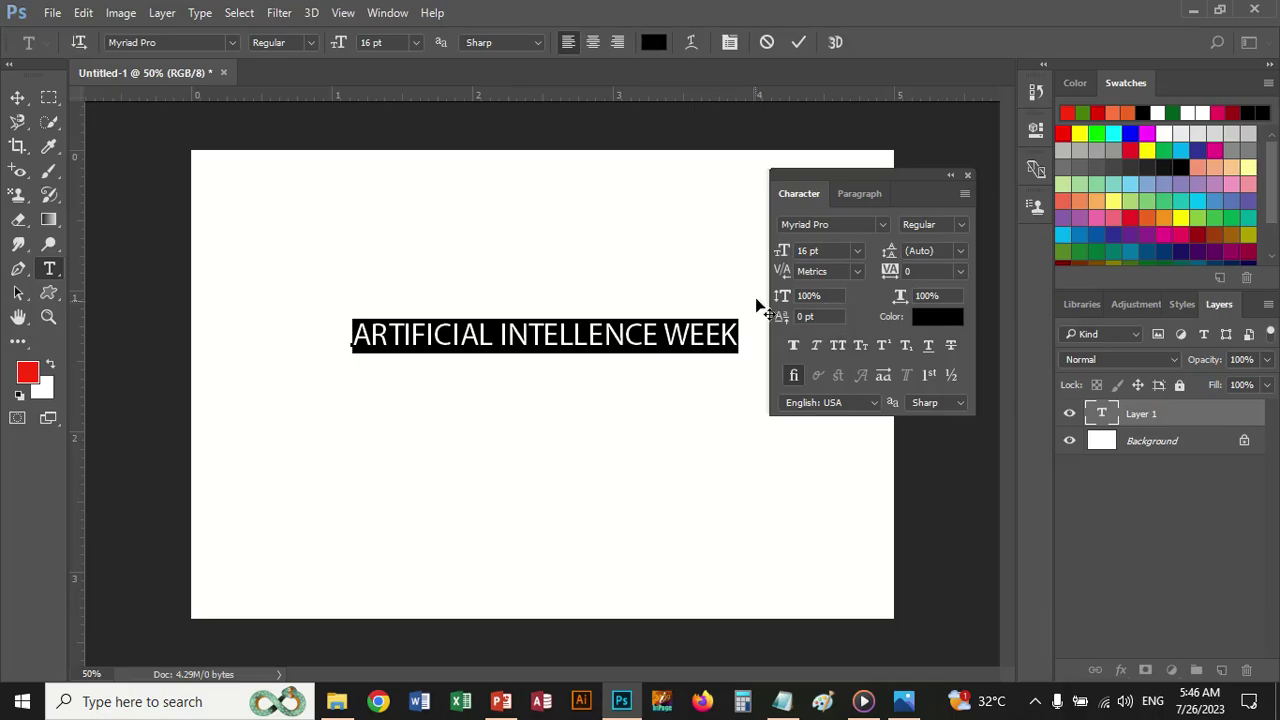
Step: Try vertical scales of 108% and 200% on the selected text, and return the scale to 100%
left_click(829, 296)
left_click_drag(795, 308, 798, 310)
key("Up")
key("Up")
key("Up")
key("Up")
key("Up")
key("Up")
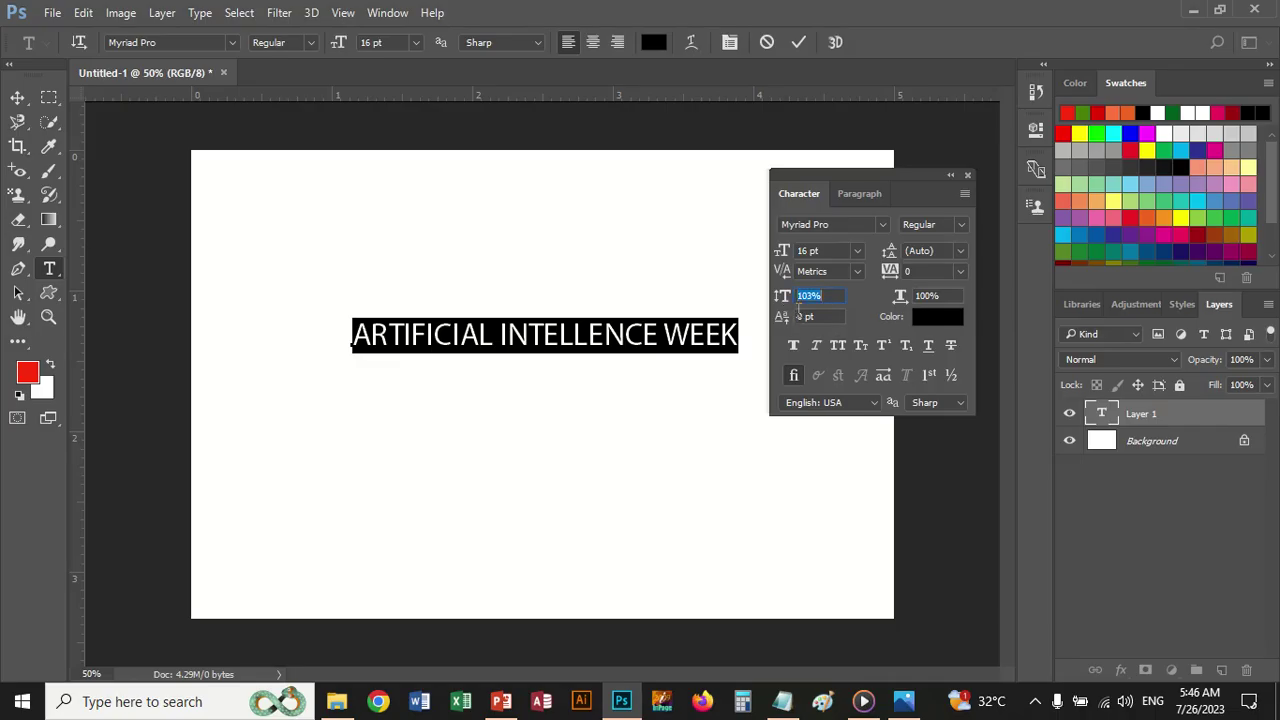
key("Up")
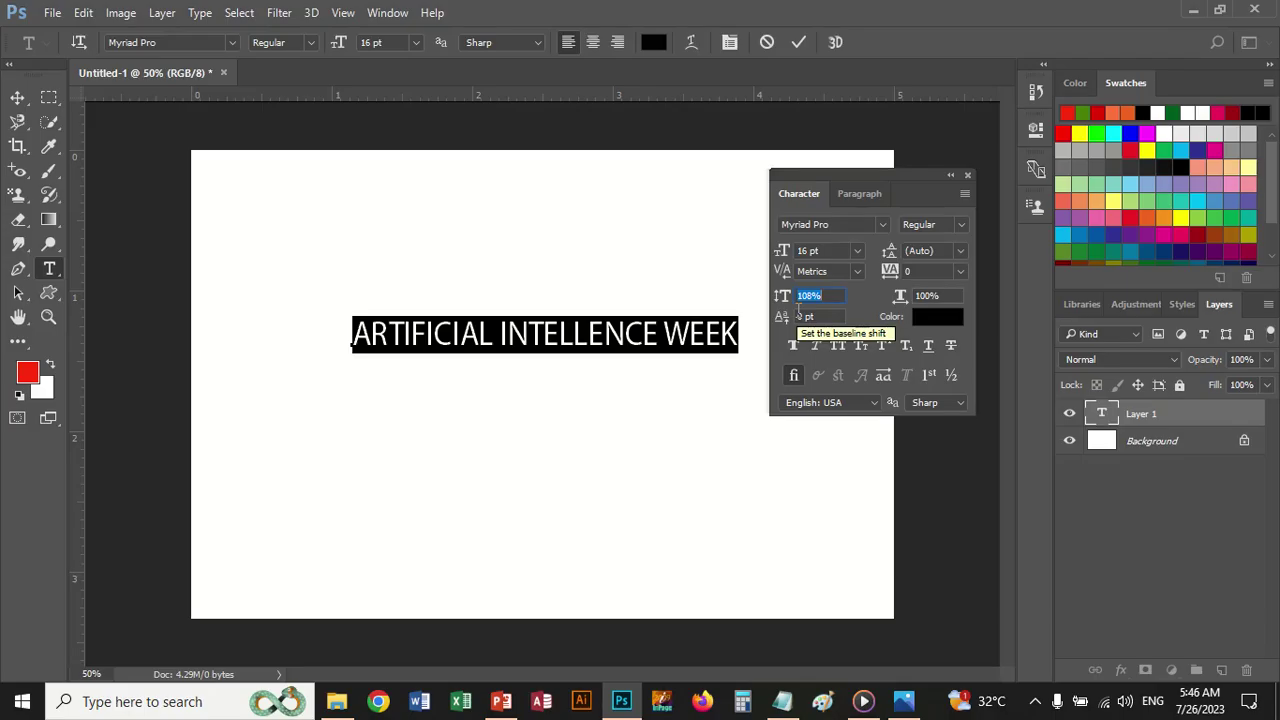
type("200")
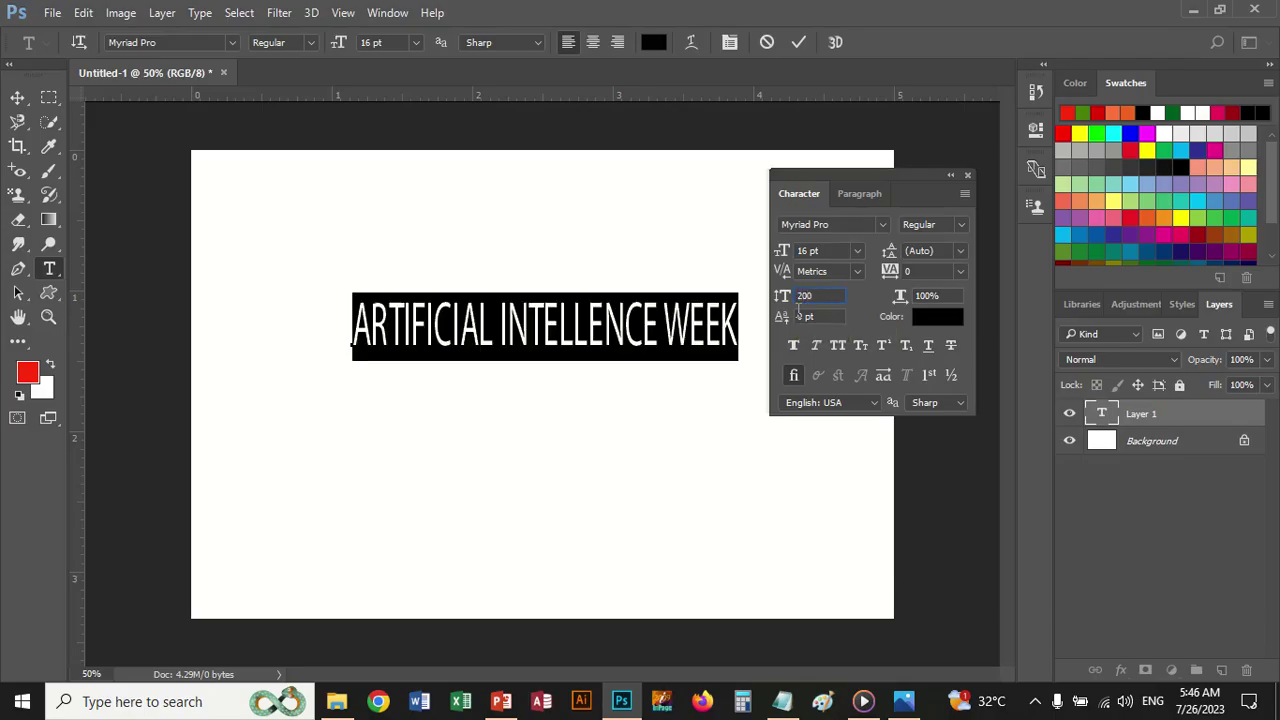
key("BackSpace")
key("BackSpace")
key("BackSpace")
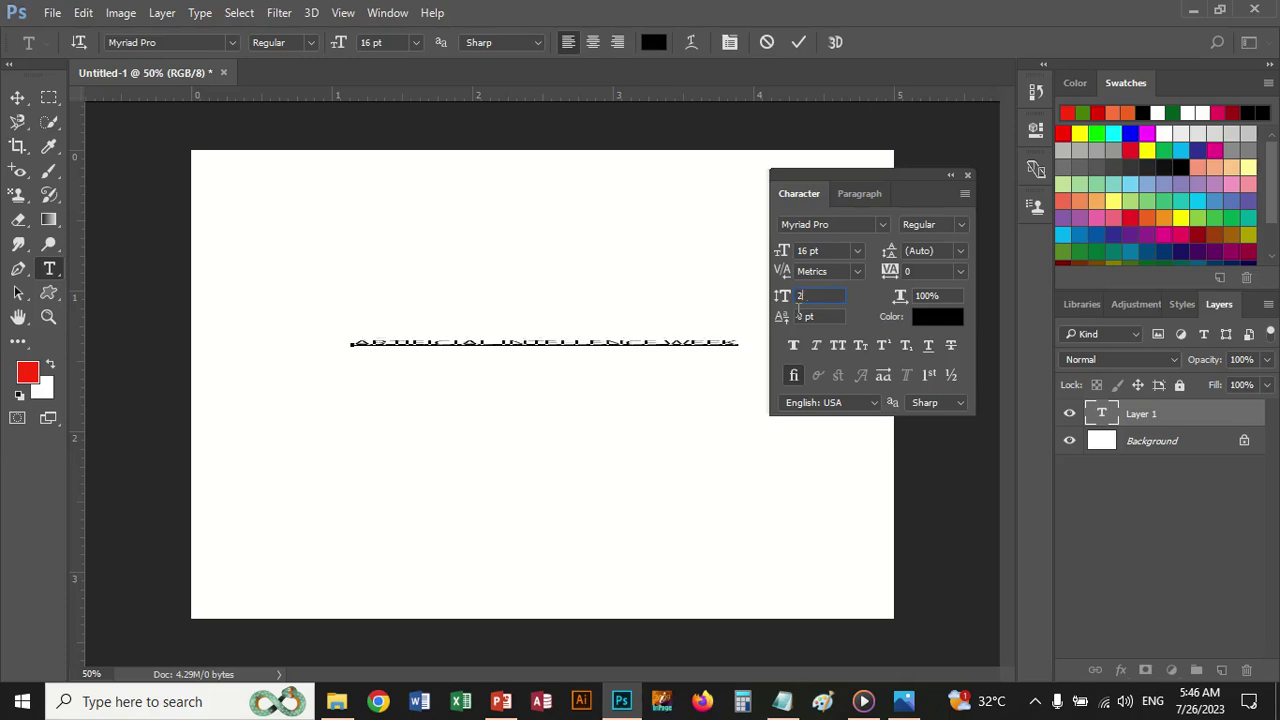
type("100")
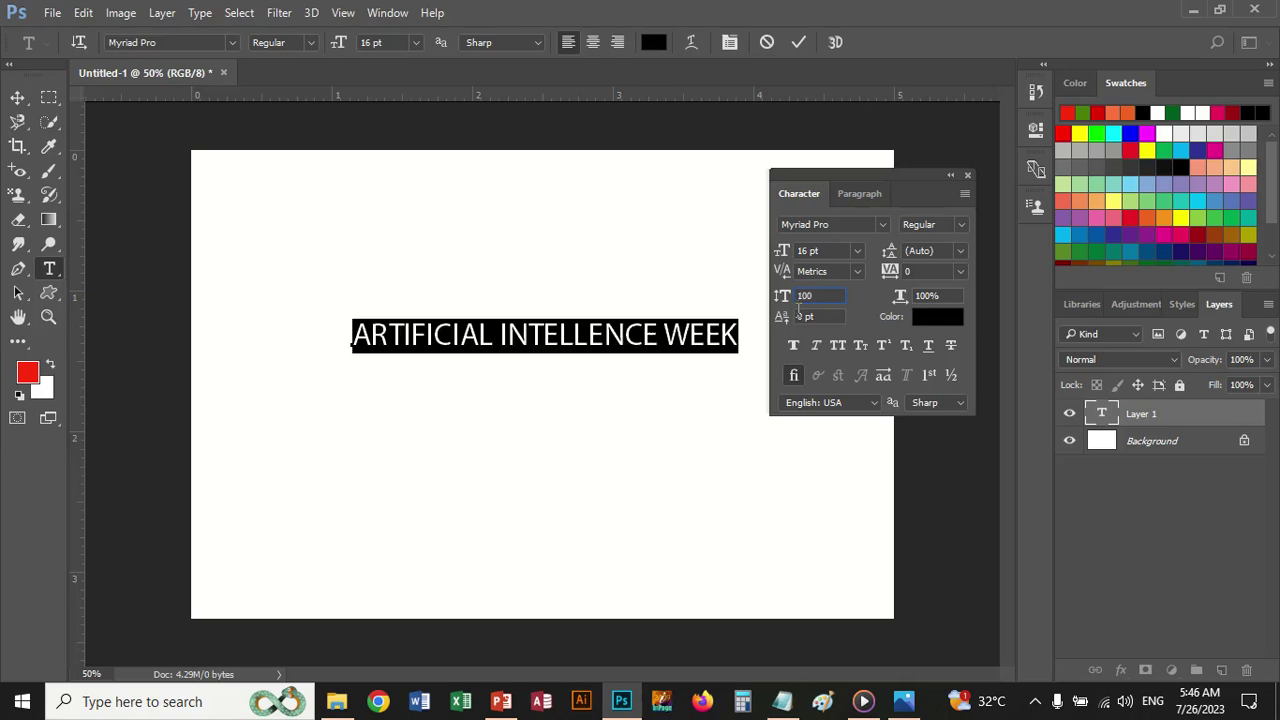
Step: Set the selected text's horizontal scale to 200%
key("Tab")
type("200")
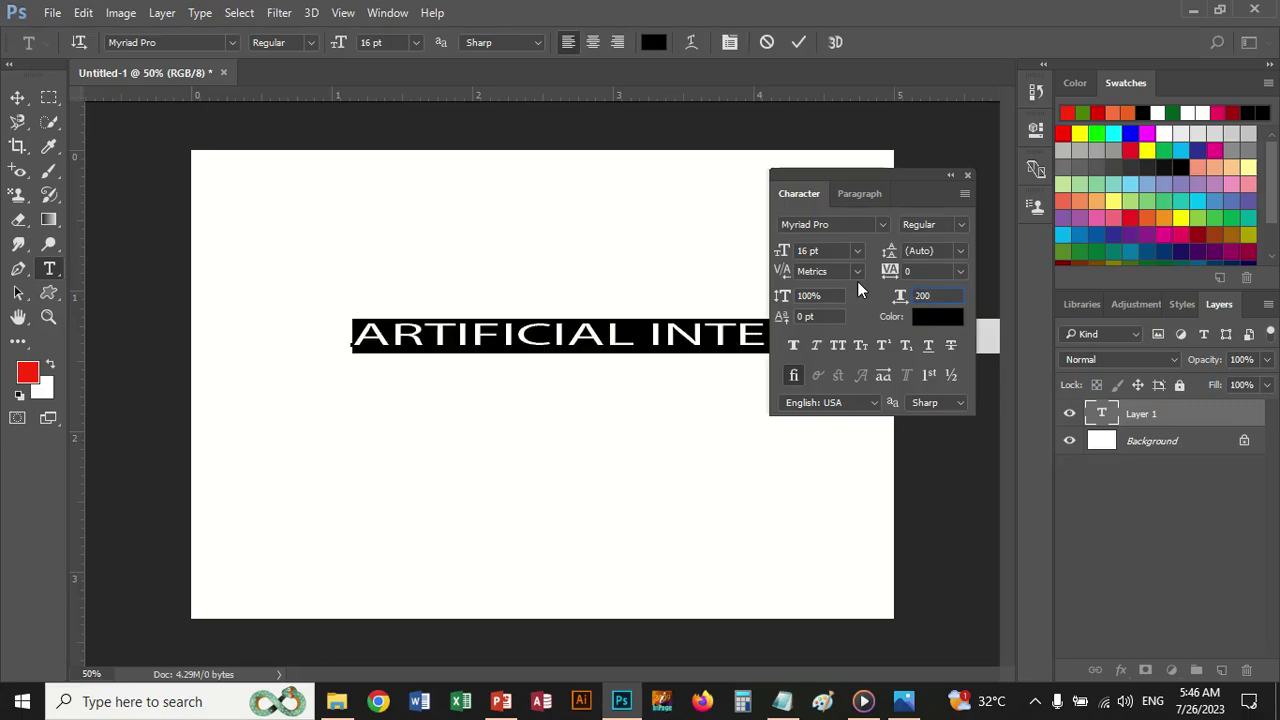
Step: Set the selected text's horizontal scale back to 100%
key("BackSpace")
key("BackSpace")
key("BackSpace")
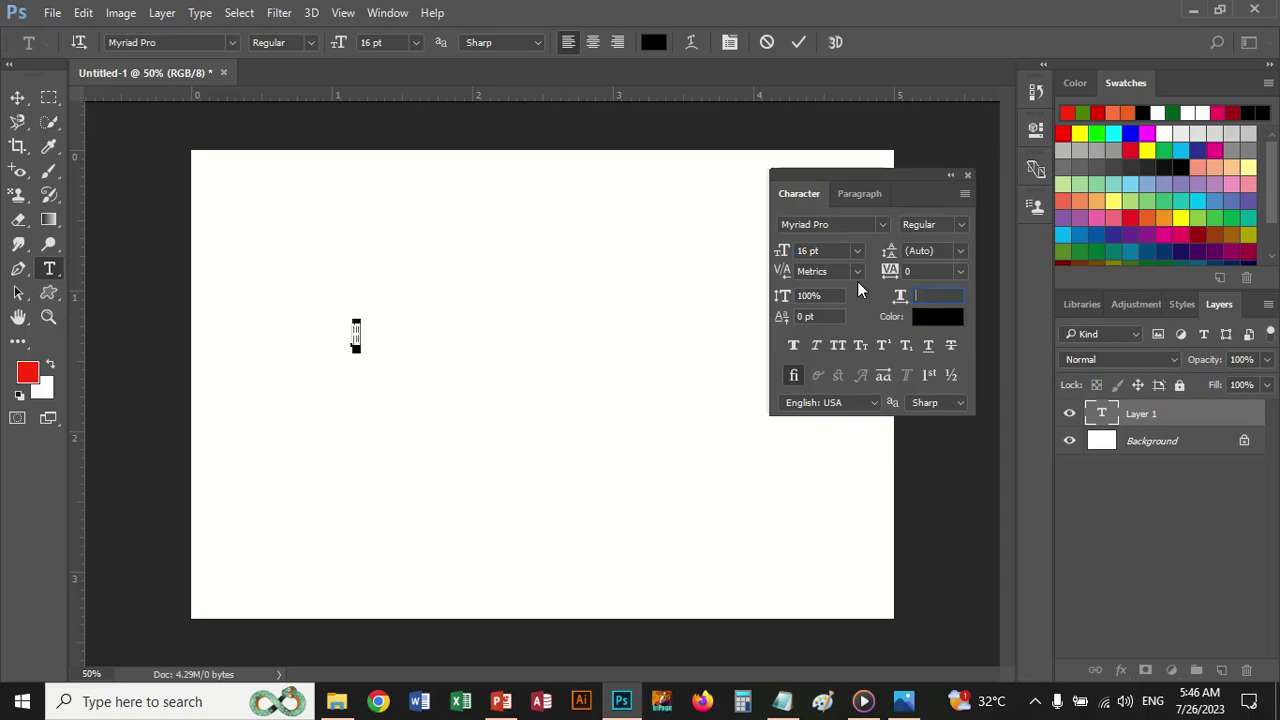
type("100")
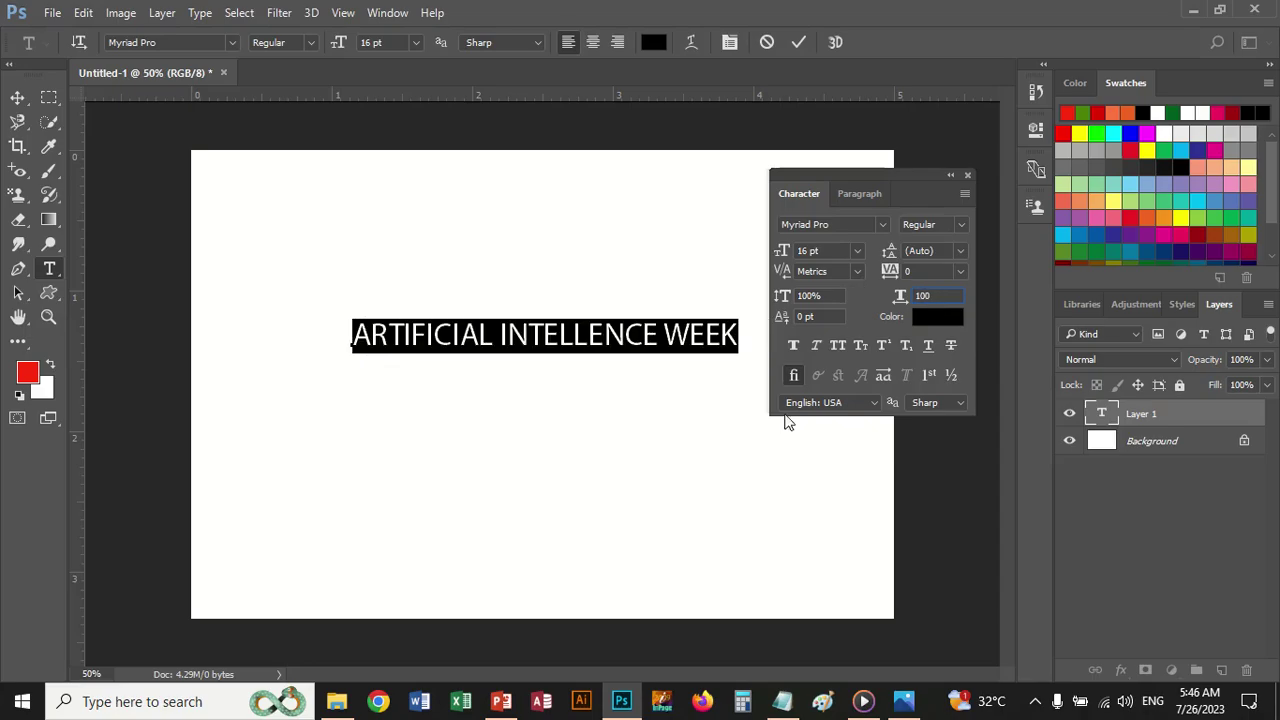
Step: Try faux bold and faux italic on the selected text, switching each one off again
left_click(794, 347)
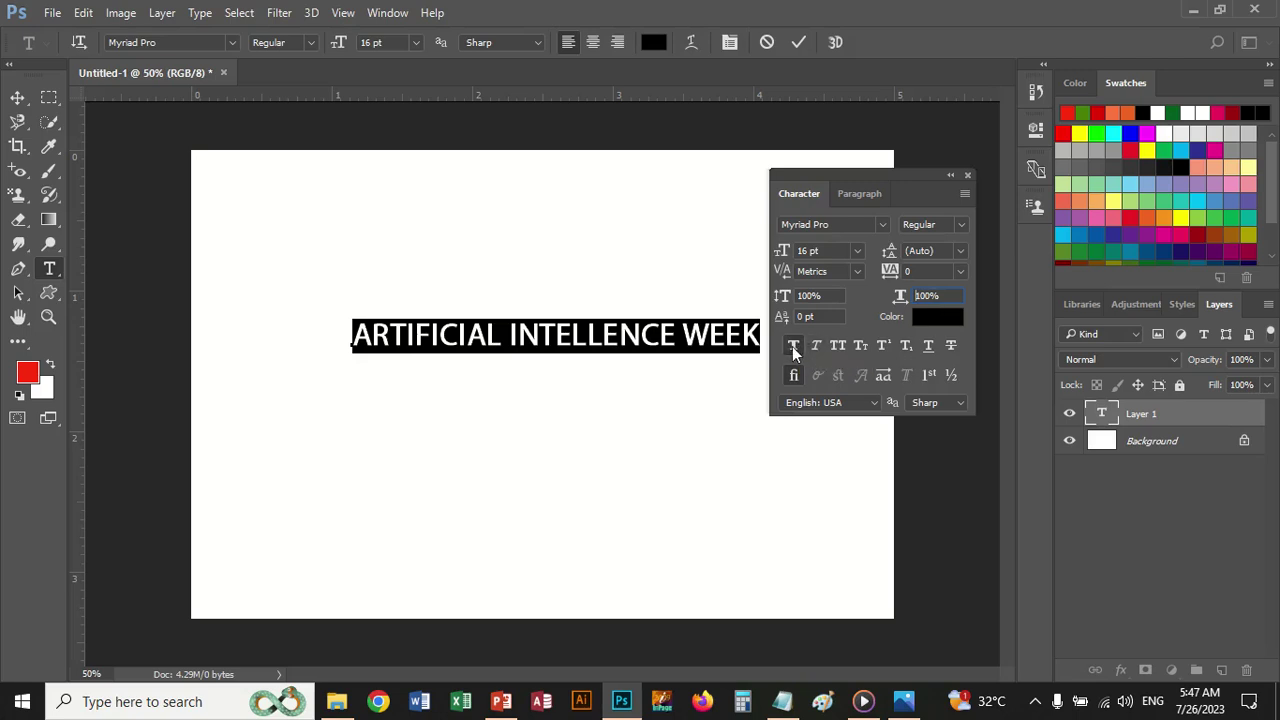
left_click(792, 346)
left_click(813, 345)
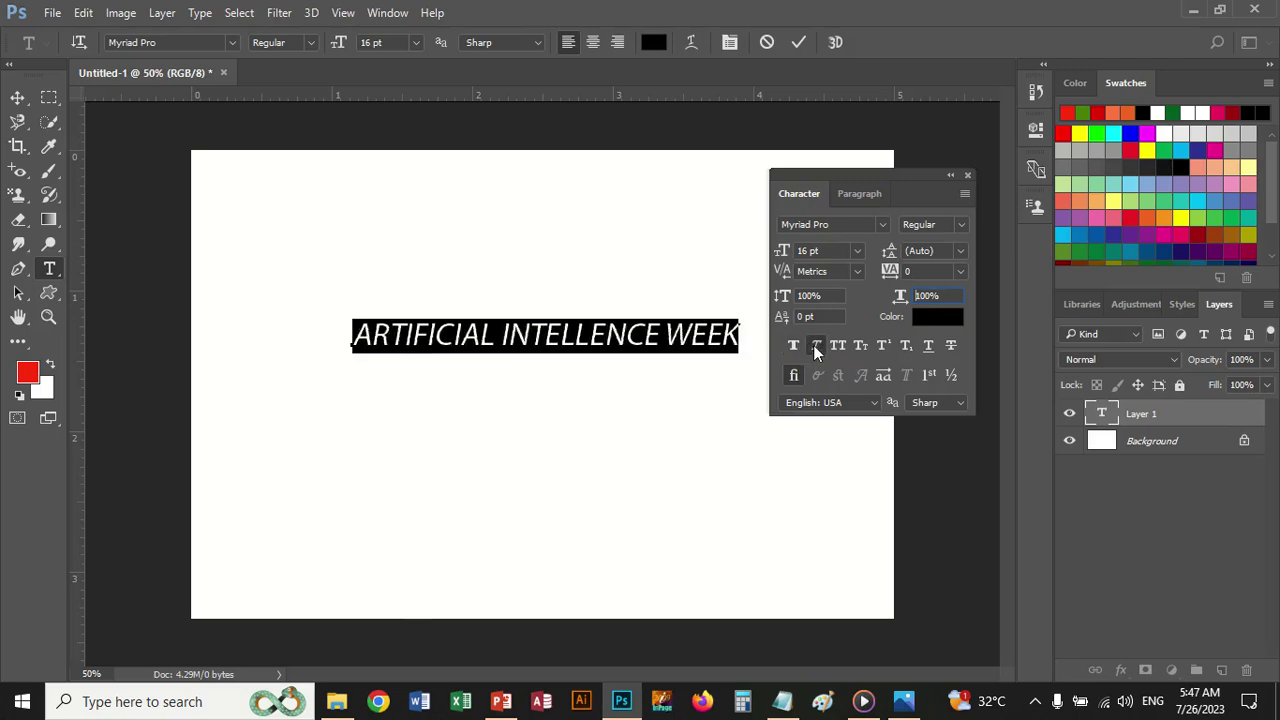
left_click(813, 345)
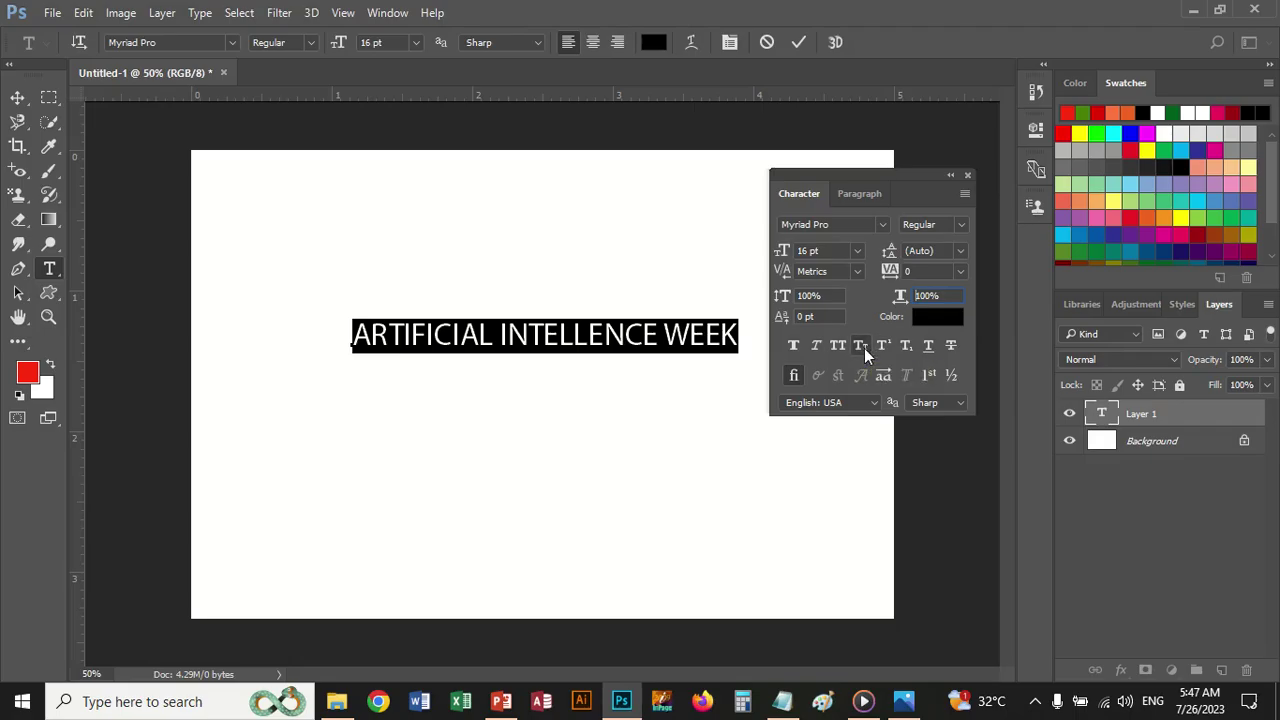
Step: Try superscript, subscript, underline and strikethrough on the selected text, switching each off again, and close the character settings
left_click(883, 350)
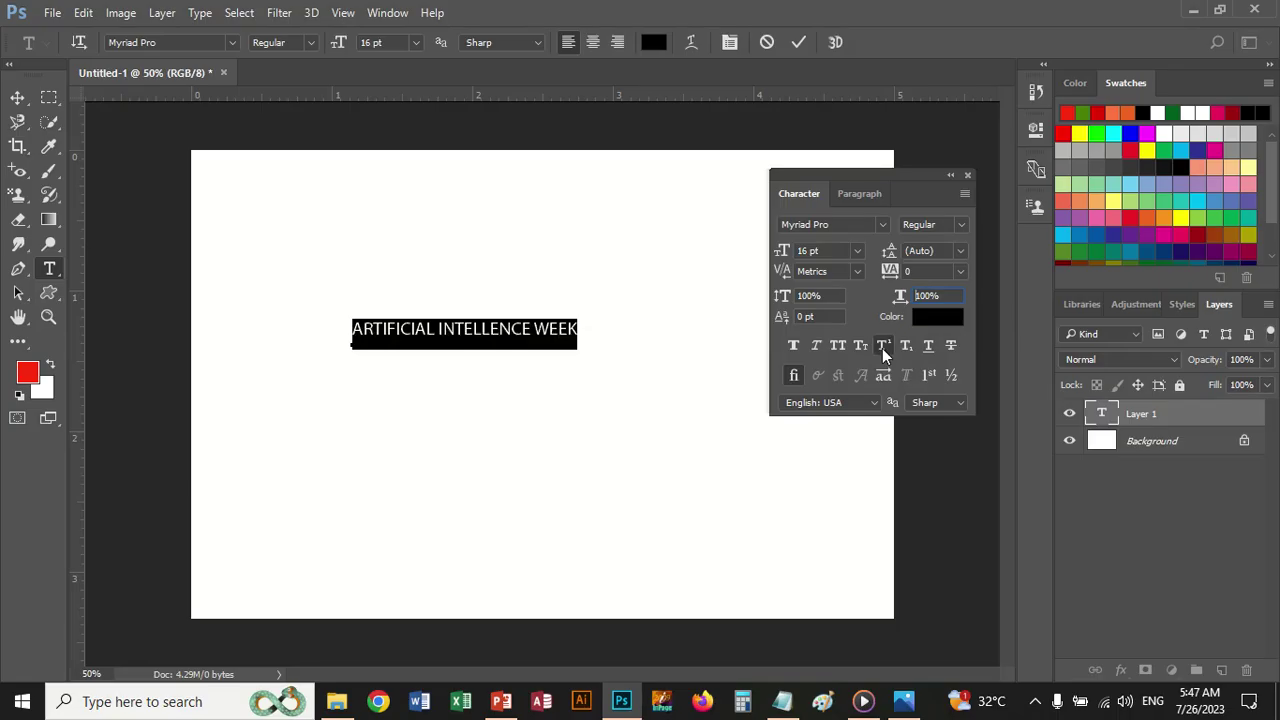
left_click(883, 350)
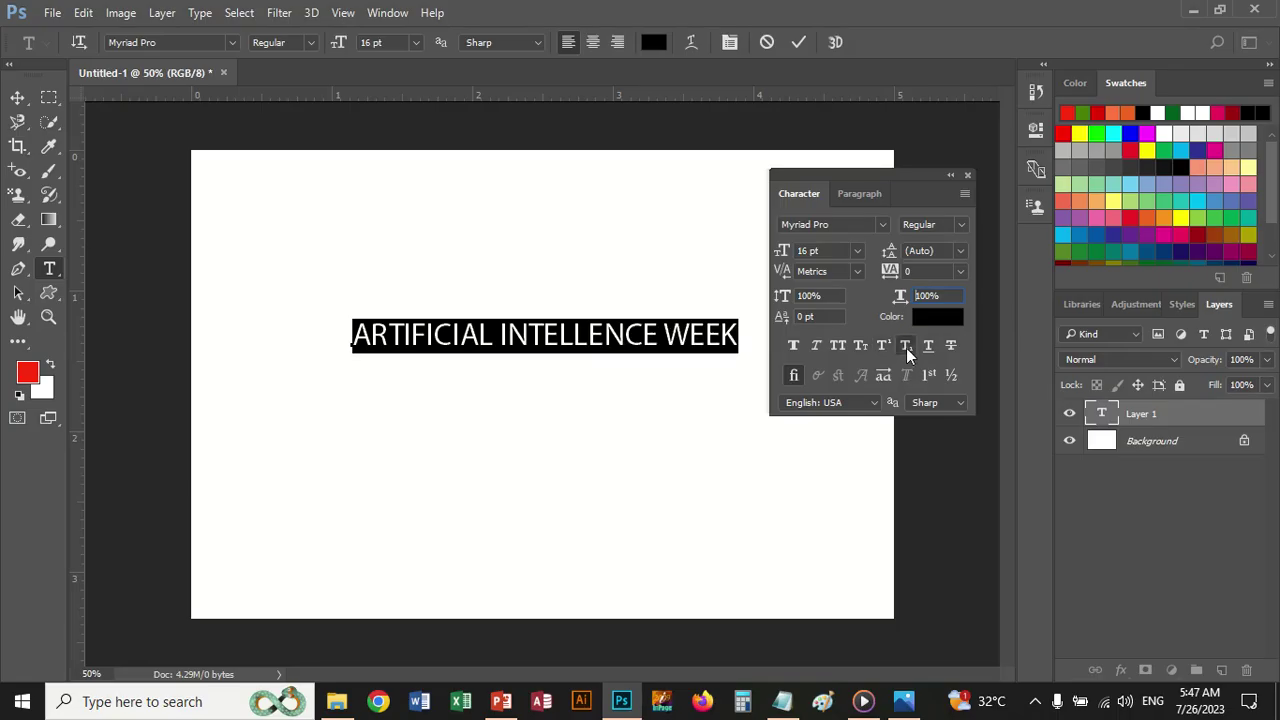
left_click(906, 348)
left_click(906, 348)
left_click(930, 347)
left_click(930, 347)
left_click(950, 347)
left_click(950, 347)
left_click(966, 174)
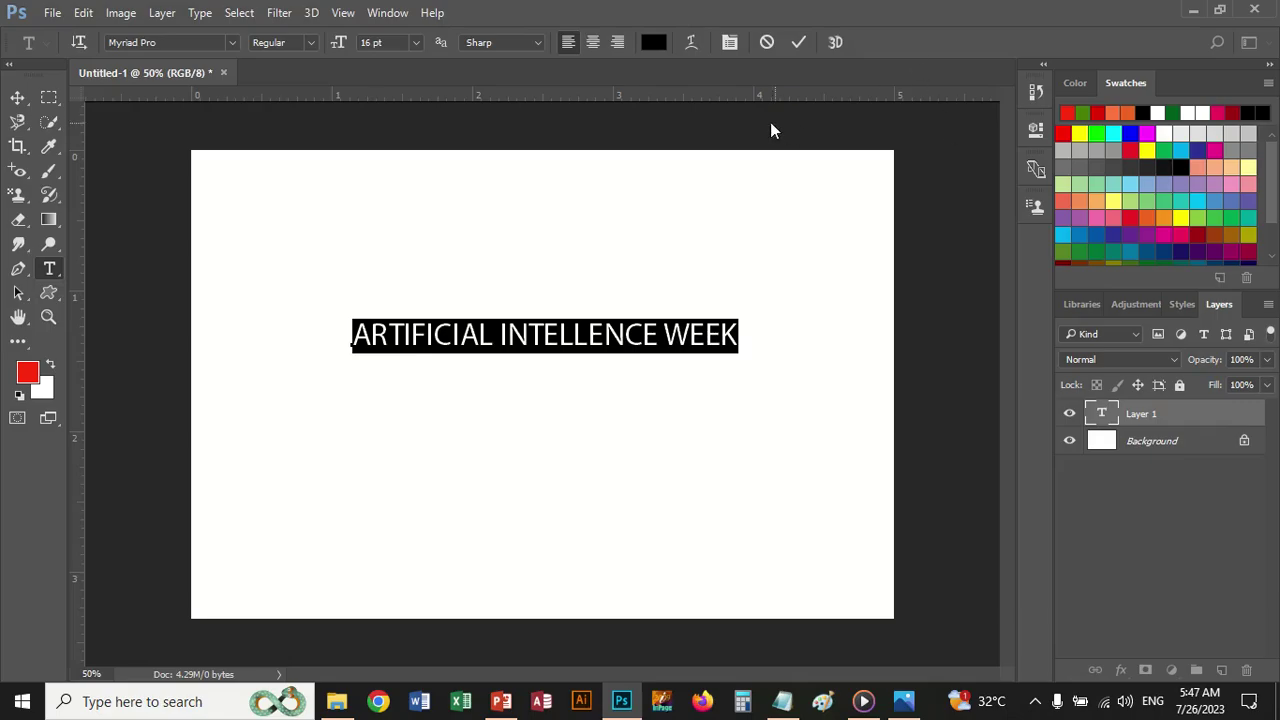
Step: Try a vertical Arc warp on the text with bend -2%, horizontal distortion +4% and vertical distortion -40%
left_click(692, 44)
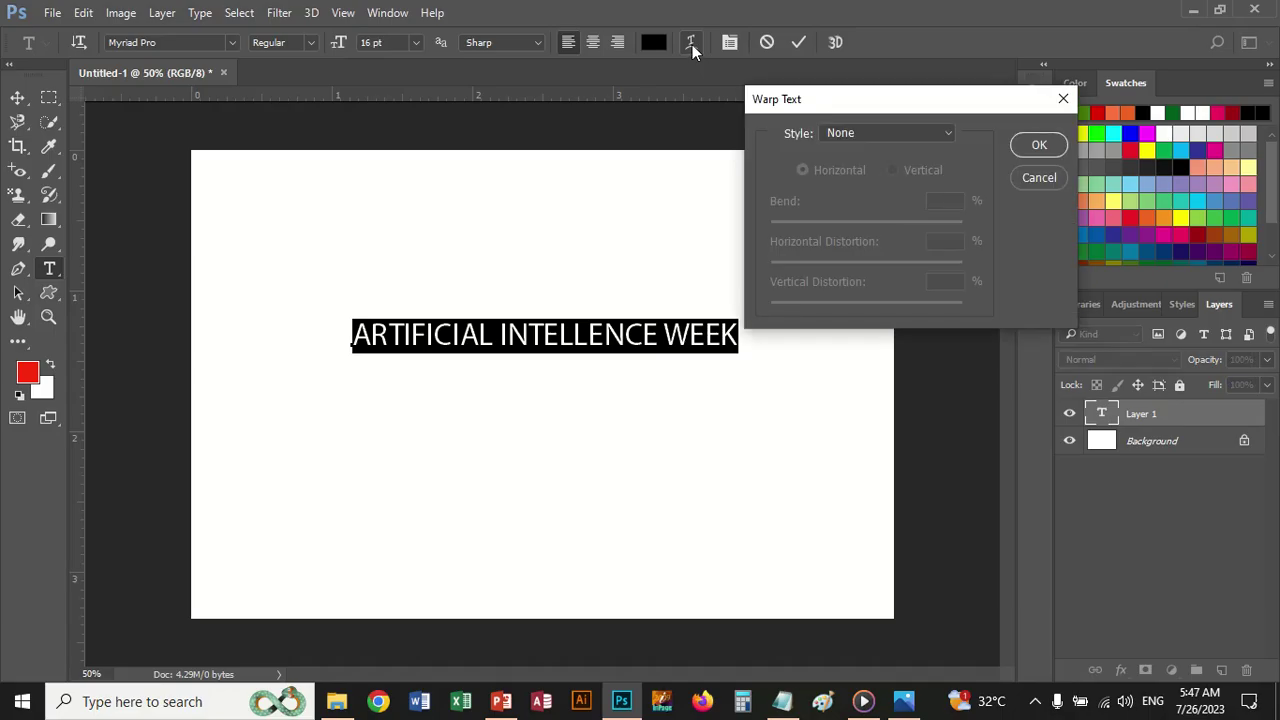
left_click(949, 131)
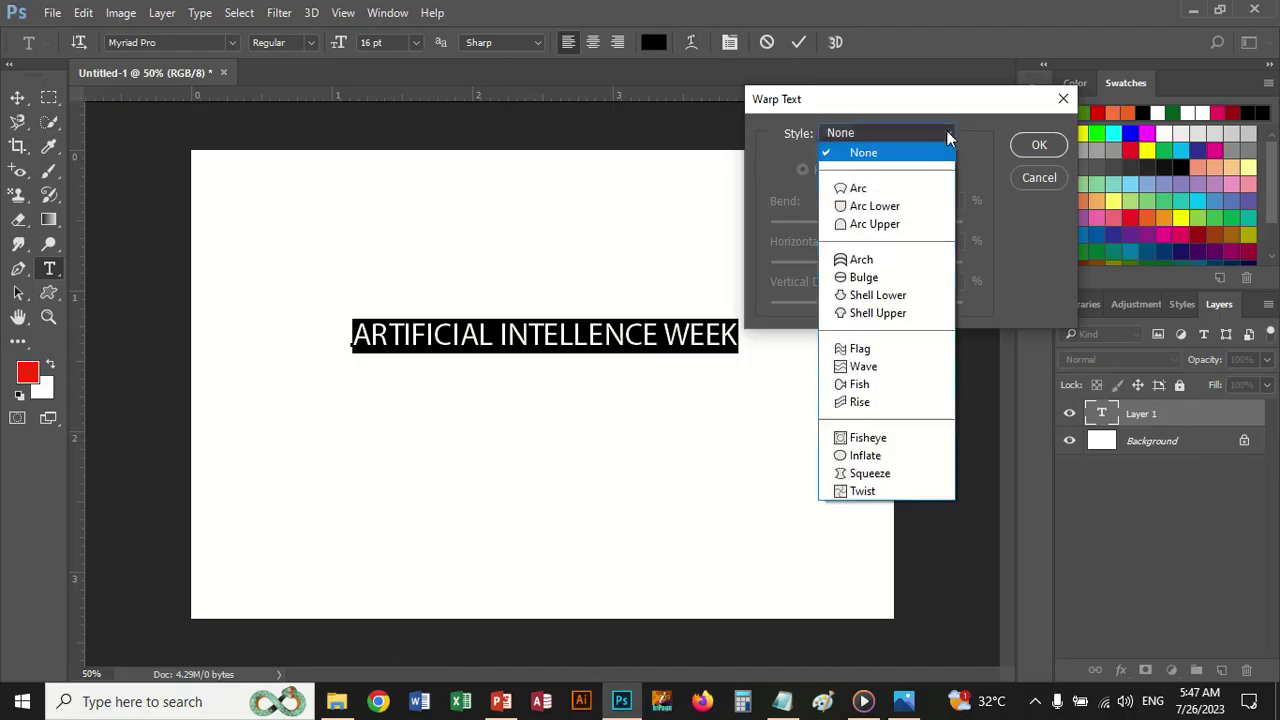
left_click(891, 187)
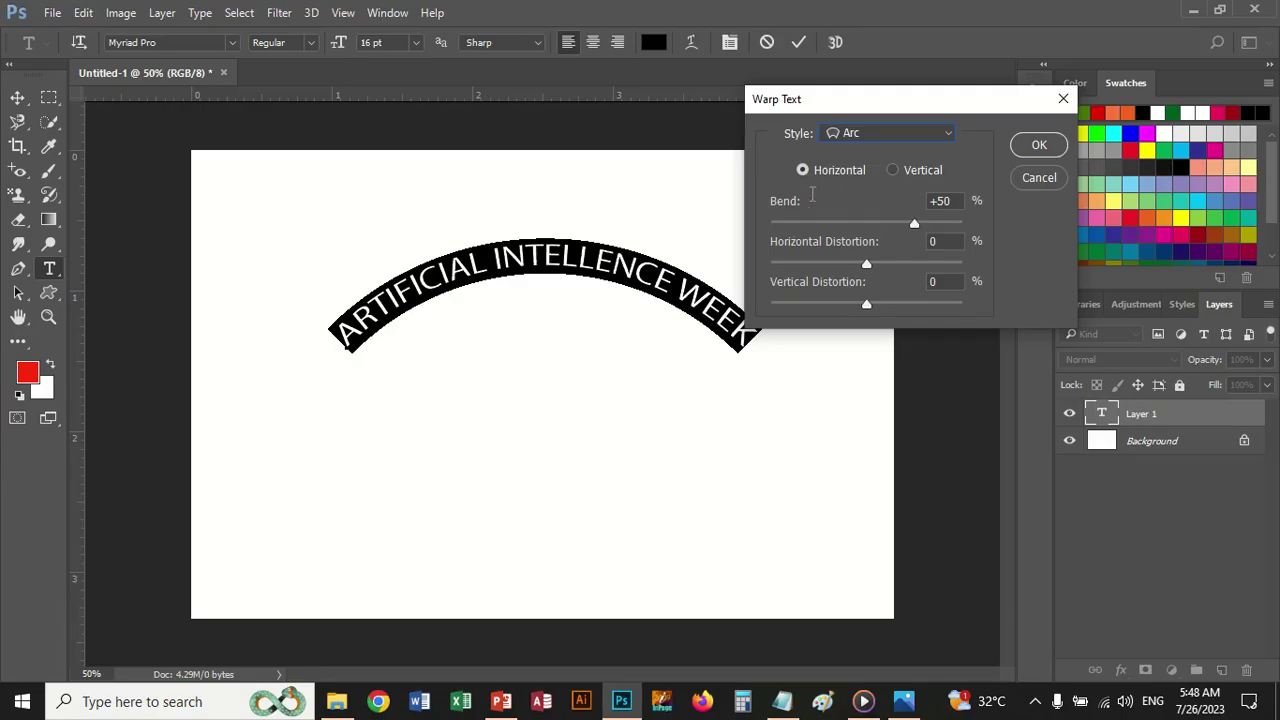
left_click(893, 171)
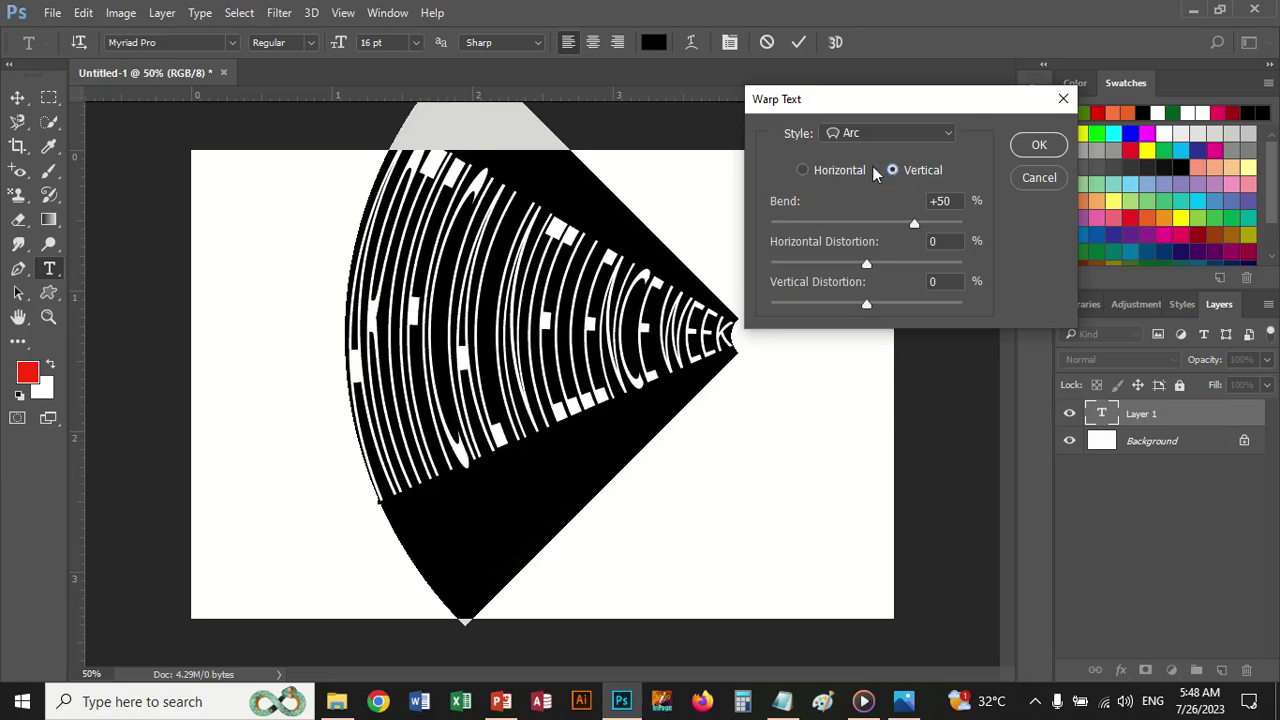
left_click(846, 172)
left_click(895, 171)
left_click_drag(912, 220, 847, 230)
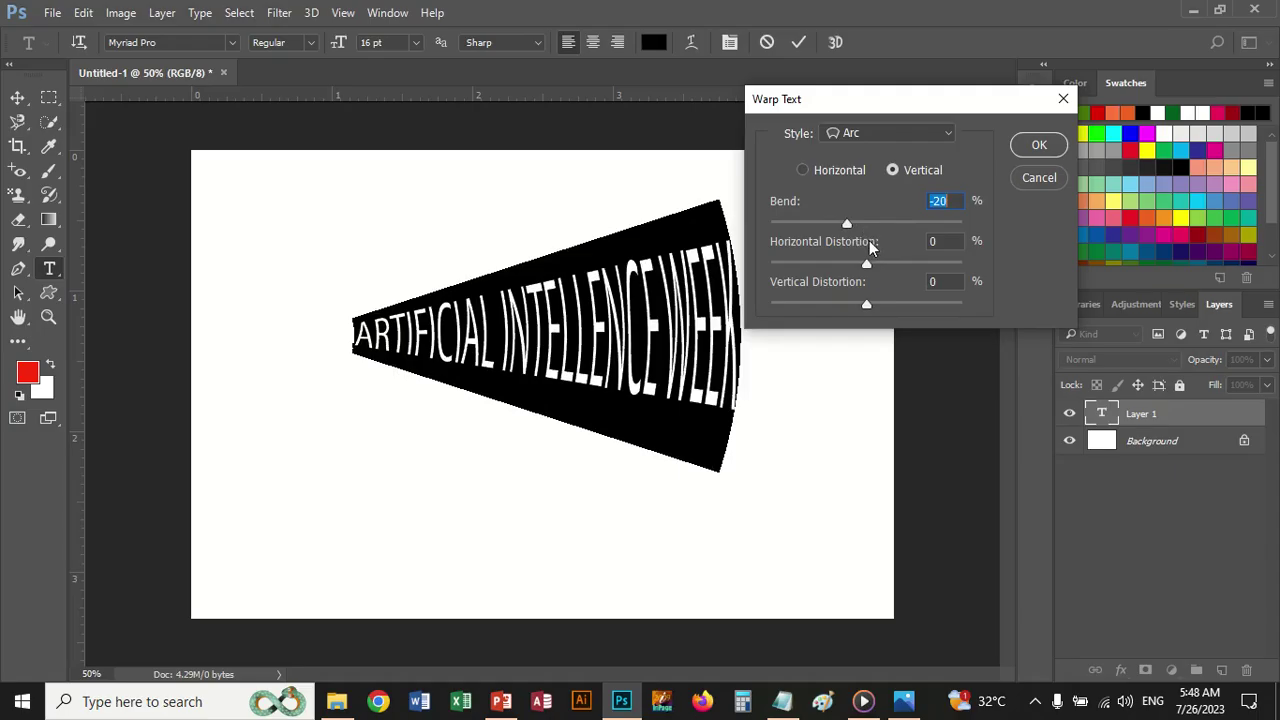
left_click_drag(852, 226, 828, 307)
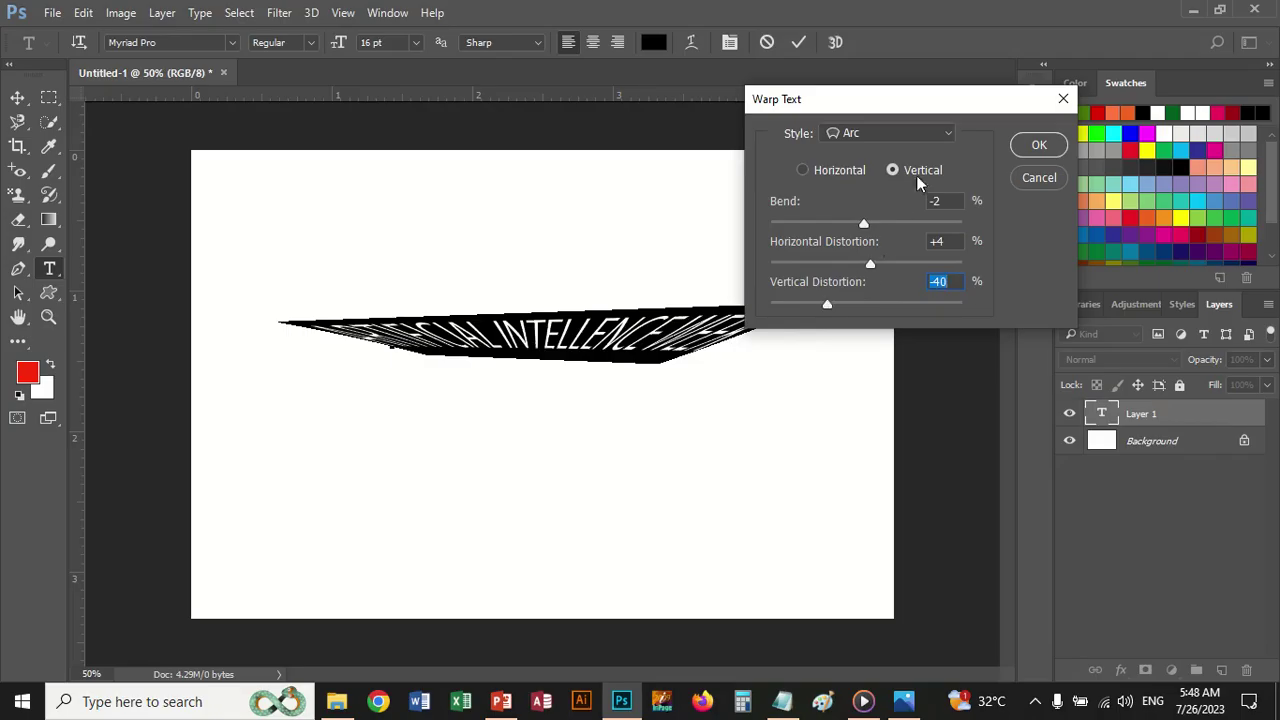
Step: Try the Fish warp style on the text, and cancel the warp
left_click(949, 135)
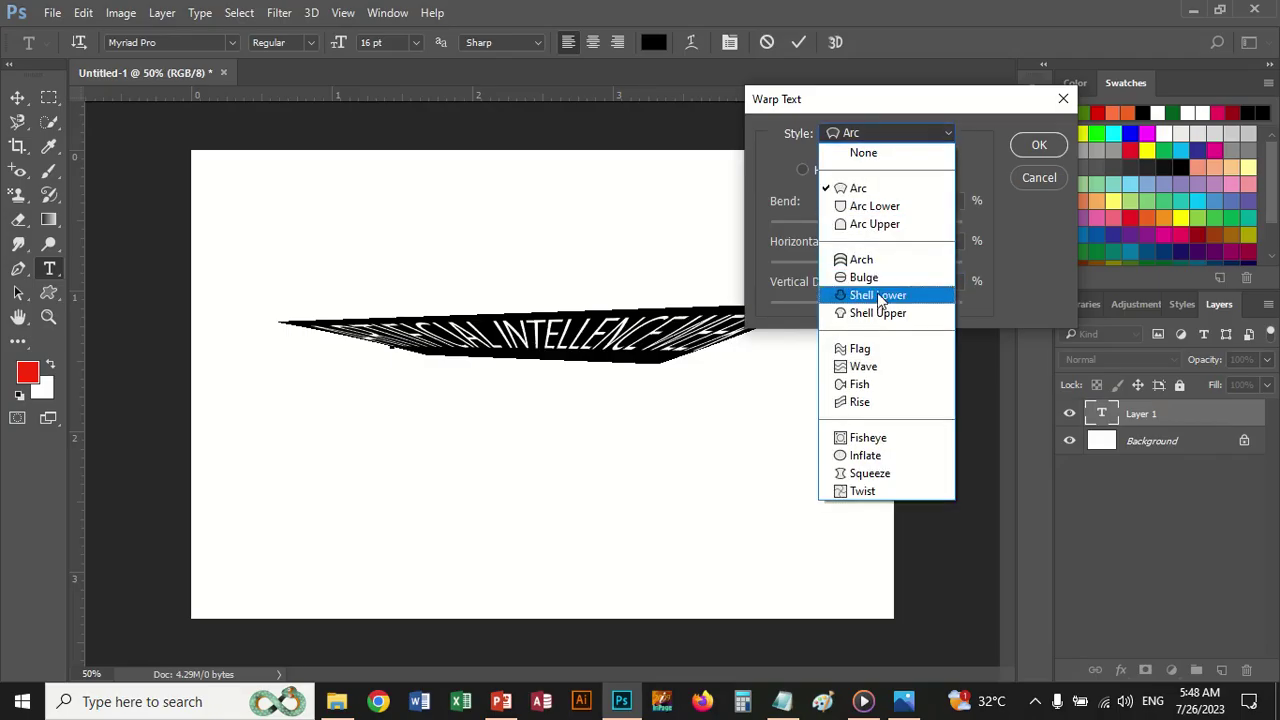
left_click(880, 386)
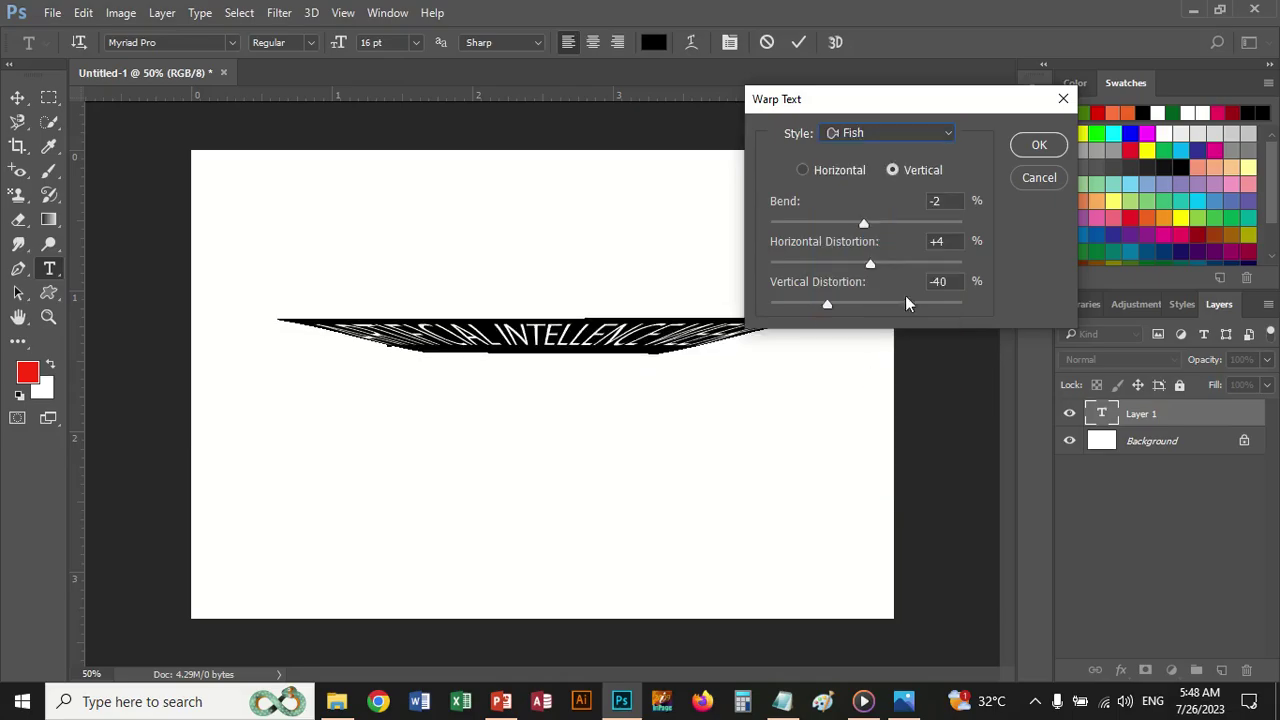
left_click(1038, 178)
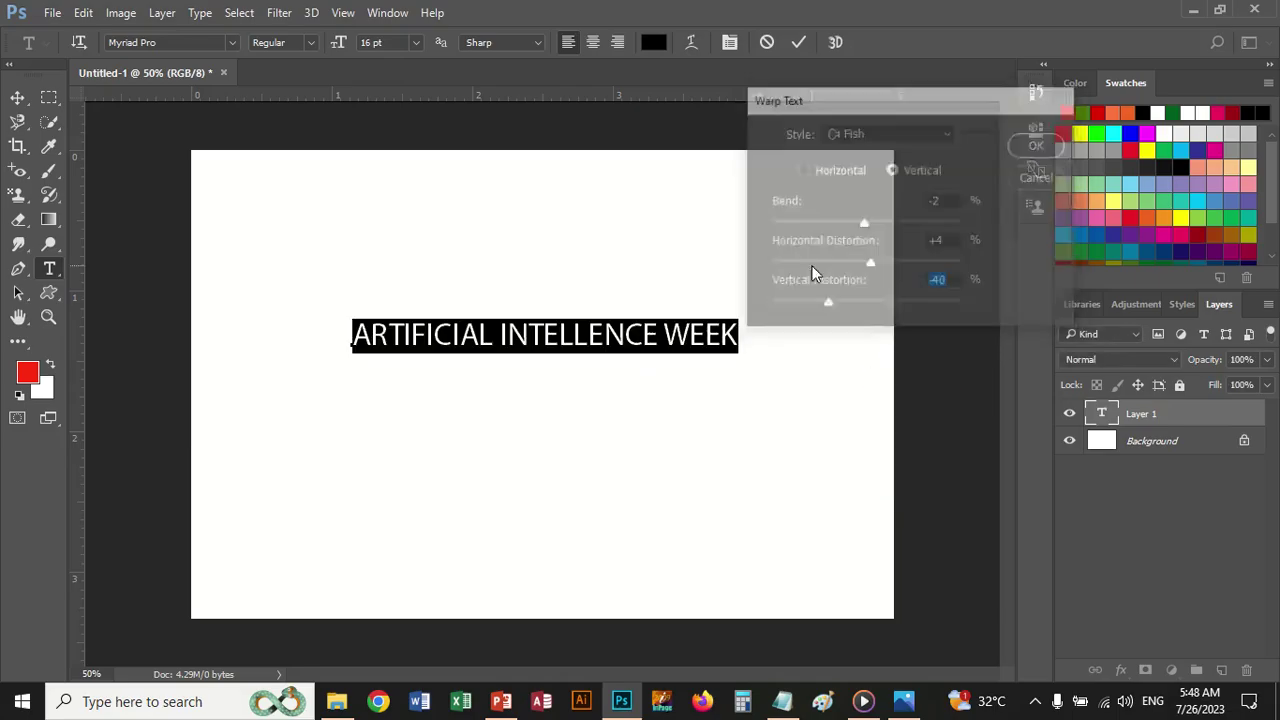
Step: Try a Fisheye warp on the text with bend +7%, horizontal distortion -47% and vertical distortion -18%, and cancel it
left_click(691, 43)
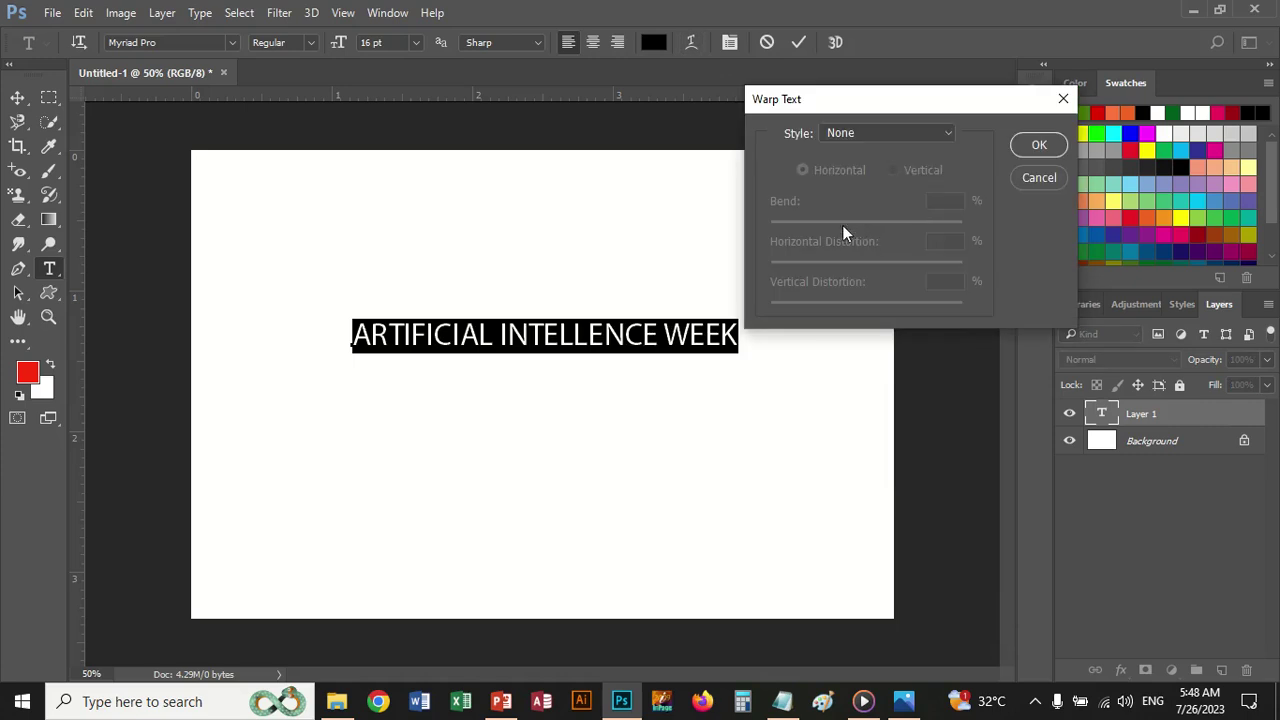
left_click(940, 136)
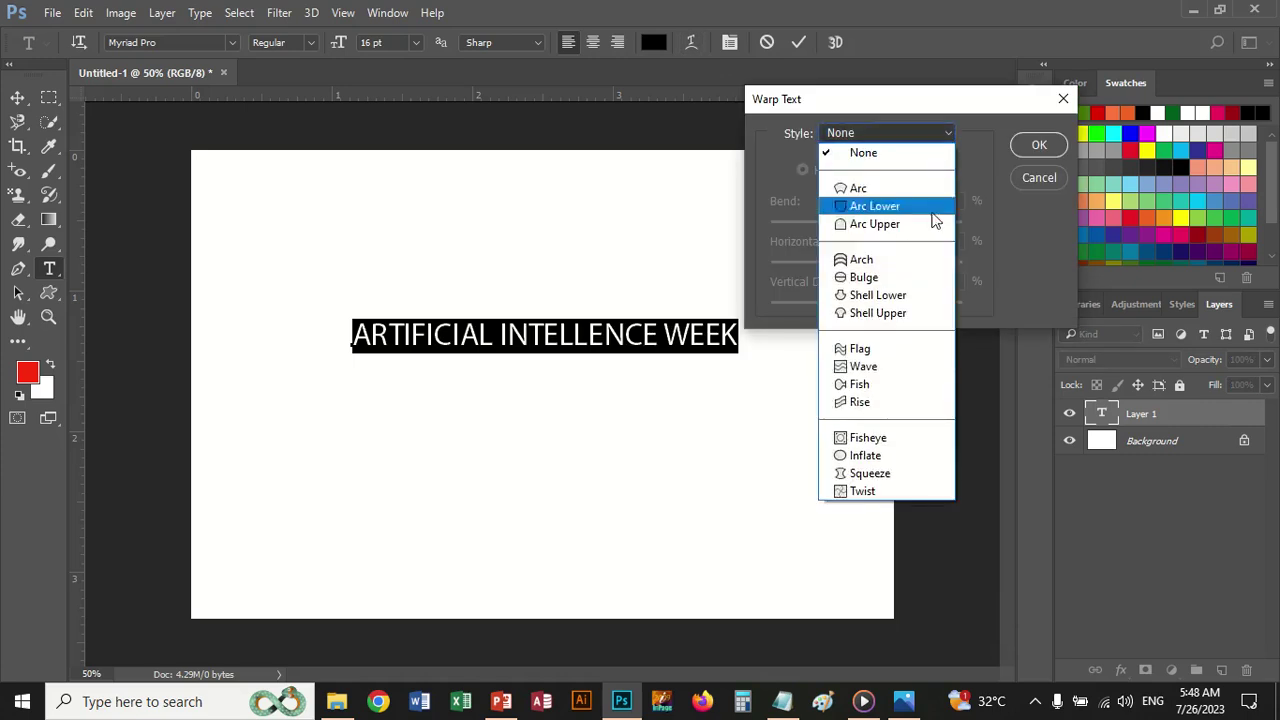
left_click(872, 440)
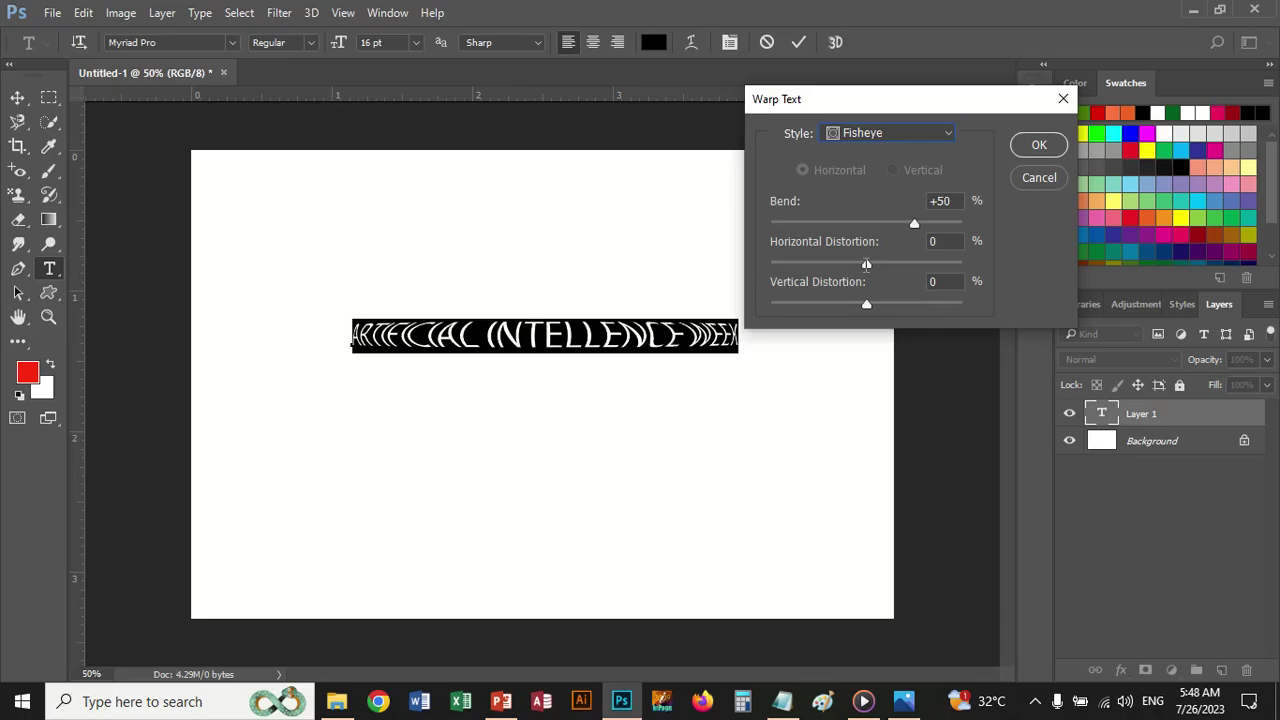
left_click_drag(866, 263, 819, 266)
mouse_move(866, 303)
left_mouse_down()
mouse_move(895, 305)
mouse_move(850, 306)
left_mouse_up()
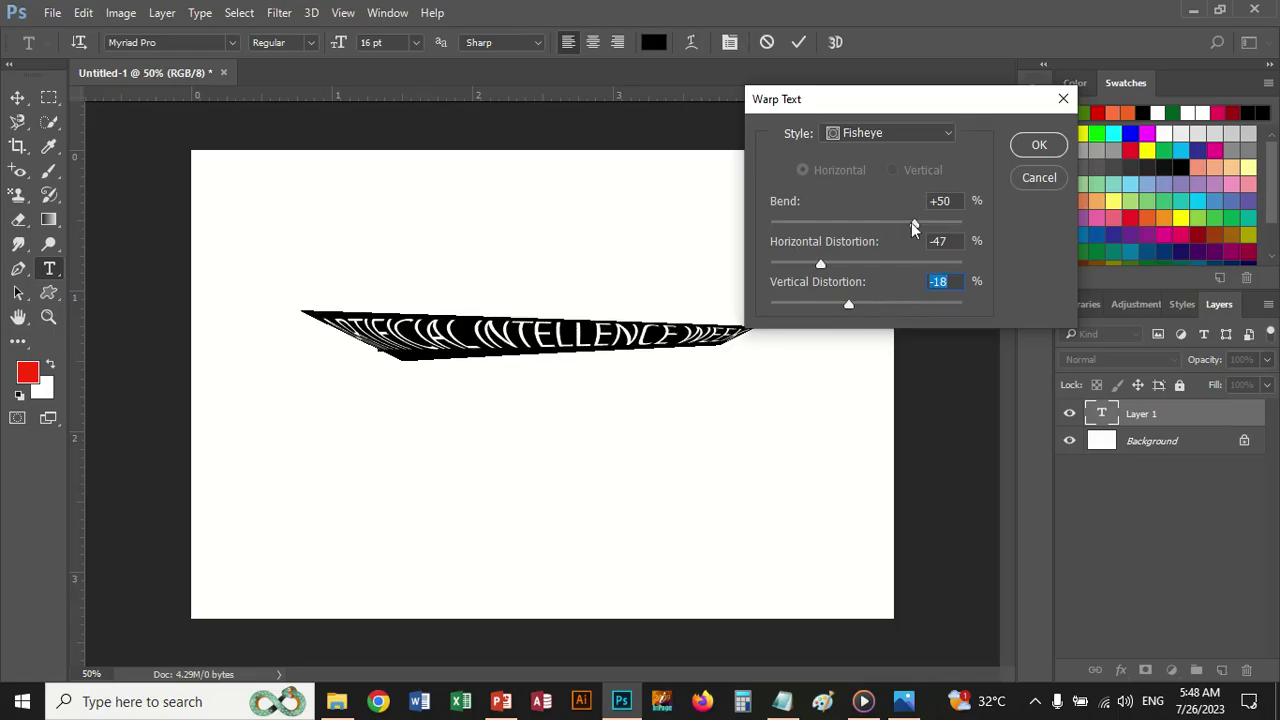
left_click_drag(912, 226, 885, 227)
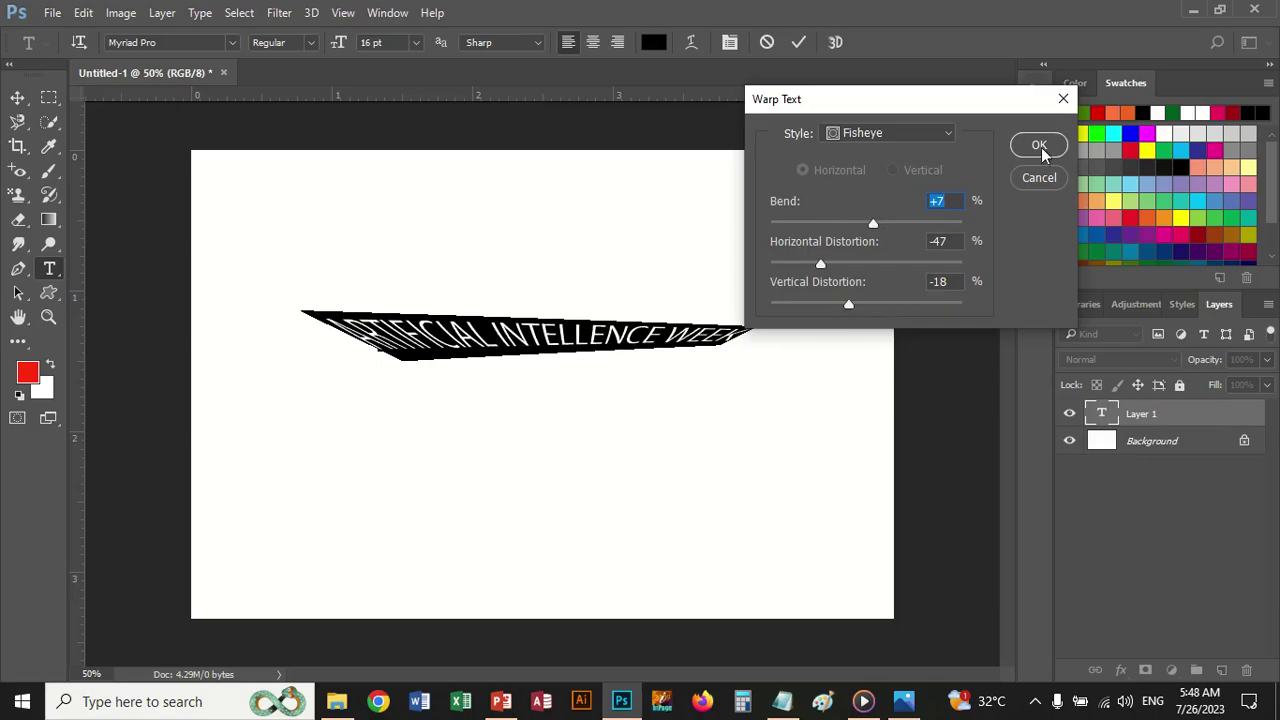
left_click(1039, 177)
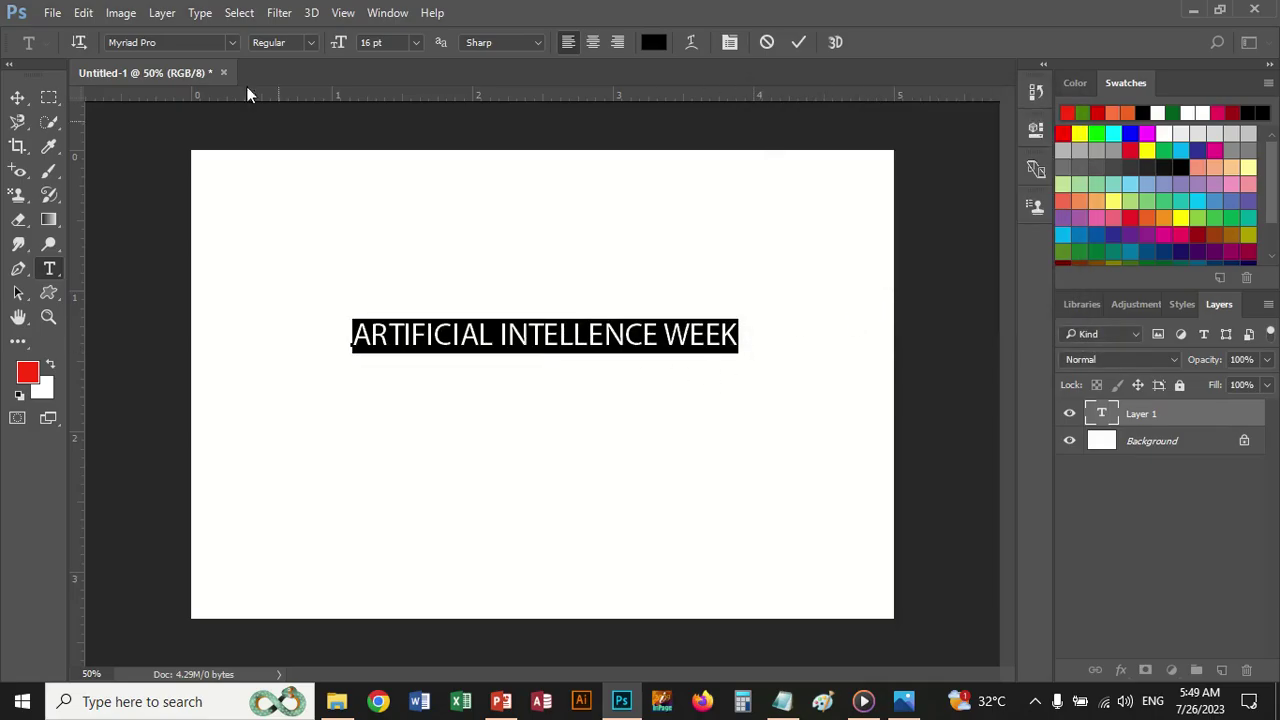
Step: Commit the text line and move it up into the upper part of the canvas
left_click(17, 97)
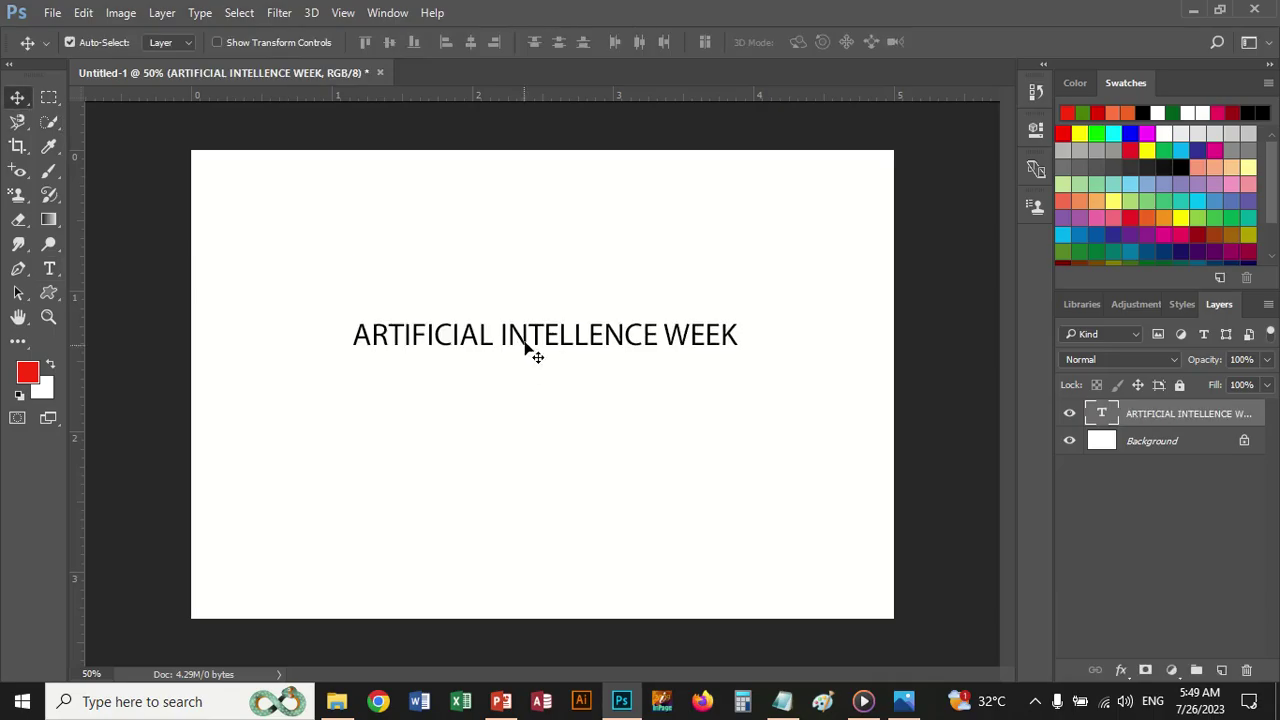
left_click_drag(530, 334, 527, 254)
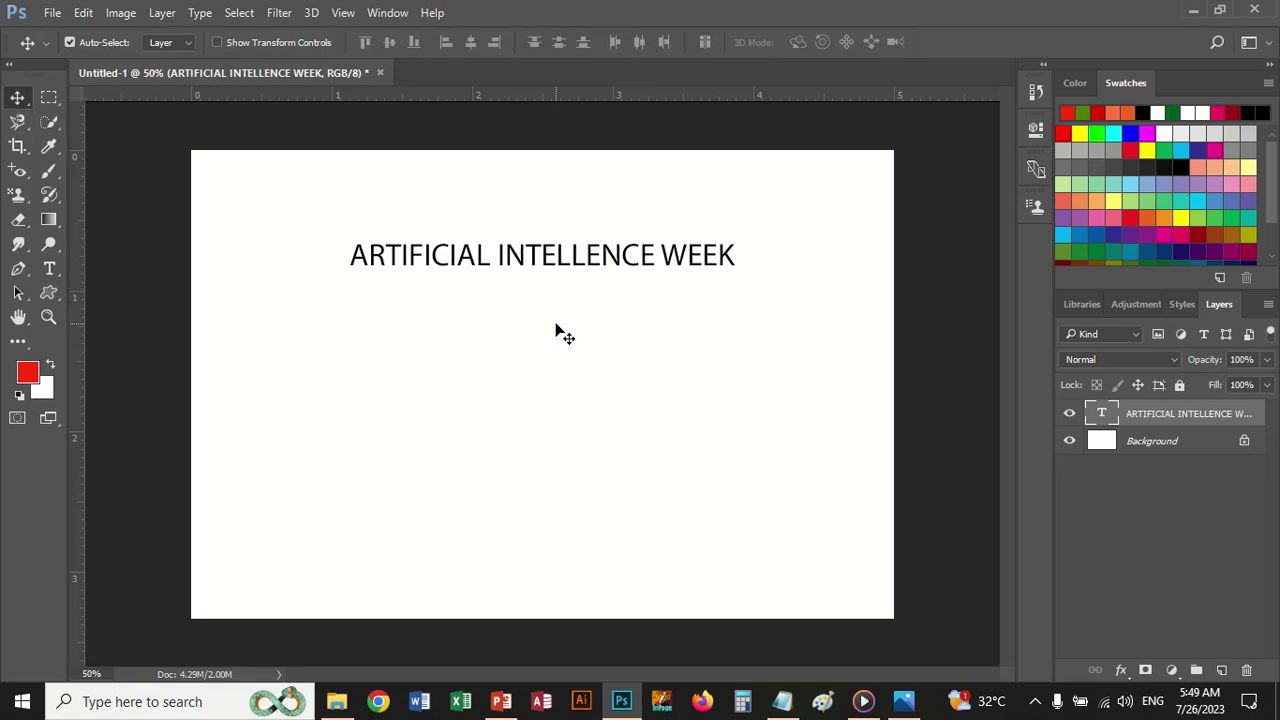
Step: Select the characters "IFICIAL INTELL" inside the text line for editing
left_click(49, 269)
left_click(400, 256)
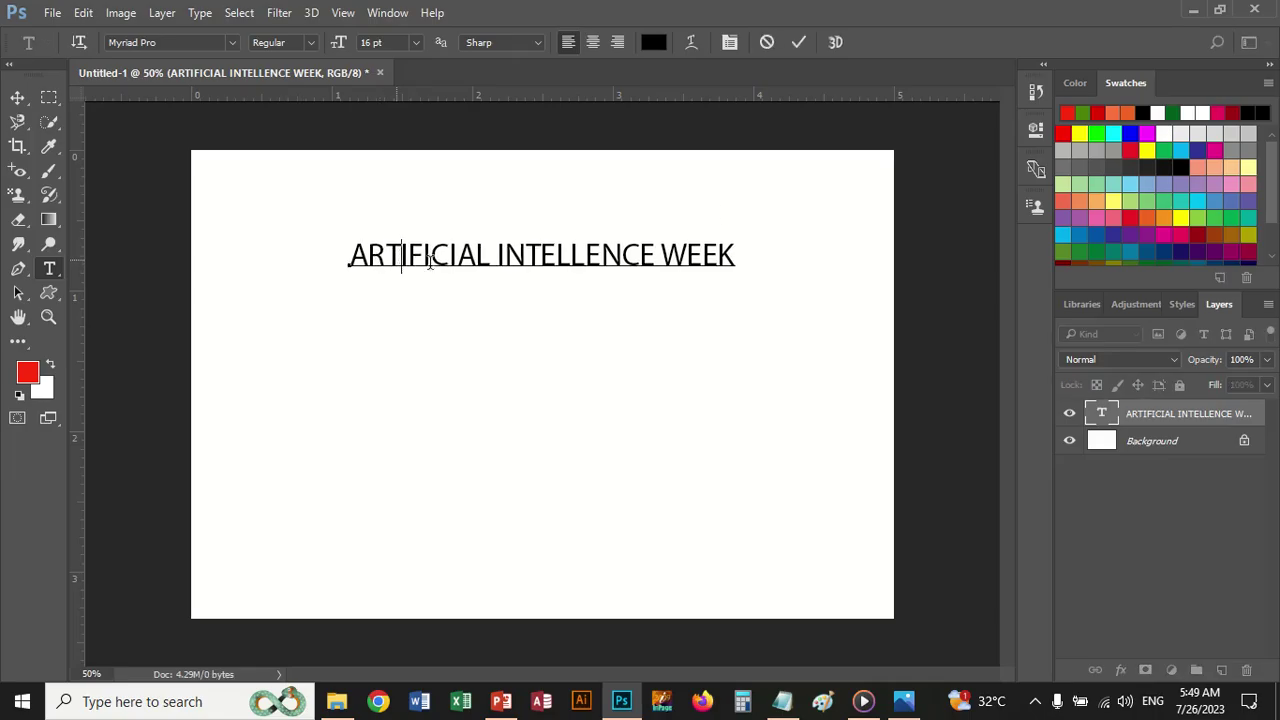
left_click(586, 260, "shift")
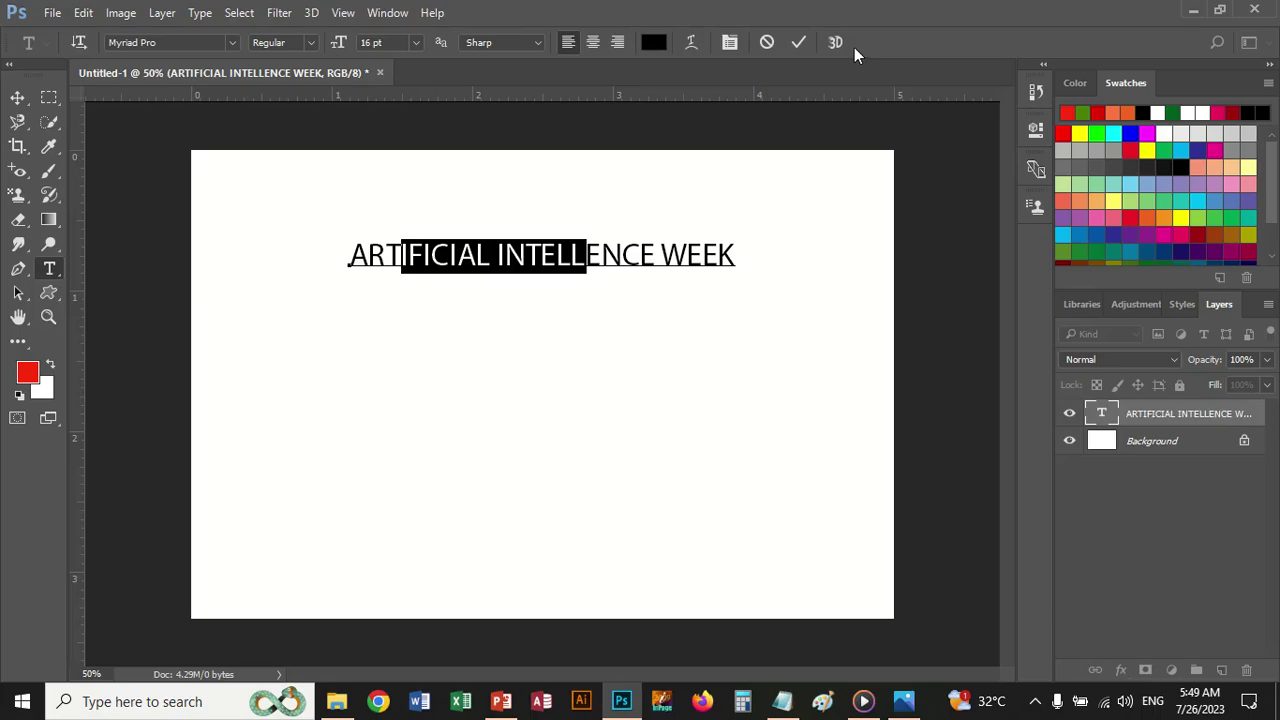
Step: Switch to File Explorer and, through the desktop's Std-TLCC Syllabas-2023 shortcut, open Photoshop Video Tutorials and its Text Word Wrap Video Tutorial folder
left_click(338, 701)
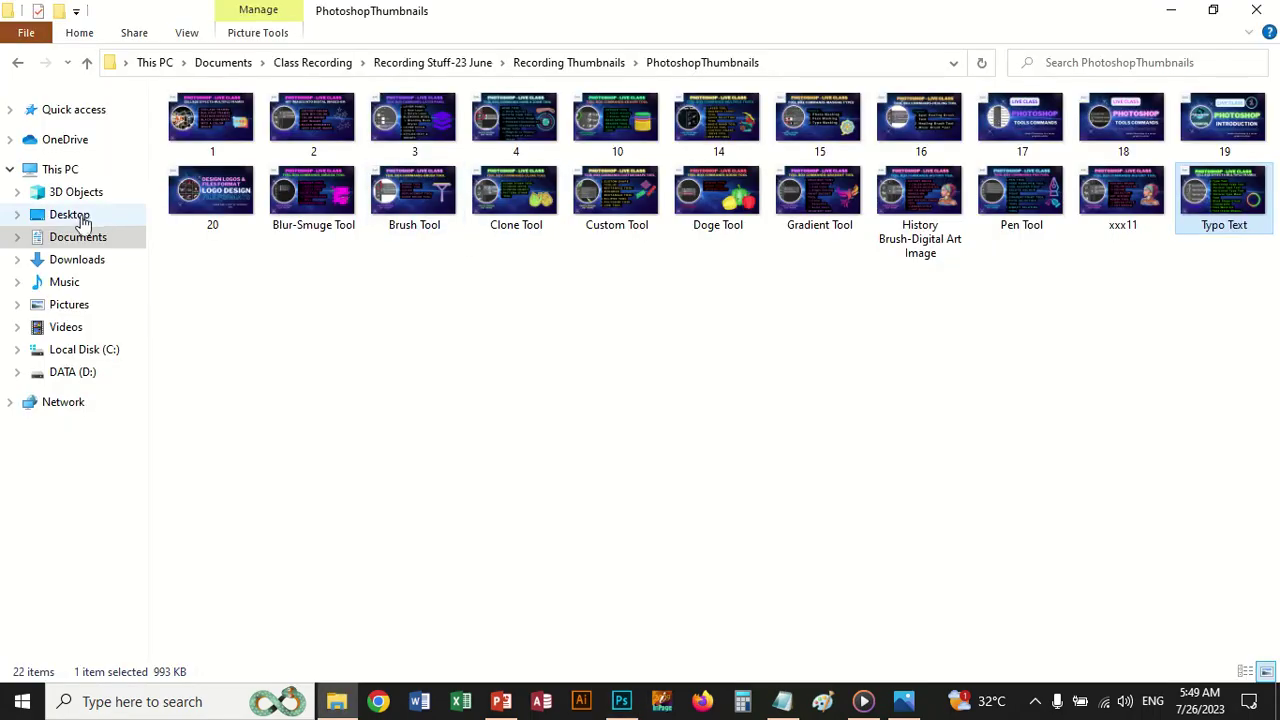
left_click(69, 215)
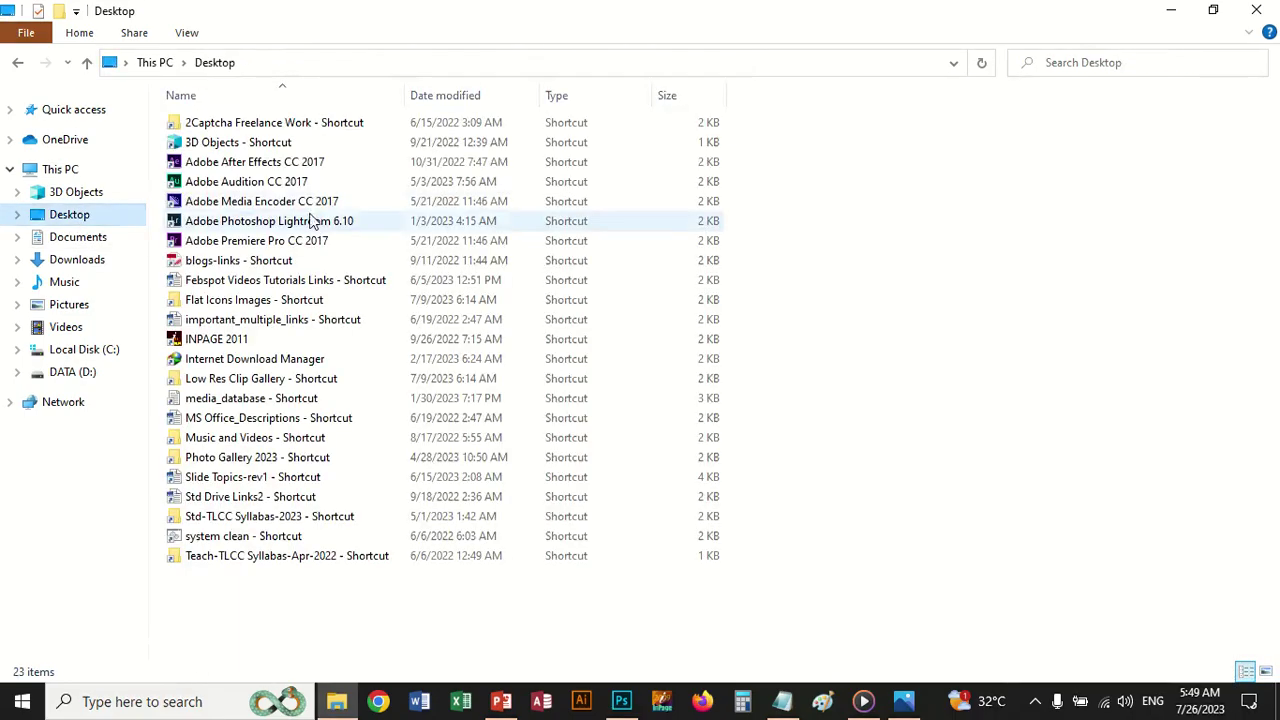
left_click(237, 521)
double_click(238, 524)
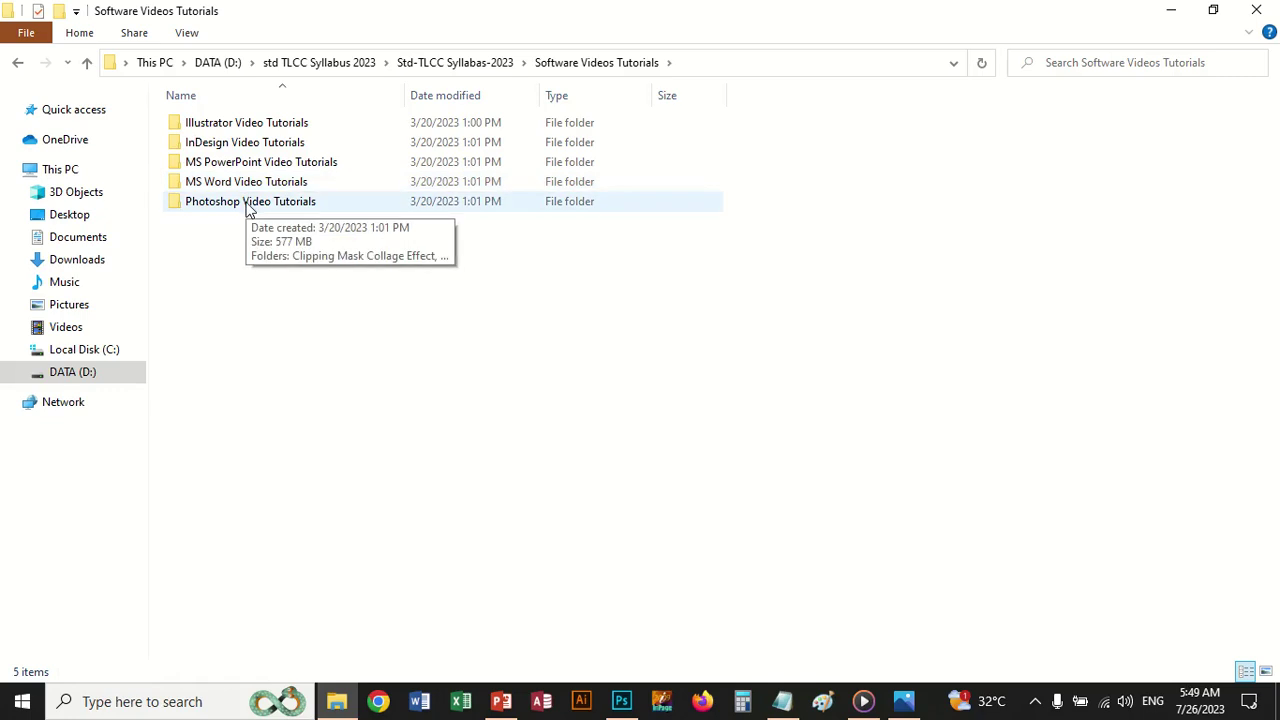
double_click(248, 203)
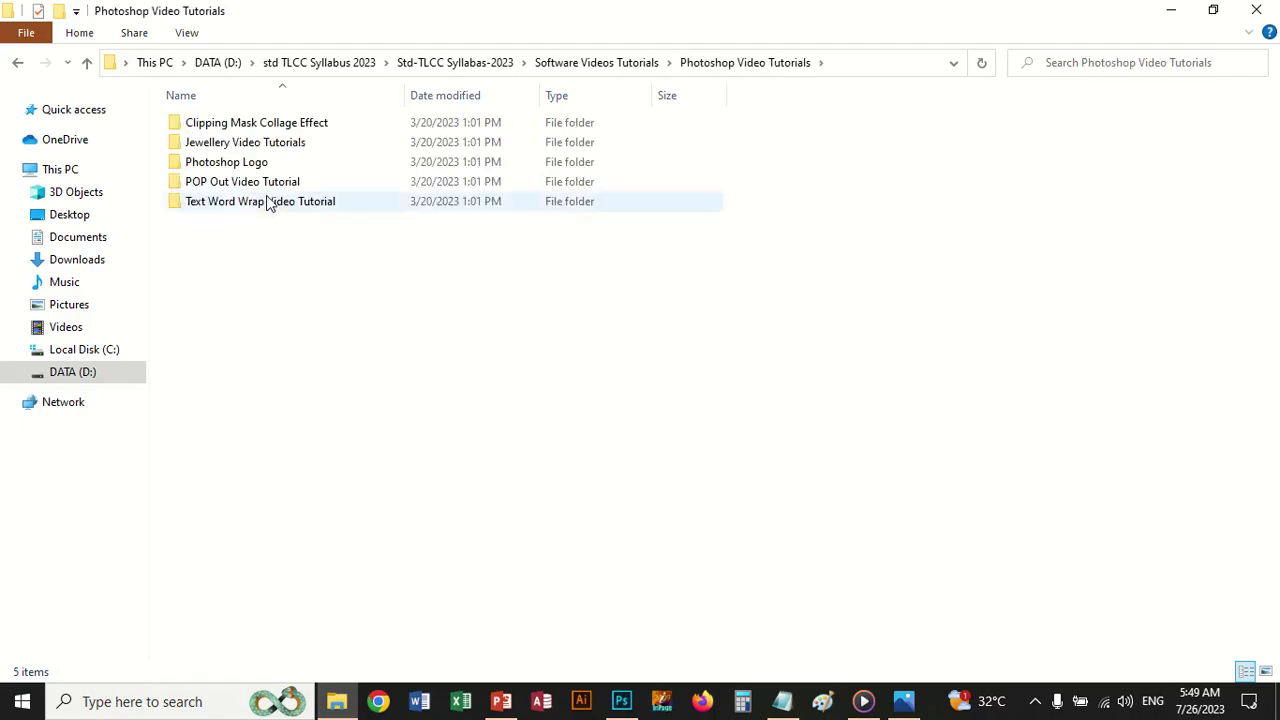
double_click(241, 203)
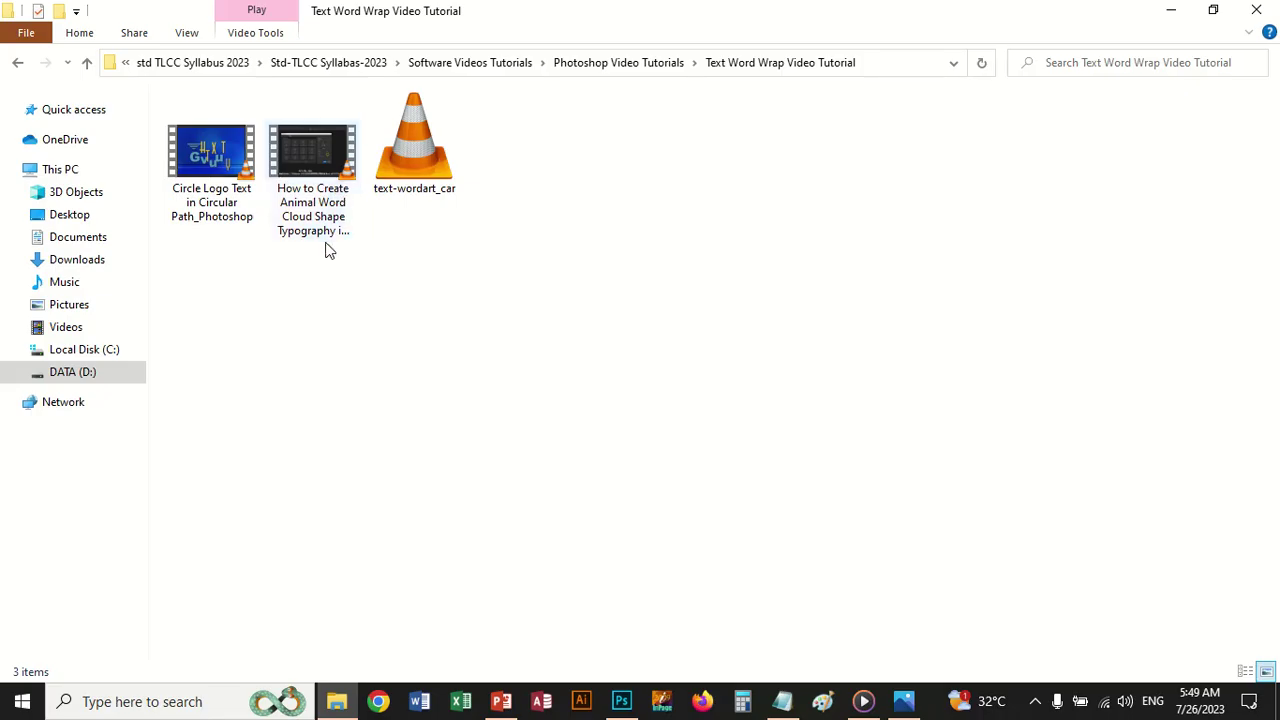
mouse_move(340, 226)
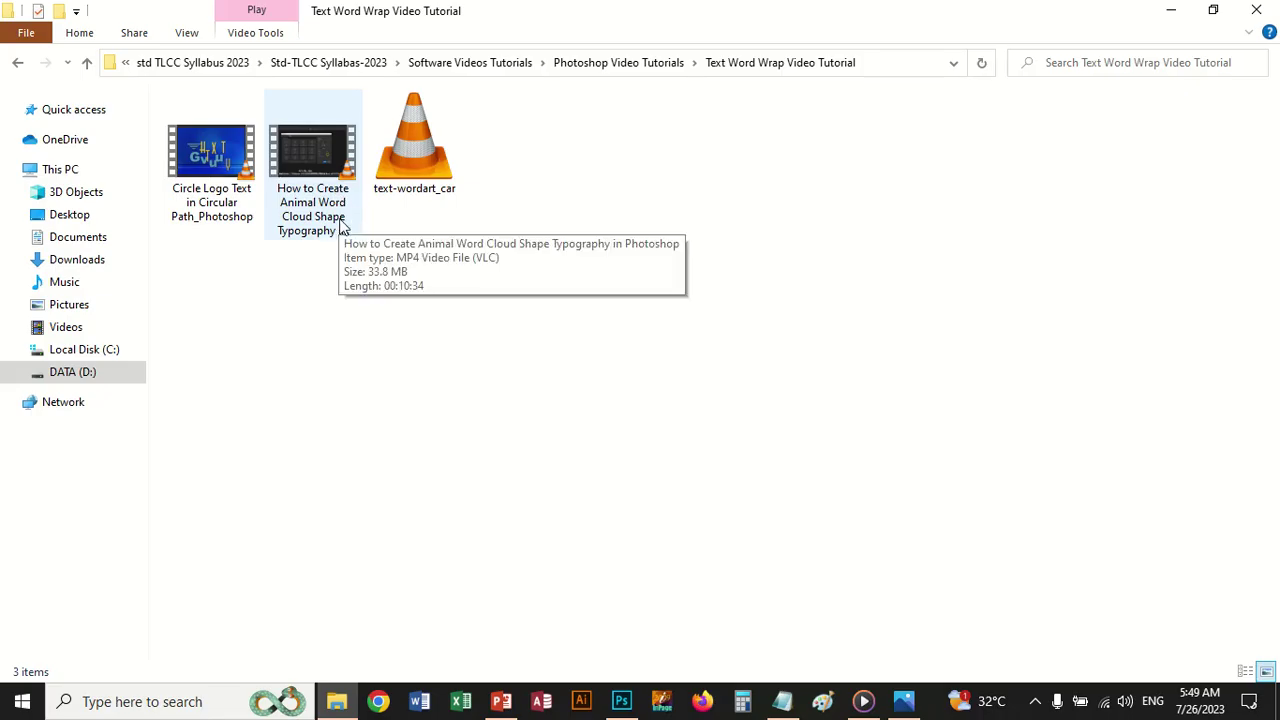
Step: Browse from Std-TLCC Syllabas-2023 through Software Syllabus Assignments, Adobe Photoshop Syllabus and Typography to view the Text Word Art samples
left_click(622, 66)
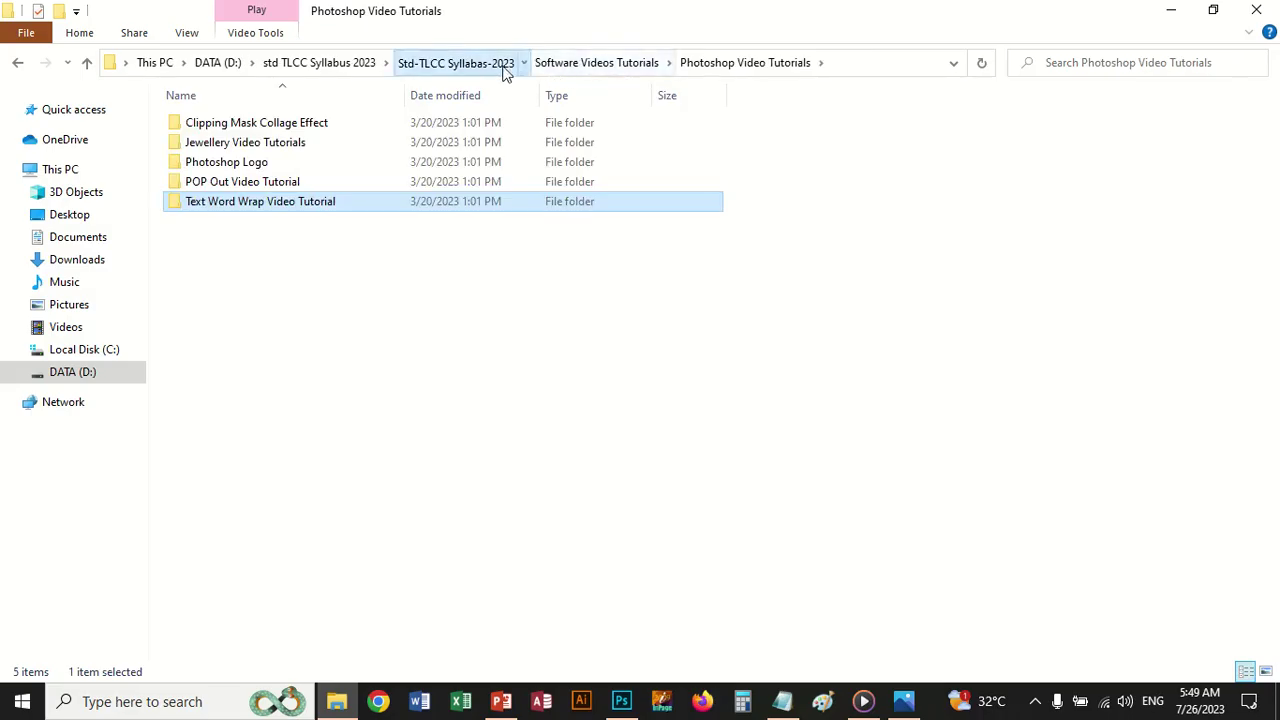
left_click(506, 70)
double_click(268, 128)
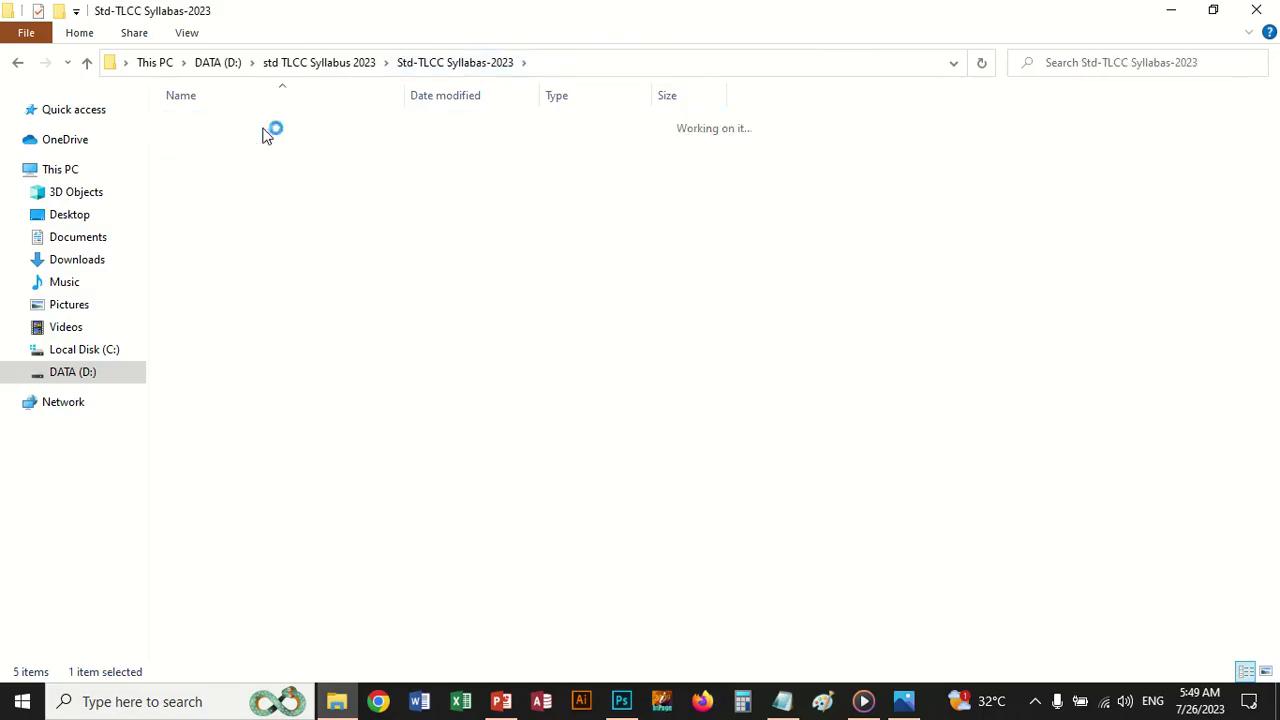
double_click(257, 166)
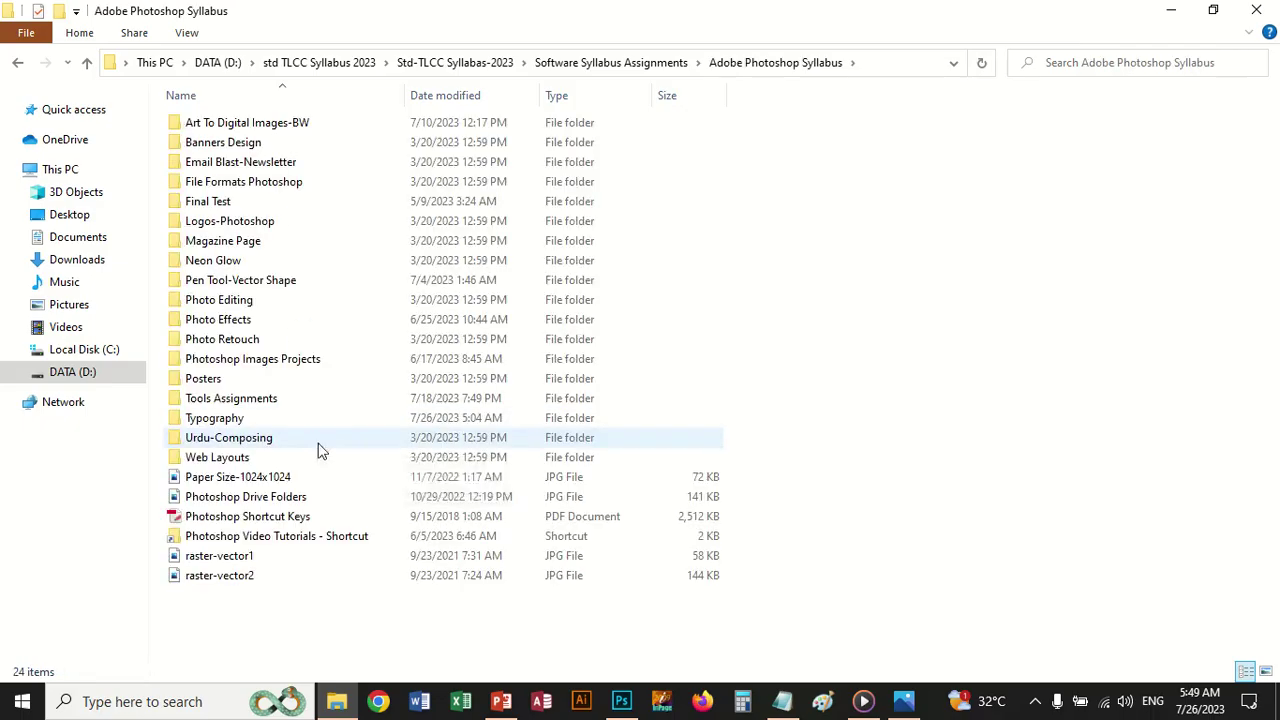
double_click(240, 418)
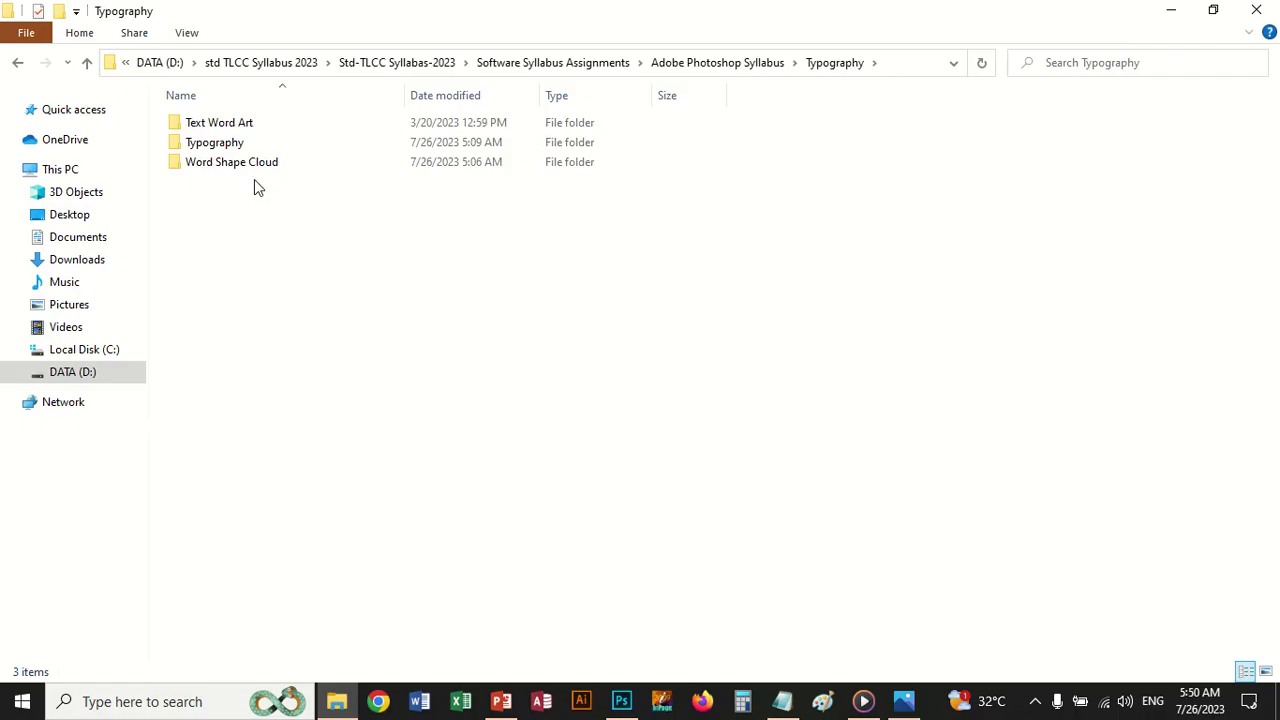
double_click(240, 130)
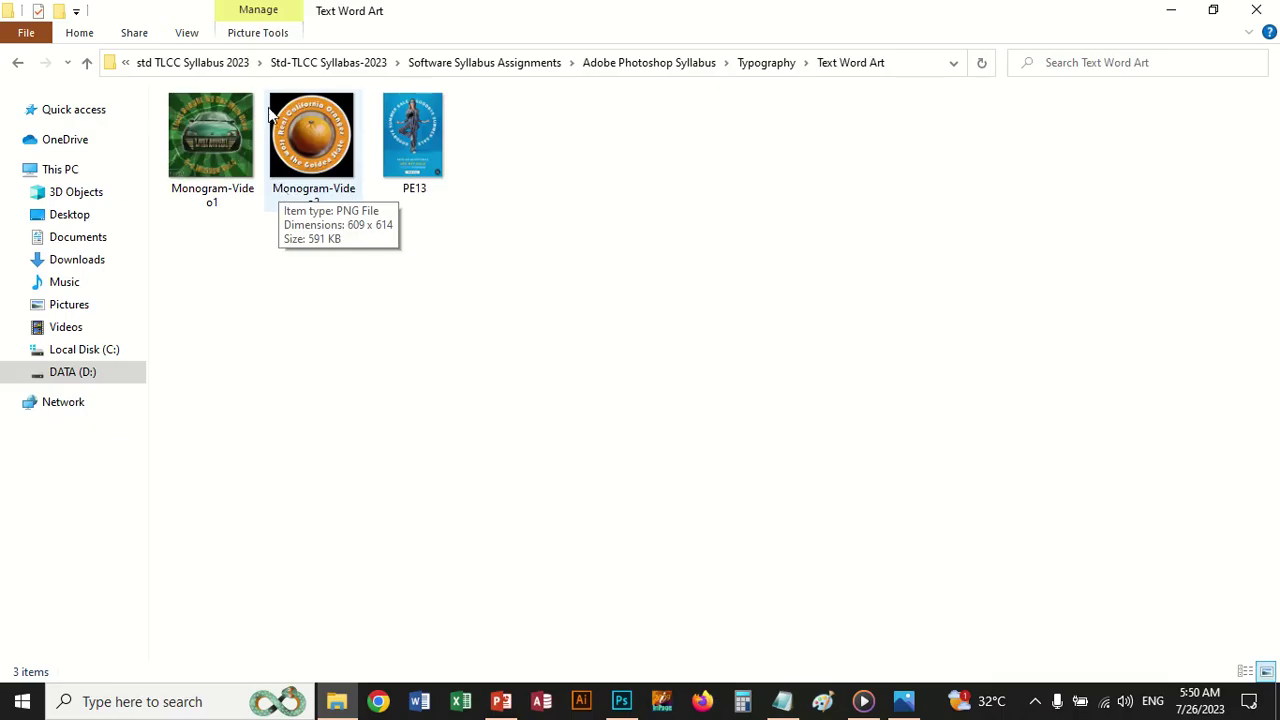
left_click(305, 140)
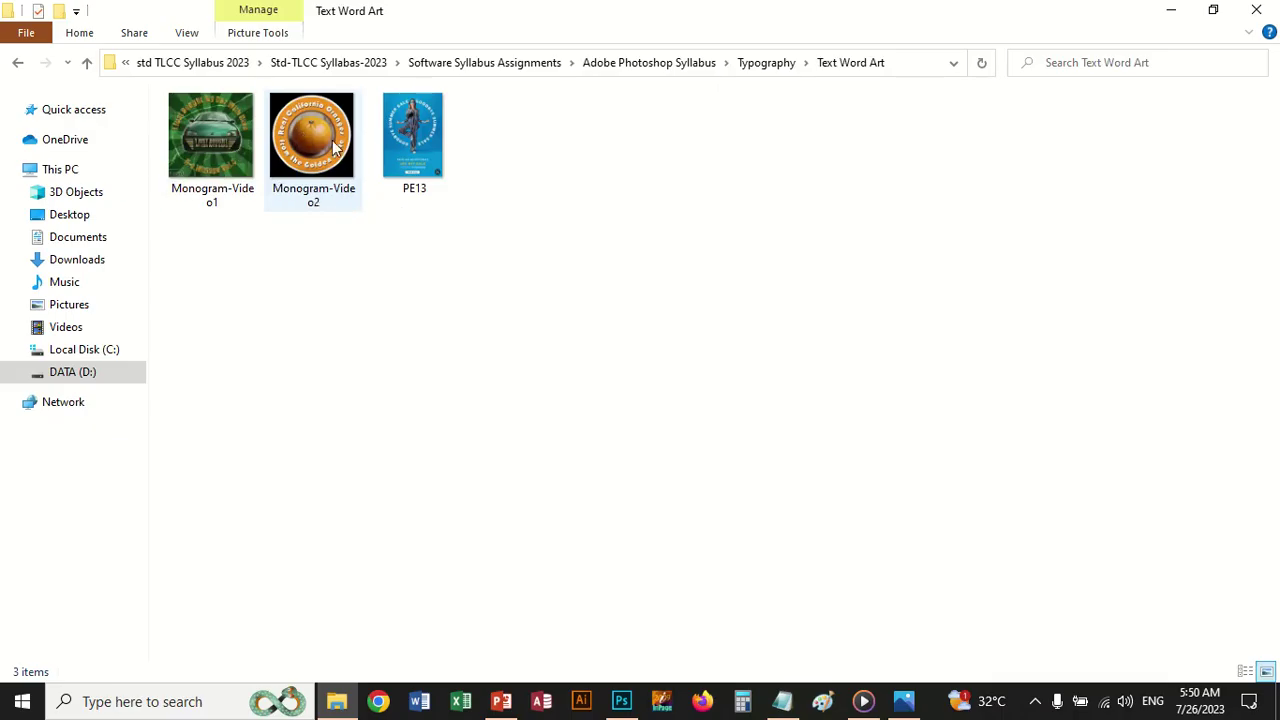
Step: Open Typography's Word Shape Cloud folder, view its images from bulb cloud through shape cloud2, and close the image viewer
left_click(766, 62)
double_click(234, 164)
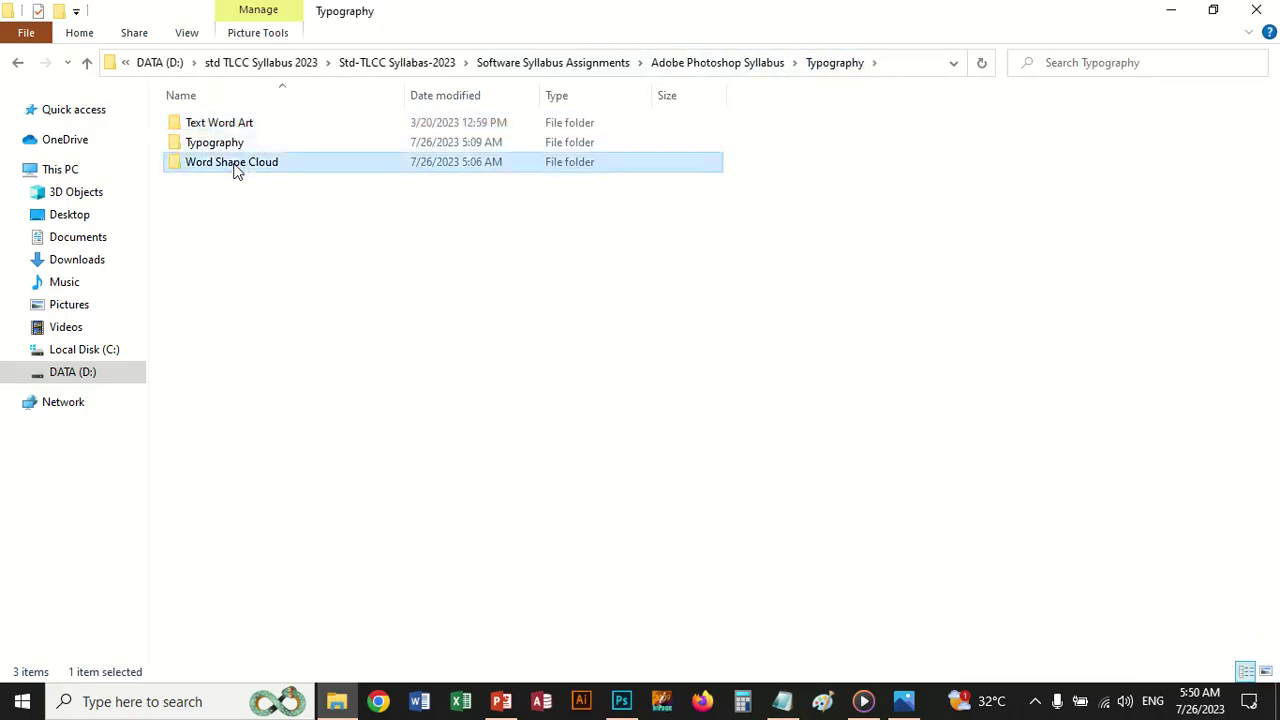
left_click(229, 160)
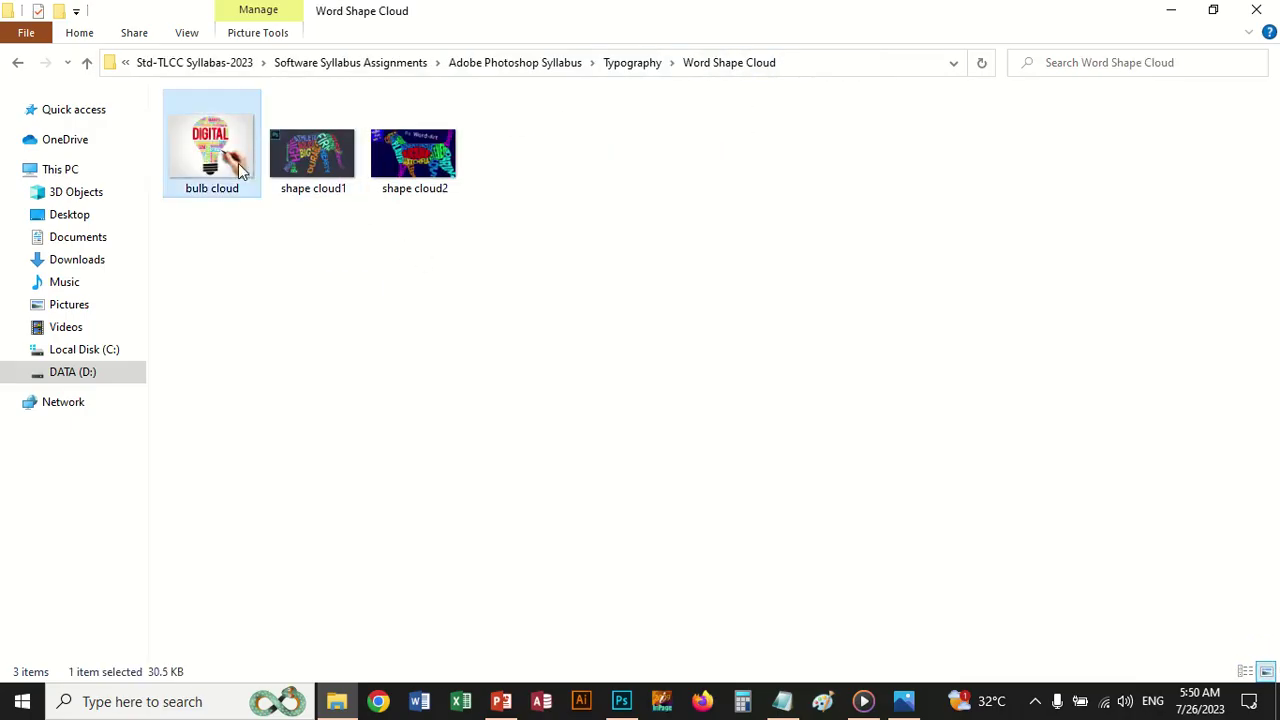
key("Return")
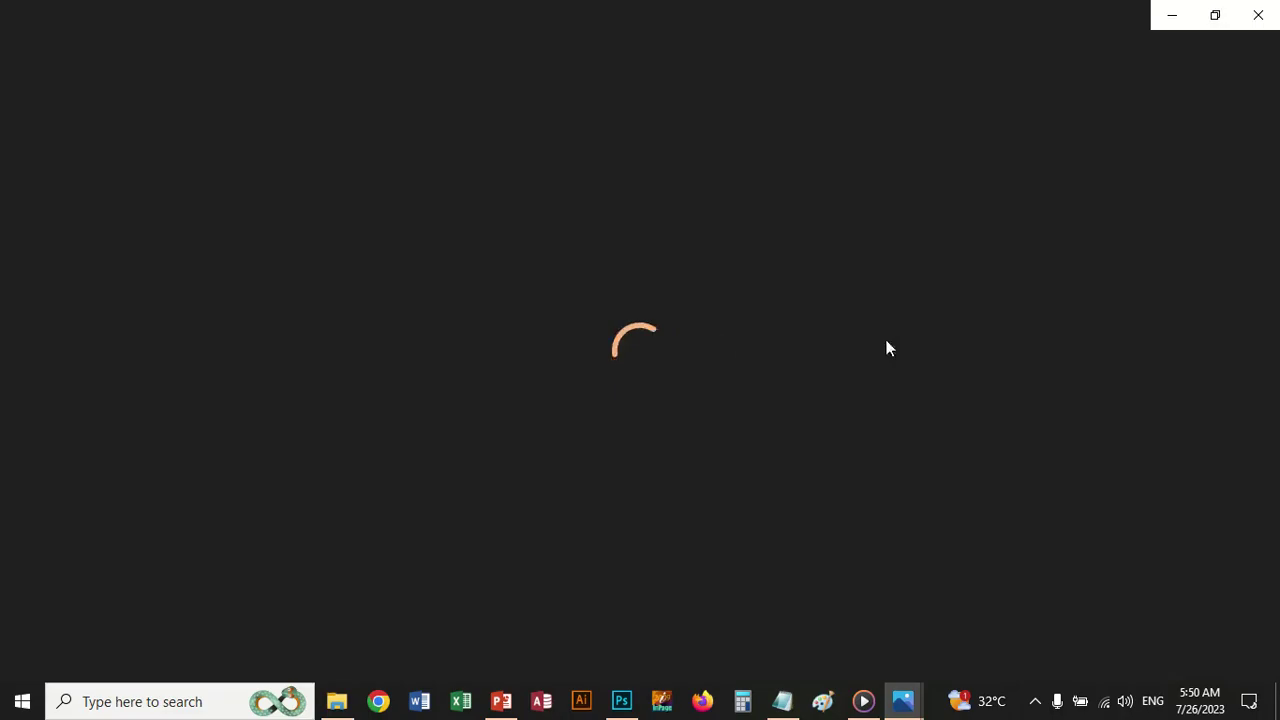
left_click(1263, 380)
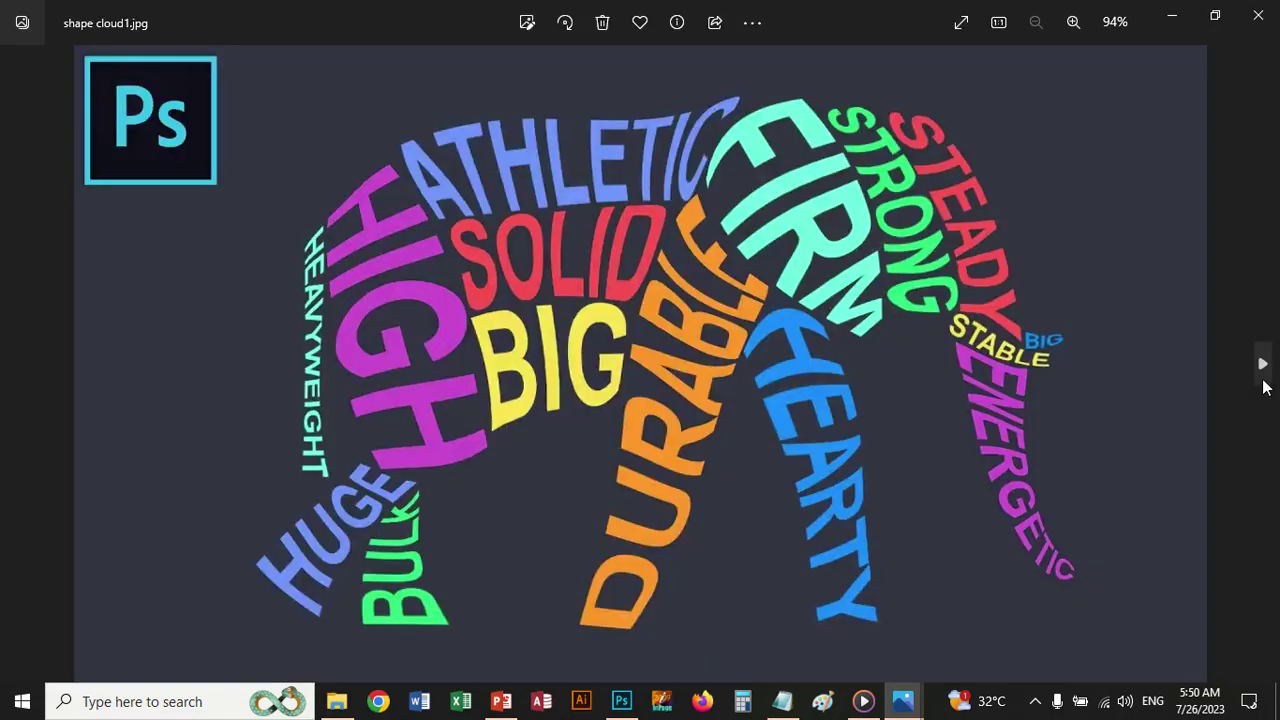
left_click(1264, 386)
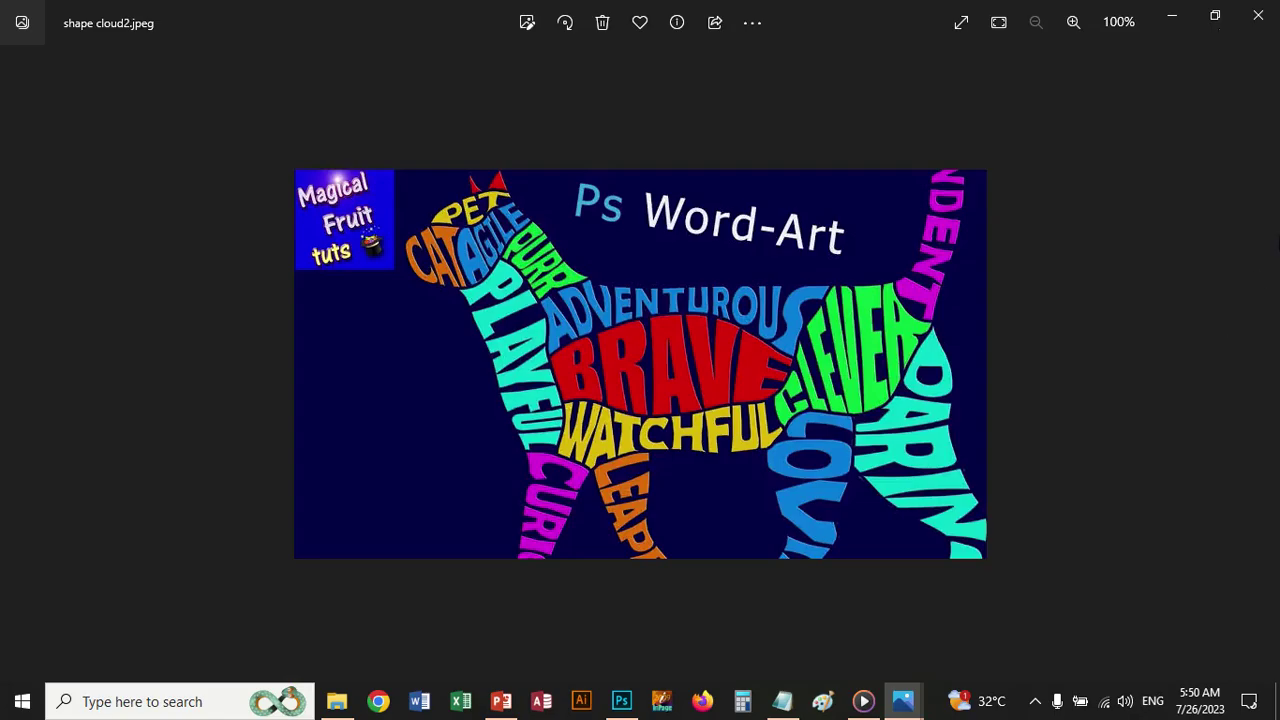
left_click(1255, 20)
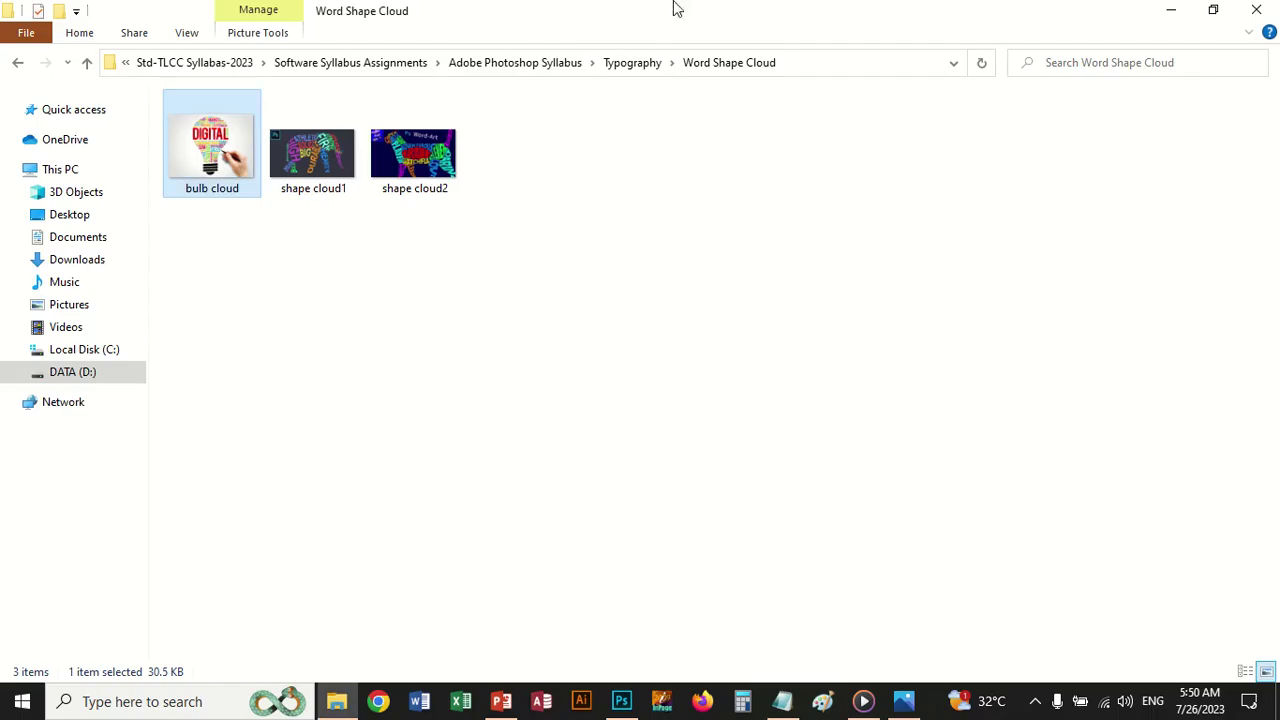
Step: Switch to Photoshop, select and commit the whole ARTIFICIAL INTELLENCE WEEK text line, and choose the Ellipse Tool
left_click(620, 703)
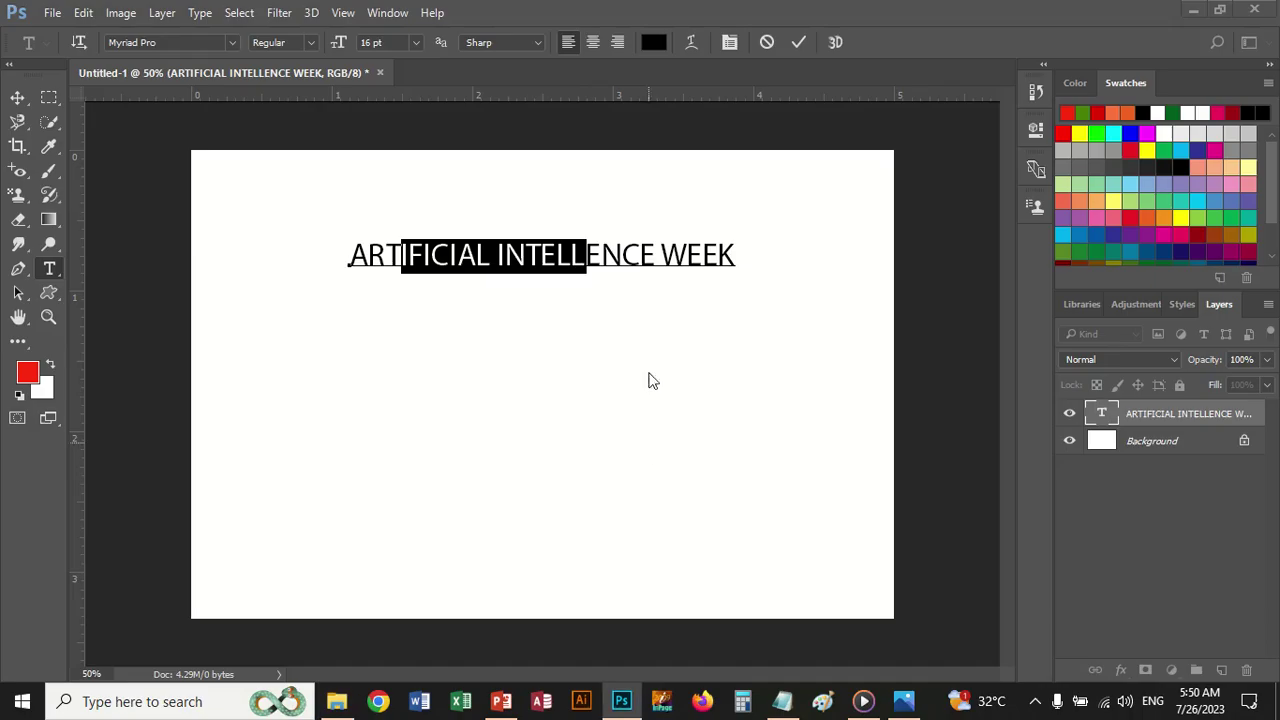
left_click(357, 257)
left_click_drag(349, 256, 735, 250)
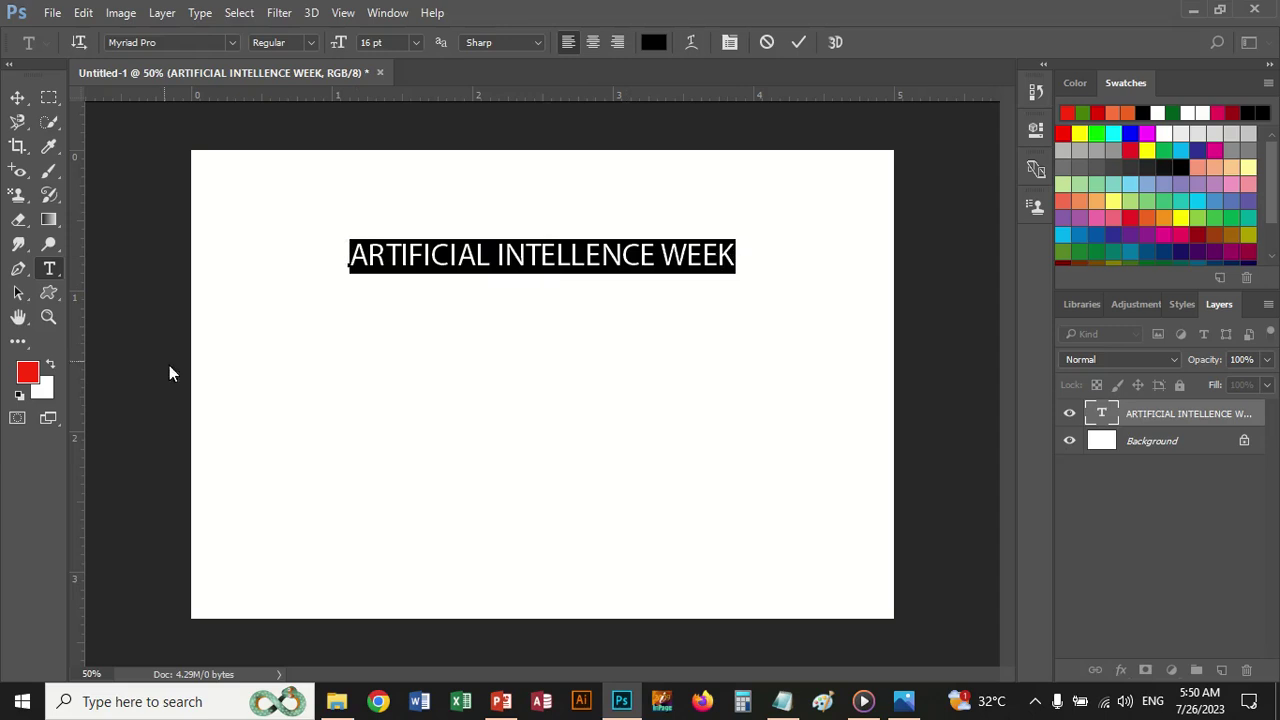
left_click(18, 97)
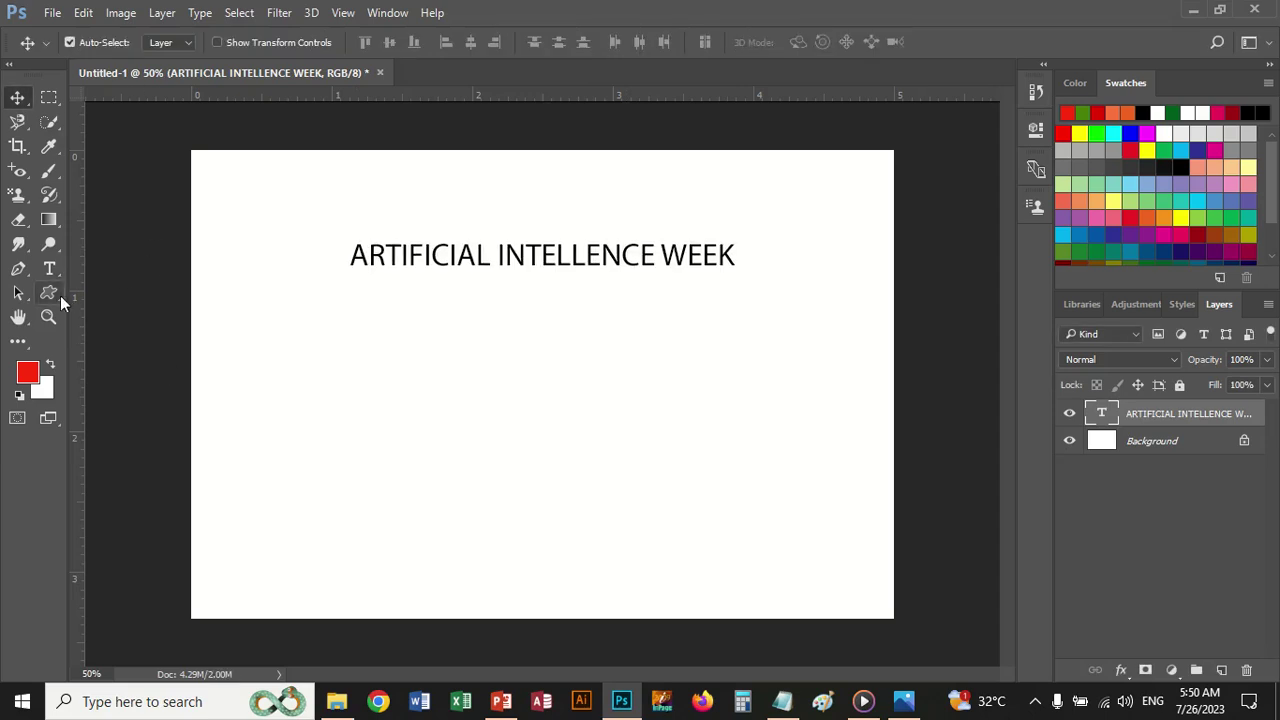
left_click_drag(60, 295, 60, 292)
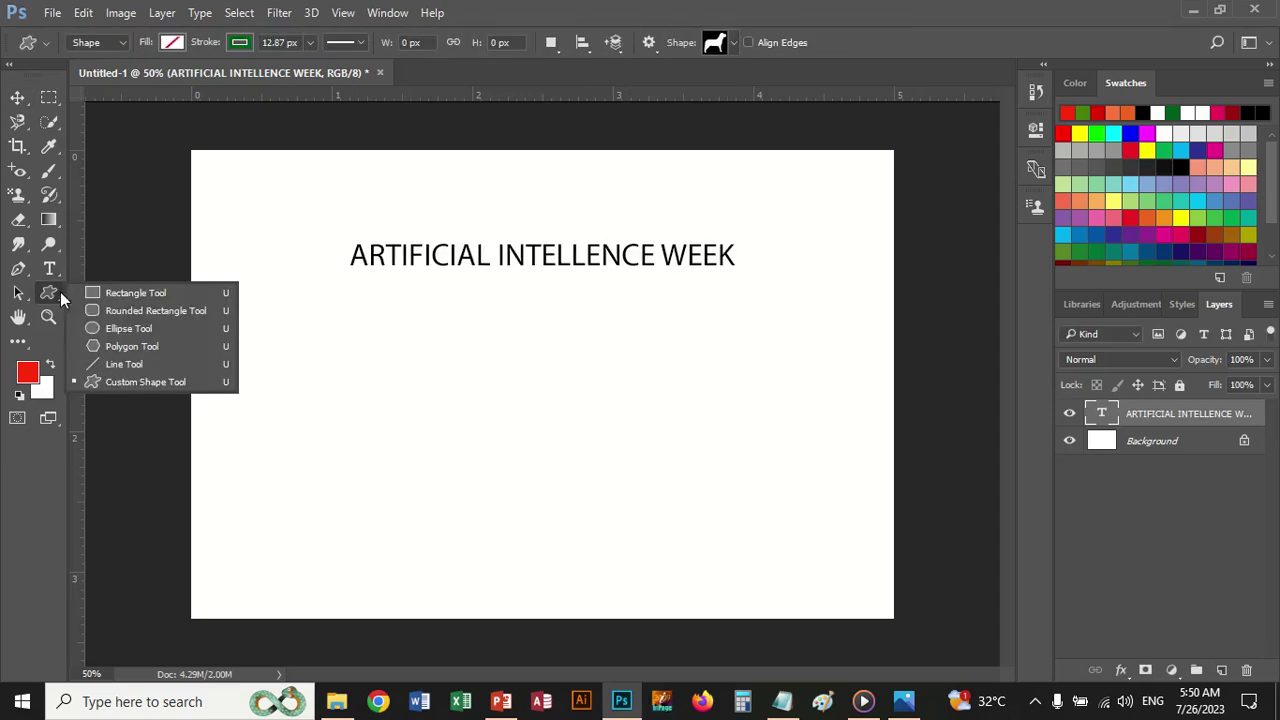
left_click(110, 329)
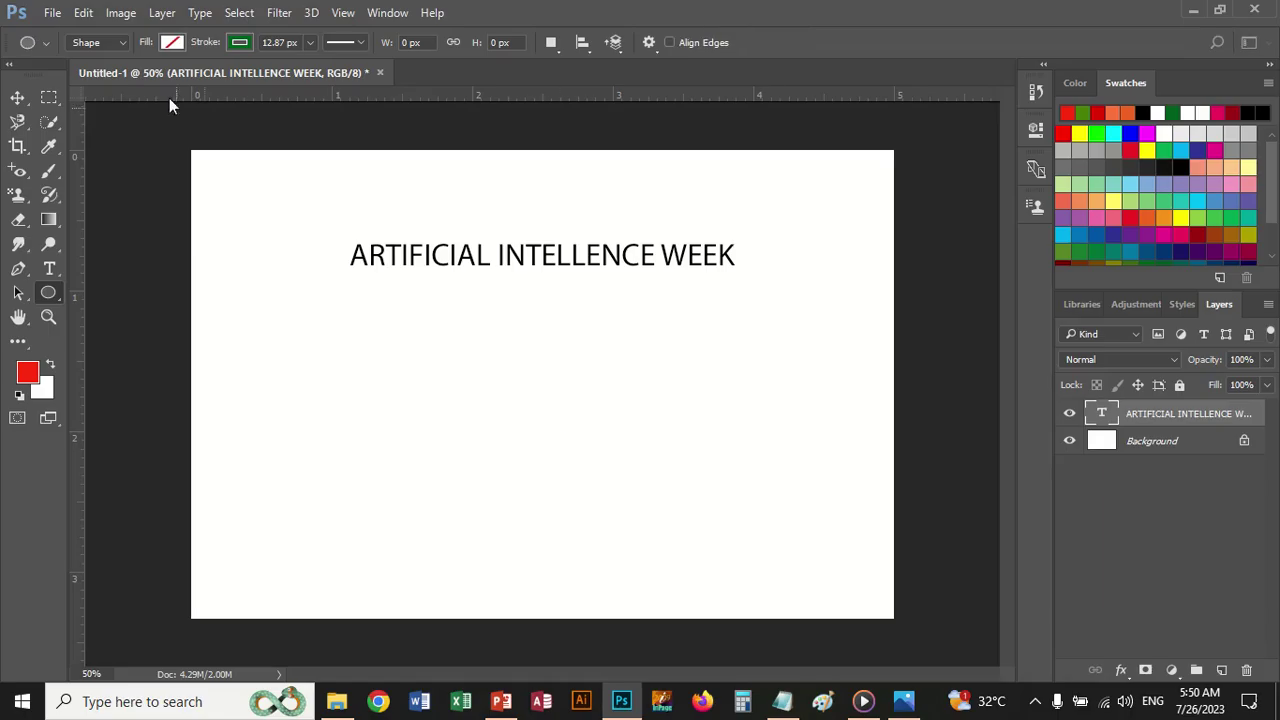
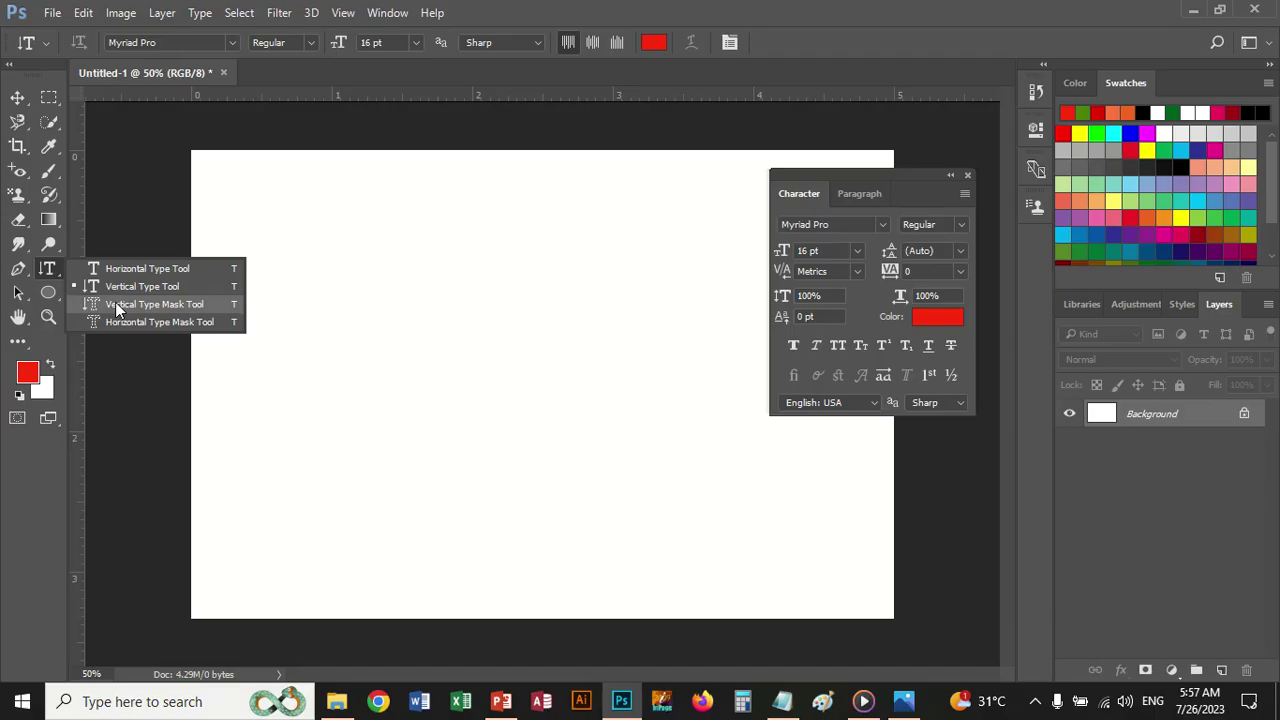
Step: Choose the Vertical Type Mask Tool, commit an empty mask on the canvas, and dismiss the warning
left_click(115, 304)
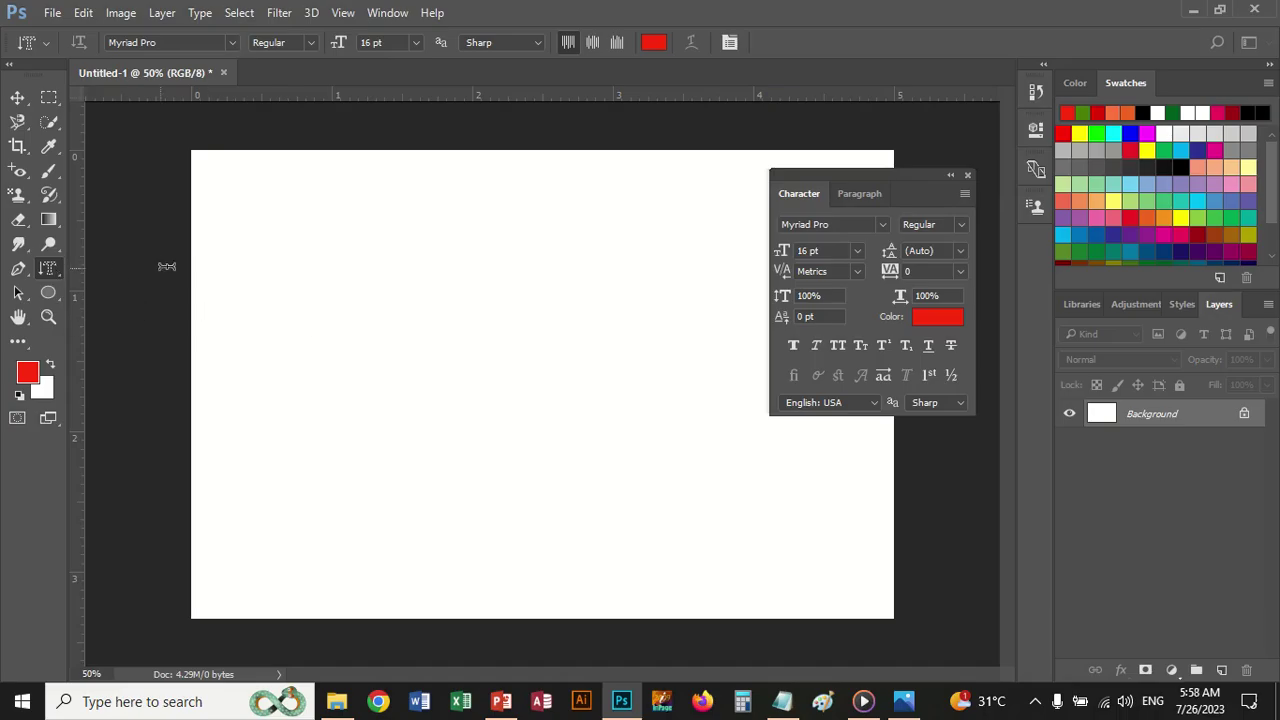
left_click(412, 203)
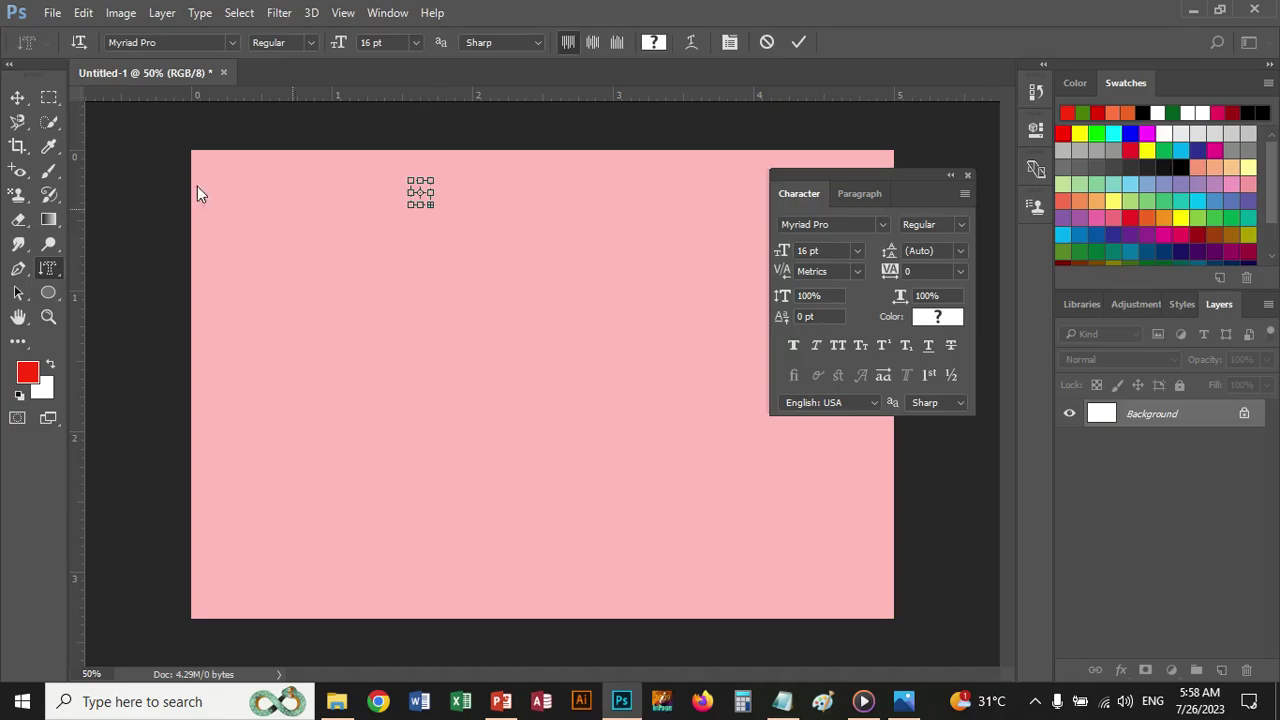
left_click(17, 97)
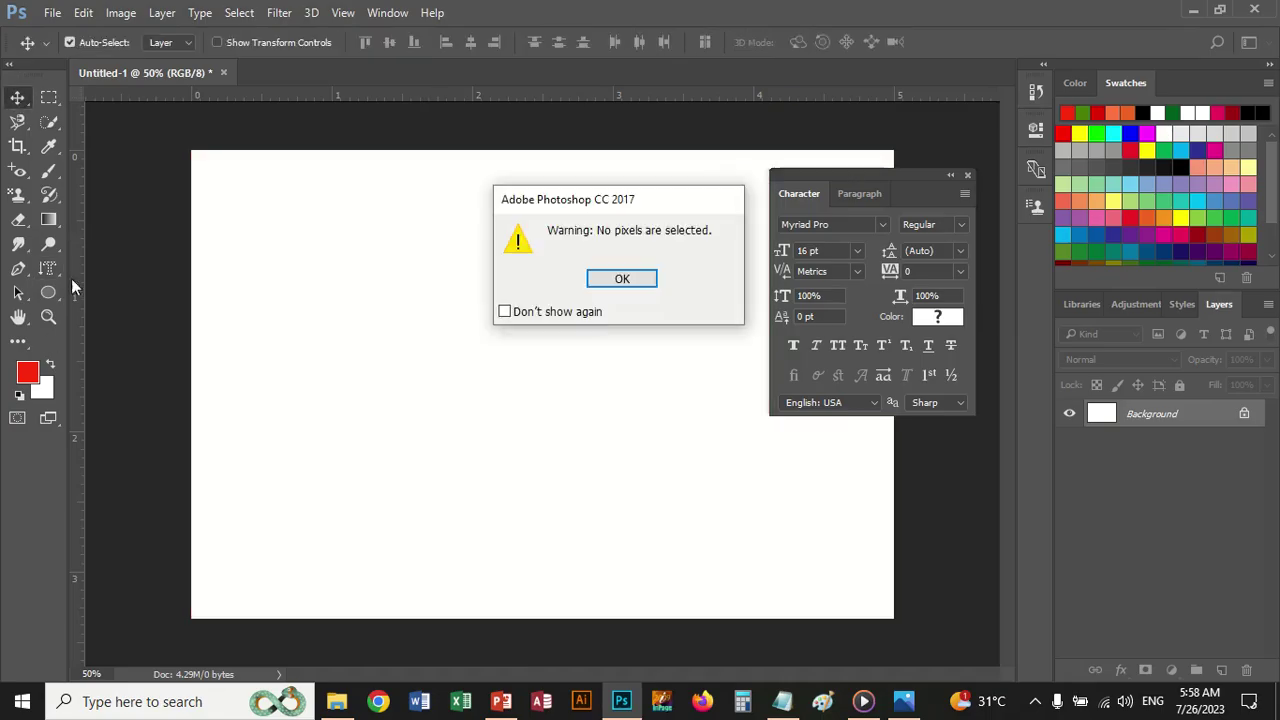
left_click(624, 280)
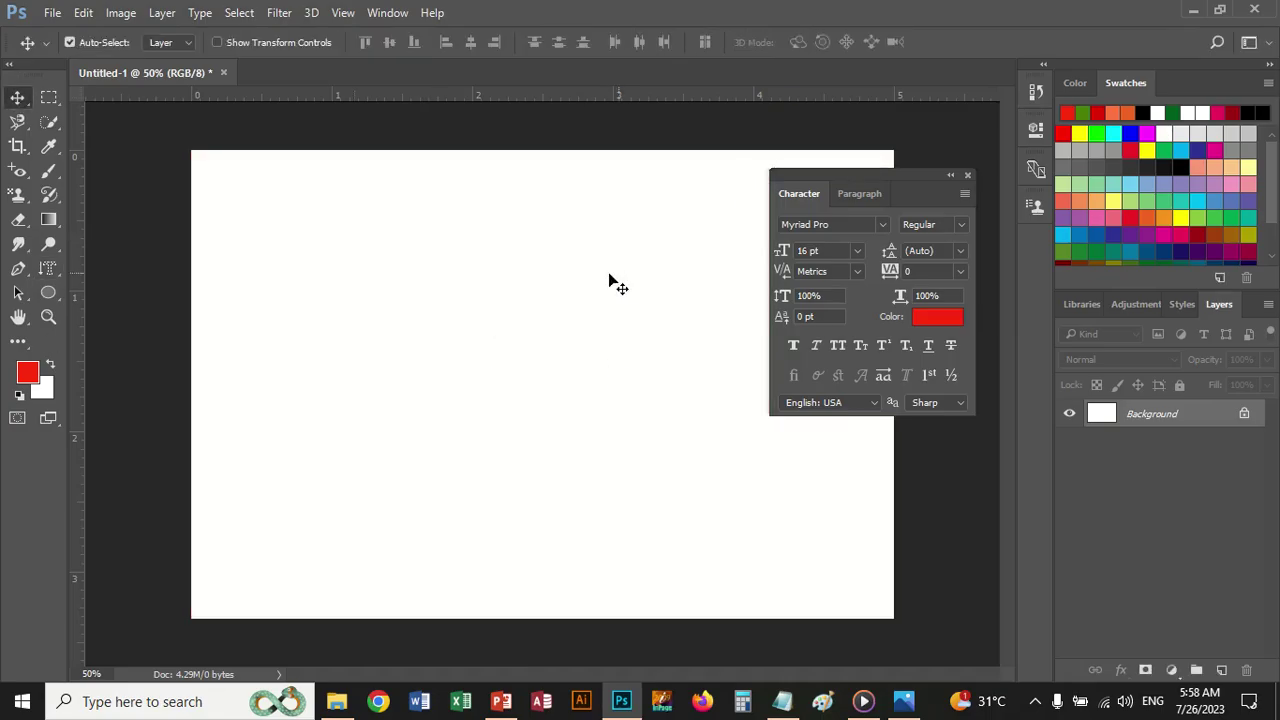
Step: Create a vertical type mask selection reading COMPUTER in the left part of the canvas
left_click(57, 267)
left_click(348, 211)
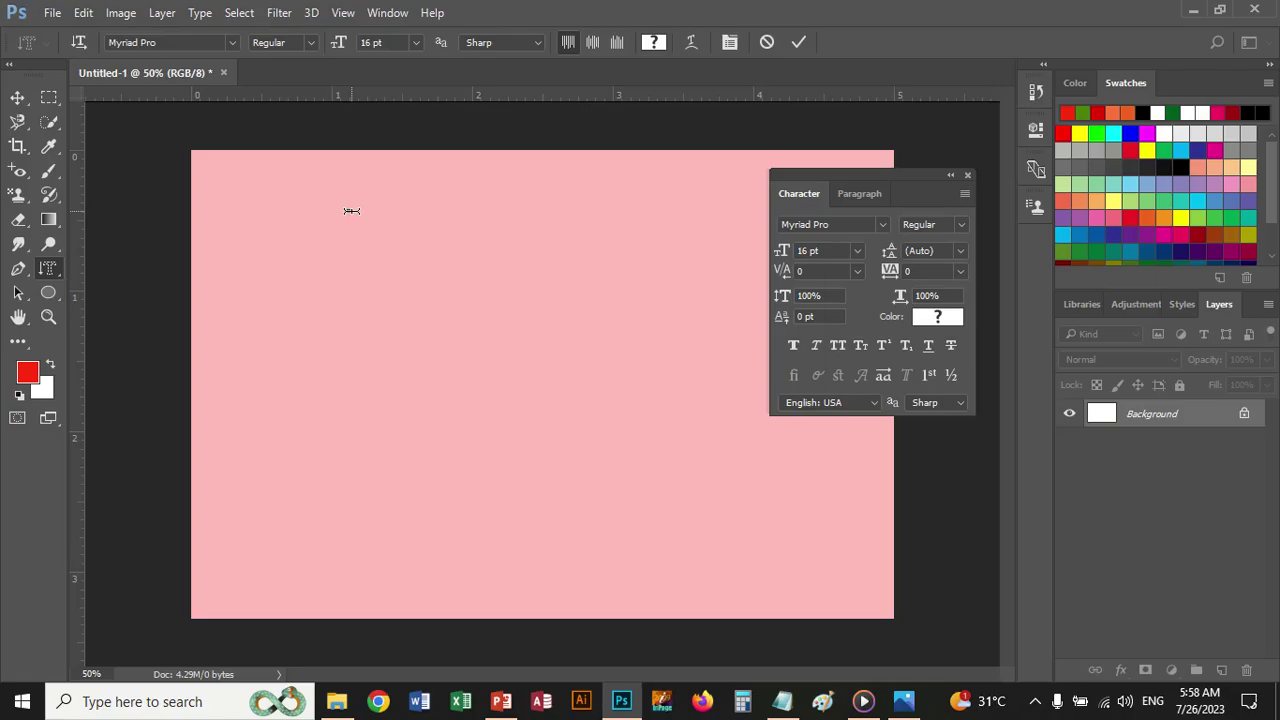
type("COMPU")
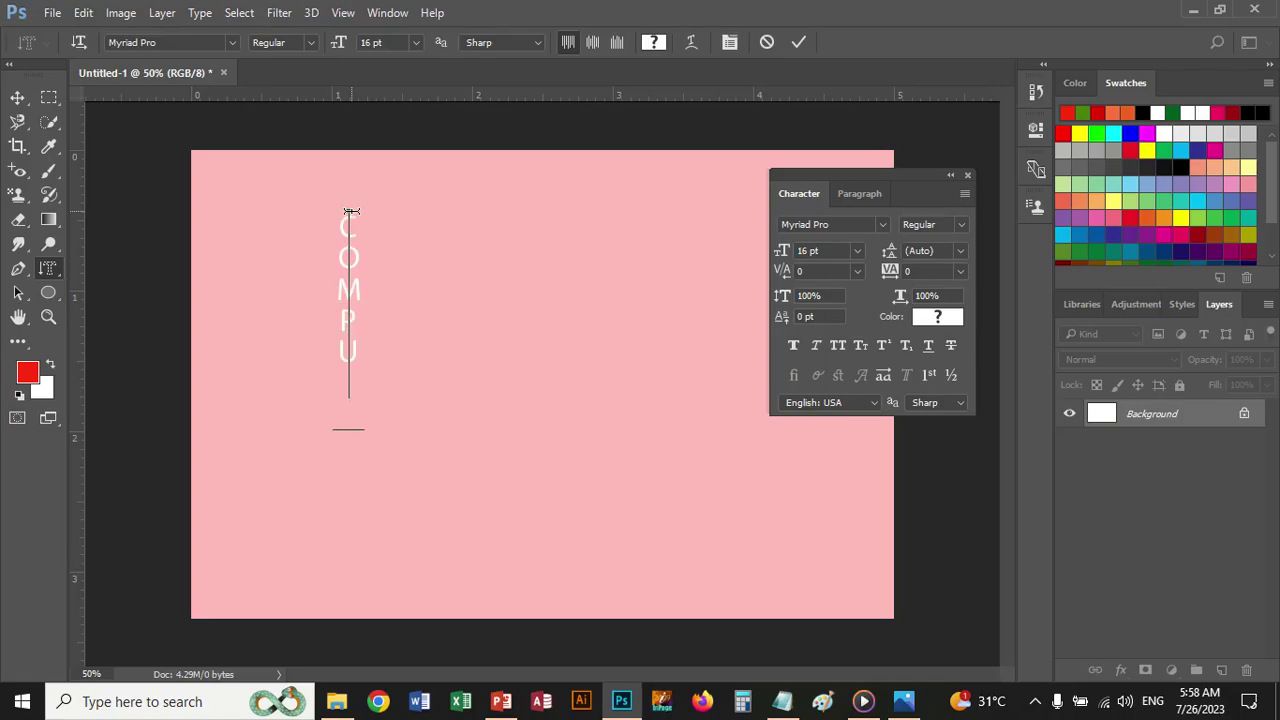
type("TER")
key("ctrl+Return")
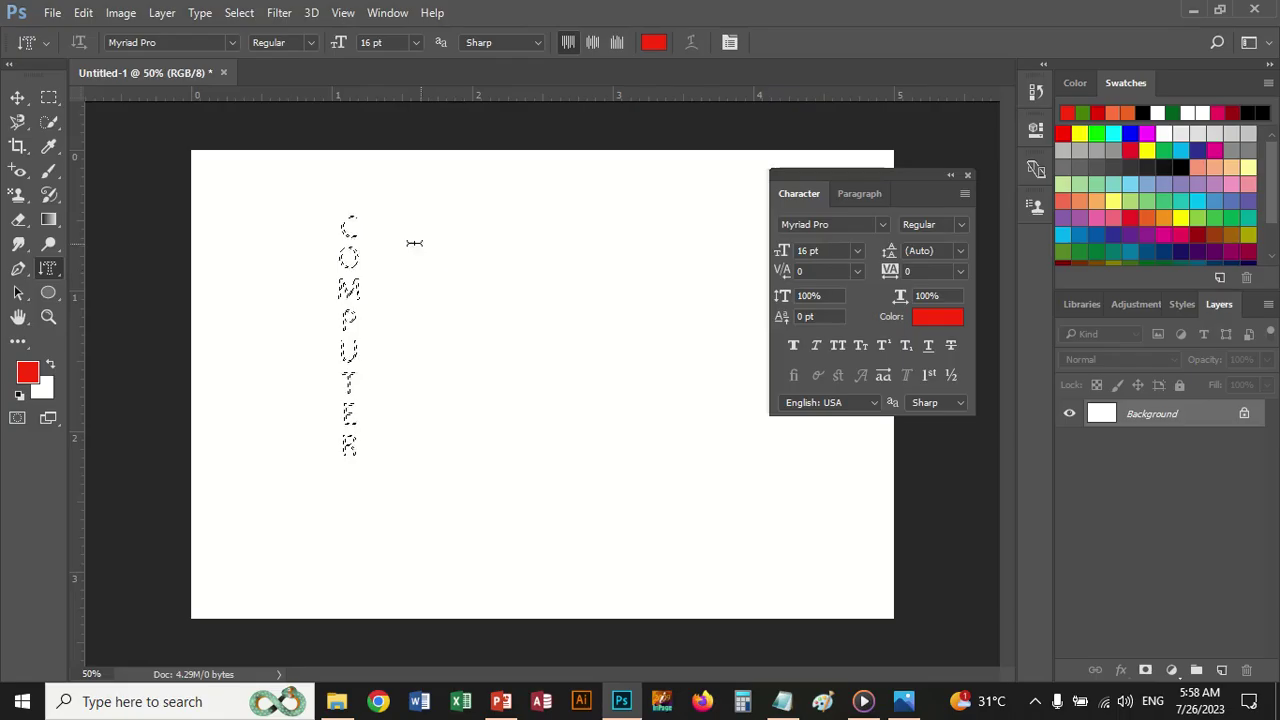
left_click_drag(345, 211, 358, 262)
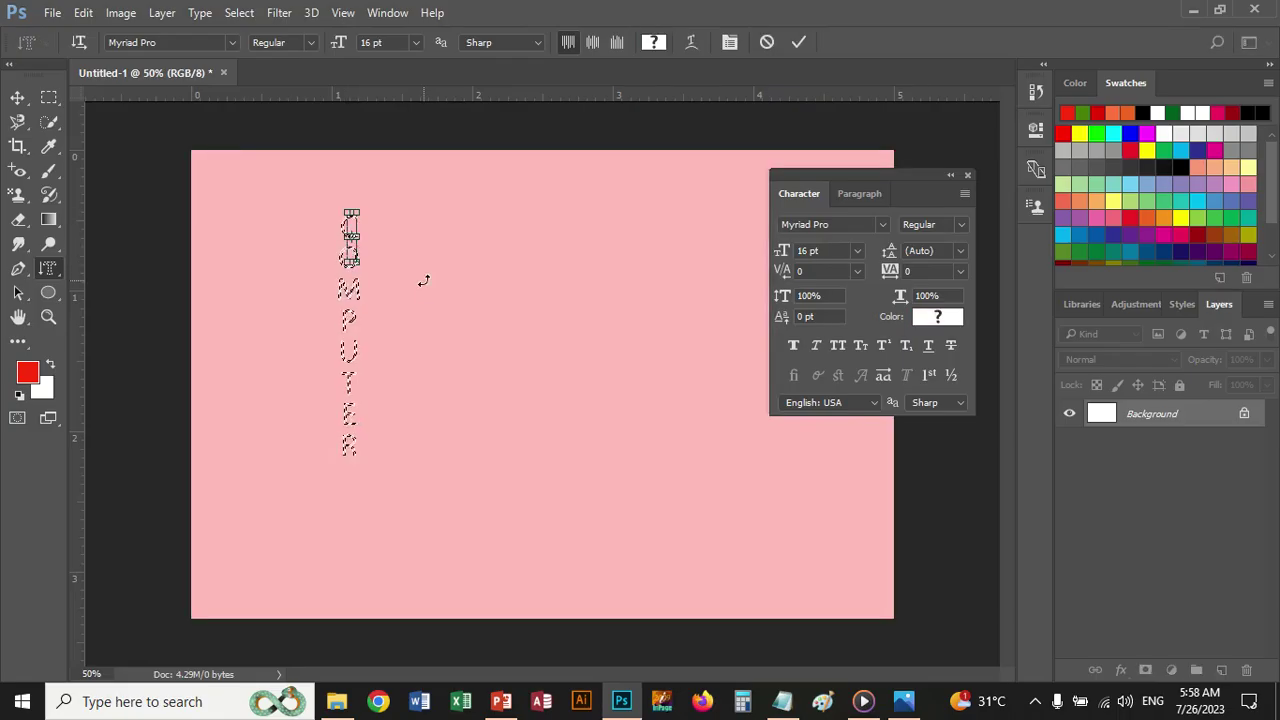
left_click(17, 97)
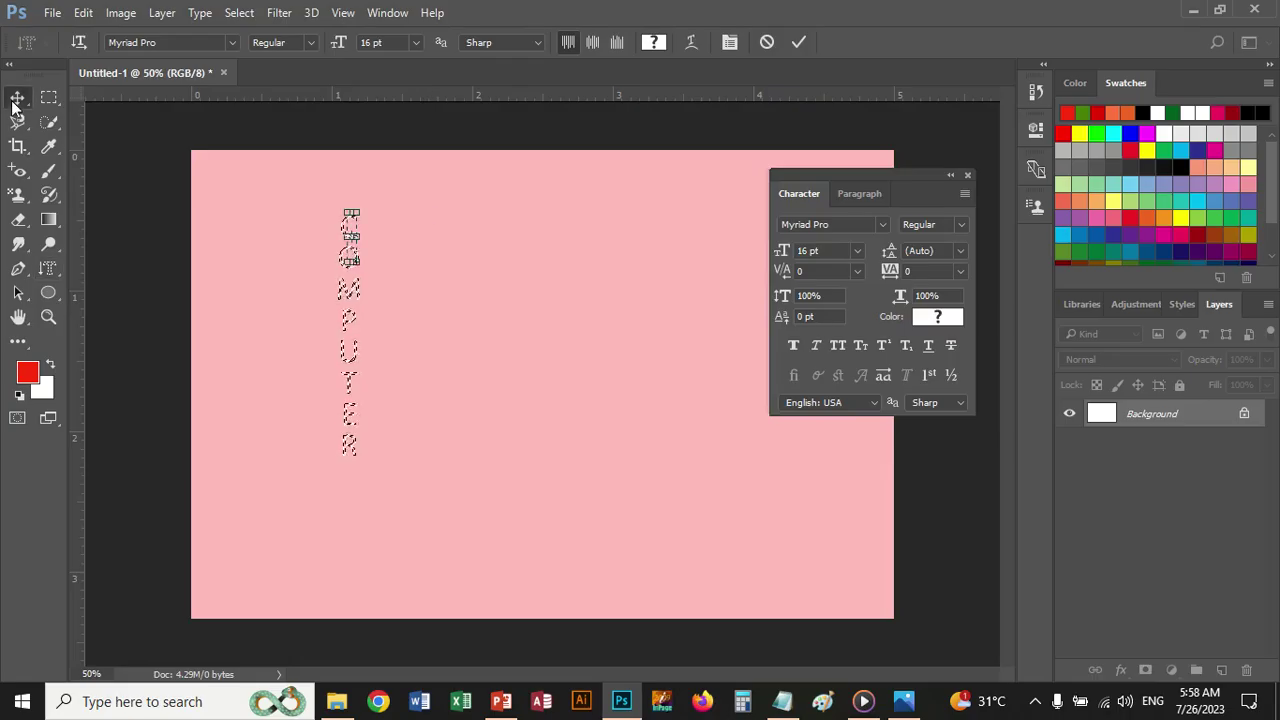
Step: Open the pomegranate and citrus photo ending in 1435735 from the Fruits folder and copy a rectangular area around its centre
left_click(52, 12)
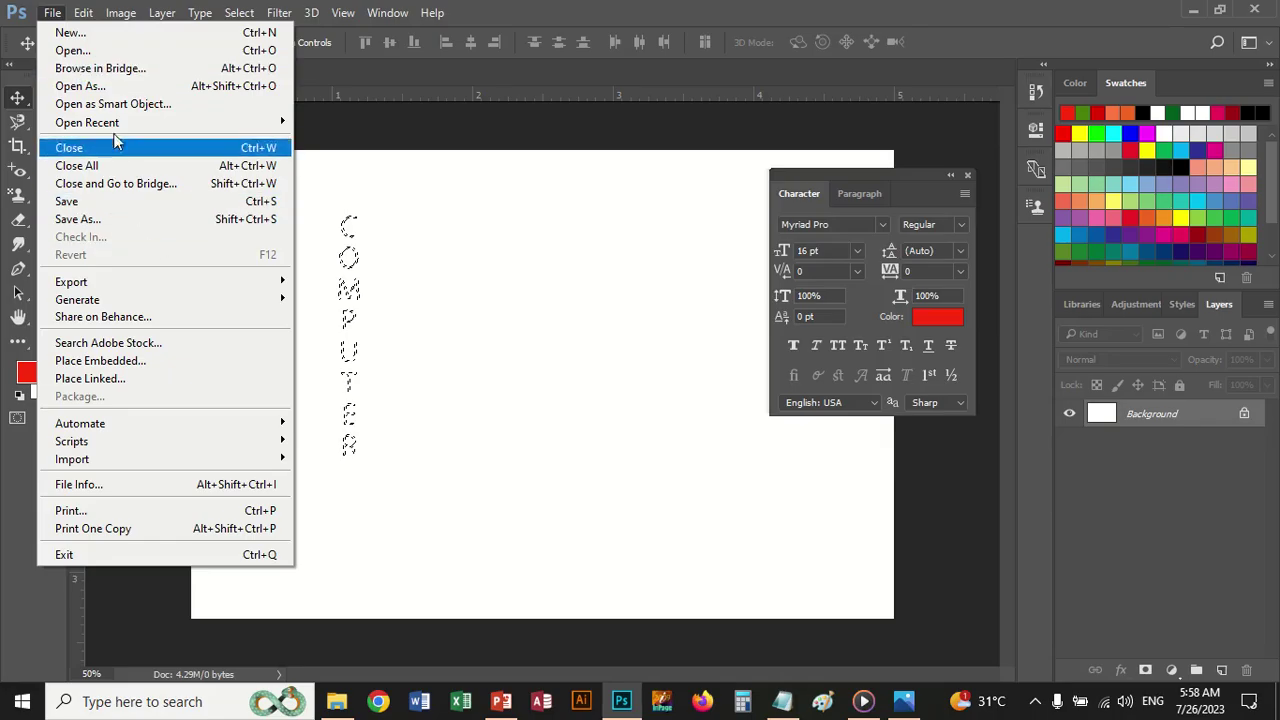
left_click(234, 50)
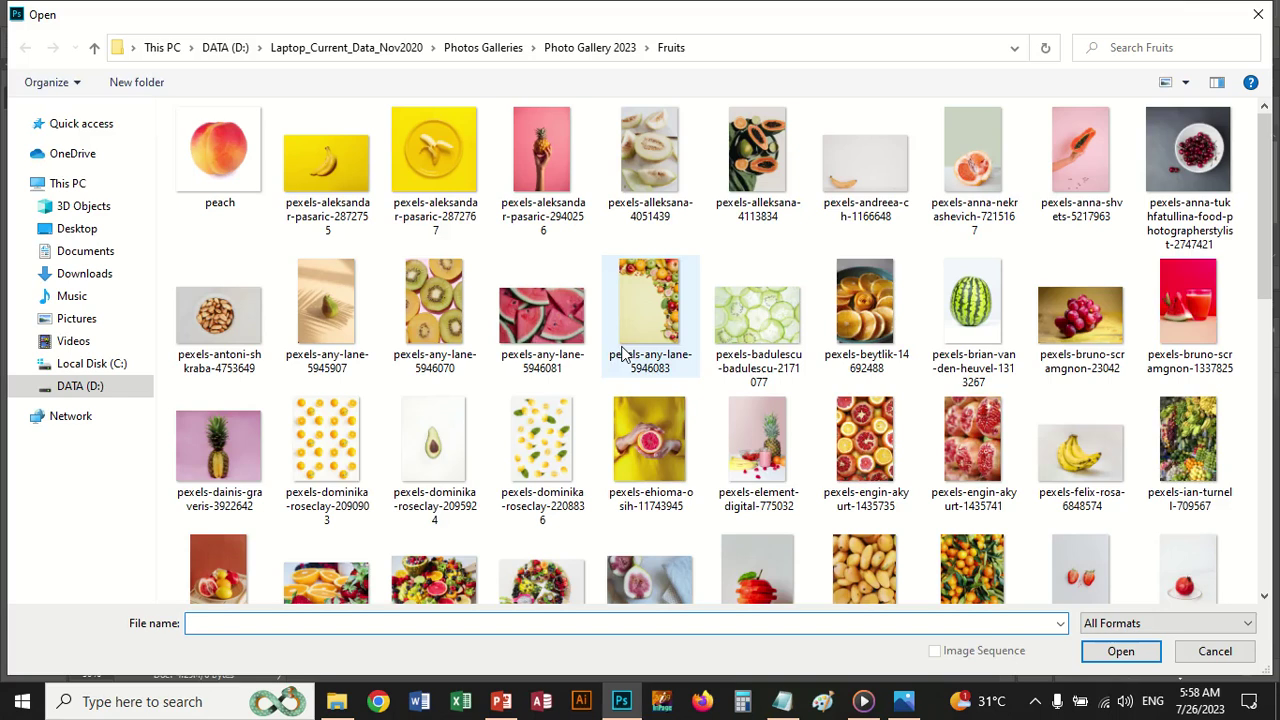
double_click(858, 448)
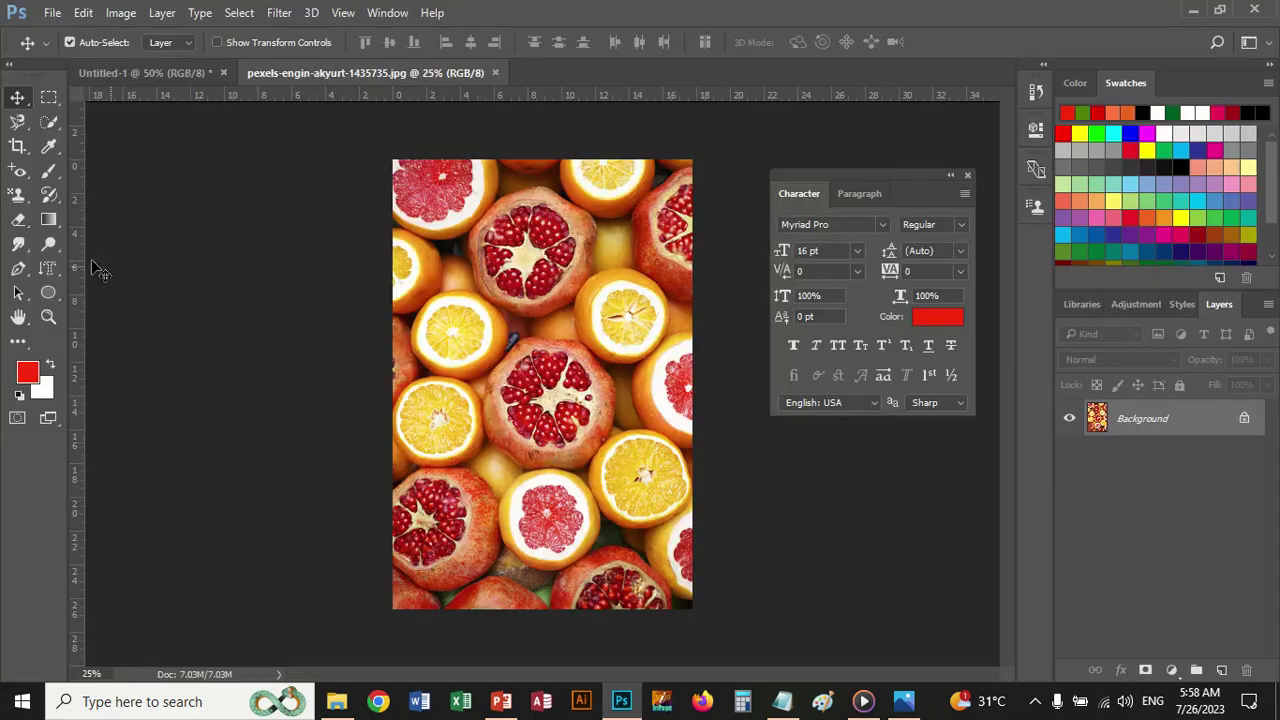
left_click(49, 100)
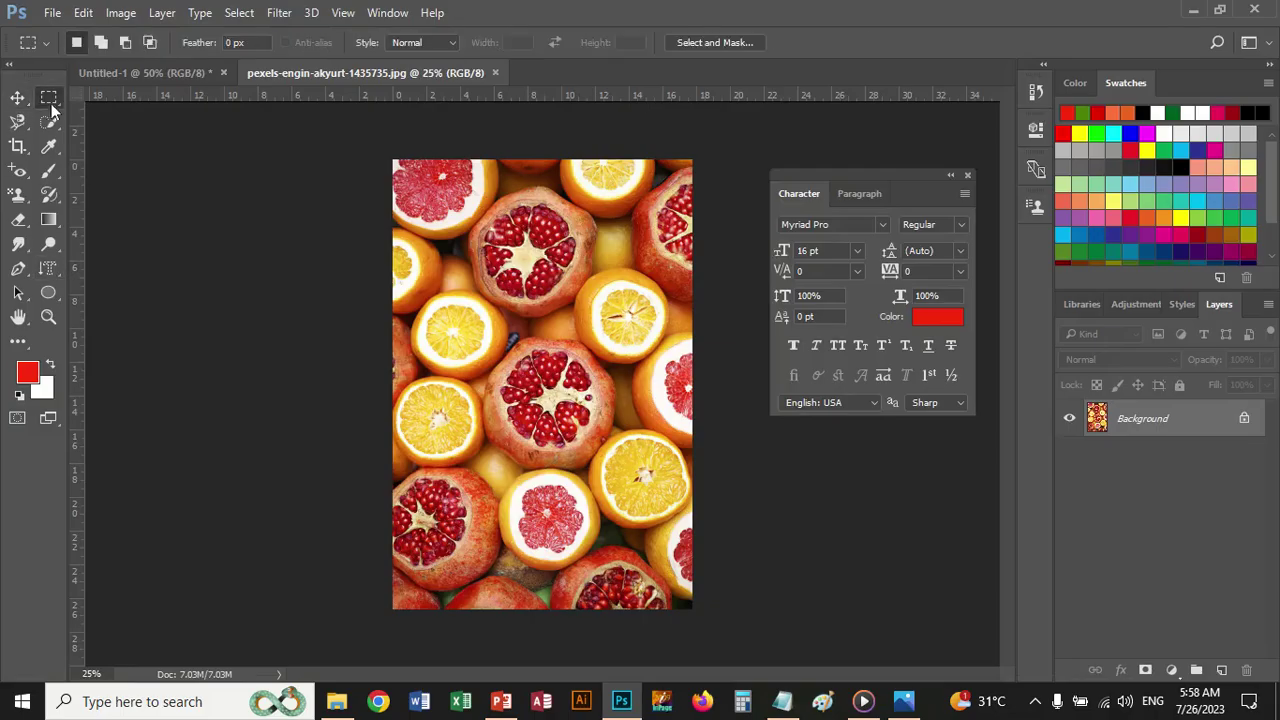
left_click_drag(462, 268, 628, 470)
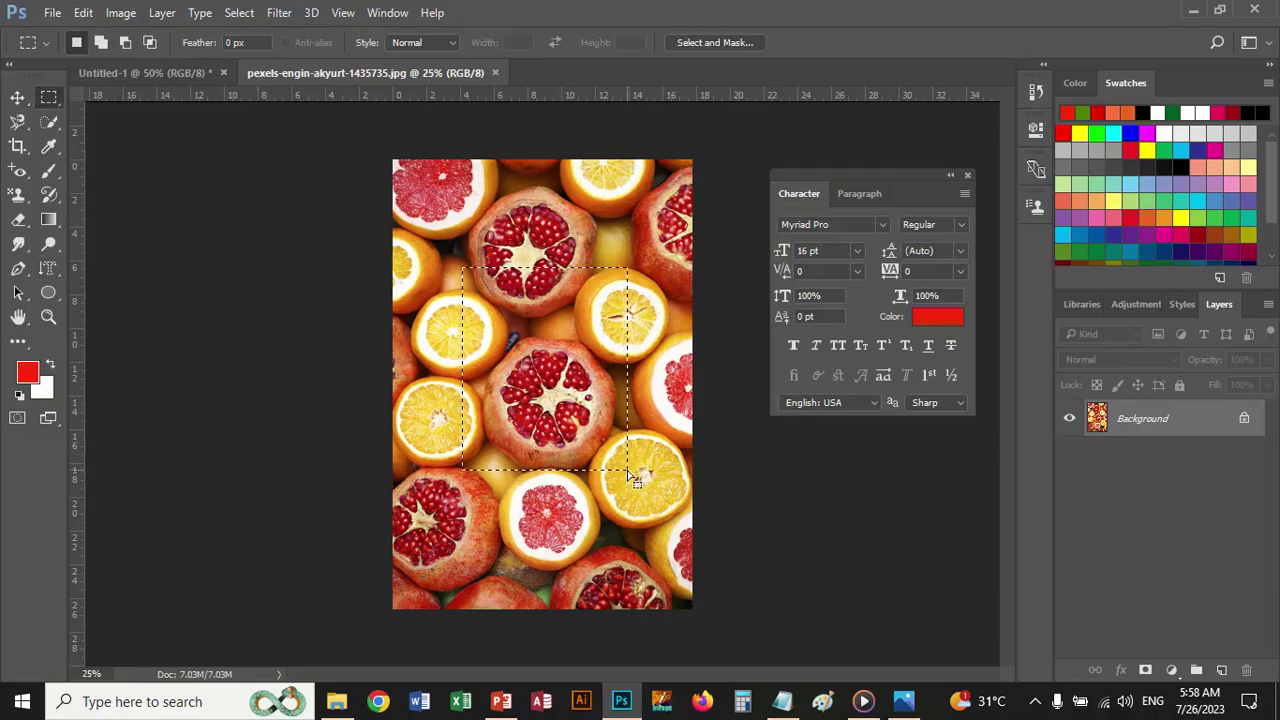
Step: Paste the copied fruit area into the COMPUTER type selection in the Untitled-1 document using Paste Into
left_click(145, 71)
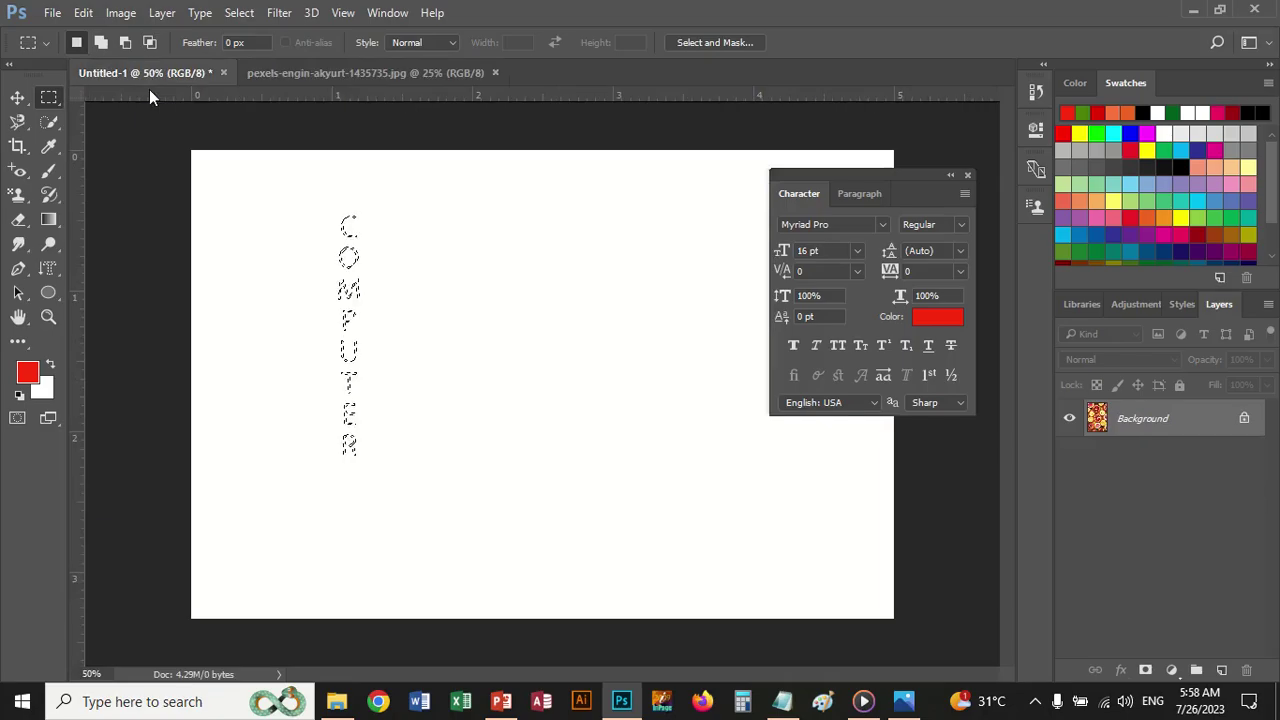
left_click(84, 14)
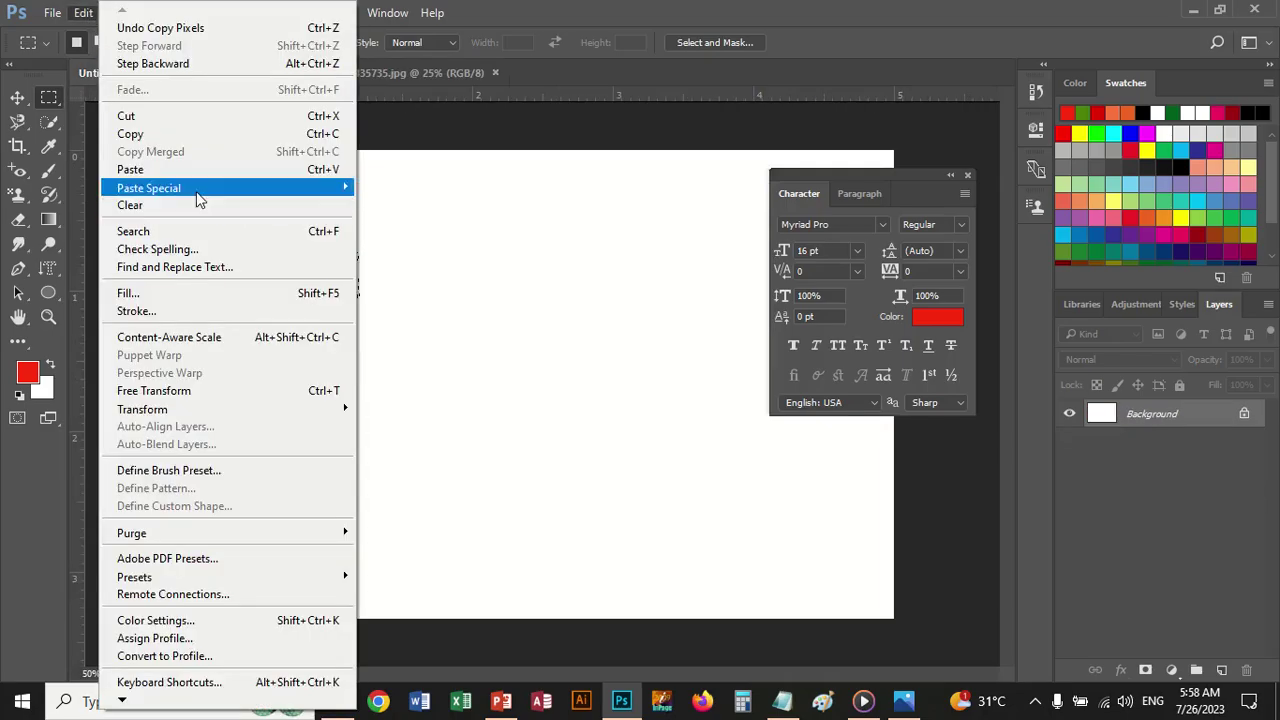
mouse_move(196, 190)
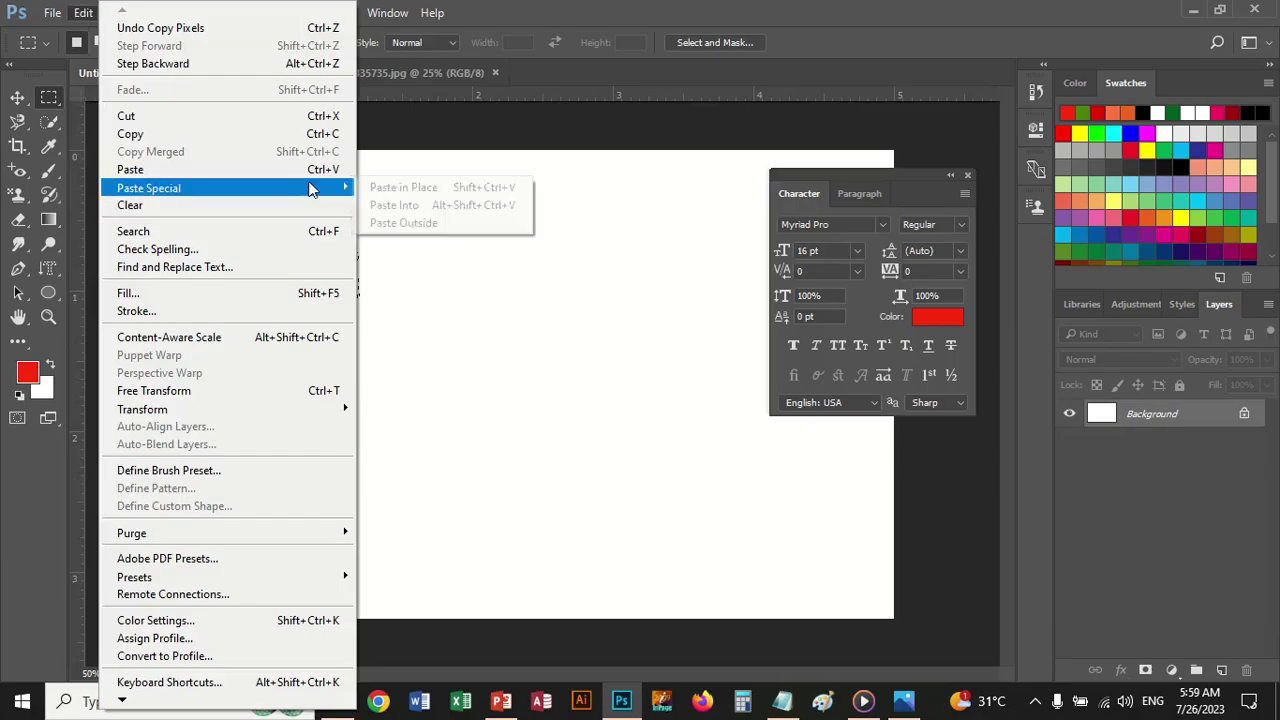
left_click(393, 205)
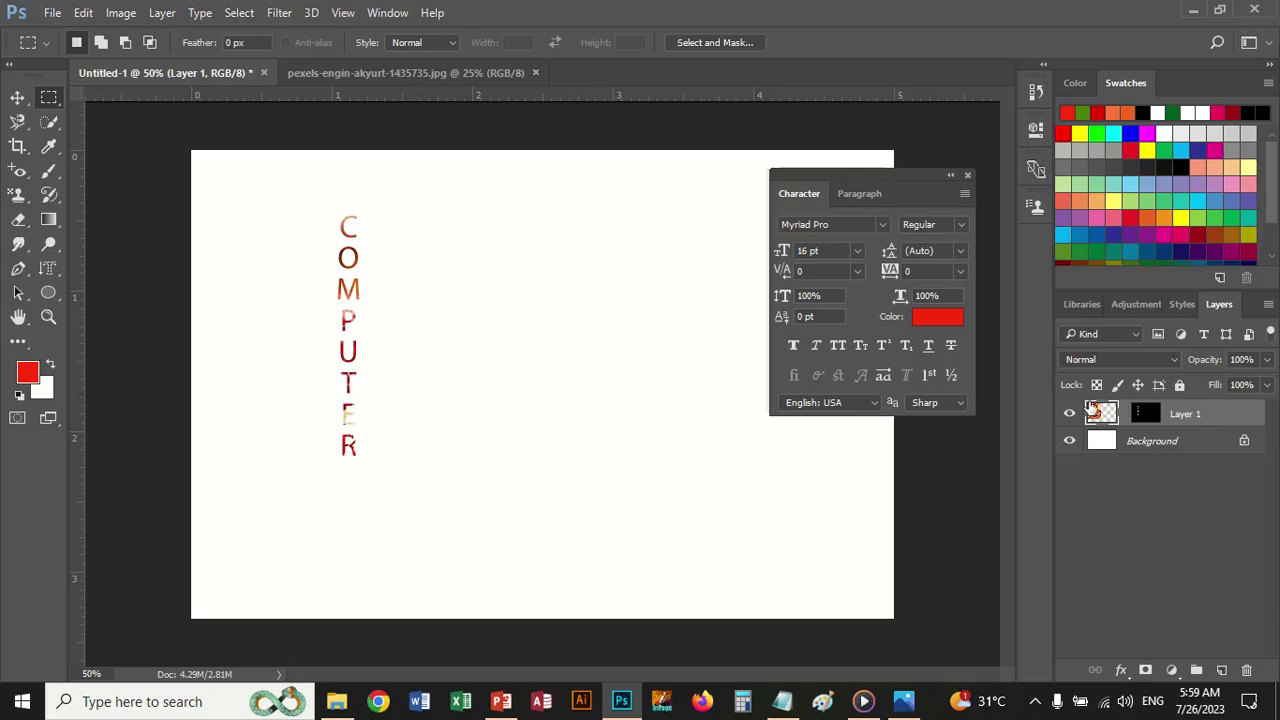
Step: Select Layer 1's mask and move the fruit-filled COMPUTER text slightly right and down with the Move Tool
left_click(1155, 414)
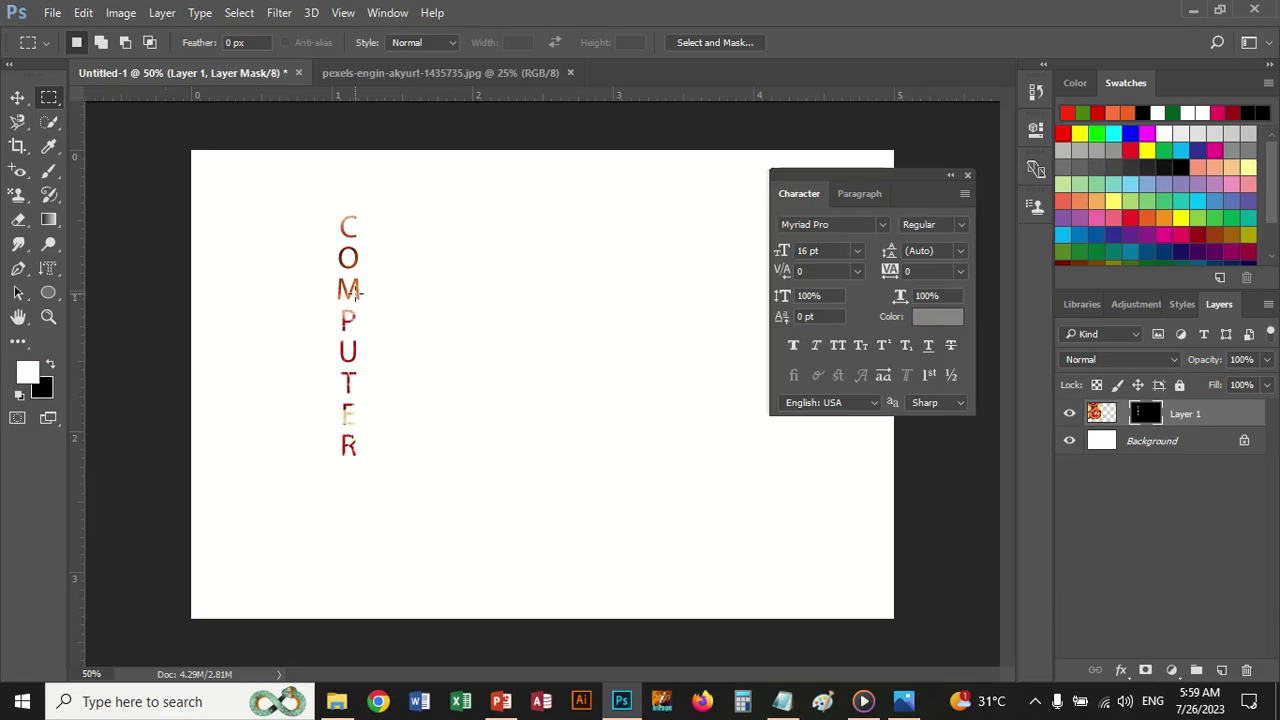
left_click(18, 97)
left_click_drag(363, 288, 449, 308)
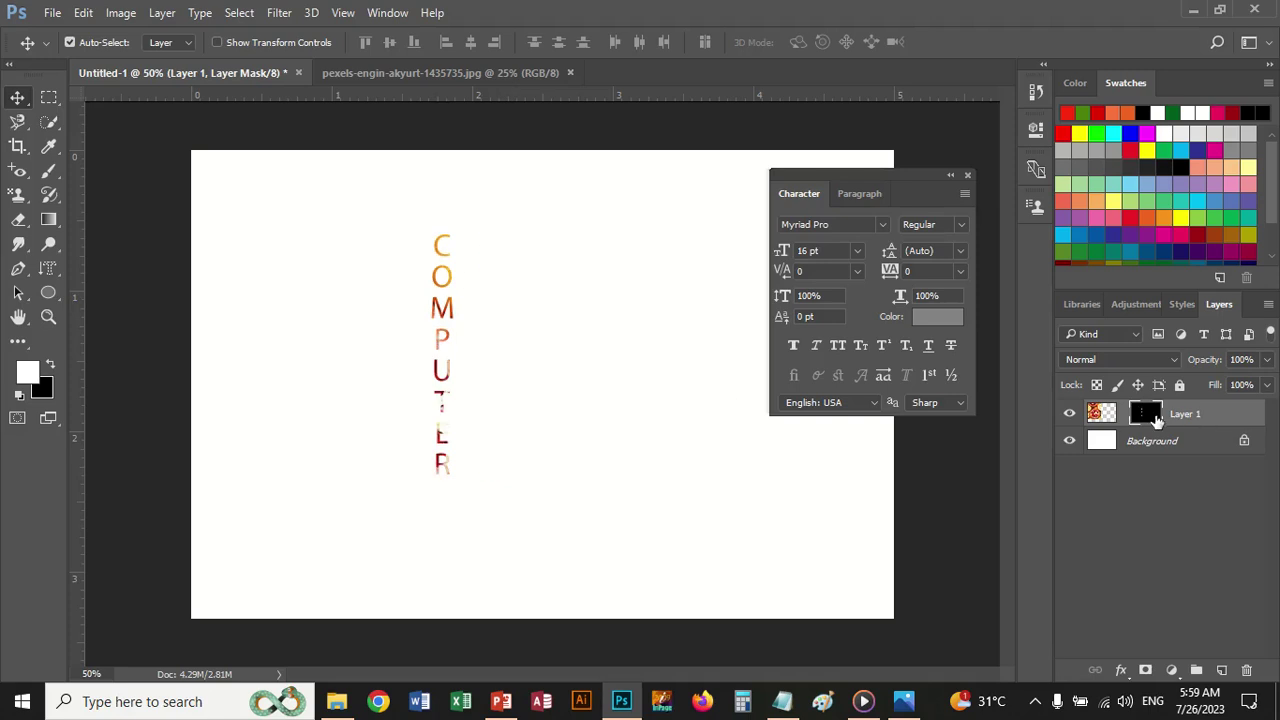
Step: Disable and re-enable Layer 1's mask, and move the COMPUTER text back toward the canvas's left side
right_click(1156, 420)
left_click(1086, 429)
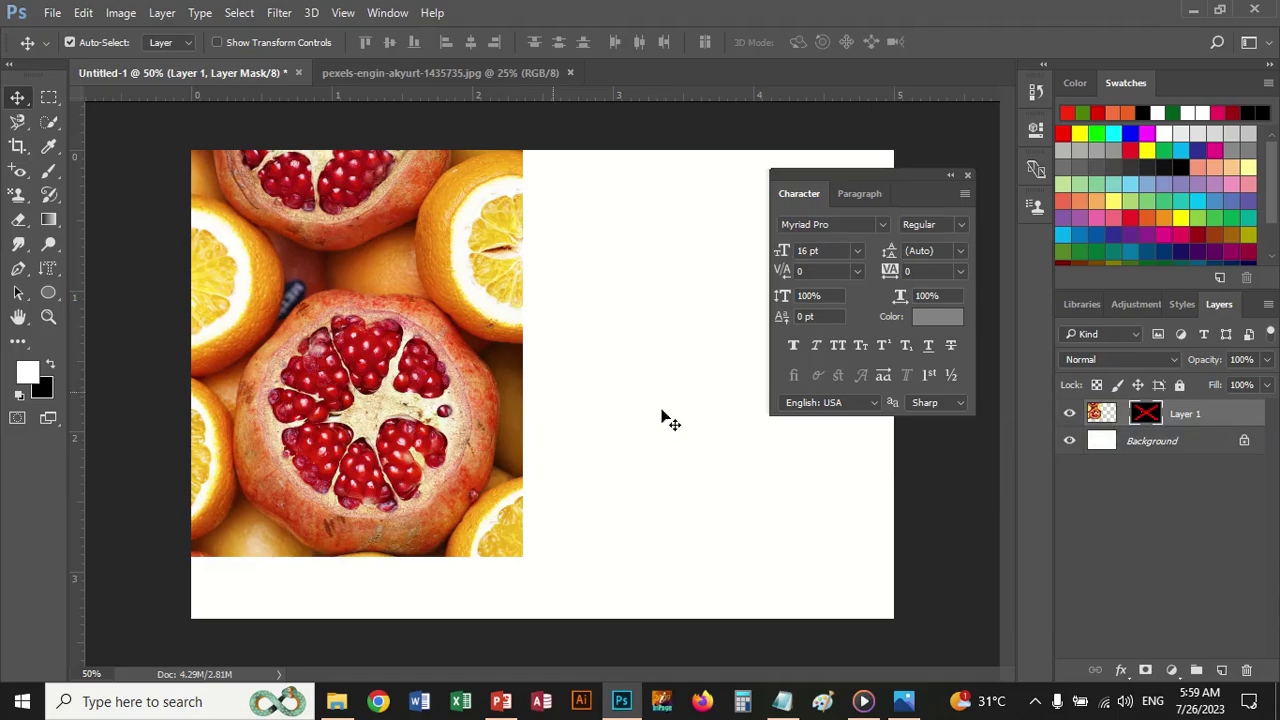
right_click(1146, 418)
left_click(1140, 430)
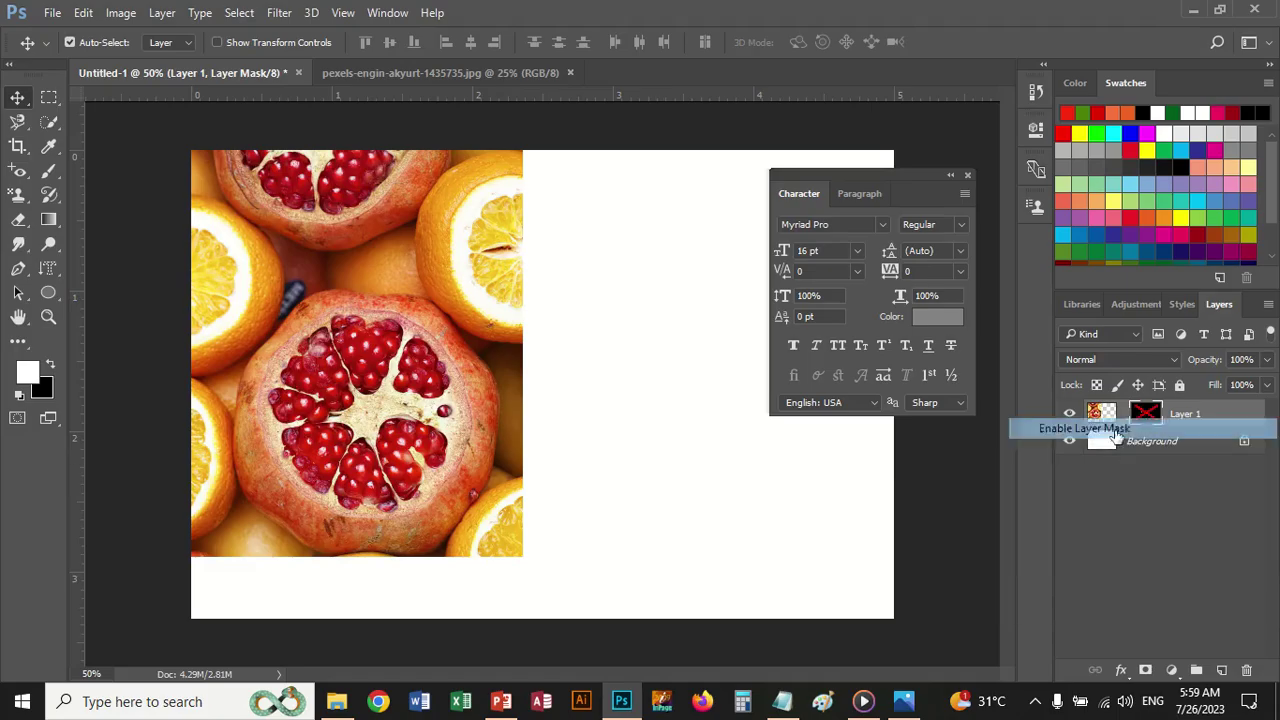
left_click_drag(451, 394, 314, 369)
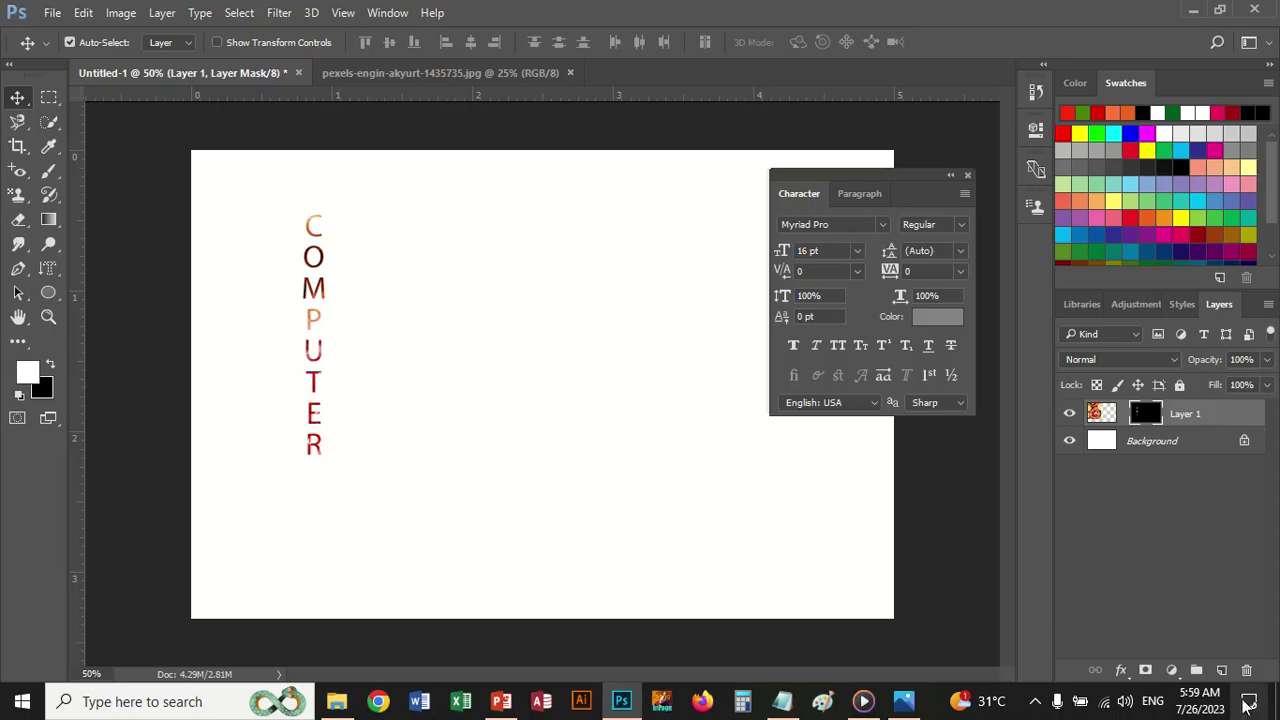
Step: Delete Layer 1's mask without applying it, and move the full fruit picture toward the middle of the canvas
left_click(1249, 672)
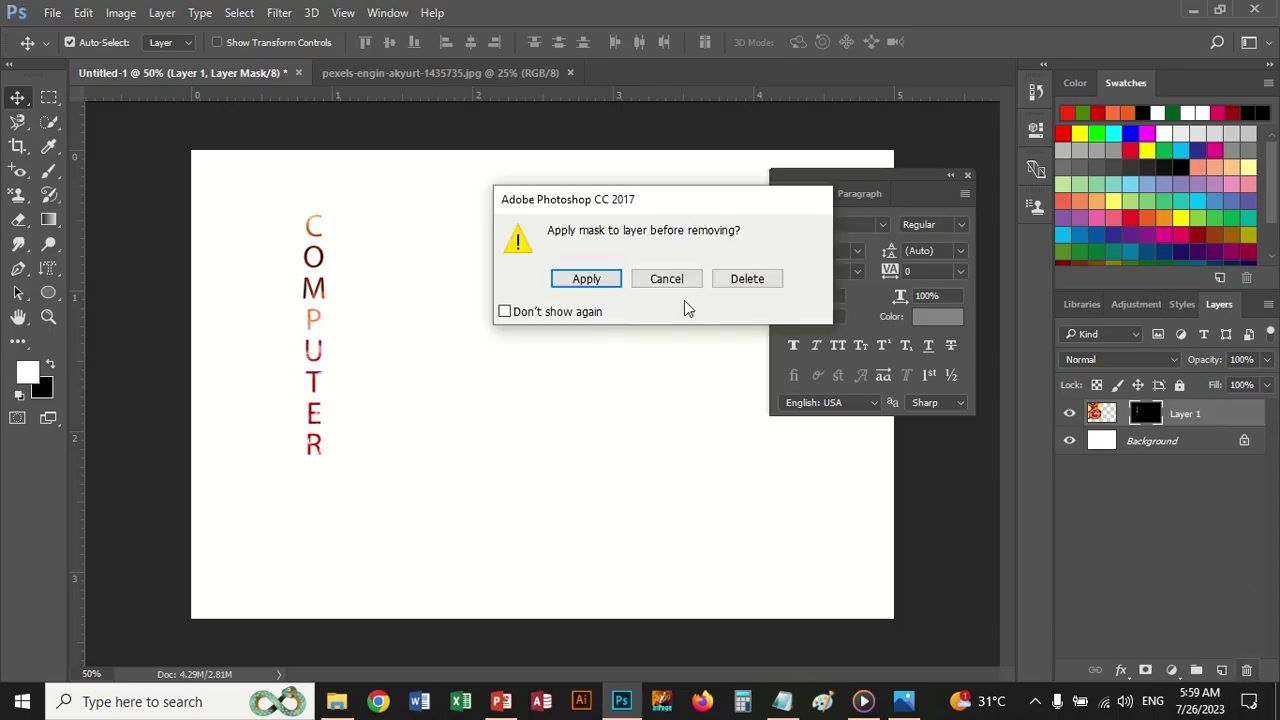
left_click(667, 279)
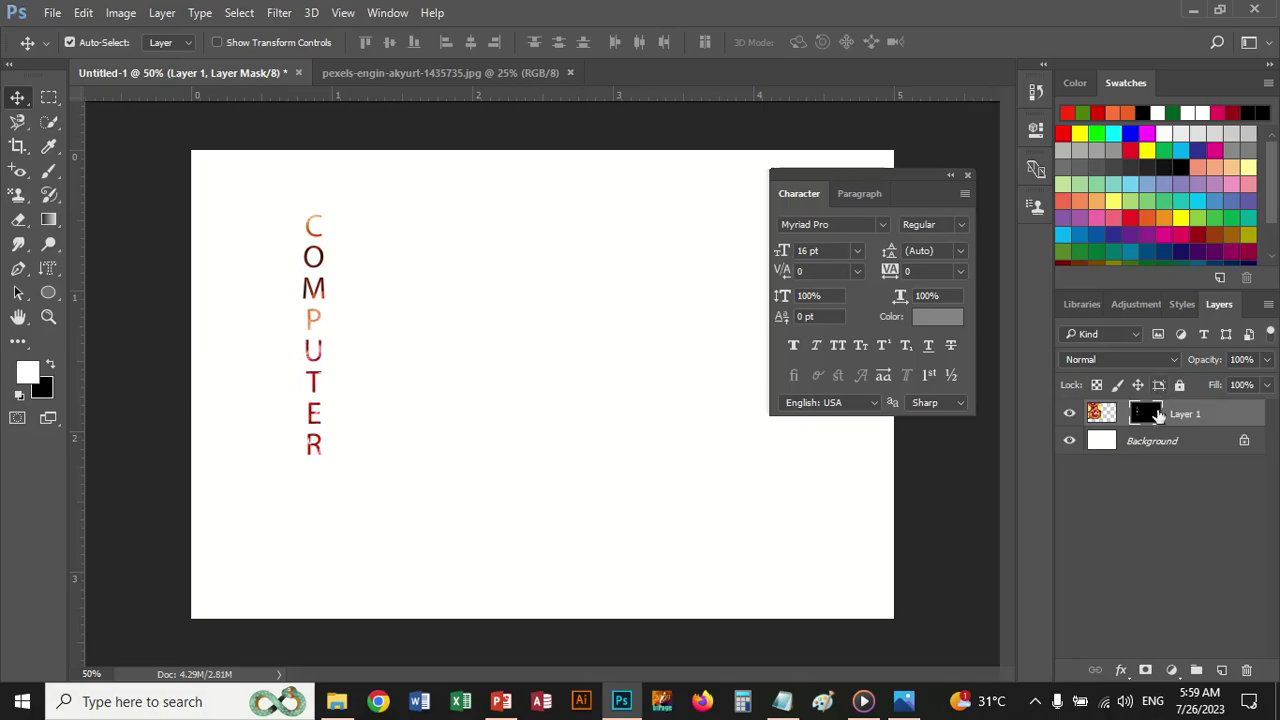
right_click(1157, 416)
left_click(1136, 452)
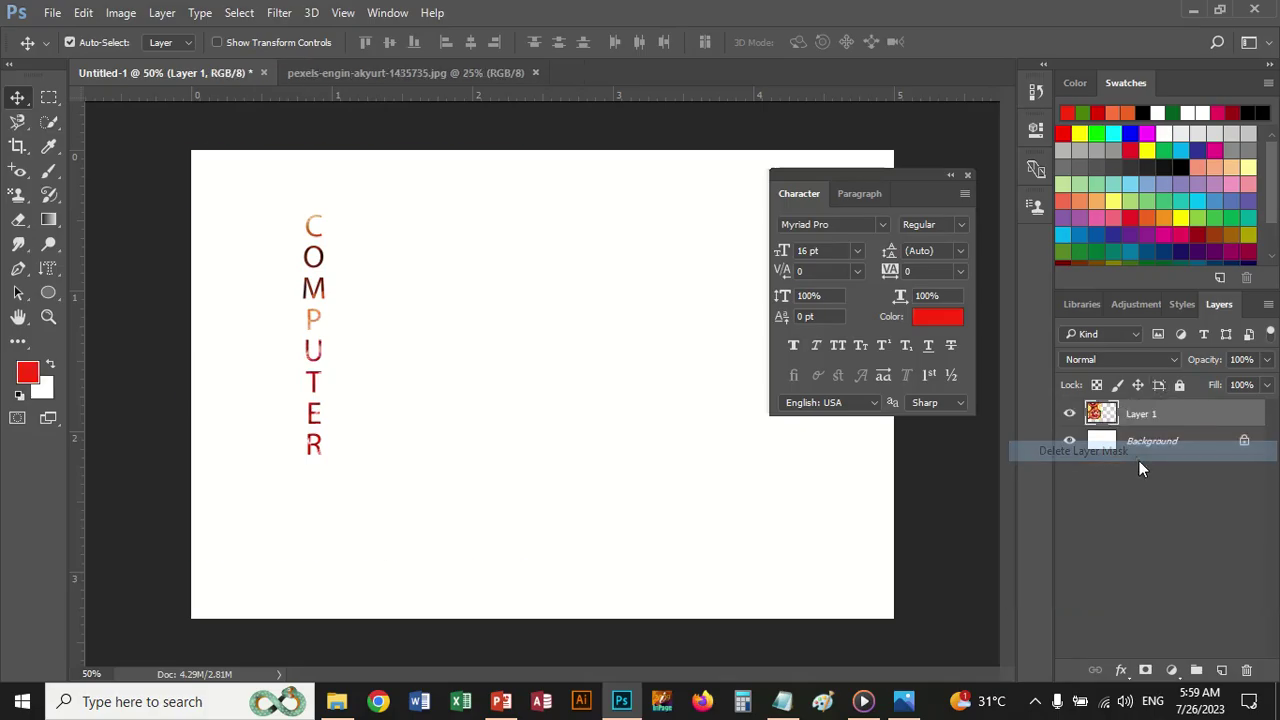
left_click_drag(441, 392, 539, 408)
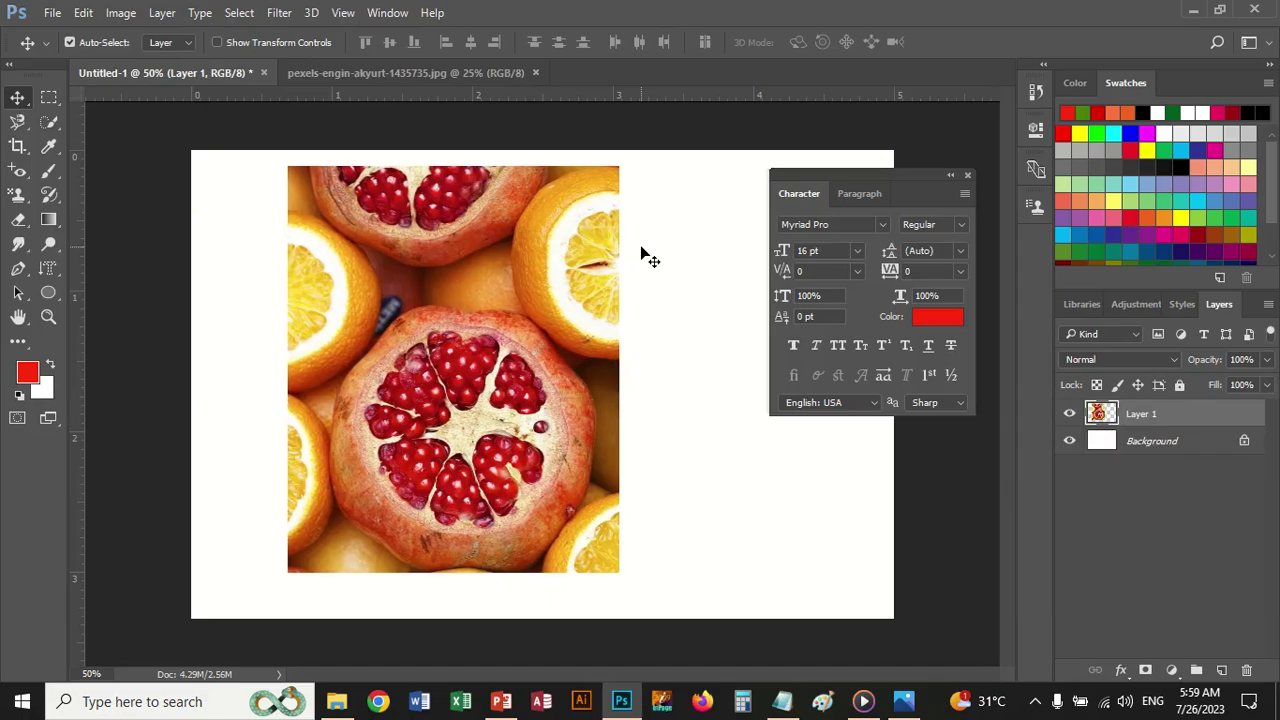
key("ctrl+t")
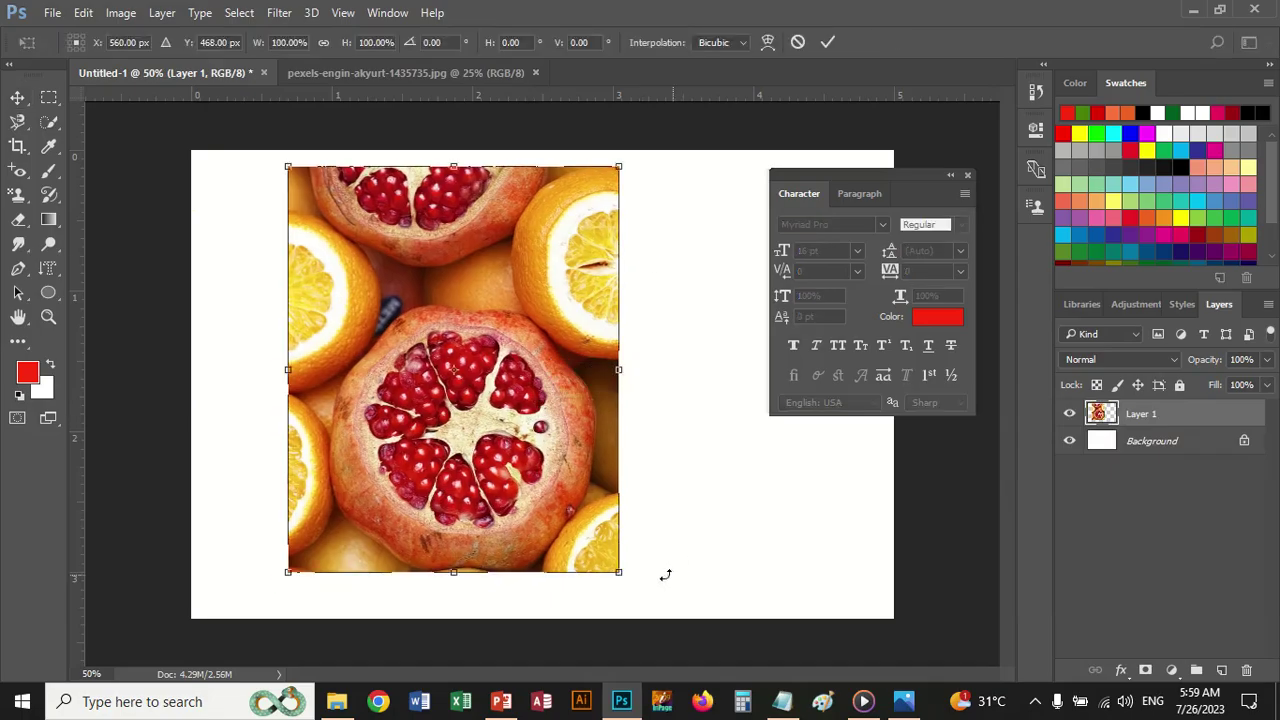
left_click_drag(620, 572, 700, 672)
left_click_drag(519, 404, 1230, 12)
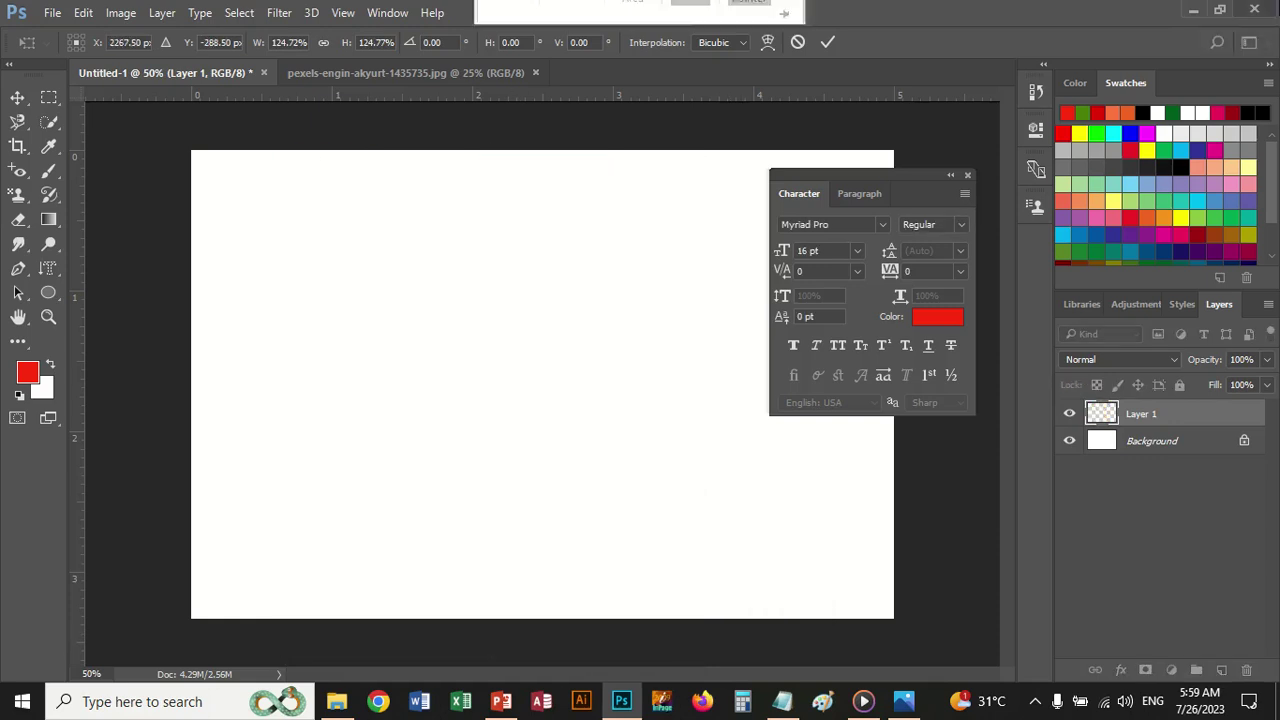
Step: Quit Photoshop, discarding the pending transformation and the unsaved changes to Untitled-1
left_click(1254, 9)
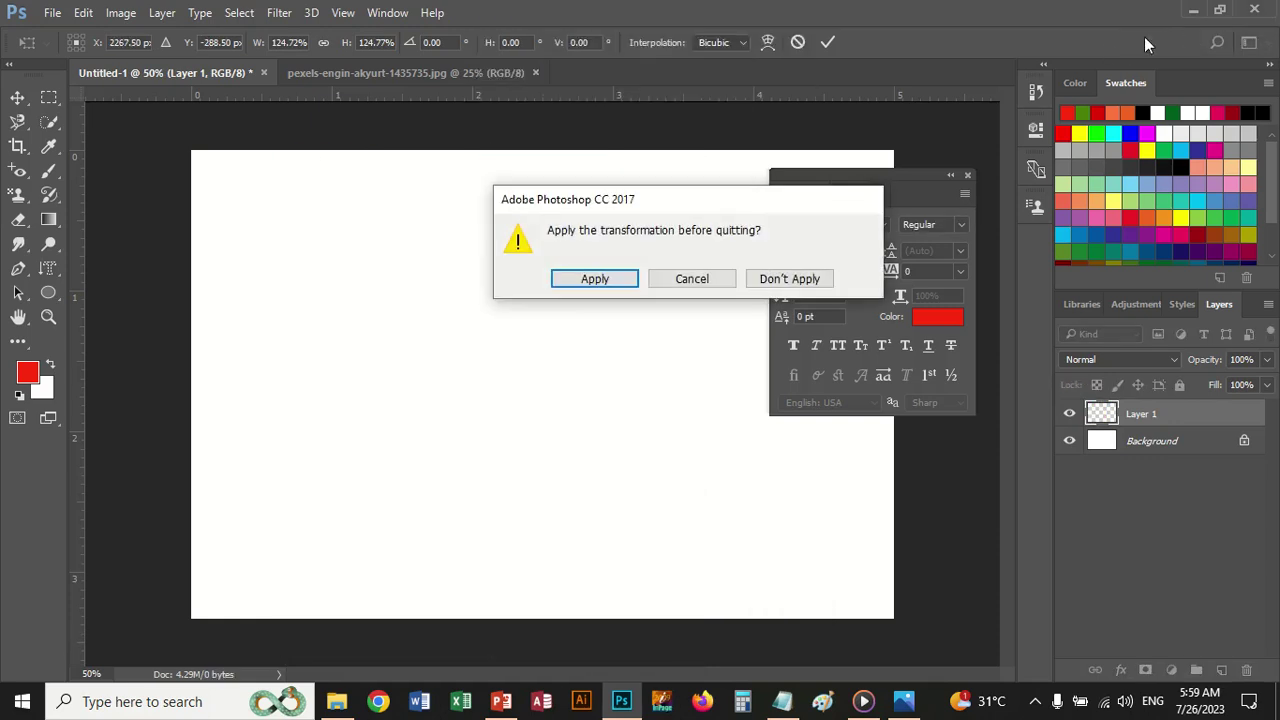
left_click(800, 278)
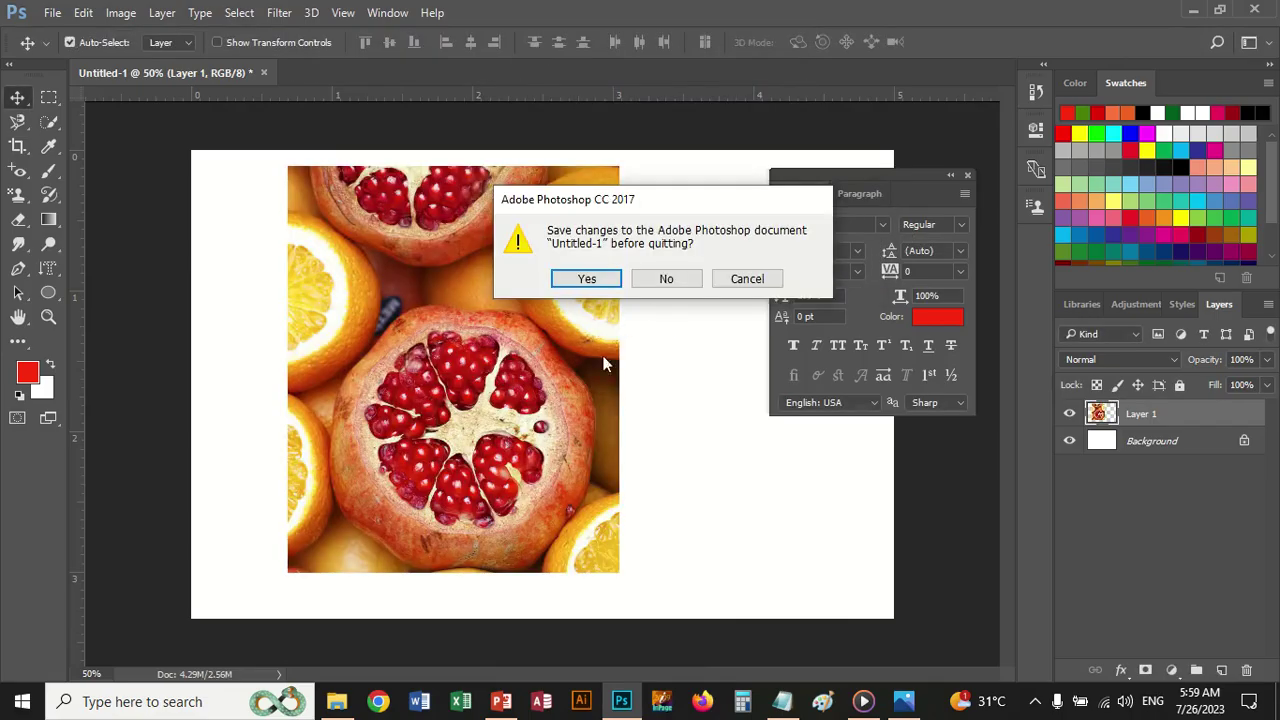
left_click(688, 284)
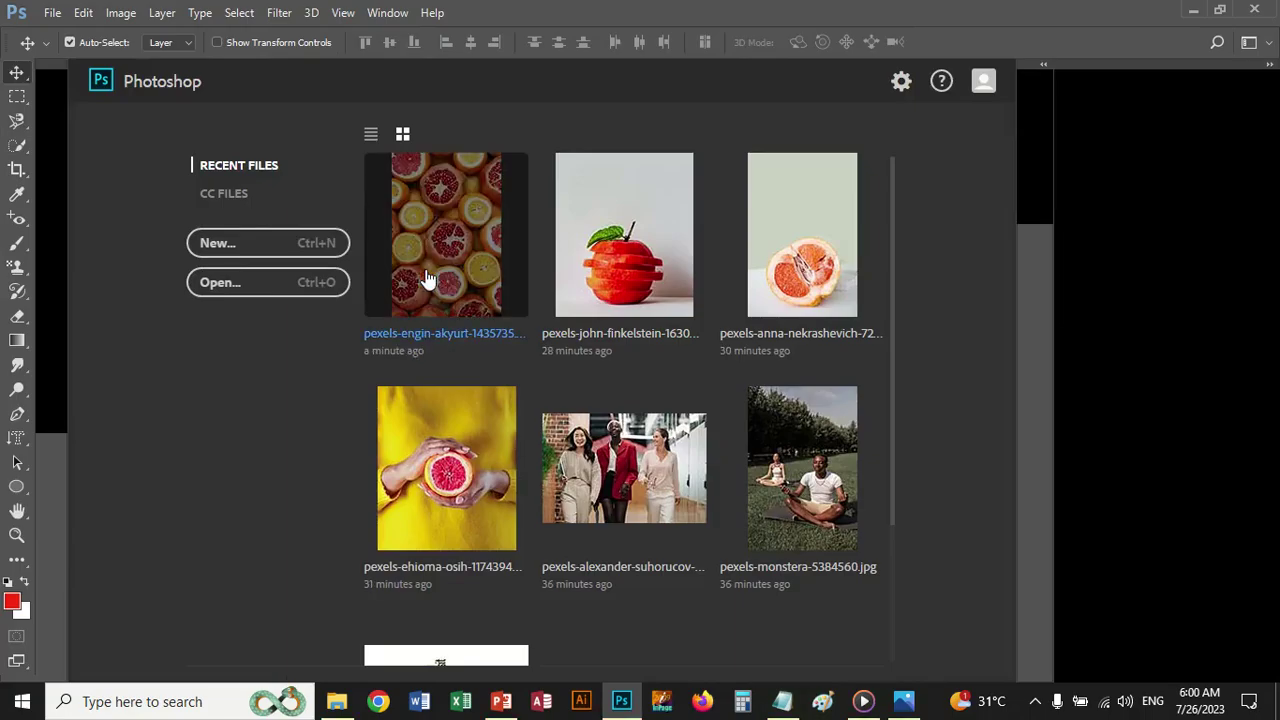
Step: Switch to File Explorer, relaunch Photoshop, and bring the Word Shape Cloud folder window back to the front
key("alt+Tab")
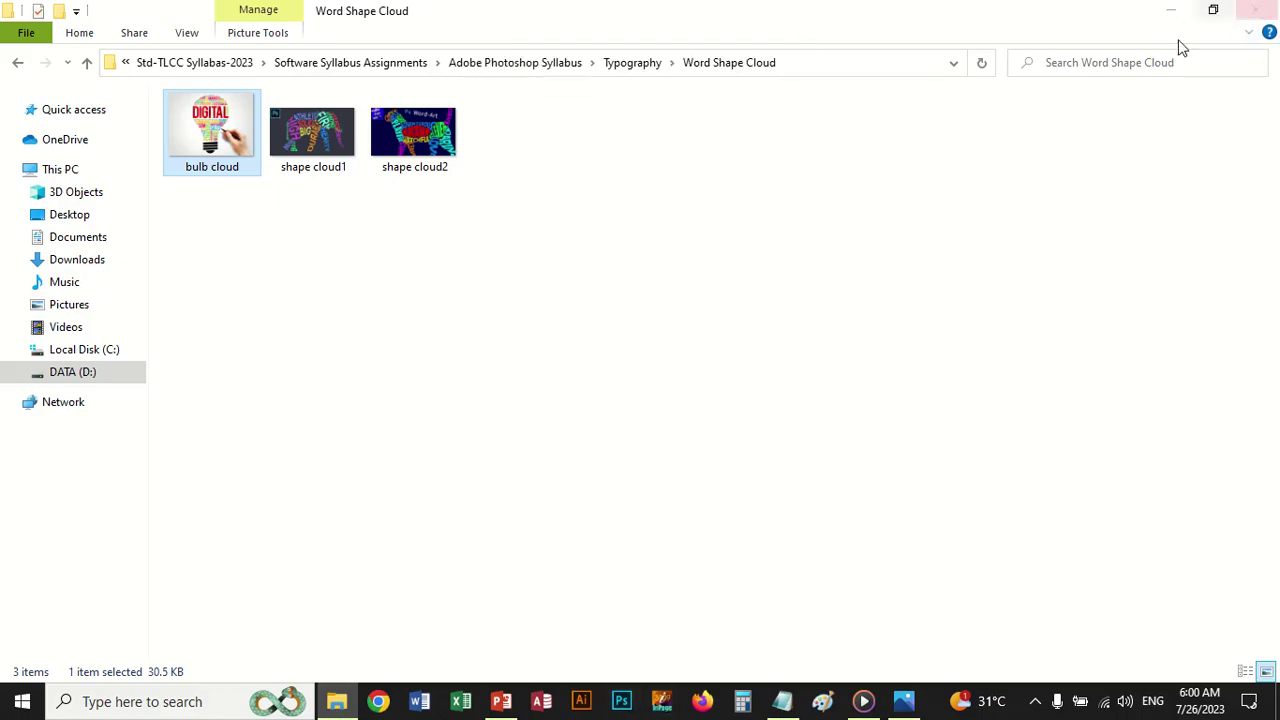
left_click(622, 702)
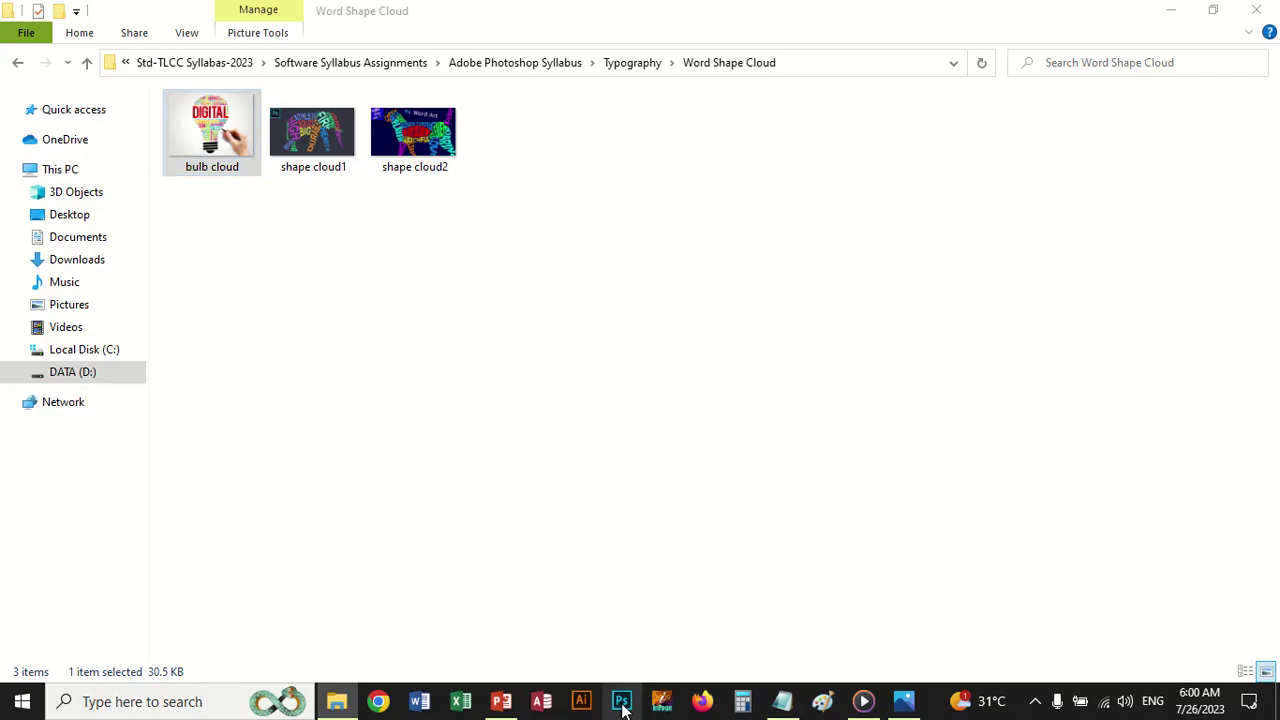
left_click(337, 705)
left_click(337, 705)
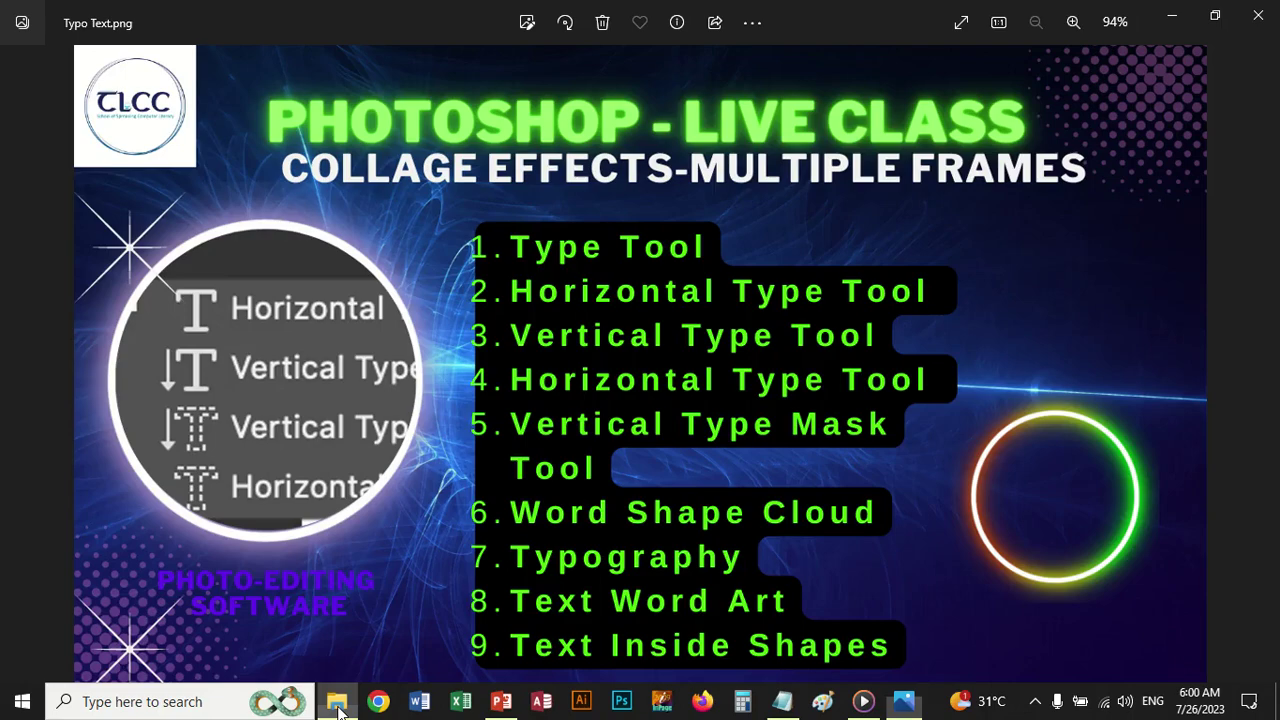
left_click(337, 705)
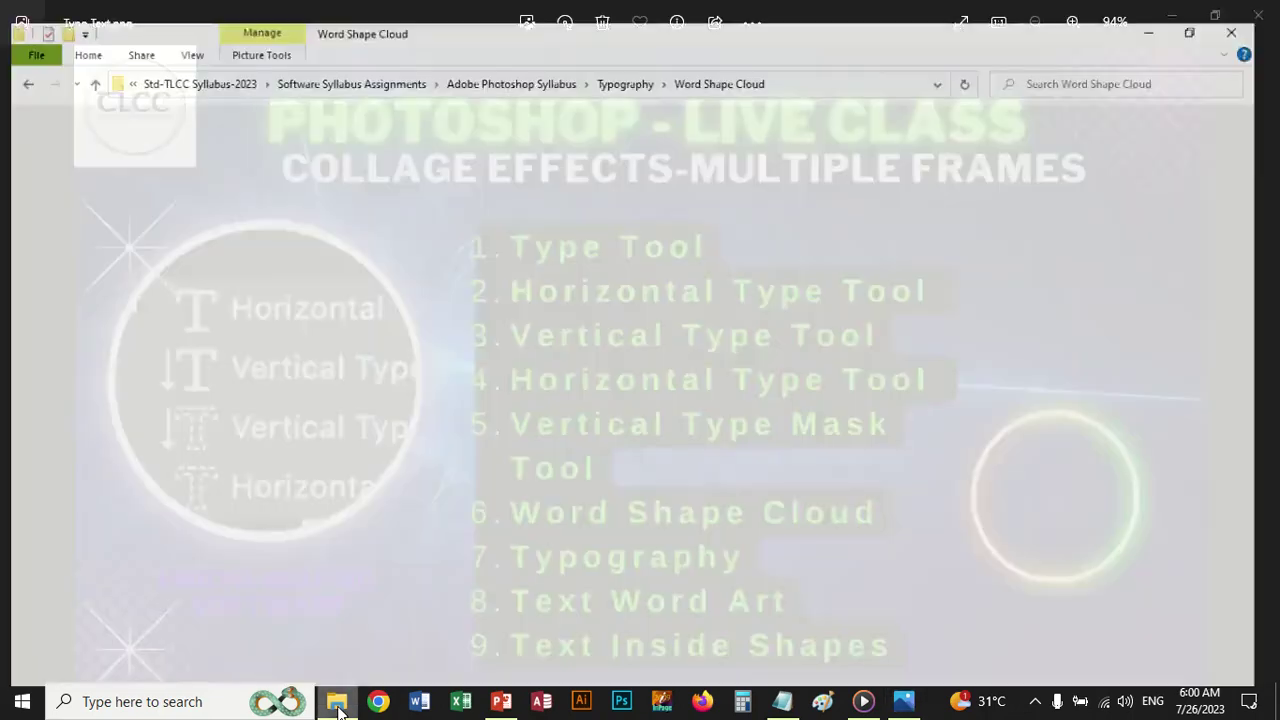
mouse_move(537, 12)
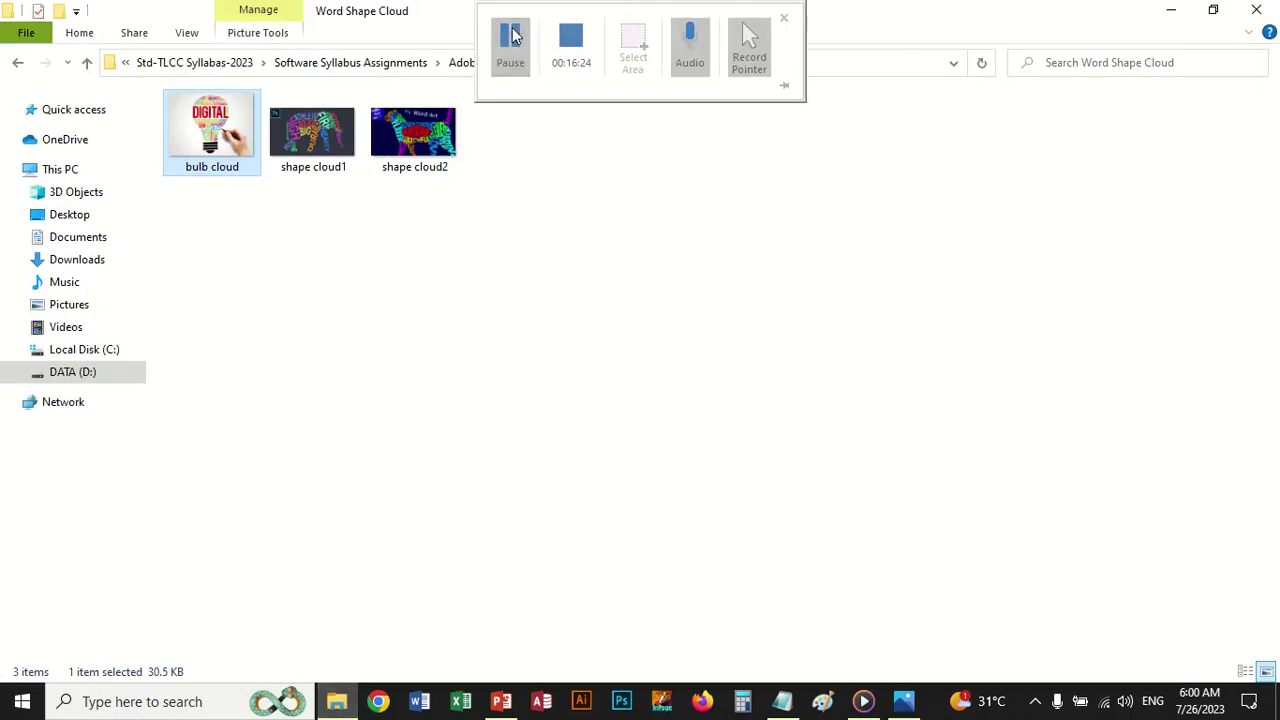
left_click(510, 38)
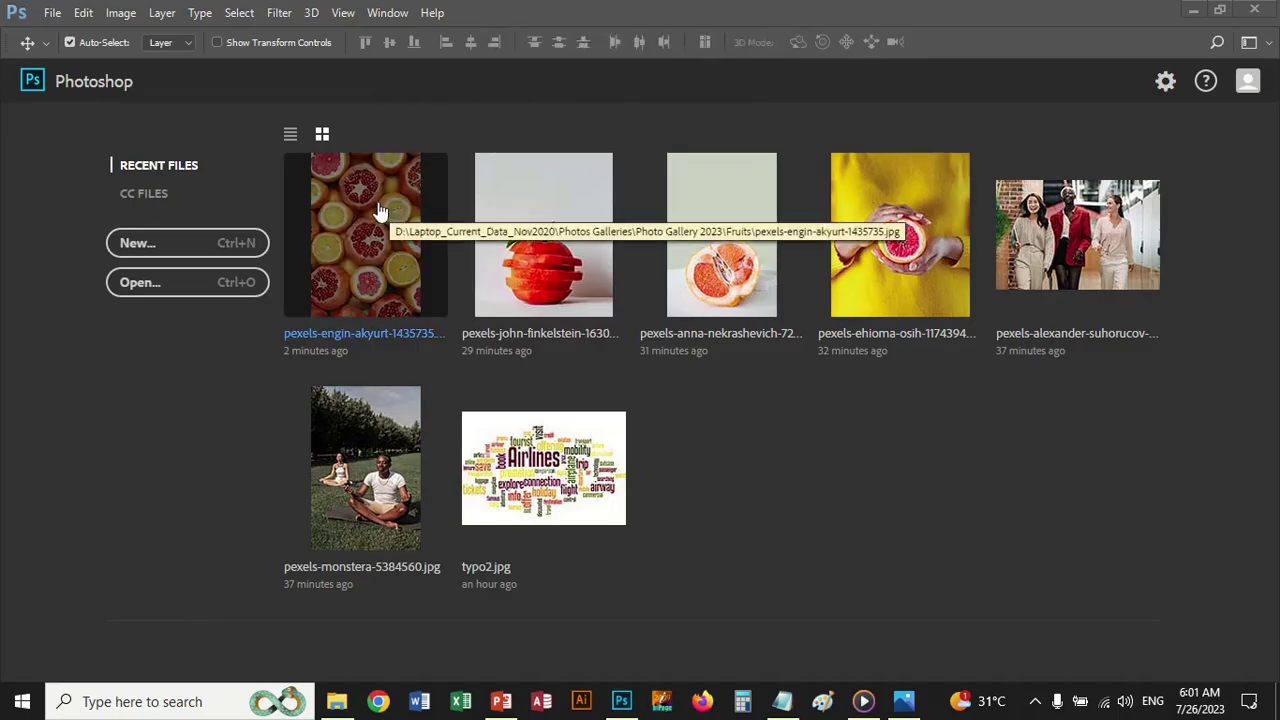
Step: Open the recent fruit photo ending in 1435735 in Photoshop and resize it to 8 inches wide with proportions linked
left_click(345, 247)
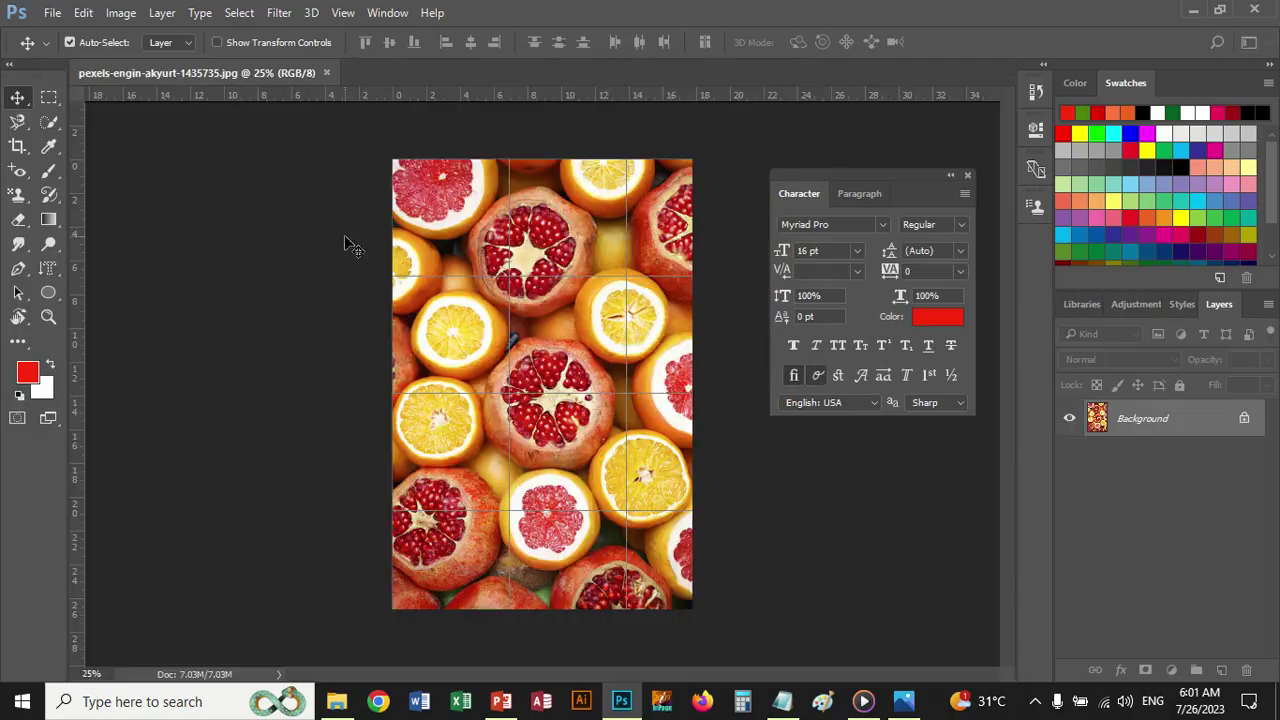
left_click(122, 12)
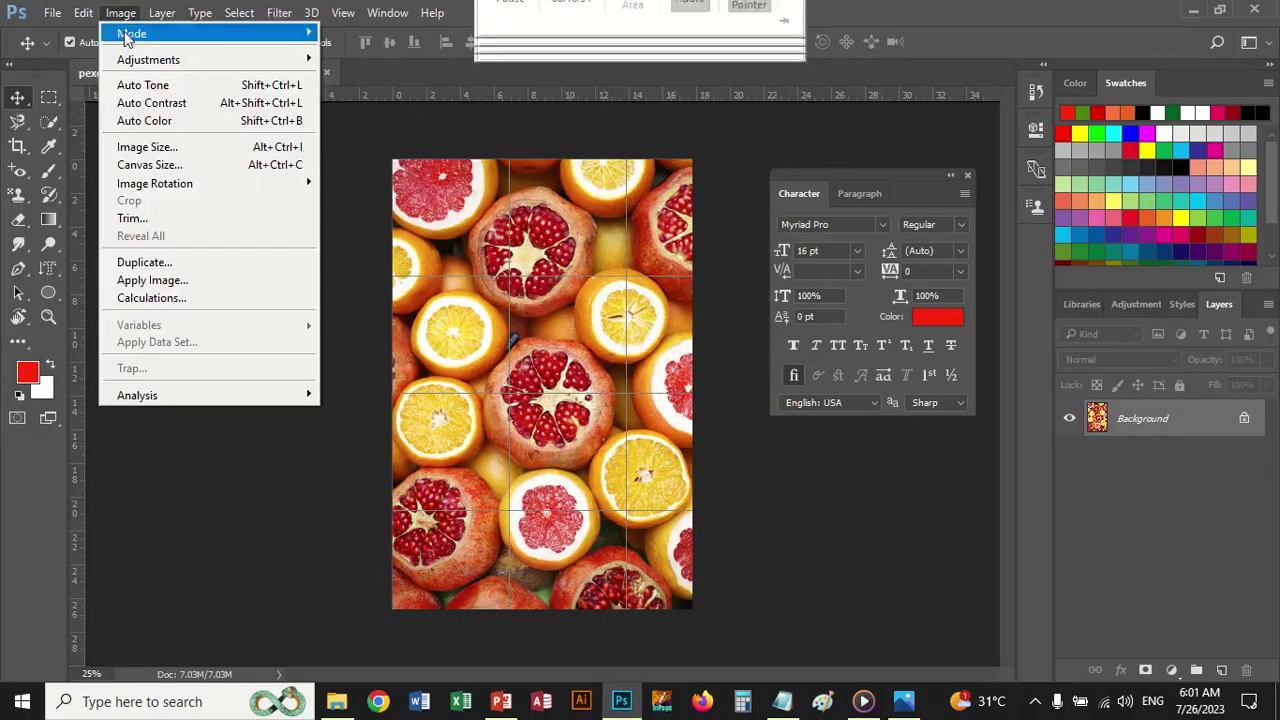
left_click(150, 147)
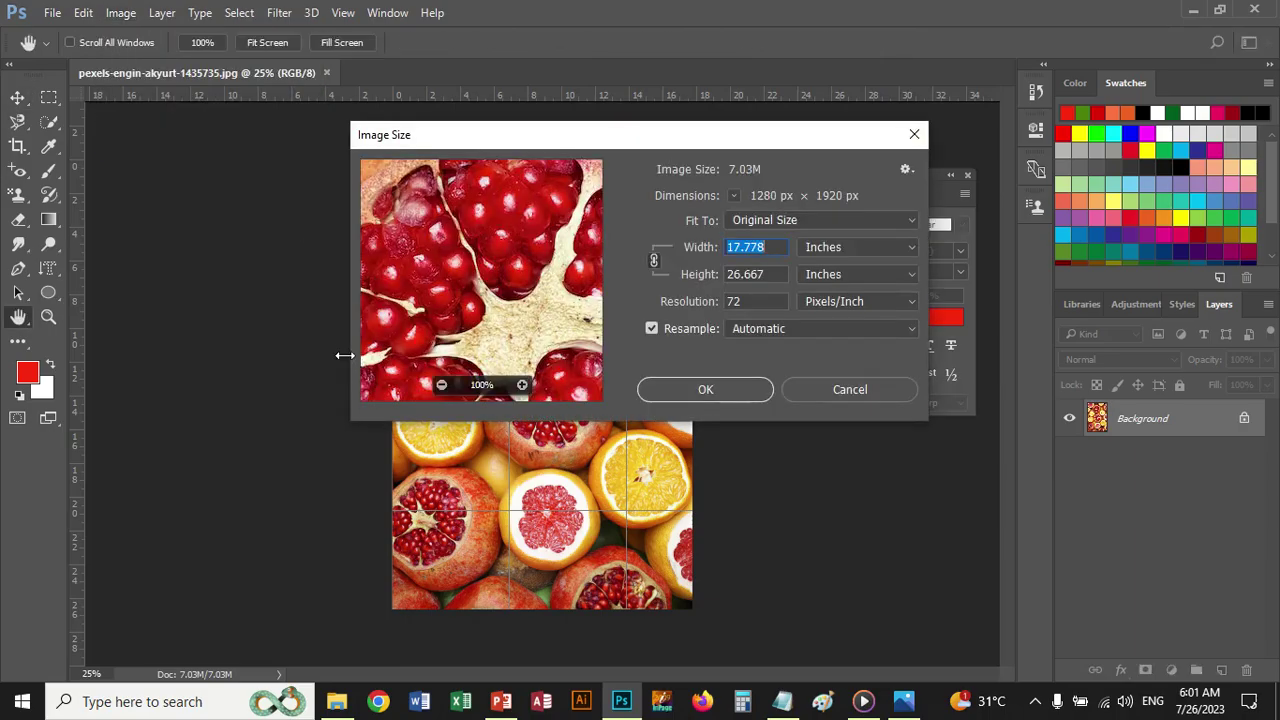
type("8")
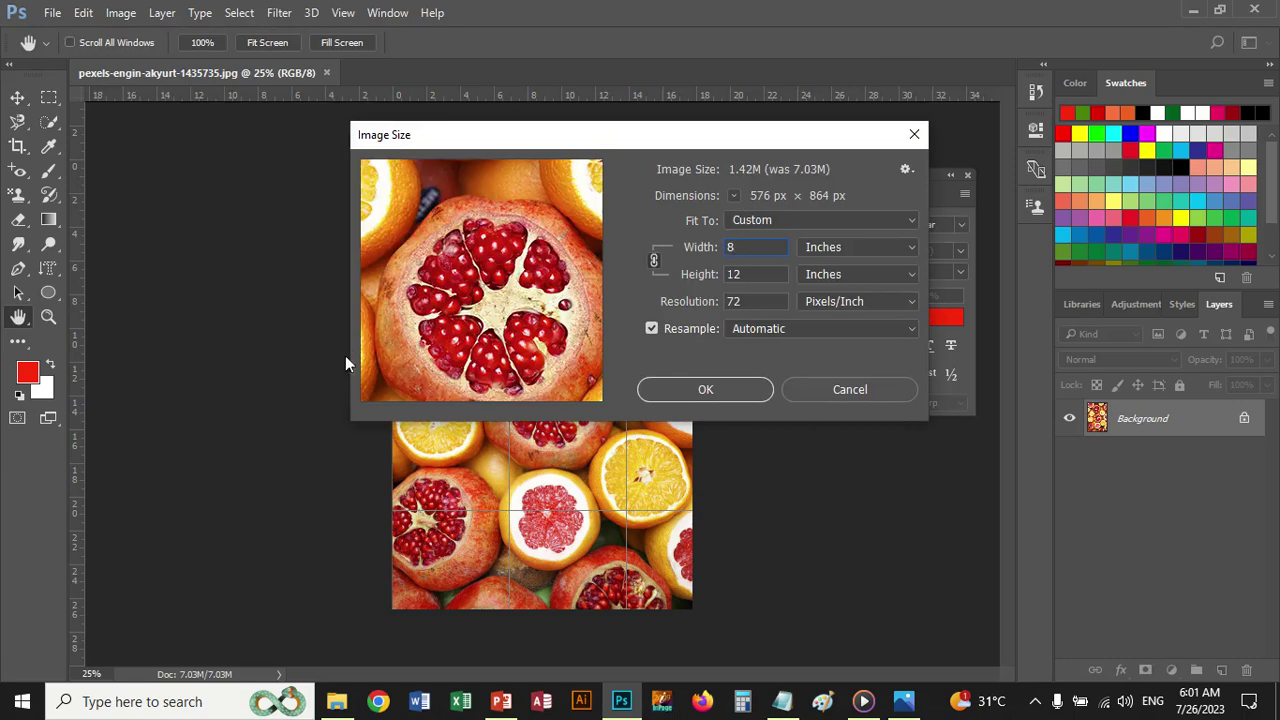
left_click(728, 391)
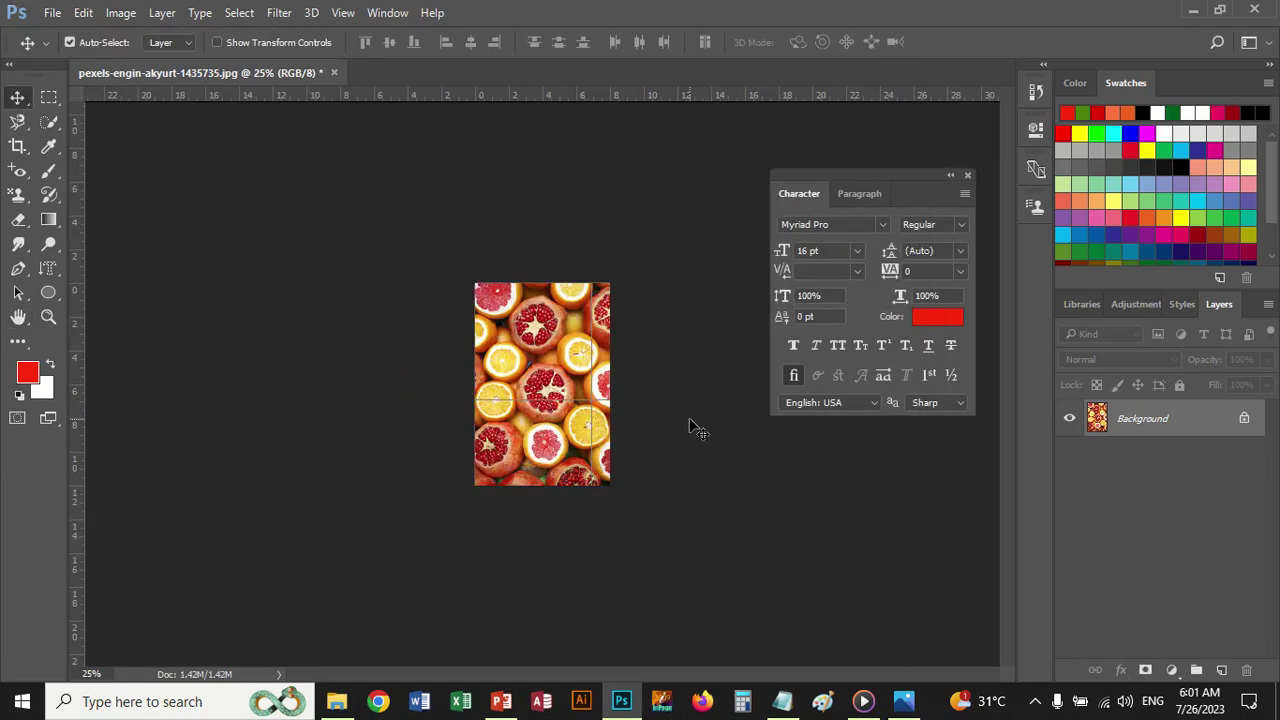
key("ctrl+plus")
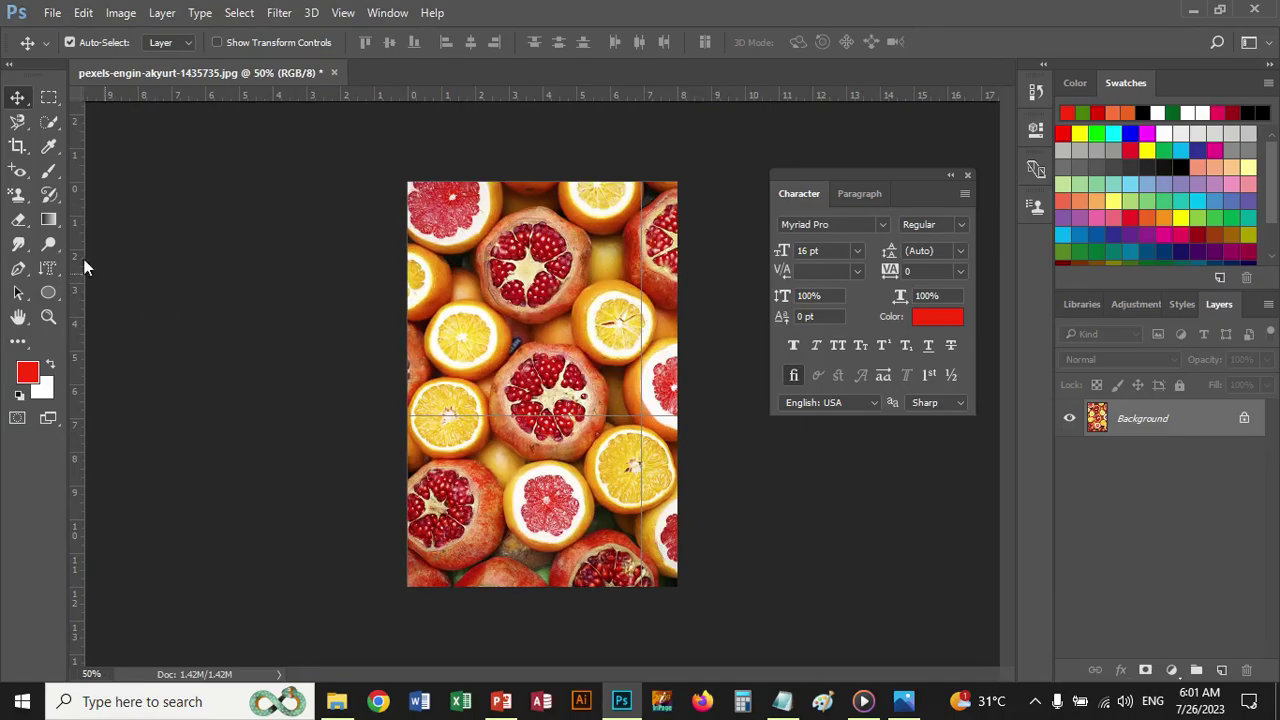
left_click(49, 267)
left_click(111, 324)
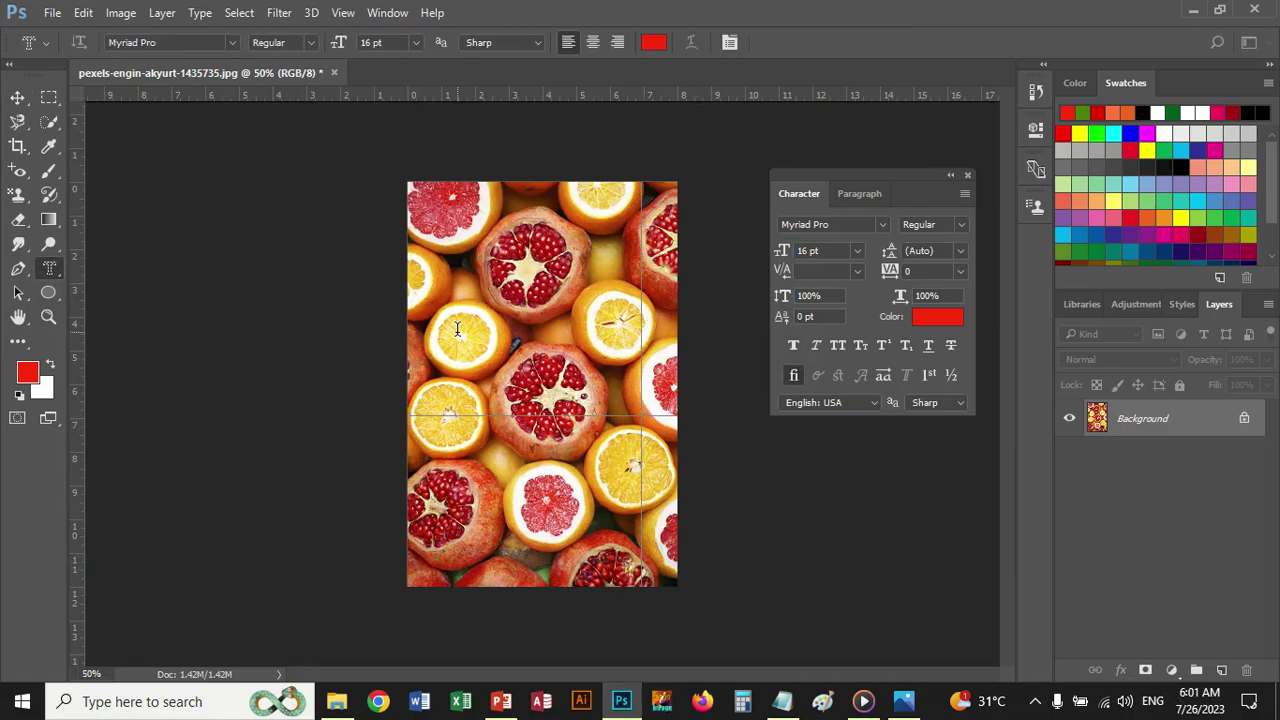
left_click(454, 331)
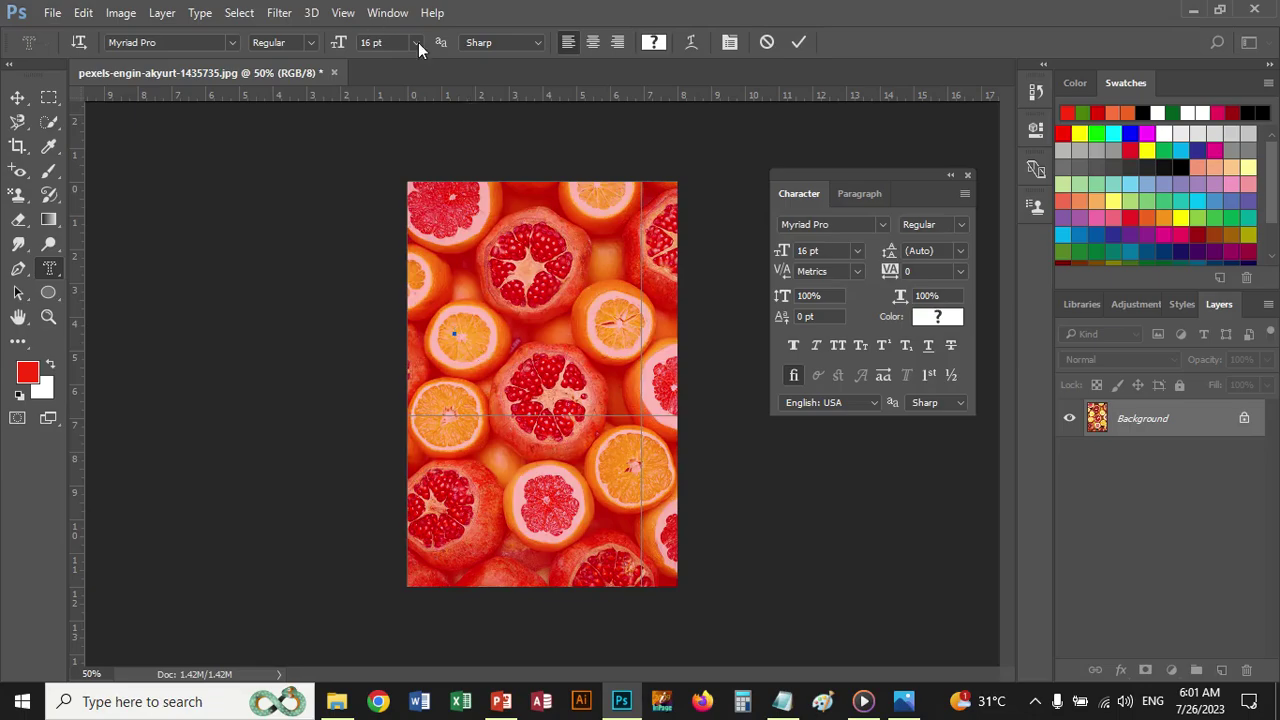
left_click(121, 14)
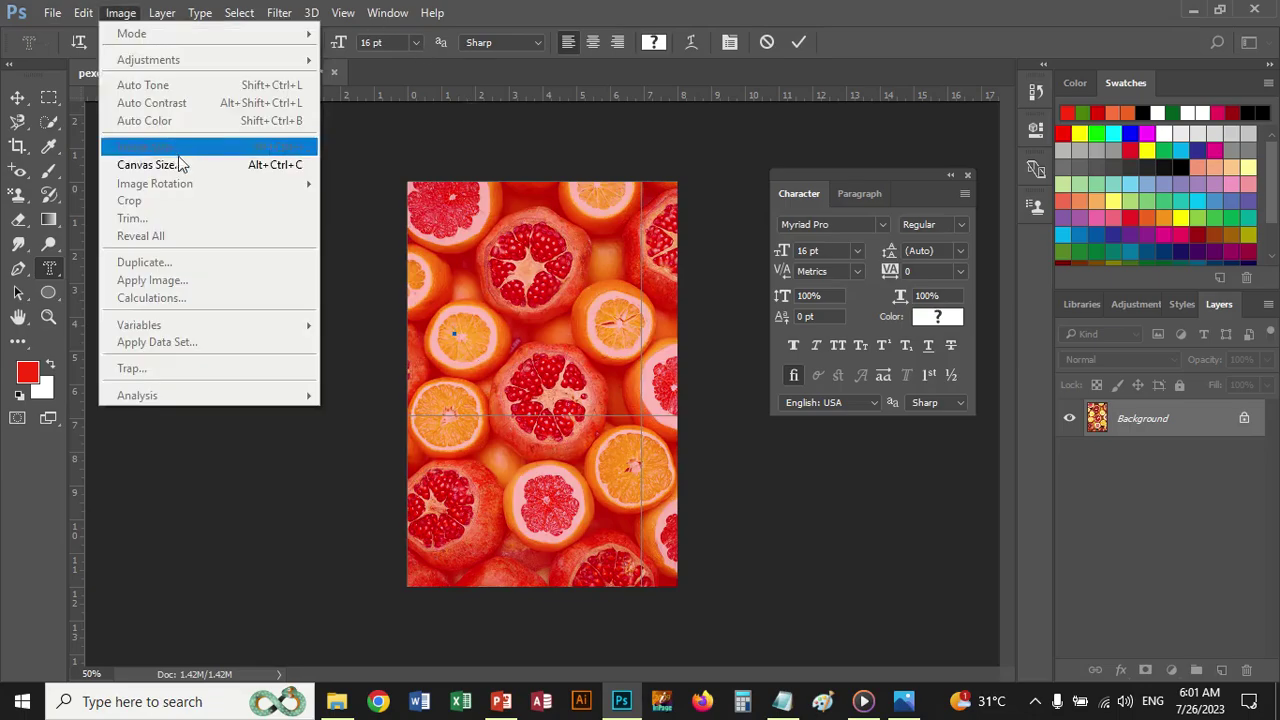
left_click(121, 14)
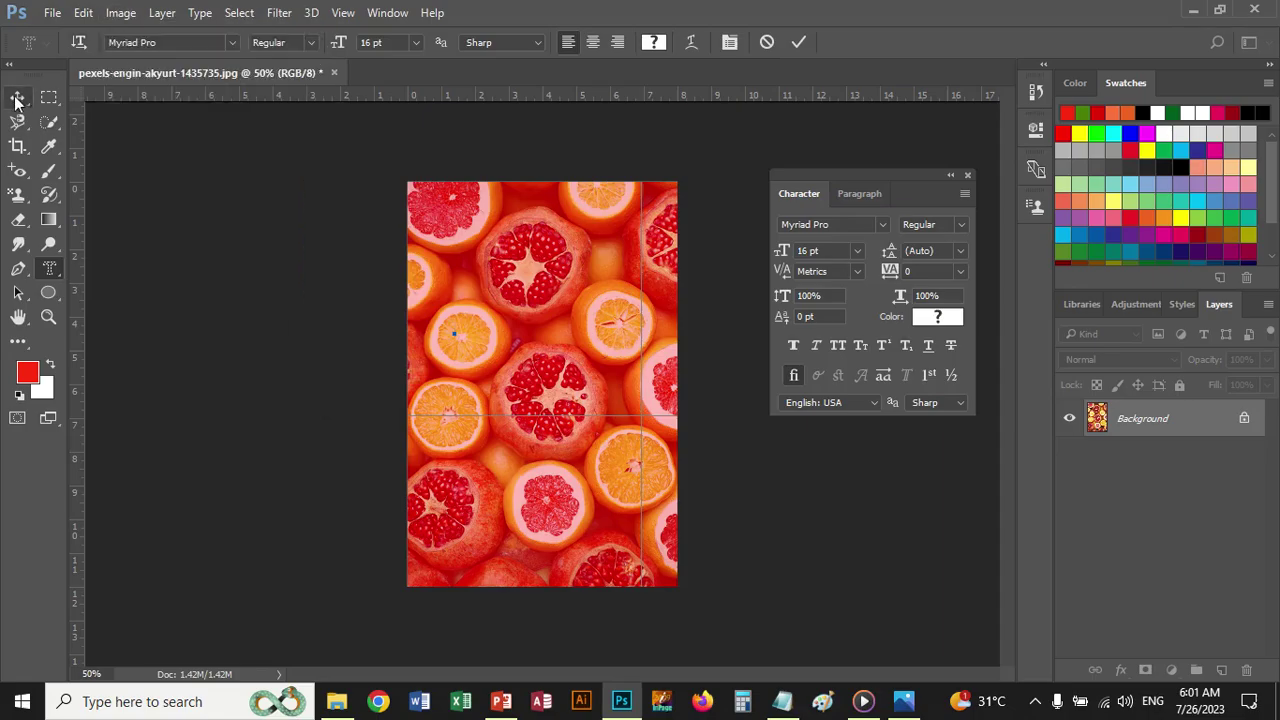
left_click(17, 97)
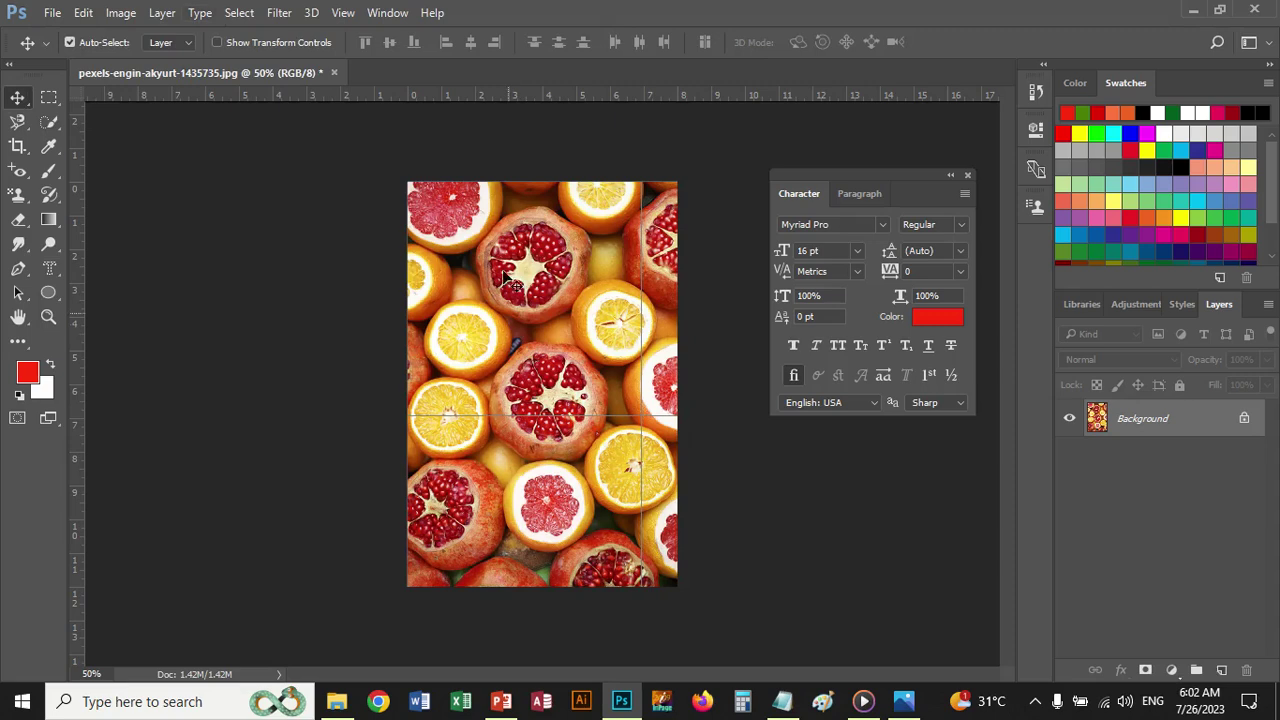
Step: Resize the fruit photo to 4 inches wide, keeping its proportions linked
left_click(128, 17)
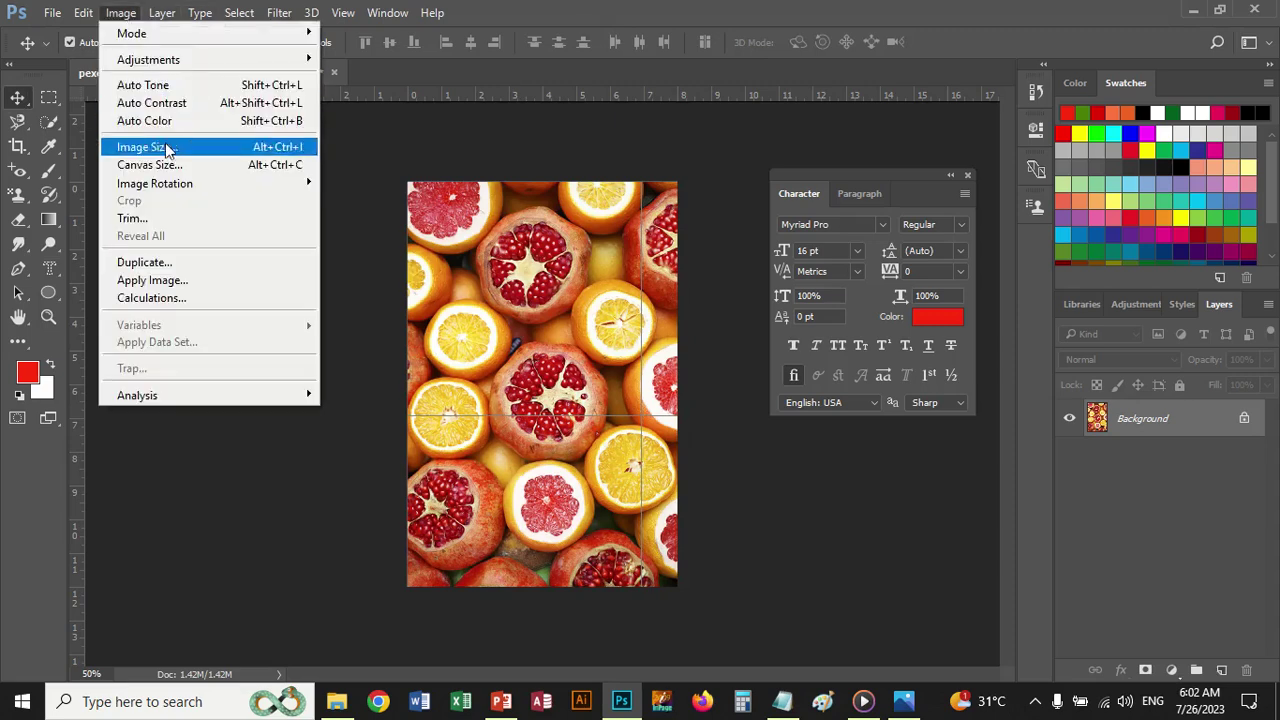
left_click(162, 147)
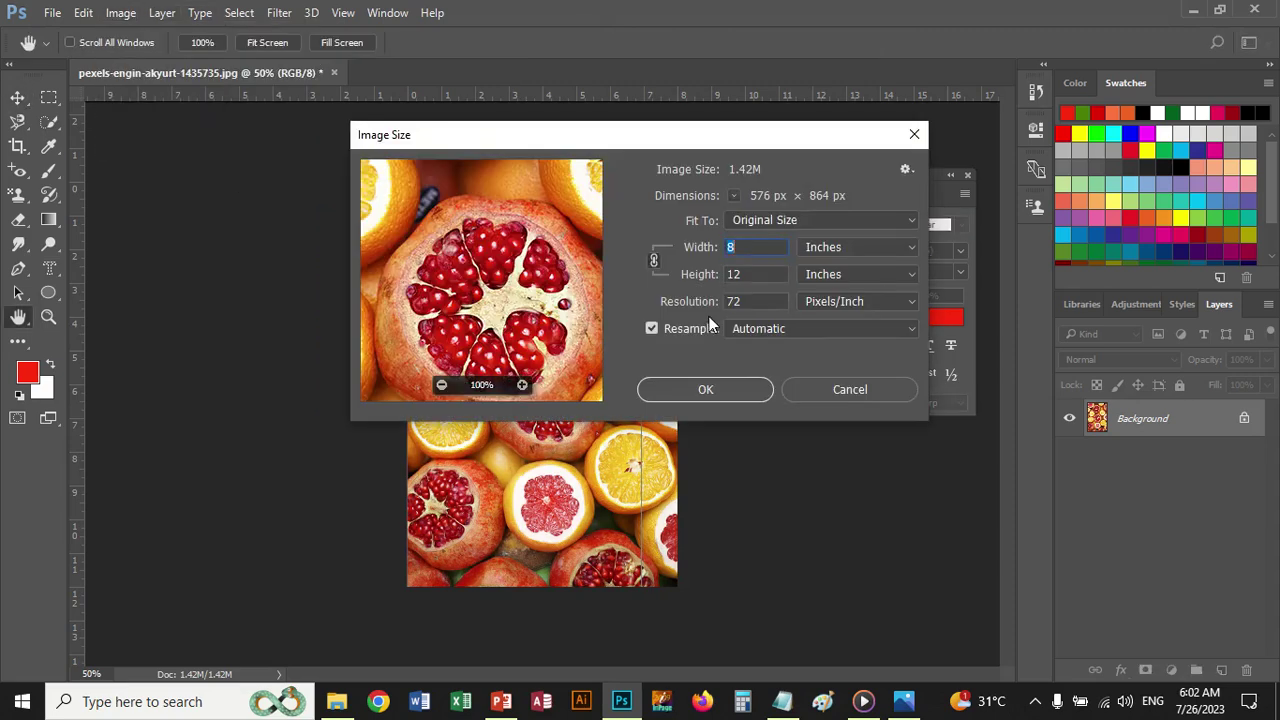
type("4")
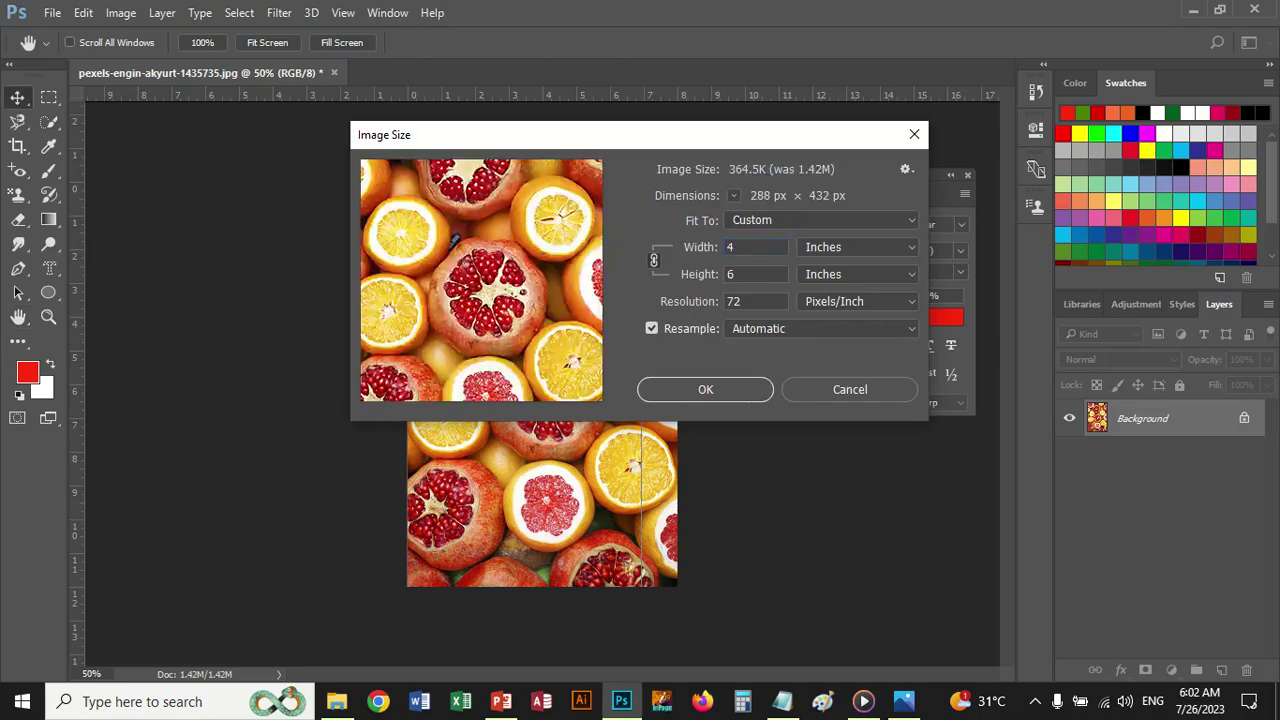
key("Return")
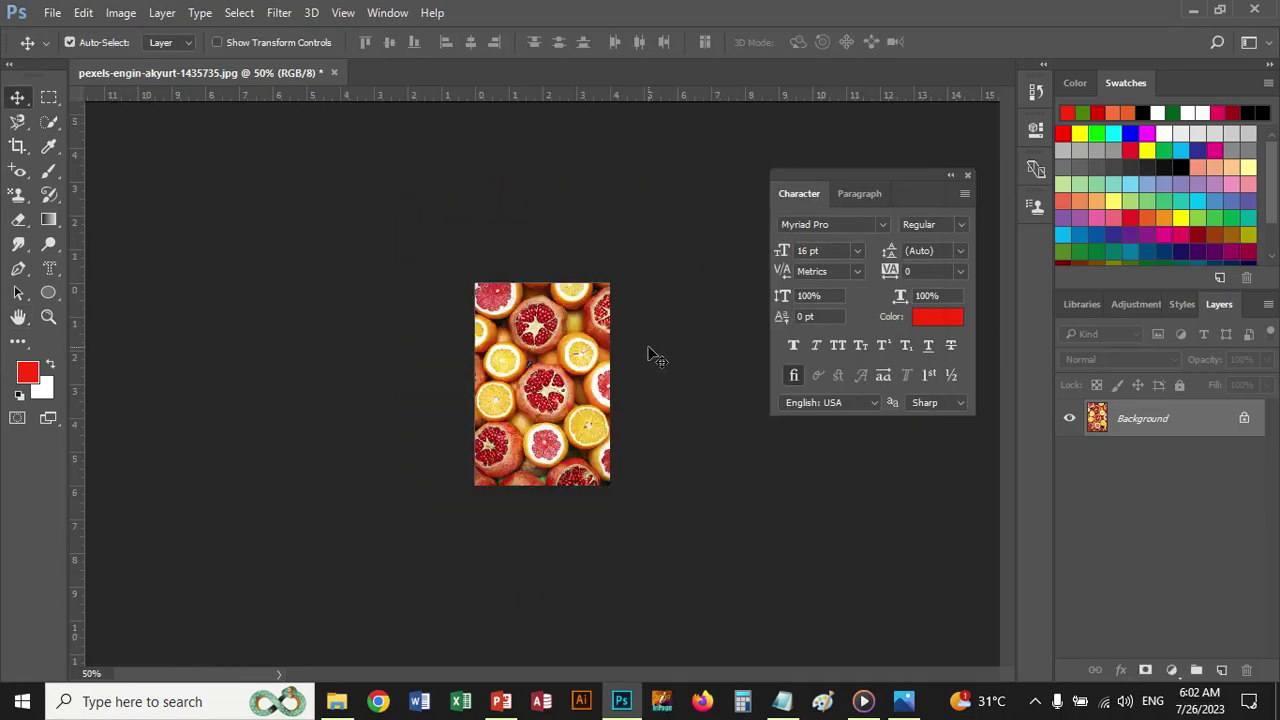
Step: Enter FREELANCING with the Horizontal Type Mask tool, starting over the orange slice in the photo's upper part
key("ctrl+plus")
key("ctrl+plus")
key("ctrl+plus")
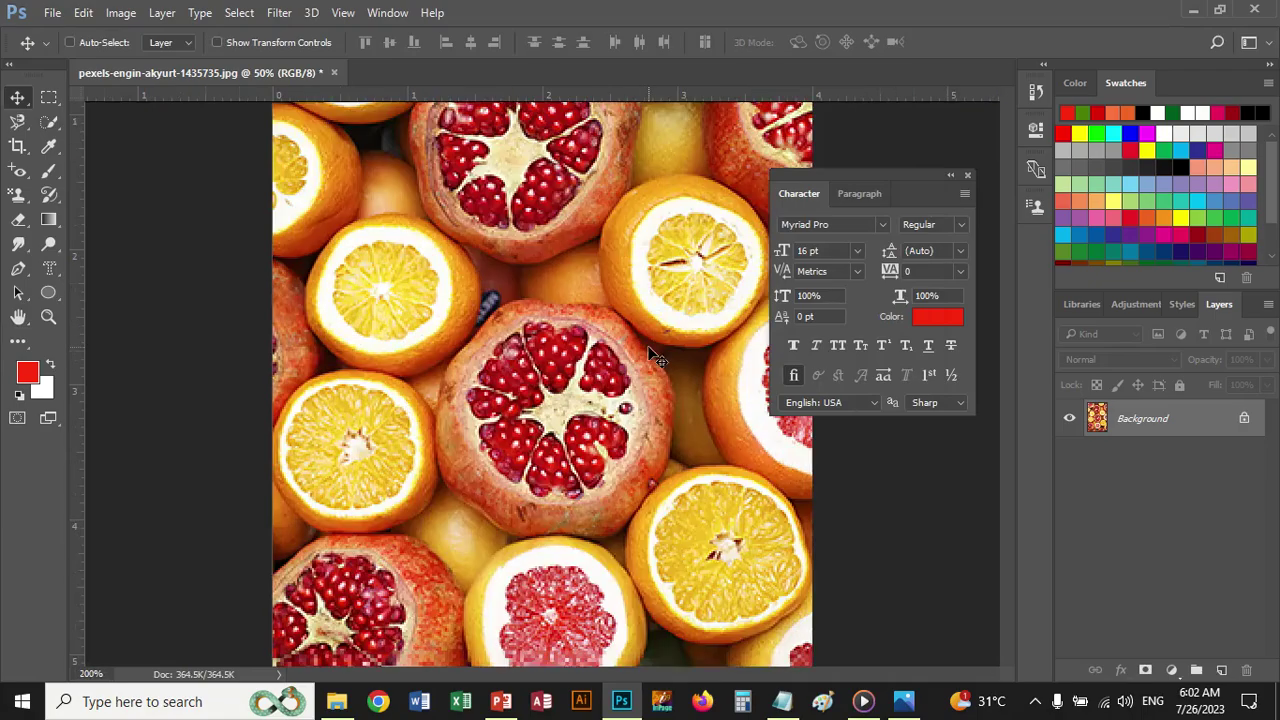
left_click(50, 266)
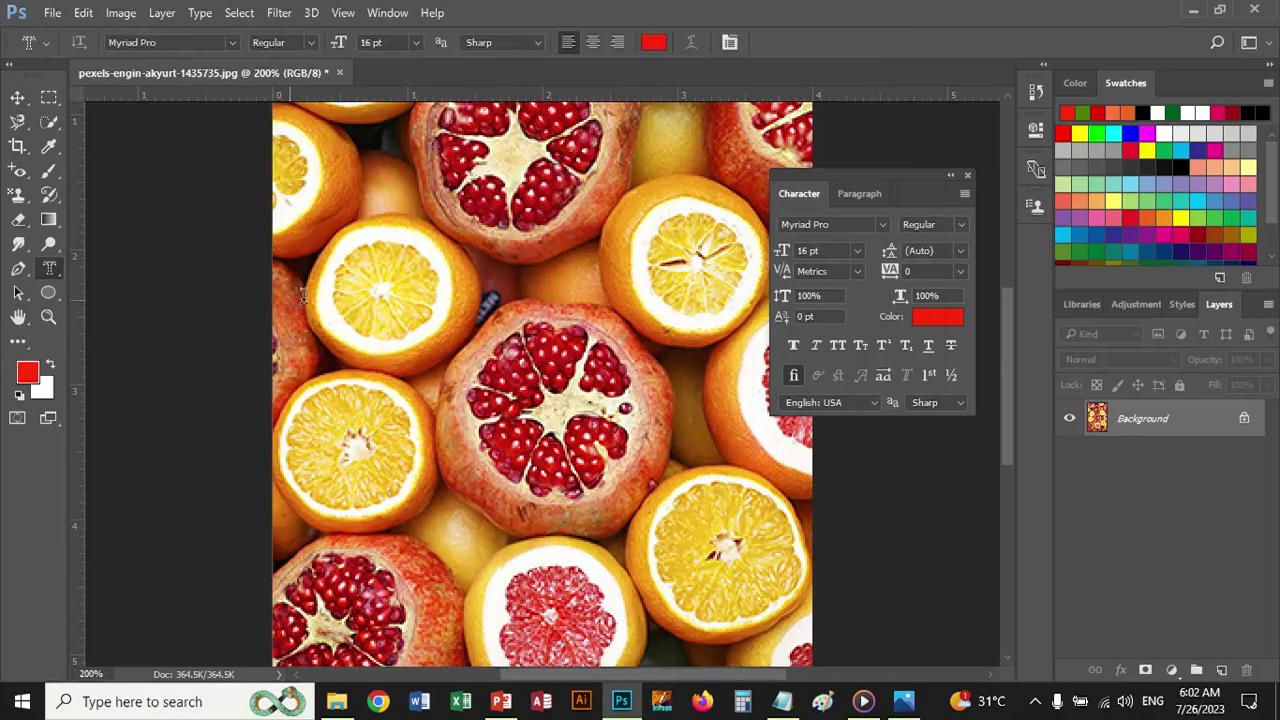
left_click(390, 318)
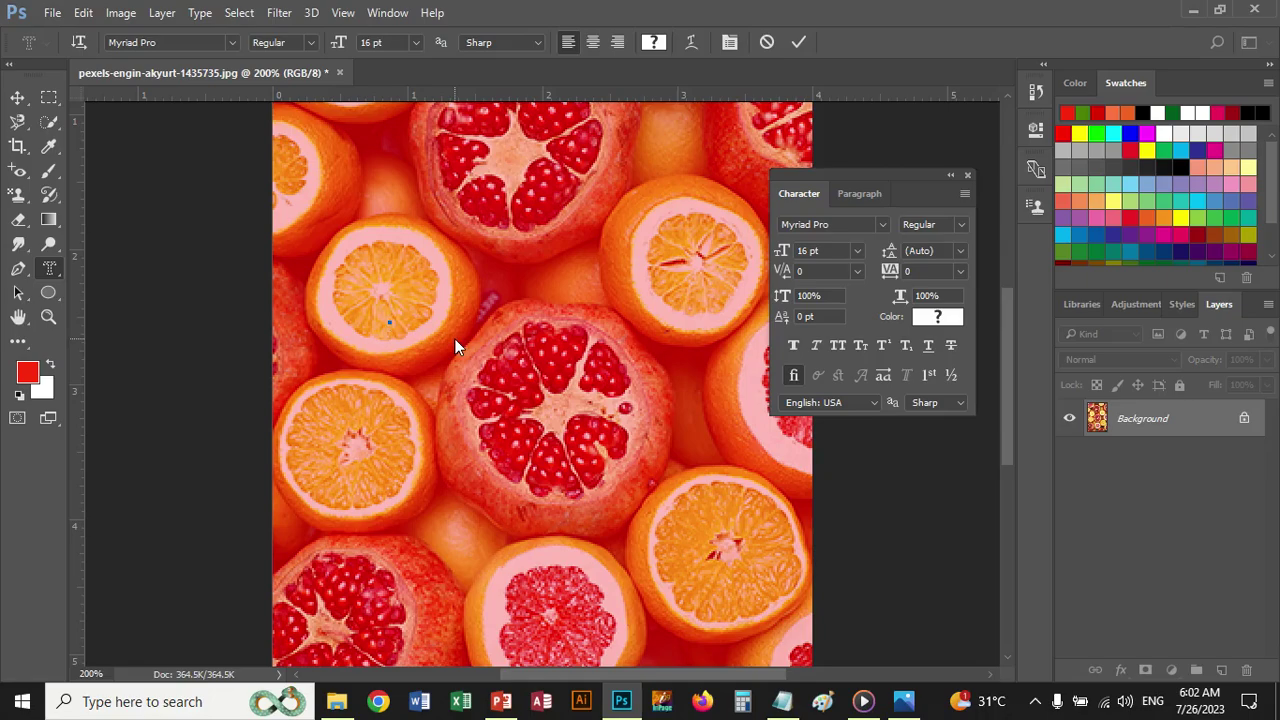
type("Sree")
key("BackSpace")
key("BackSpace")
key("BackSpace")
key("BackSpace")
type("FREELANCING")
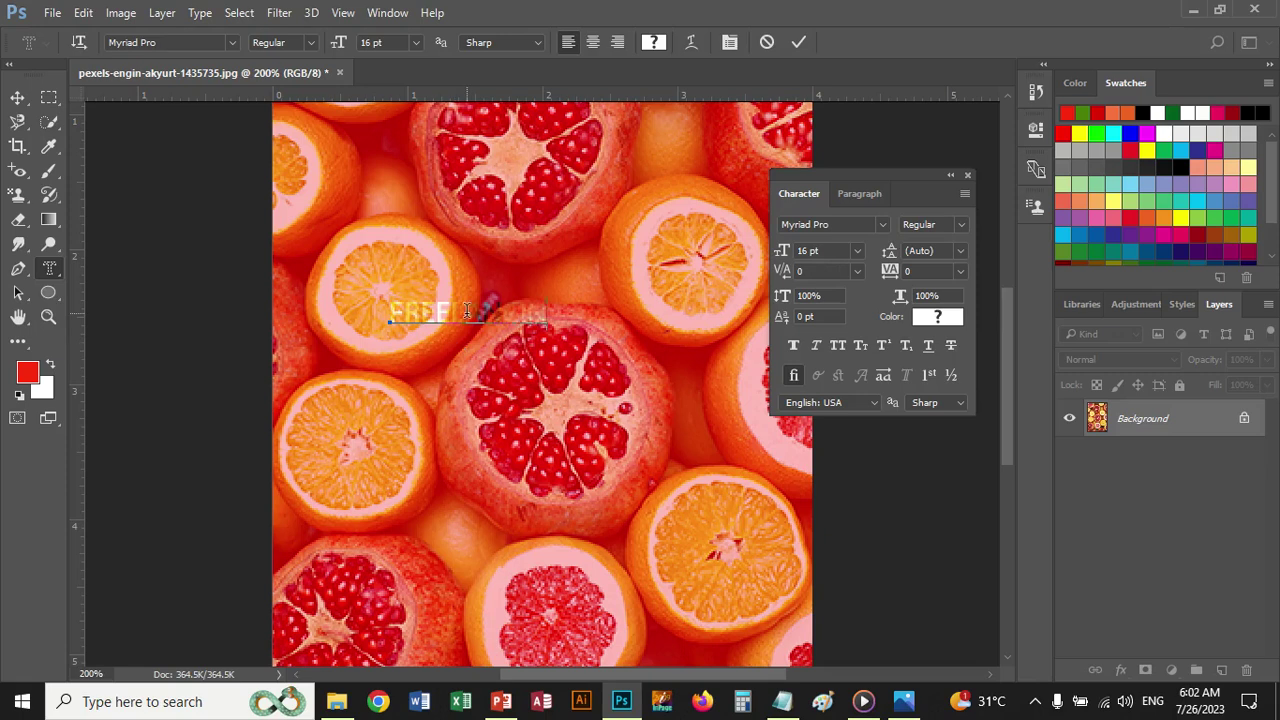
Step: Select the whole FREELANCING mask text and enlarge it to 37 pt
right_click(466, 322)
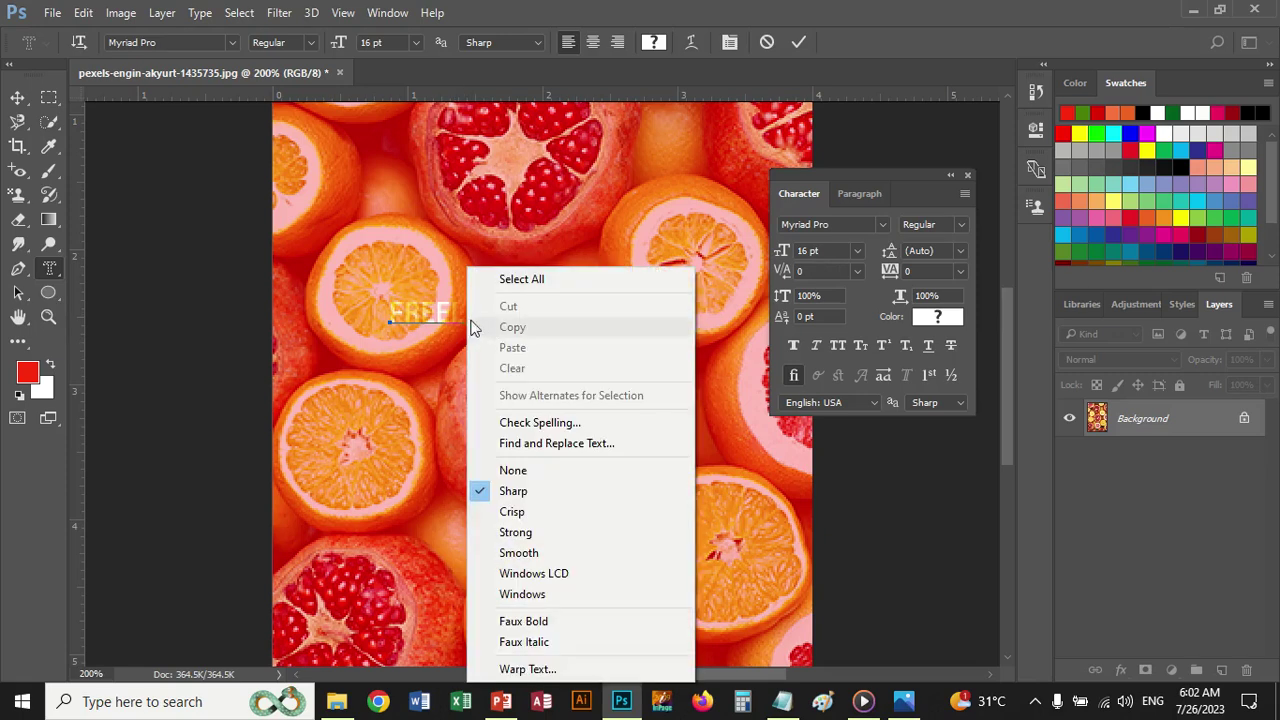
left_click(439, 318)
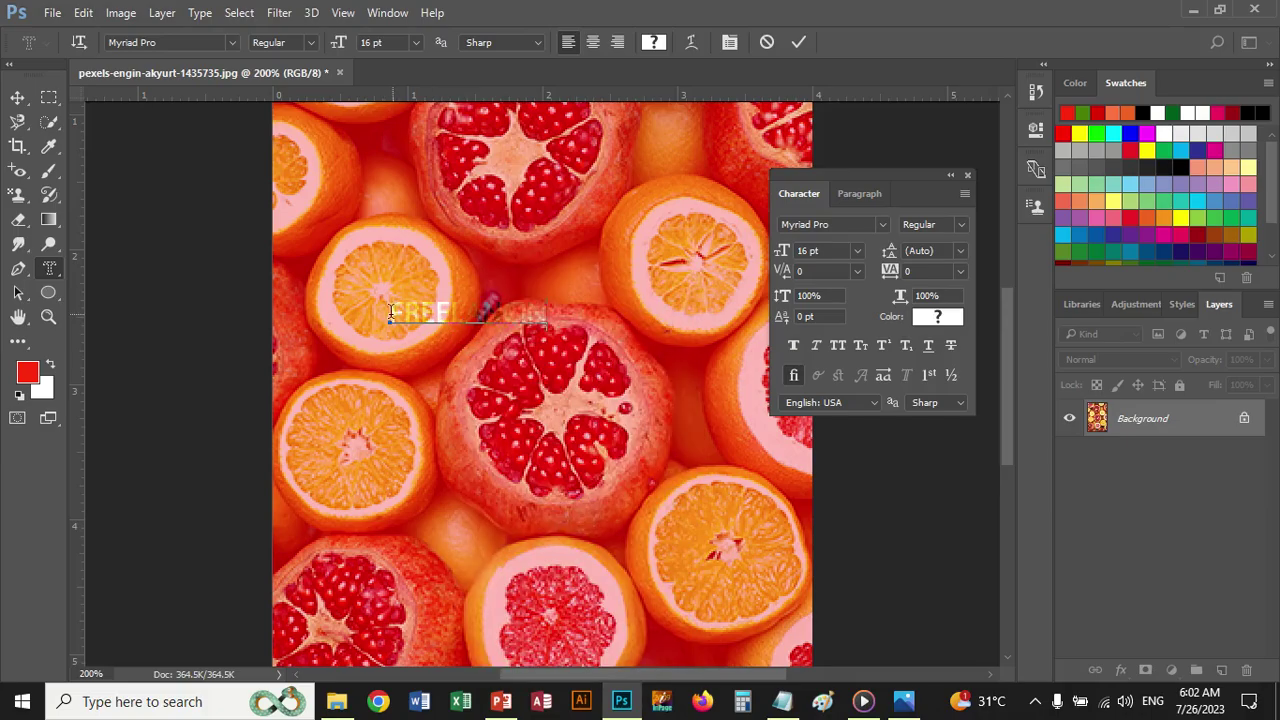
left_click_drag(388, 313, 555, 313)
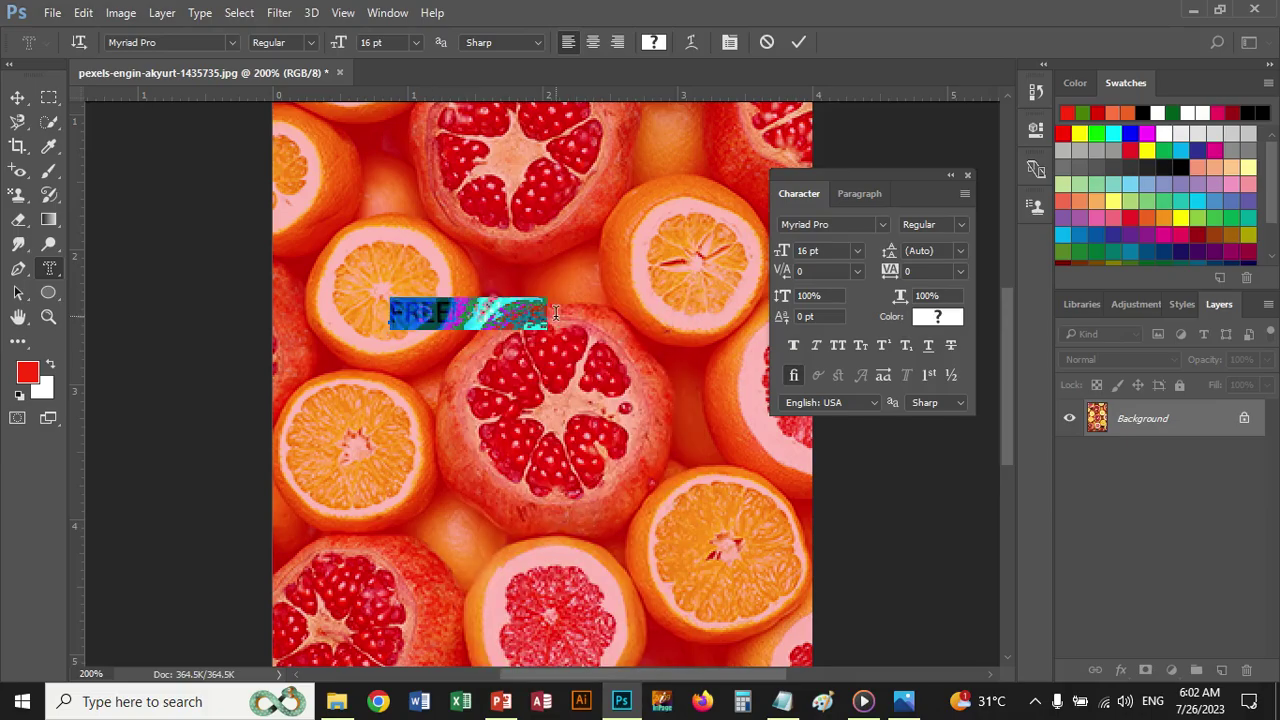
key("ctrl+shift+period")
key("ctrl+shift+period")
key("ctrl+shift+period")
key("ctrl+shift+period")
key("ctrl+shift+period")
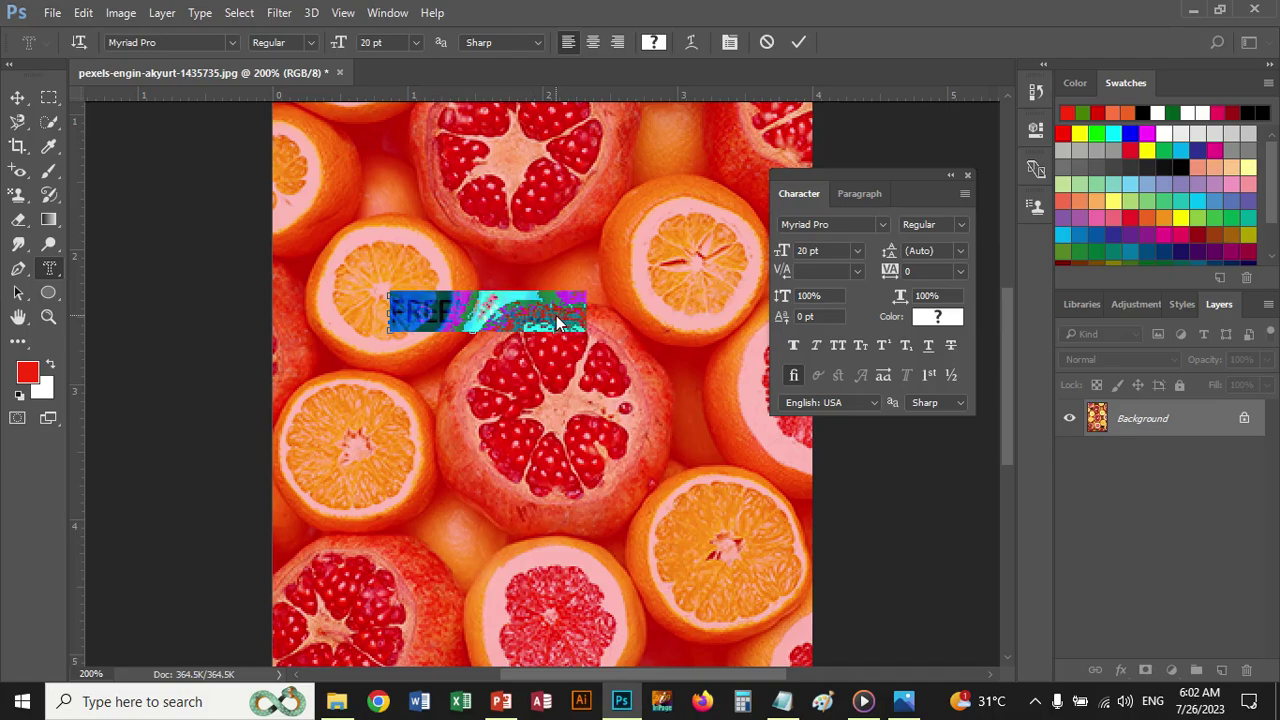
key("ctrl+shift+period")
key("ctrl+shift+period")
key("ctrl+shift+period")
key("ctrl+shift+period")
key("ctrl+shift+period")
key("ctrl+shift+period")
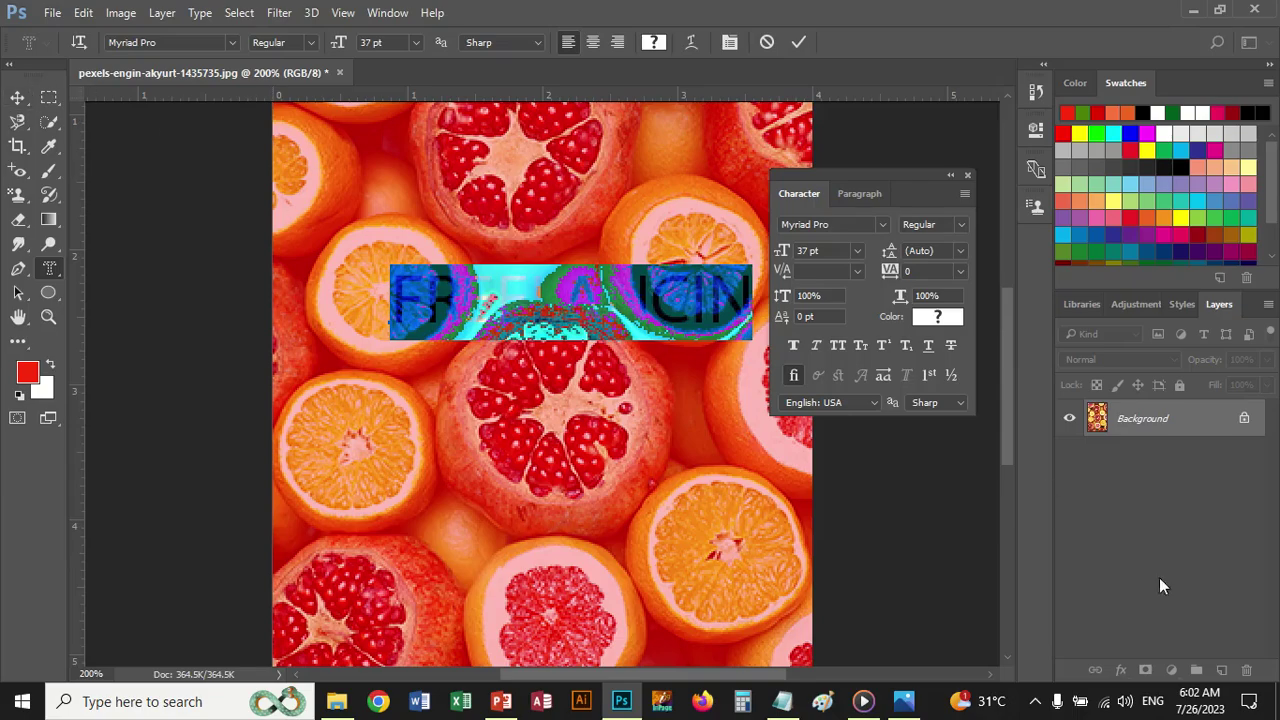
Step: Commit the mask text and fill its selection with the copied fruit picture on a new masked layer, hiding the Background layer
left_click(19, 96)
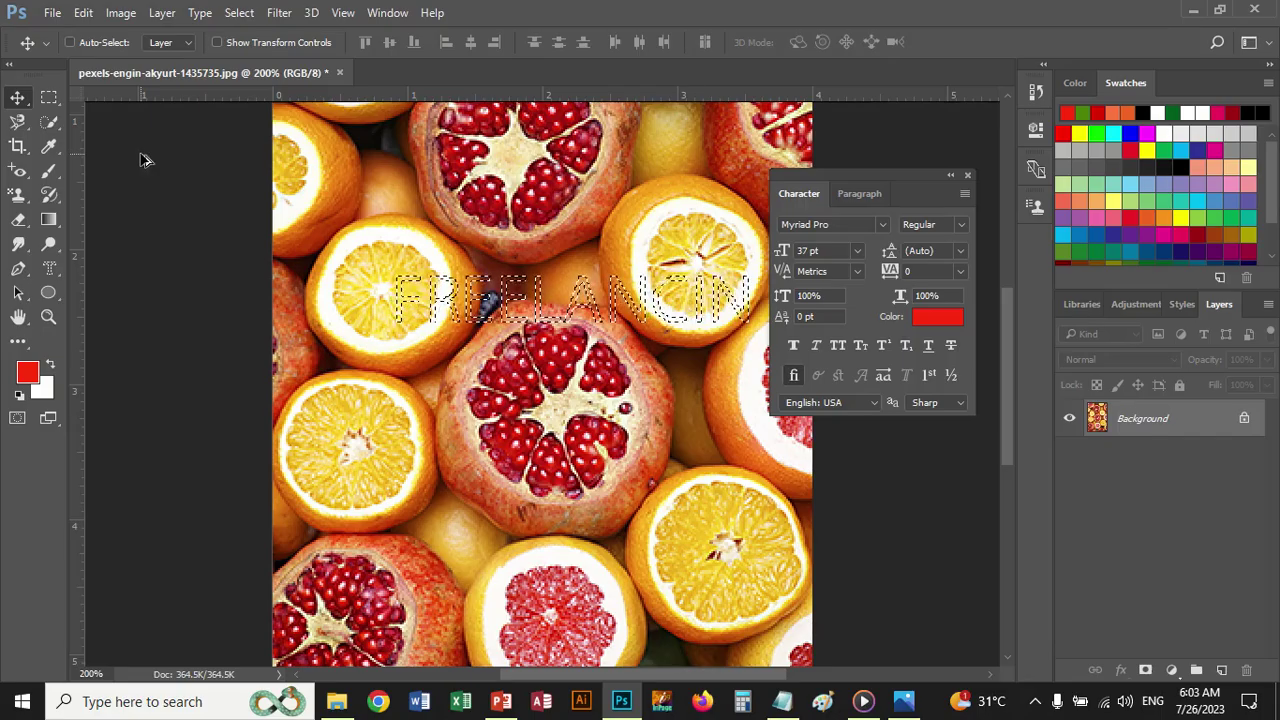
key("ctrl+j")
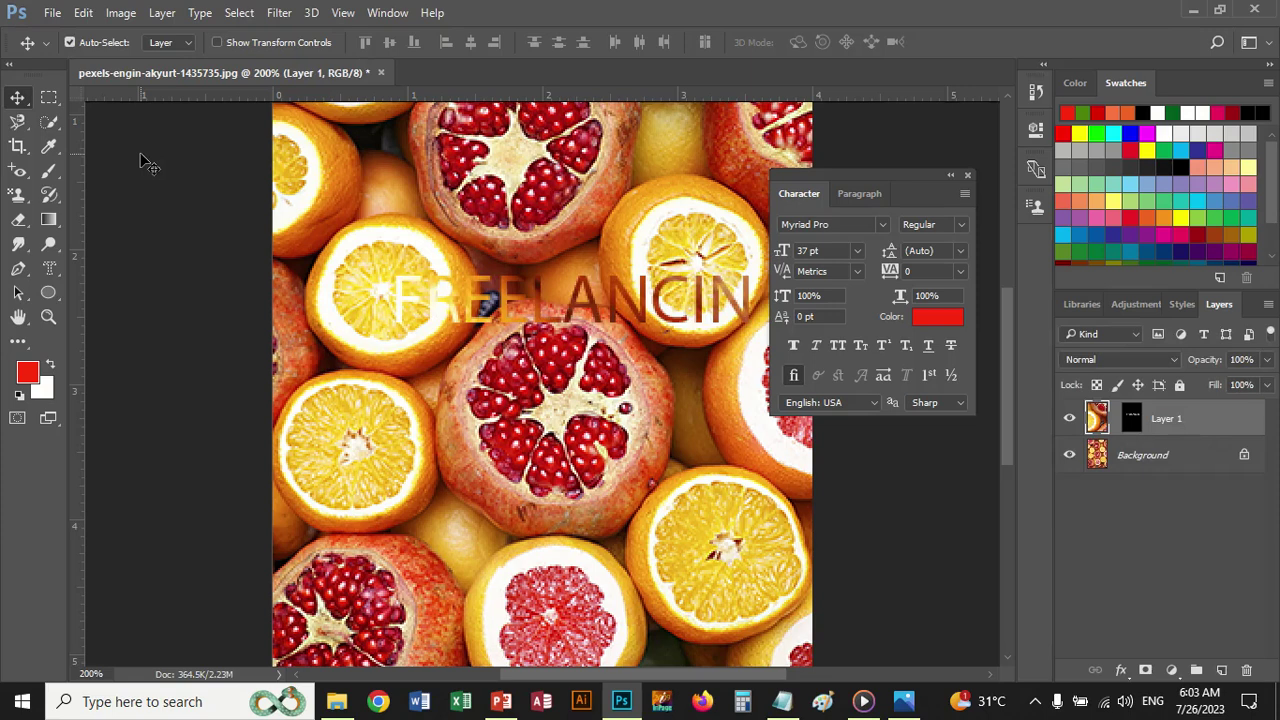
left_click(1070, 455)
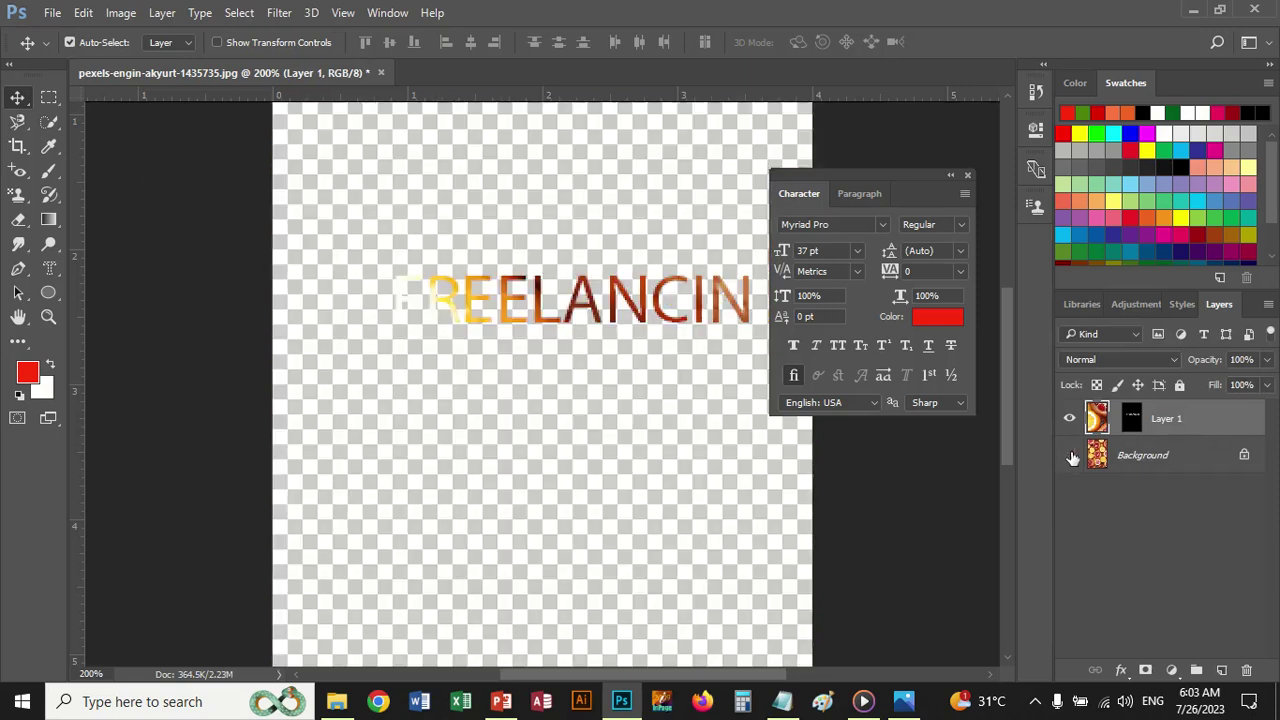
Step: Add a new layer directly above the Background layer and fill it with white
left_click(1146, 461)
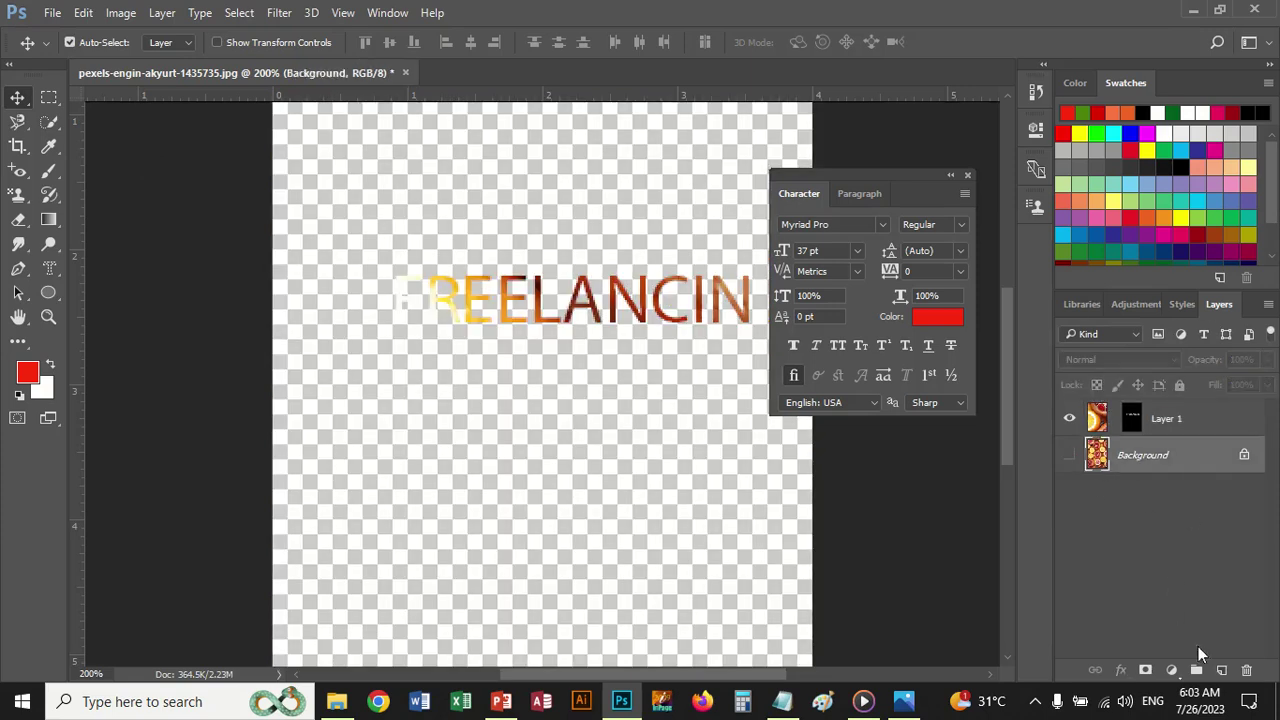
left_click(1221, 670)
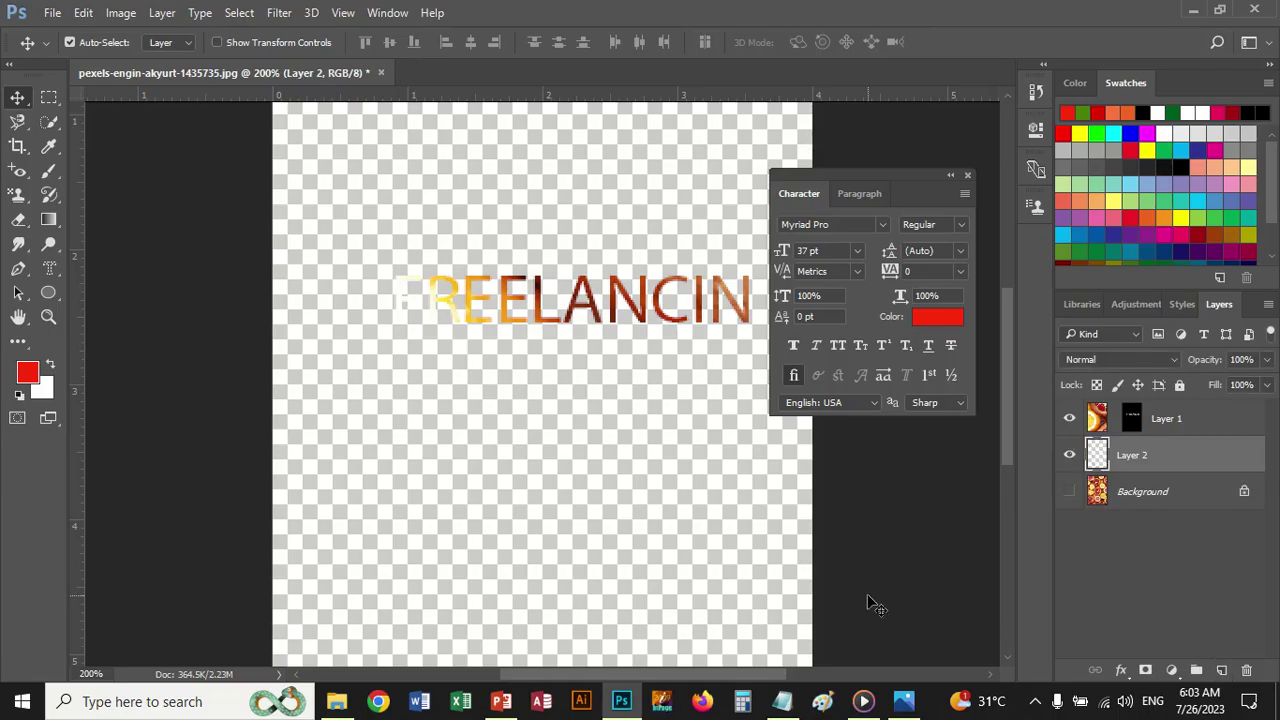
key("ctrl+BackSpace")
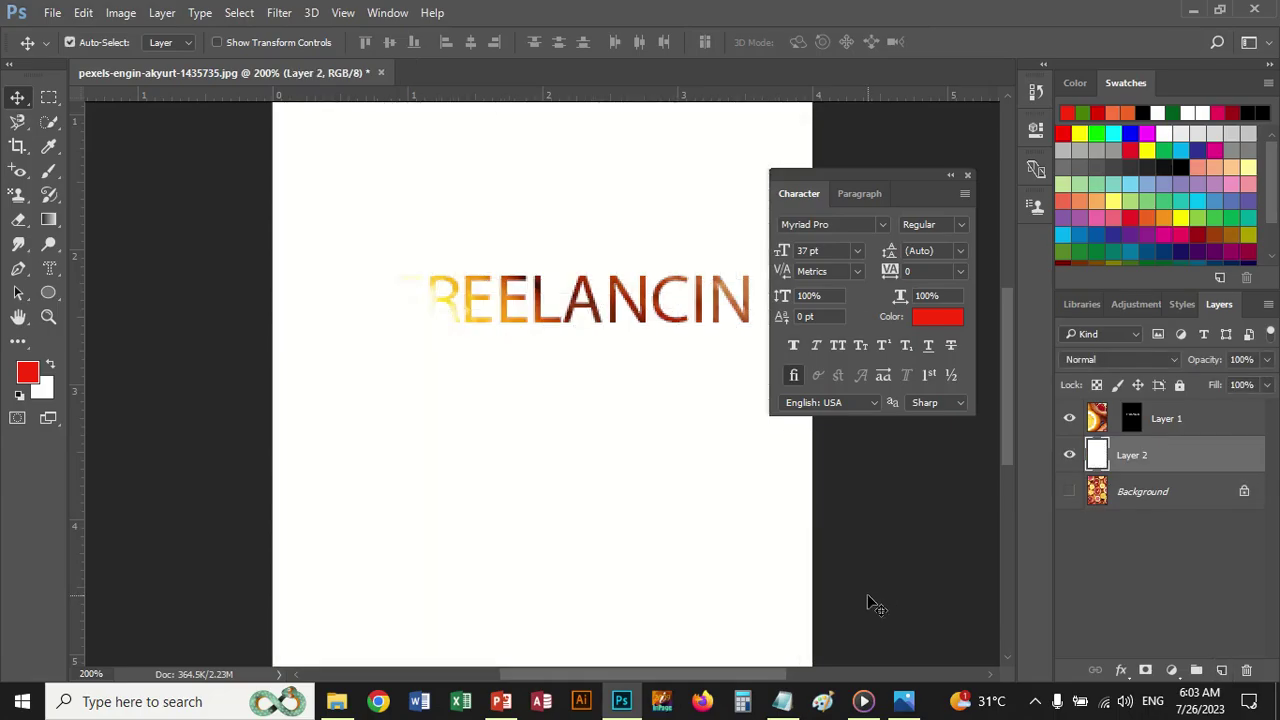
Step: Disable Layer 1's mask to reveal the full fruit picture, and enable the mask again
right_click(1129, 421)
left_click(1131, 431)
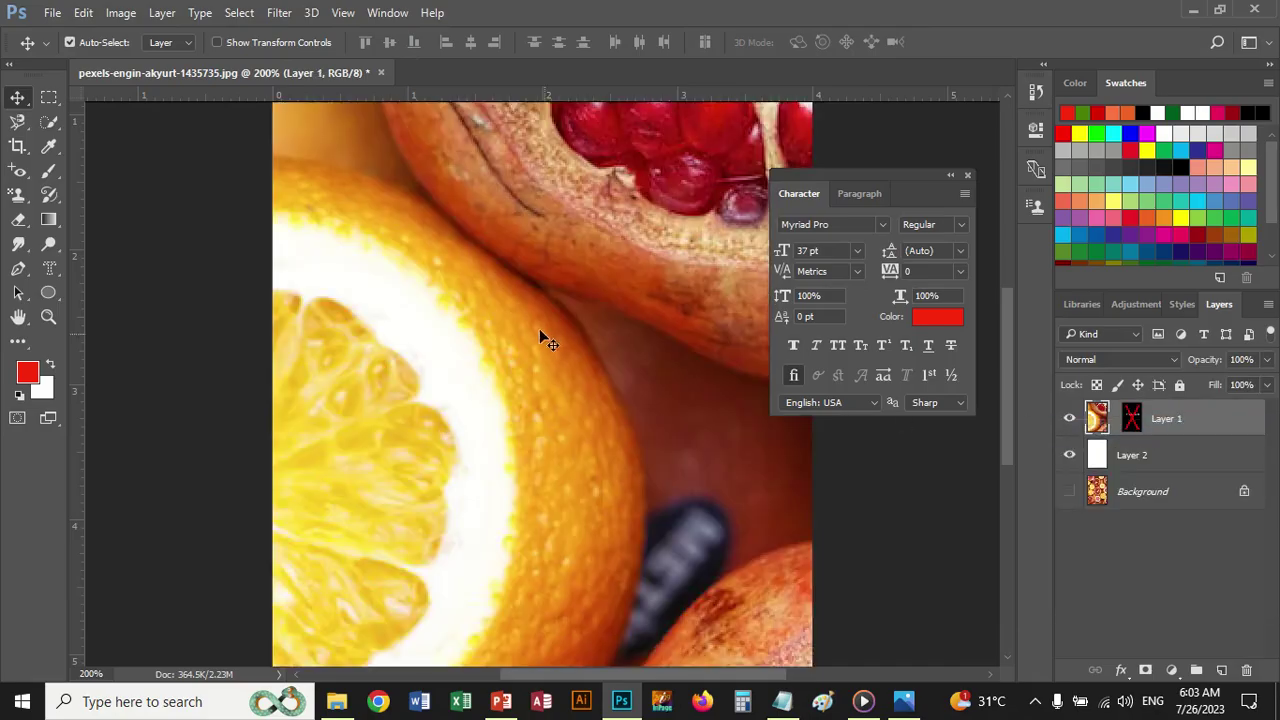
right_click(1131, 419)
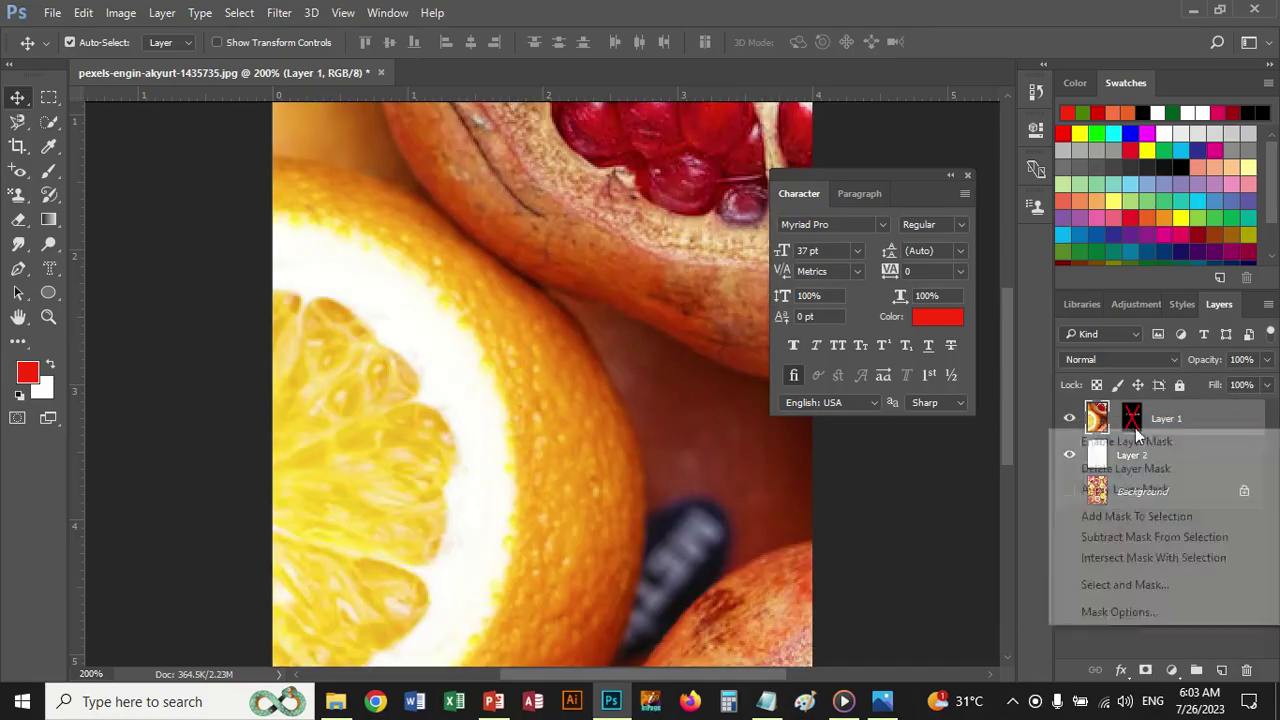
left_click(1120, 442)
Step: Shift the white layer about 0.14 inches left and 0.25 inches down, and move Layer 1's text mask higher on the canvas
left_click_drag(520, 320, 491, 346)
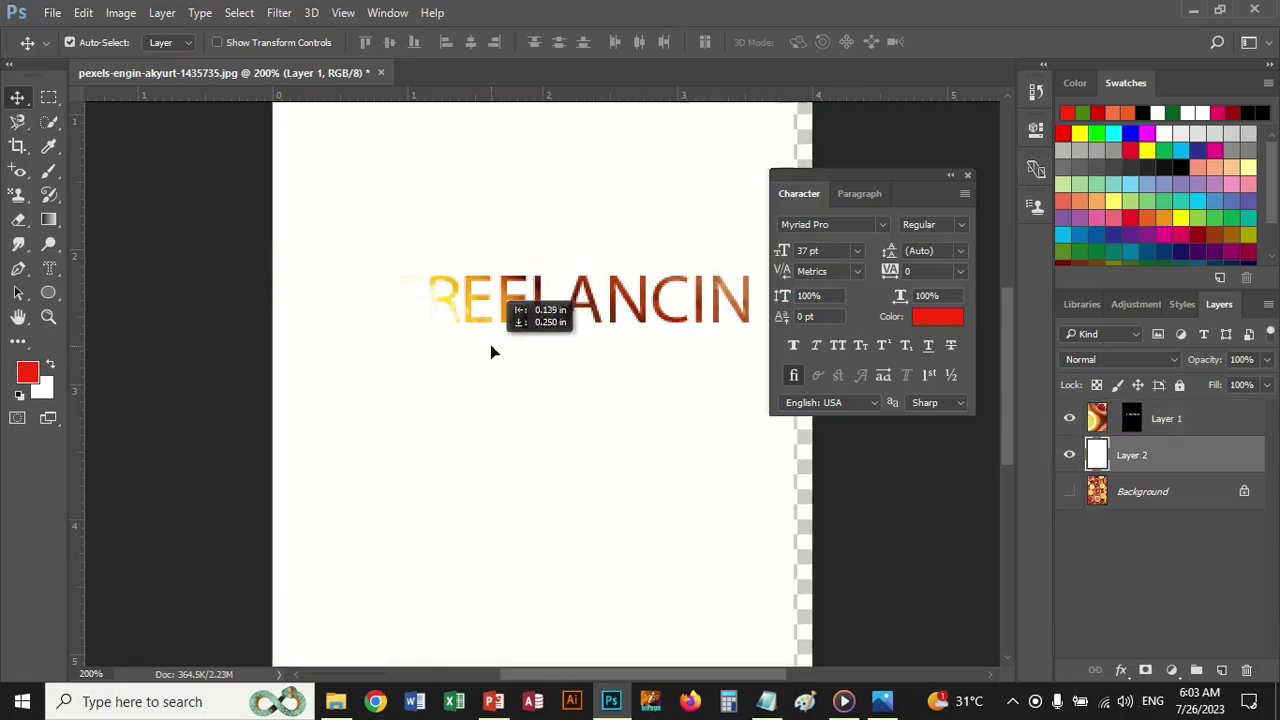
left_click(1132, 419)
left_click_drag(647, 307, 637, 226)
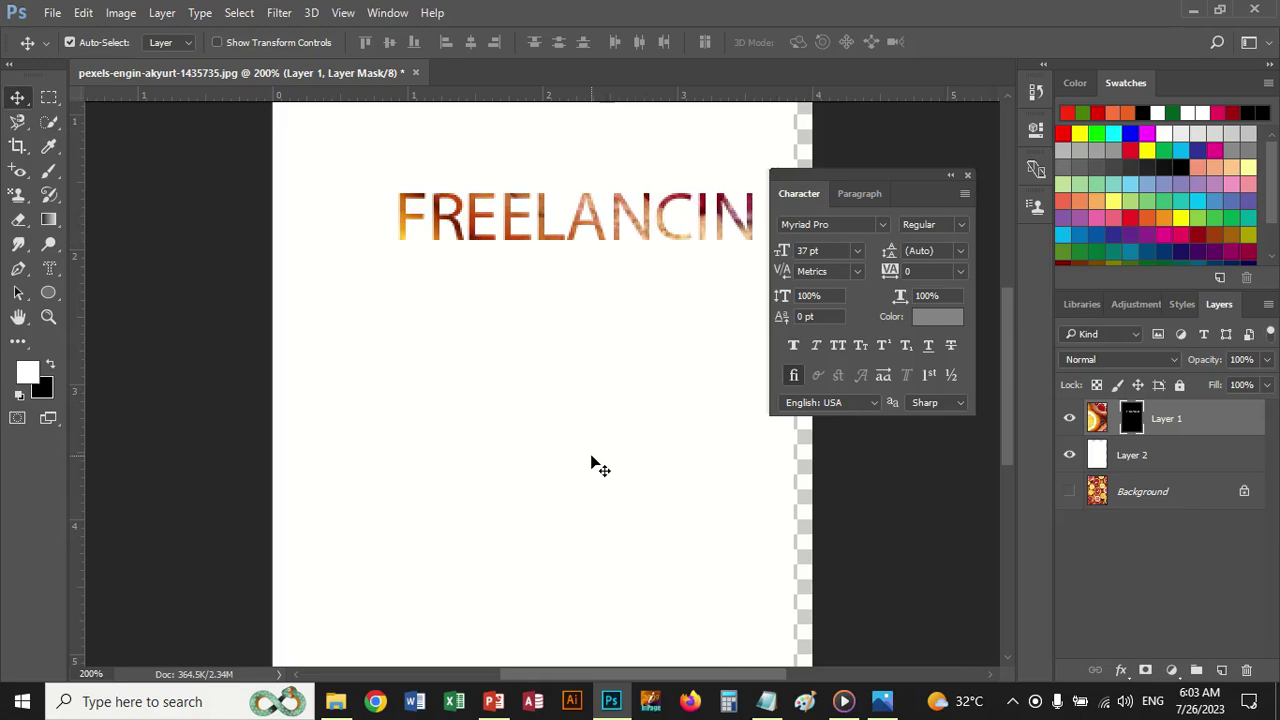
Step: Close the fruit photo document without saving its changes
left_click(415, 73)
left_click(641, 284)
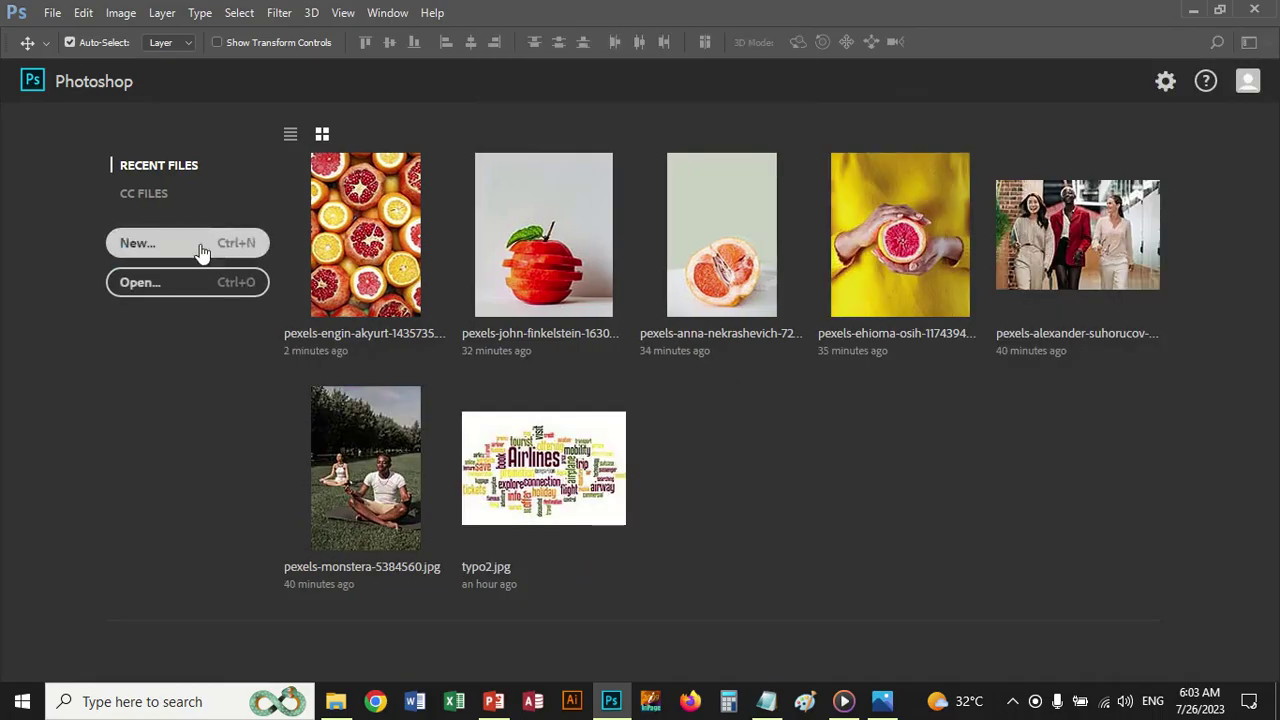
left_click(721, 235)
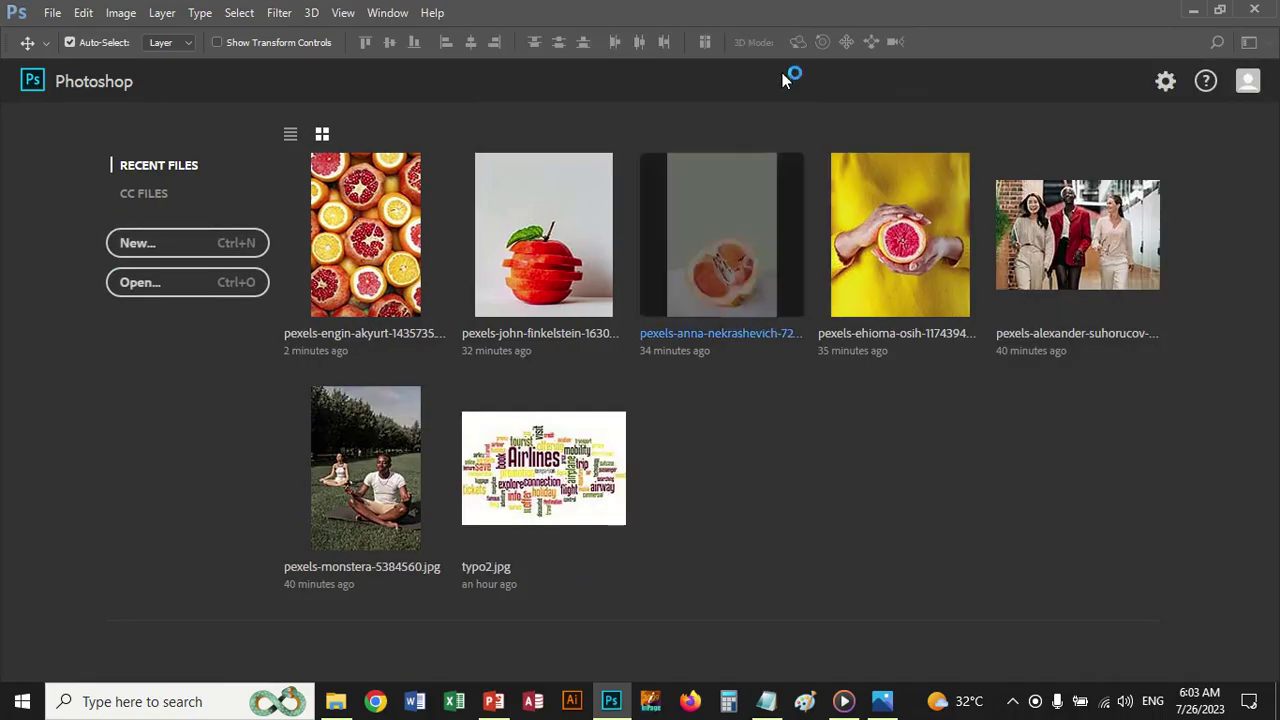
Step: Create a new document from the Landscape, 2 x 3 photo preset at 300 ppi and hide its guides
left_click(203, 250)
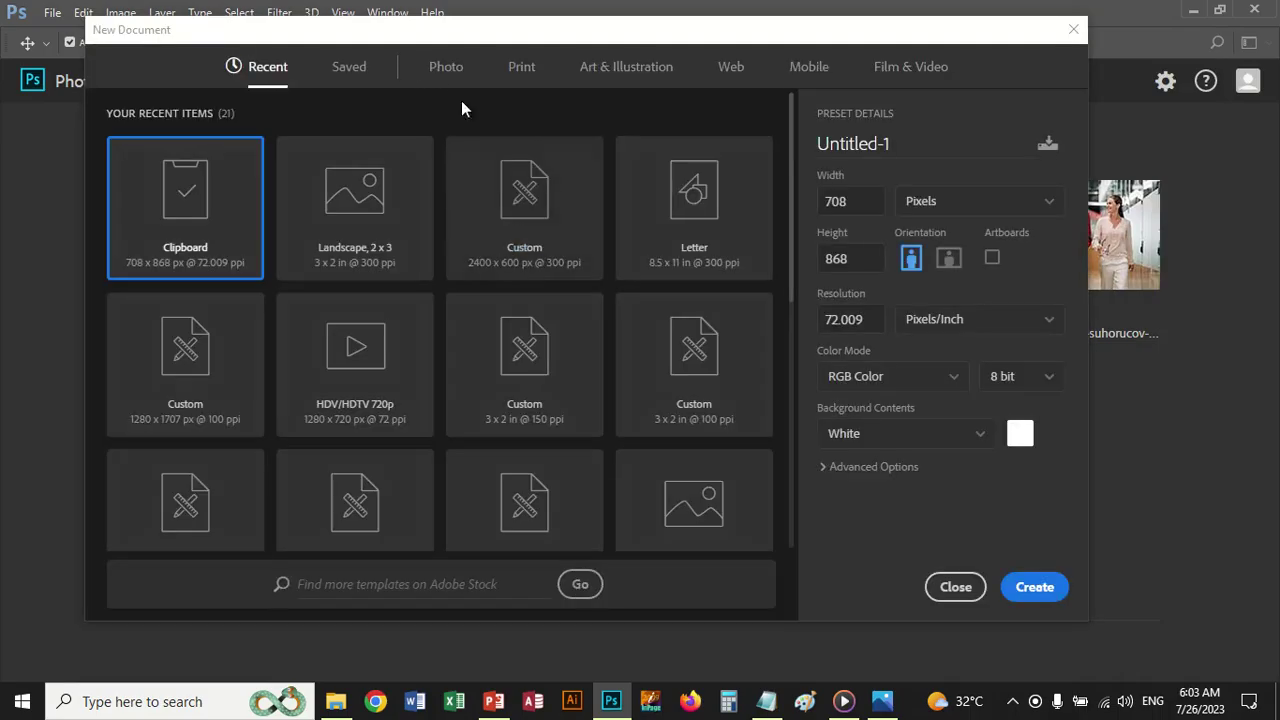
left_click(446, 68)
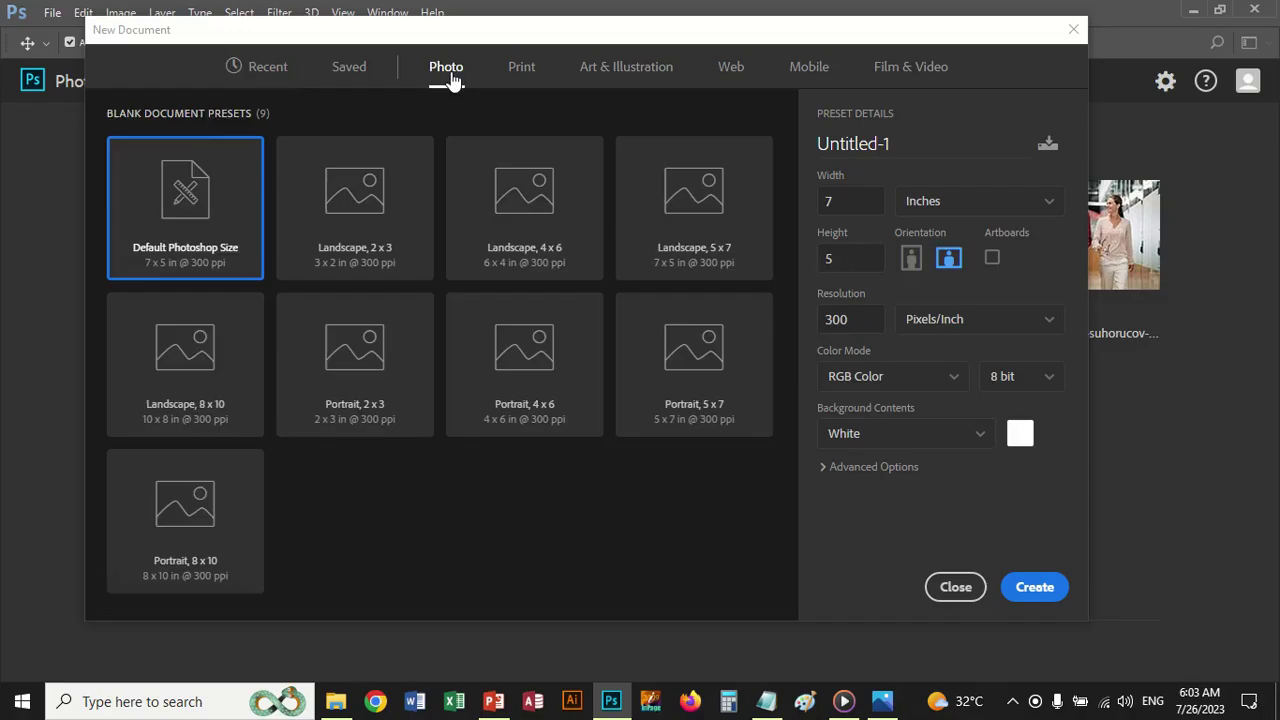
left_click(385, 220)
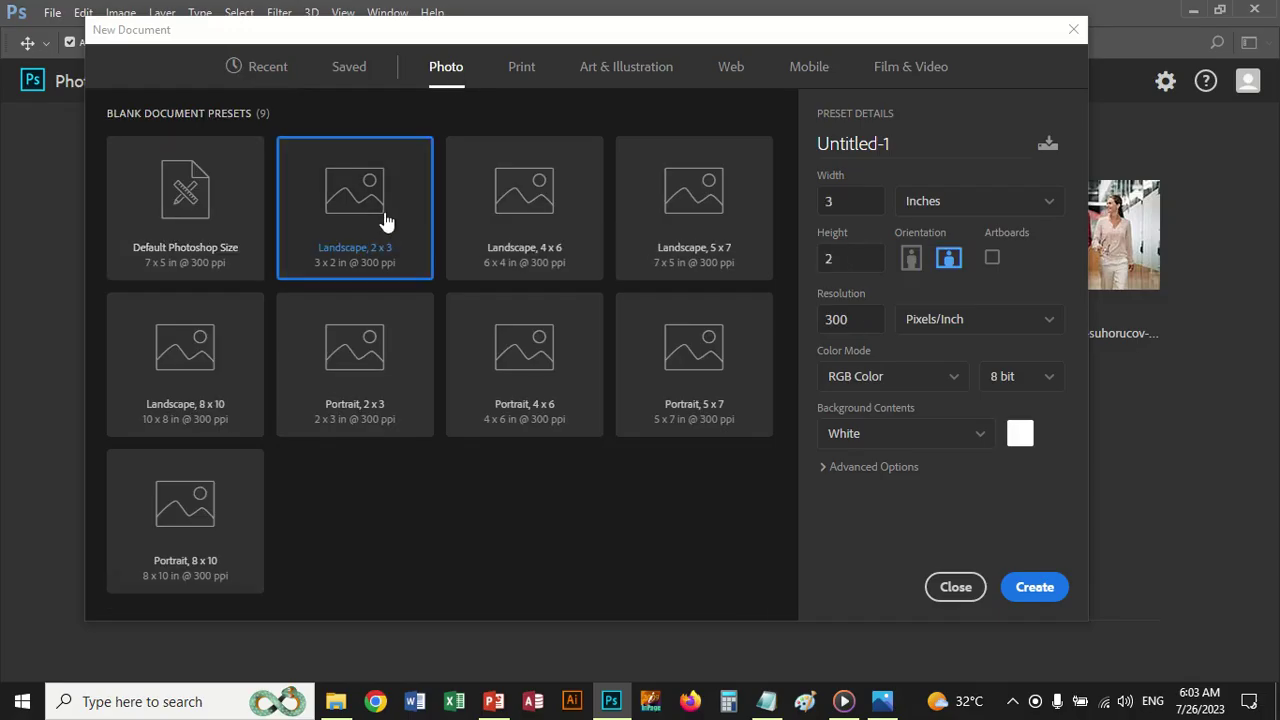
left_click(1035, 590)
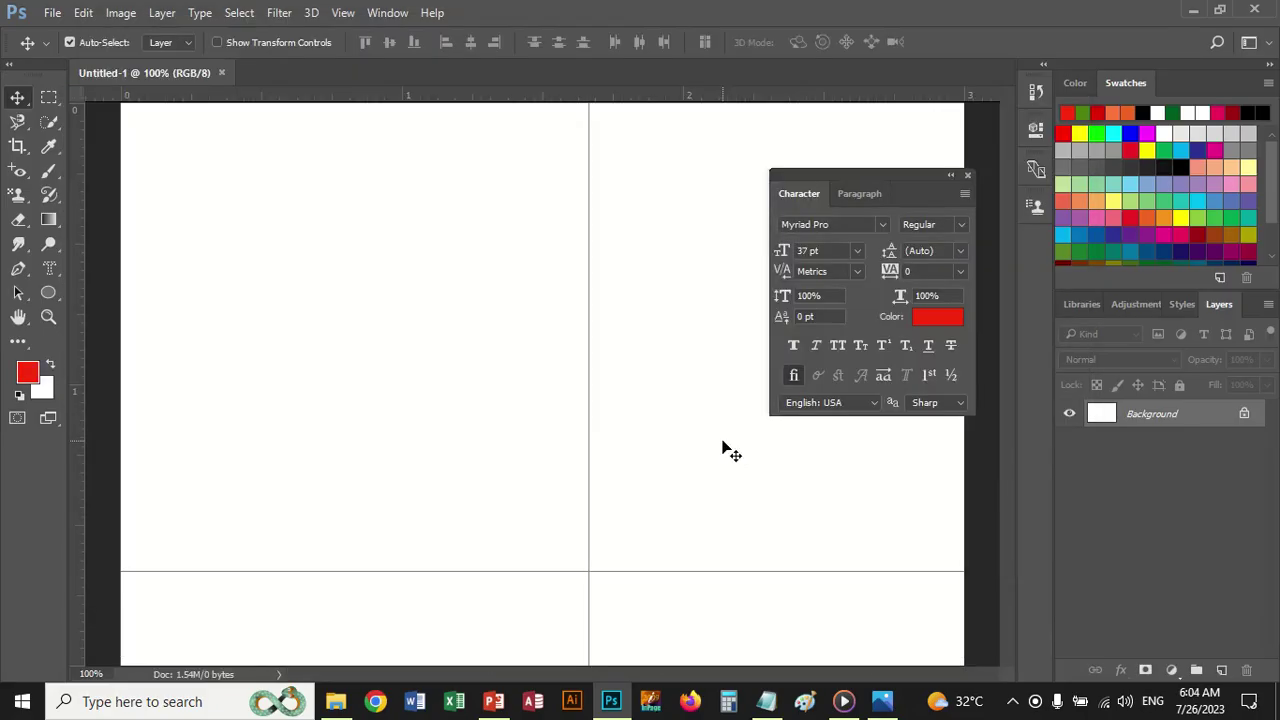
key("ctrl+semicolon")
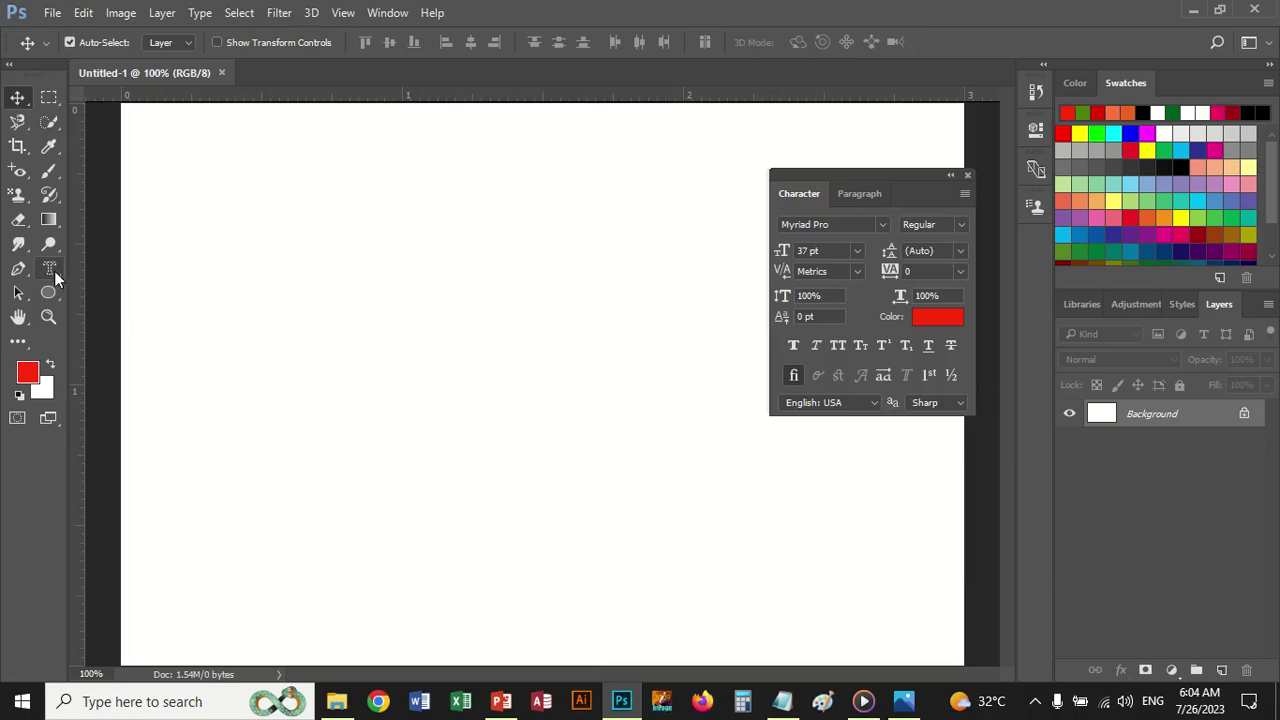
Step: Draw a fish custom shape in Shape mode, about 415 by 285 px, in the middle of the canvas
left_click_drag(55, 270, 90, 271)
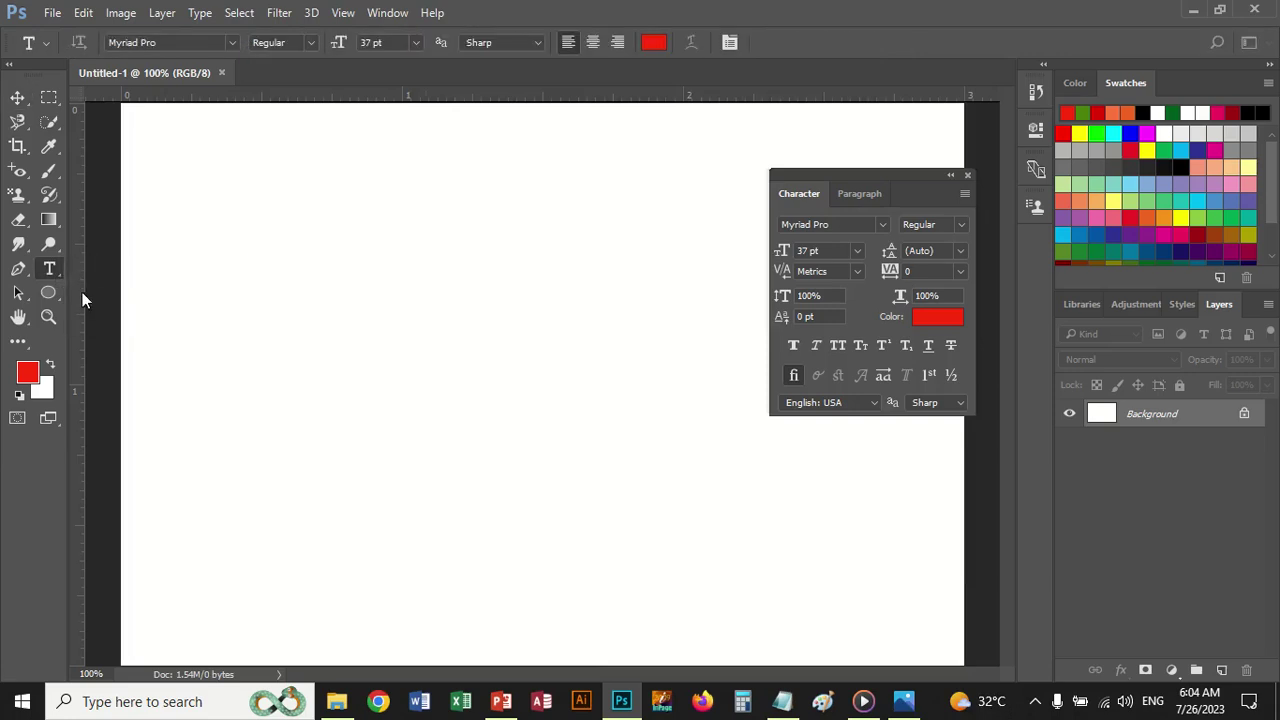
left_click(49, 293)
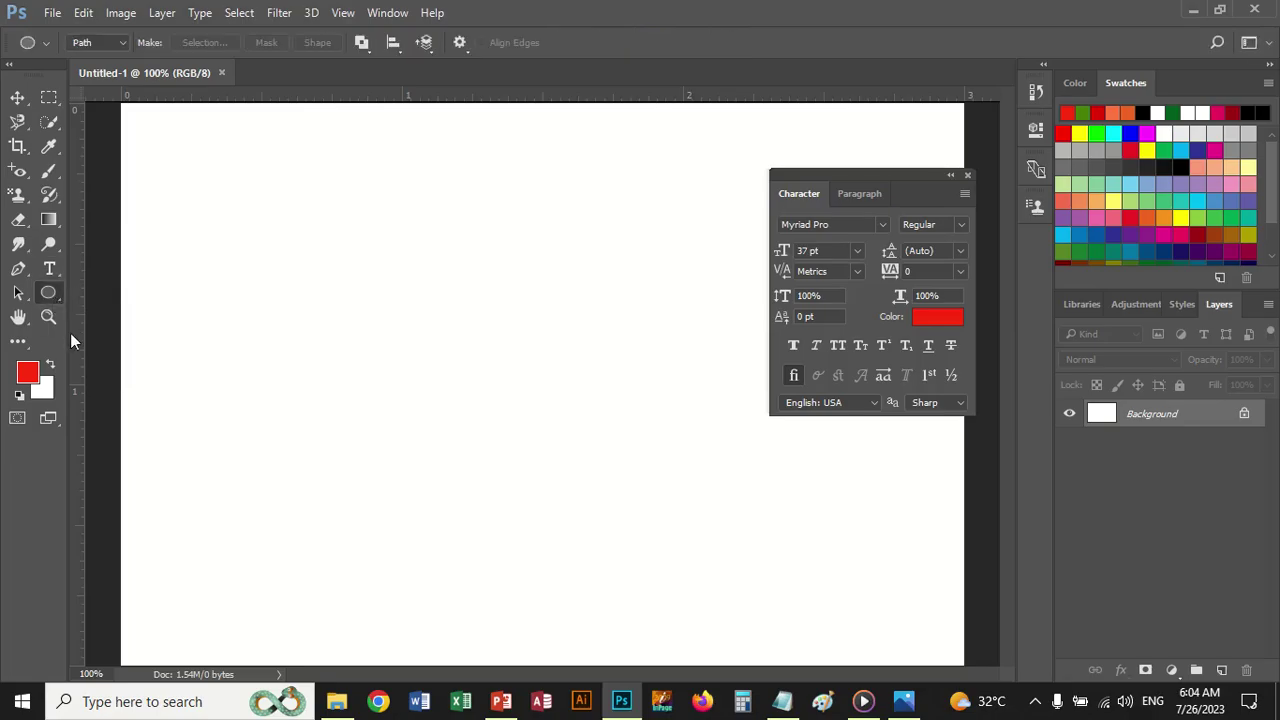
left_click_drag(55, 296, 114, 382)
left_click(545, 44)
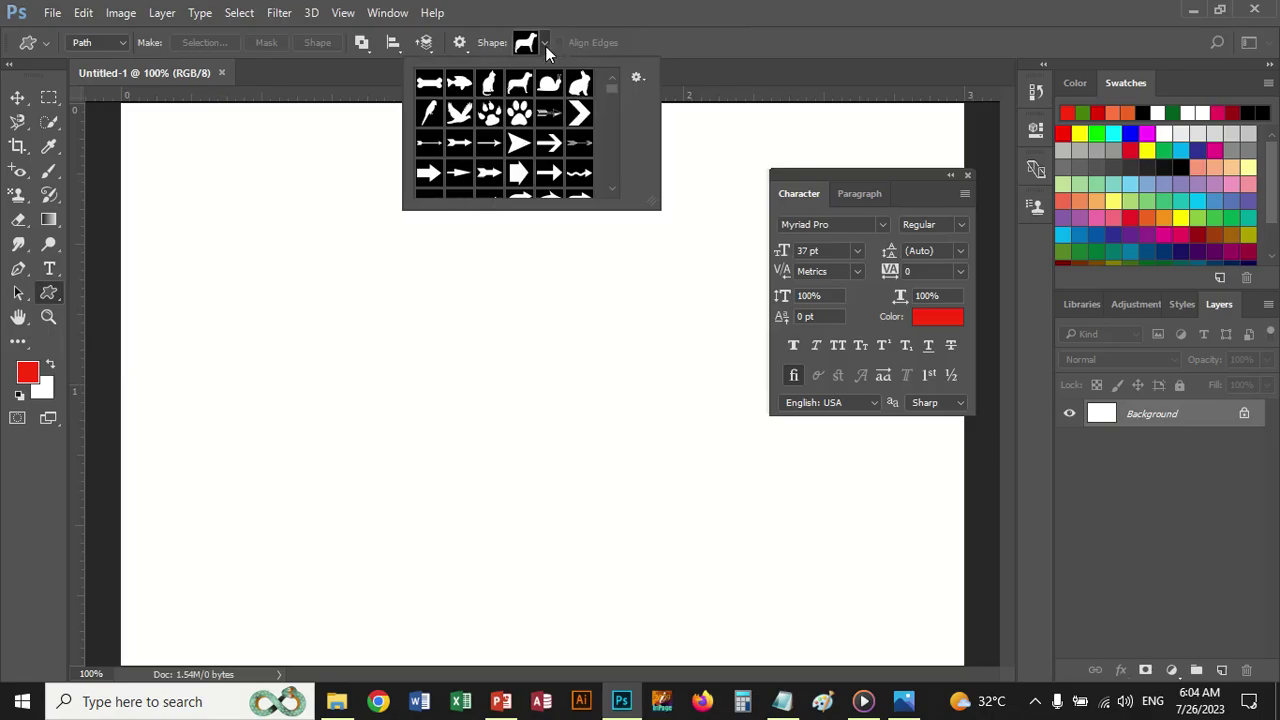
left_click(460, 86)
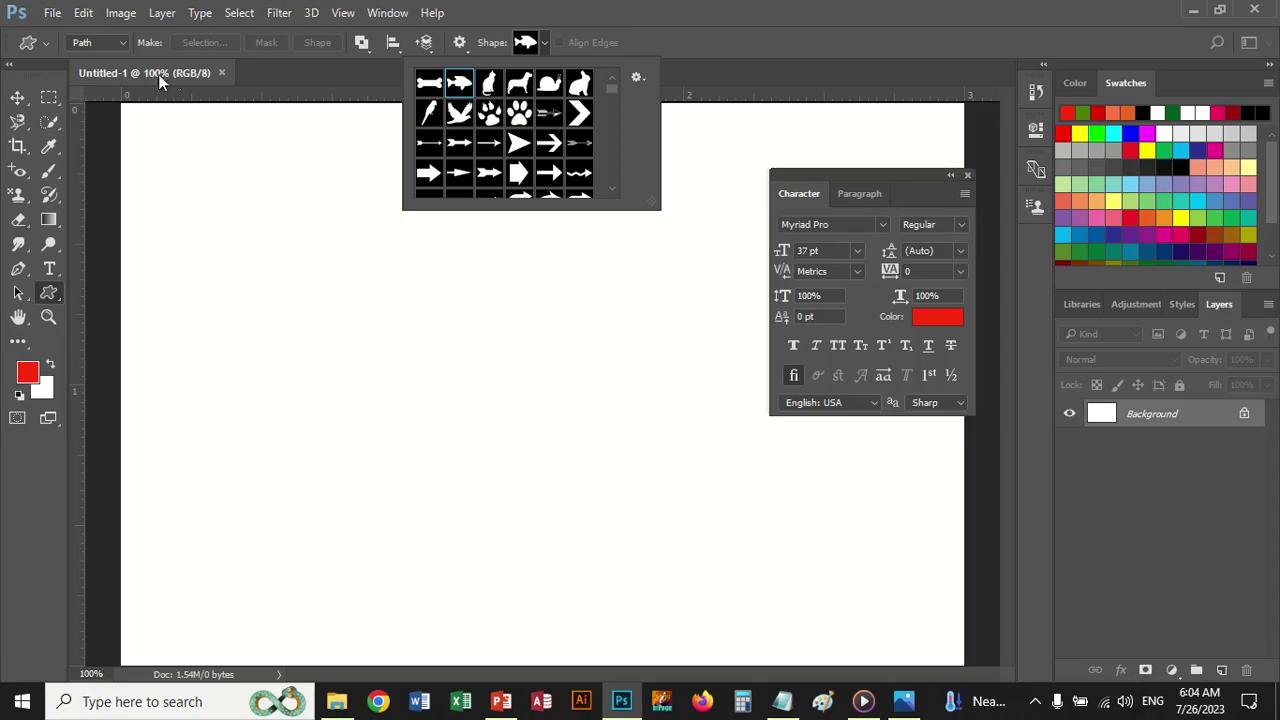
left_click(120, 41)
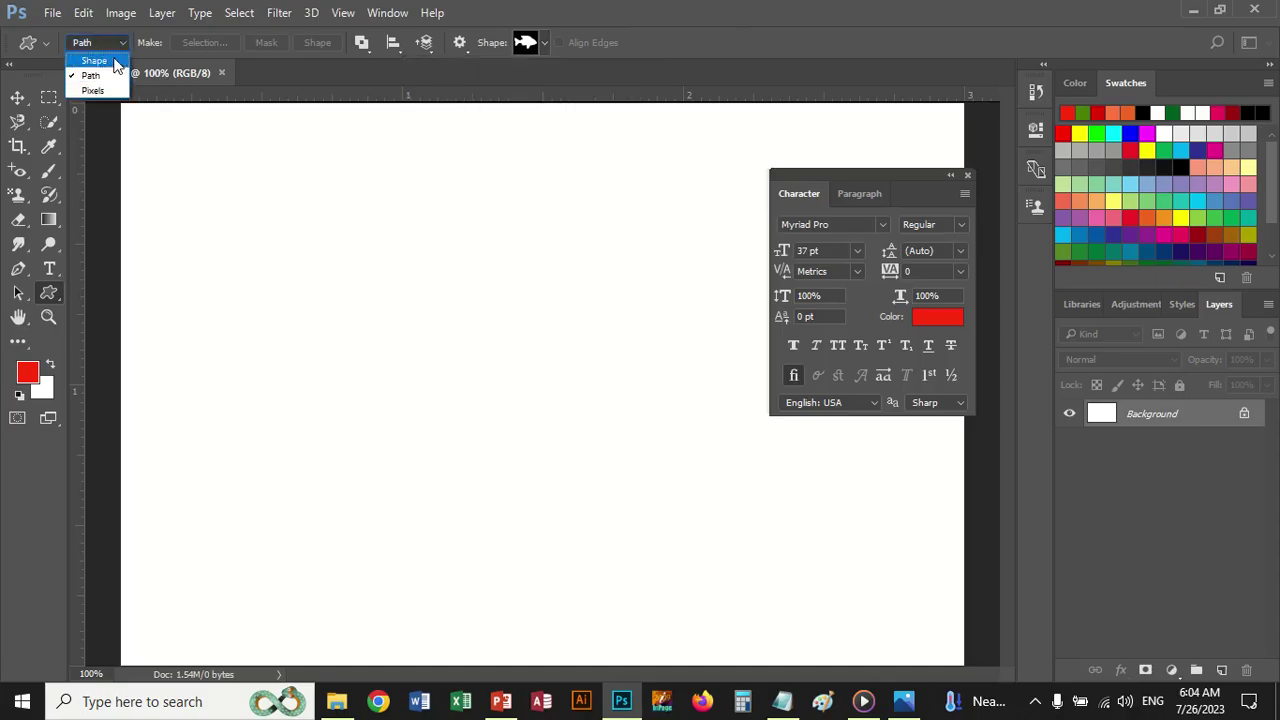
left_click(86, 57)
left_click_drag(318, 270, 706, 534)
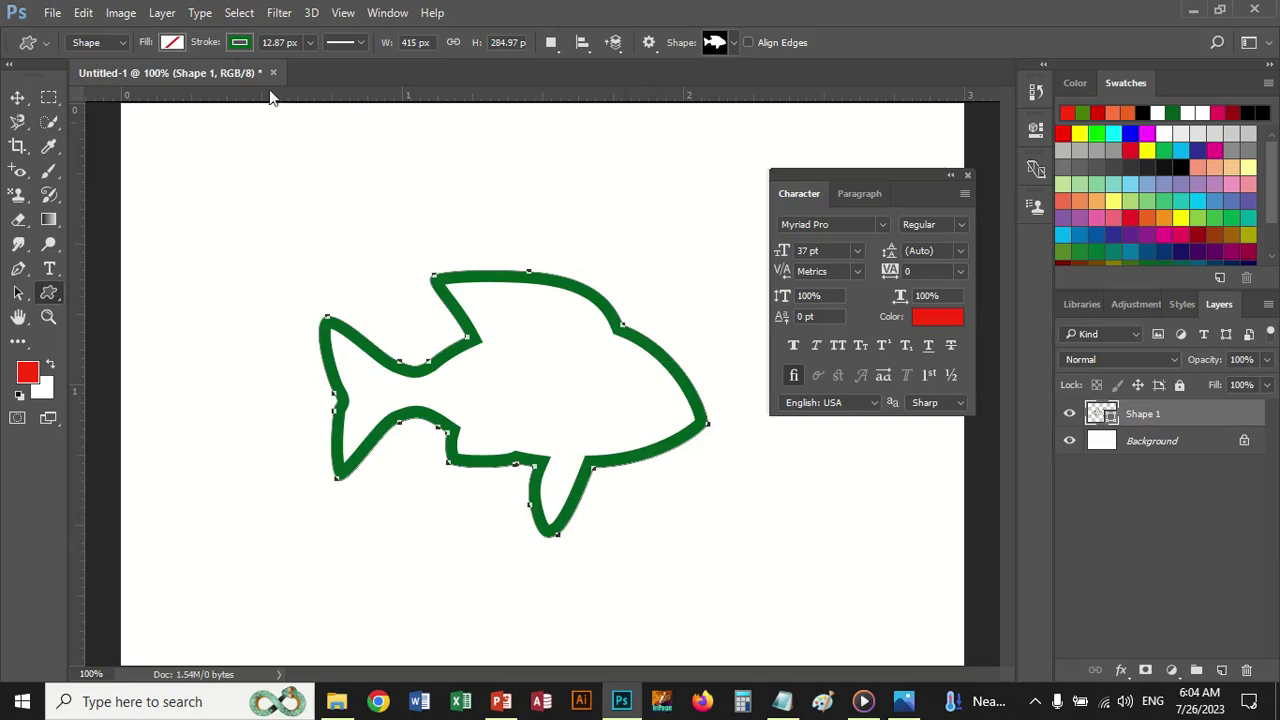
Step: Set the fish outline's stroke width to 0.66 px
left_click(309, 44)
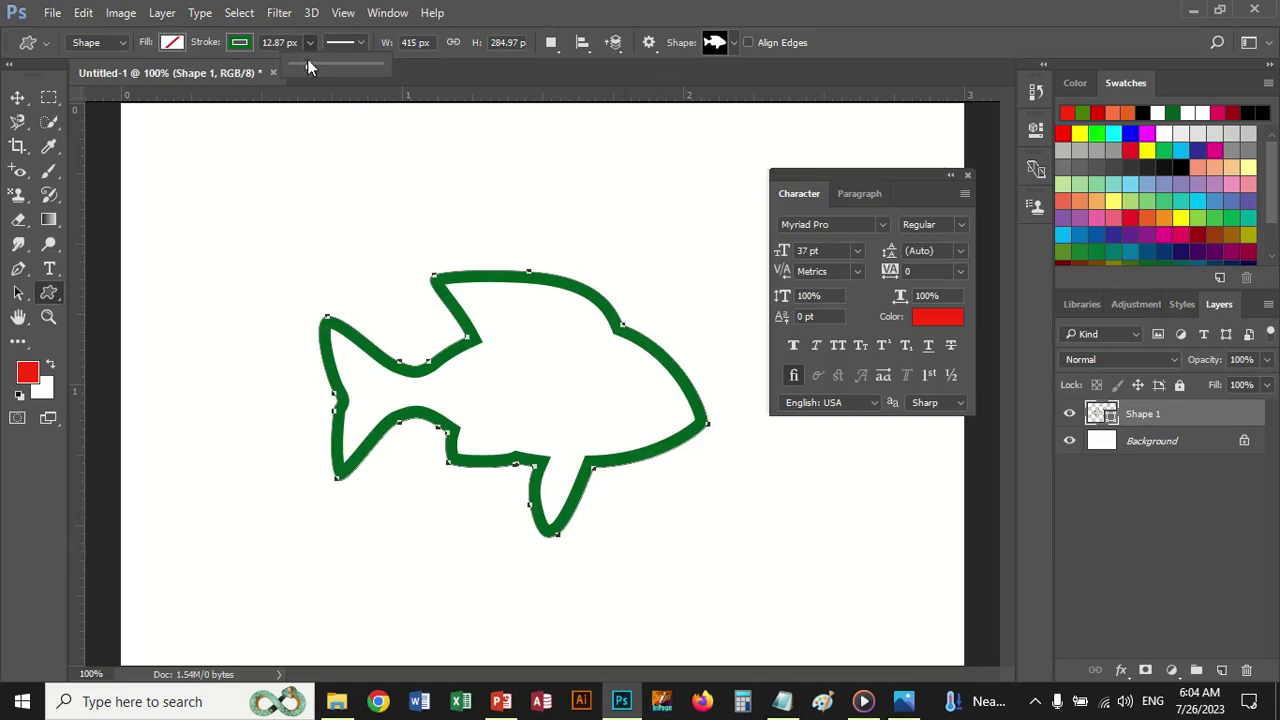
left_click_drag(295, 65, 294, 65)
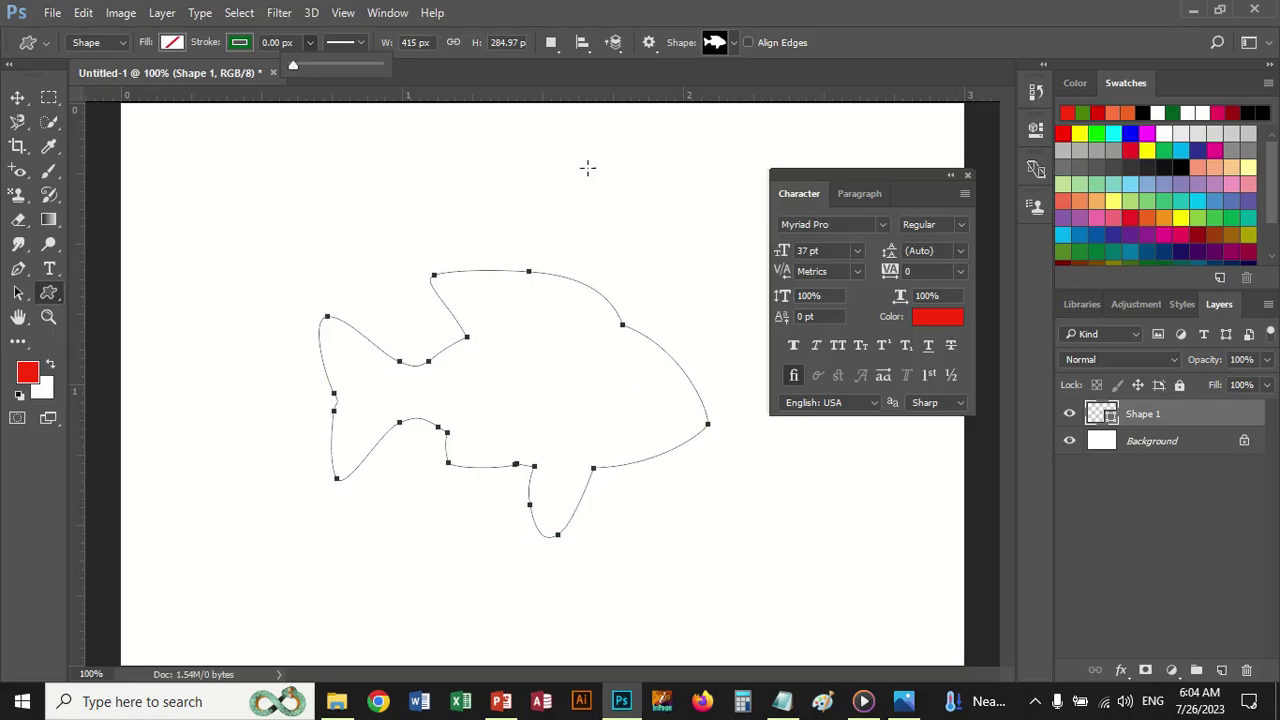
mouse_move(455, 6)
left_click(510, 38)
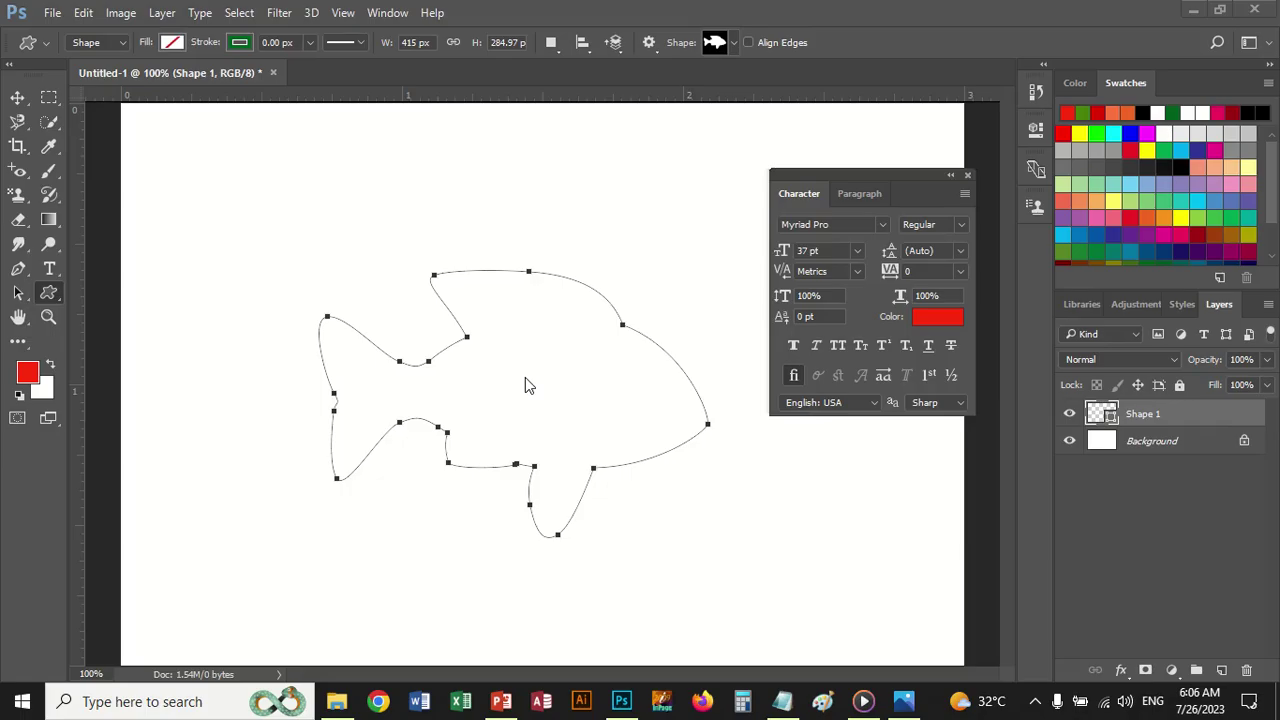
right_click(1110, 416)
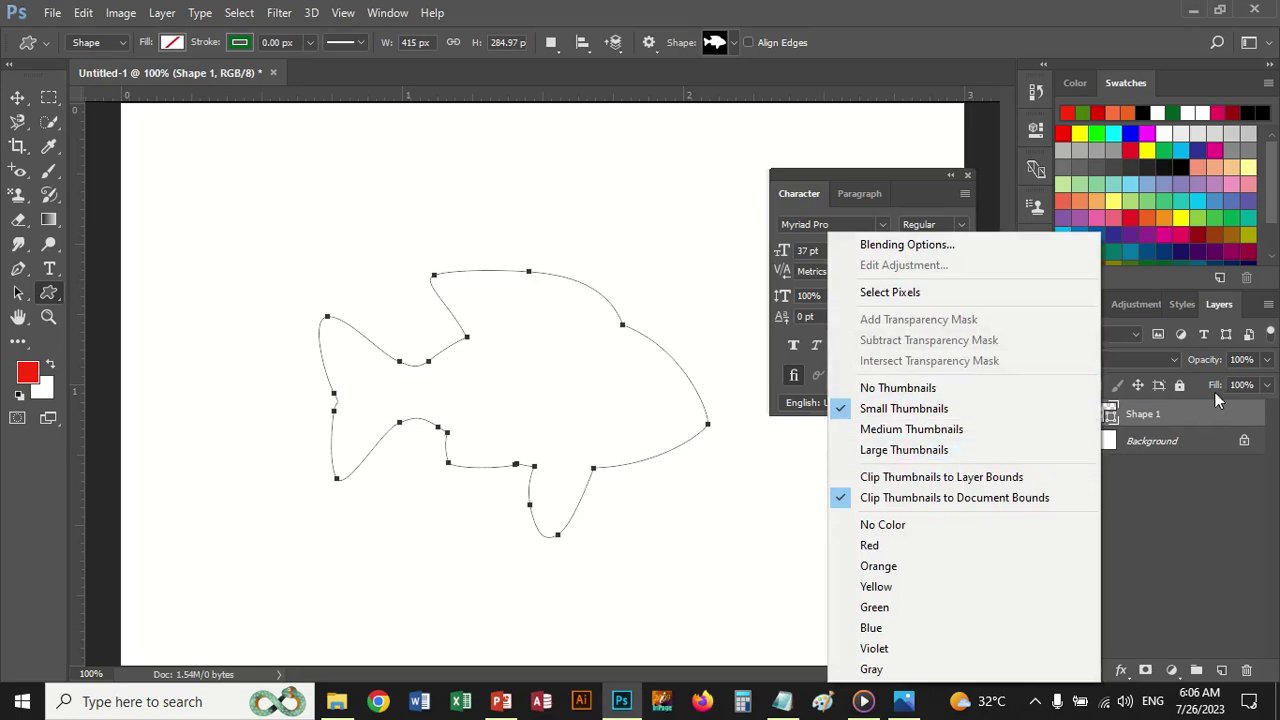
left_click(1190, 420)
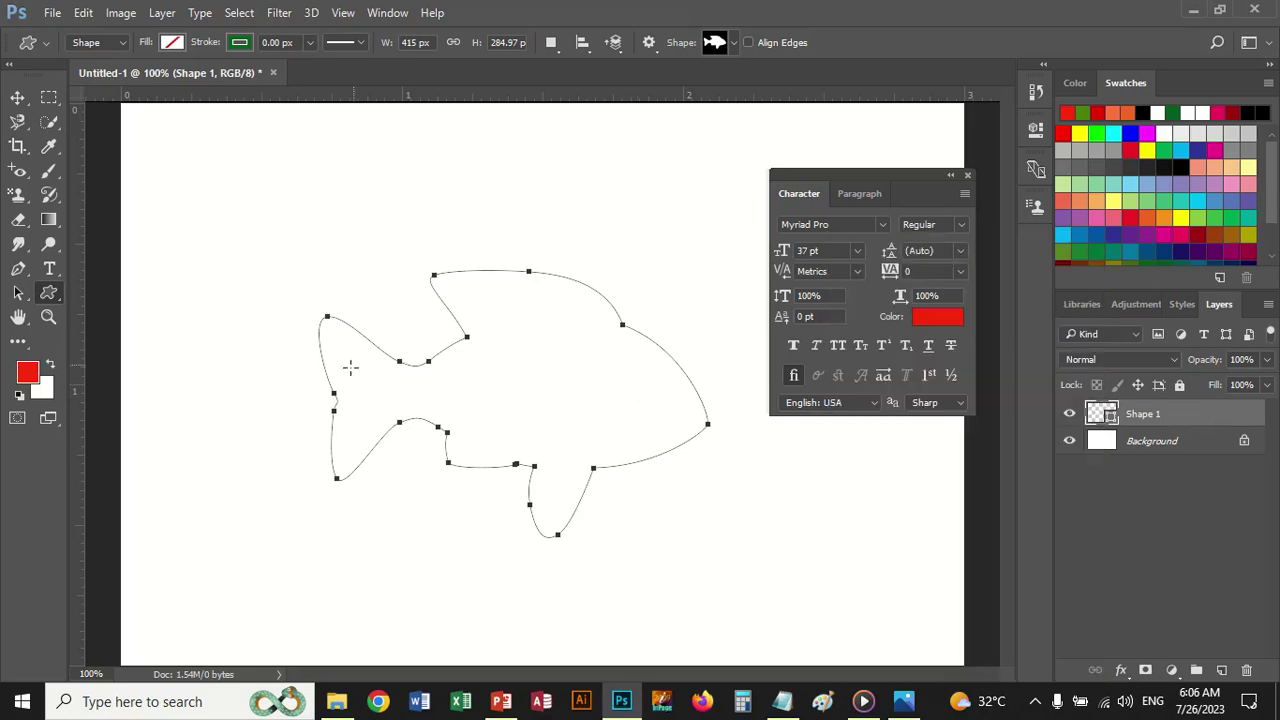
left_click(310, 42)
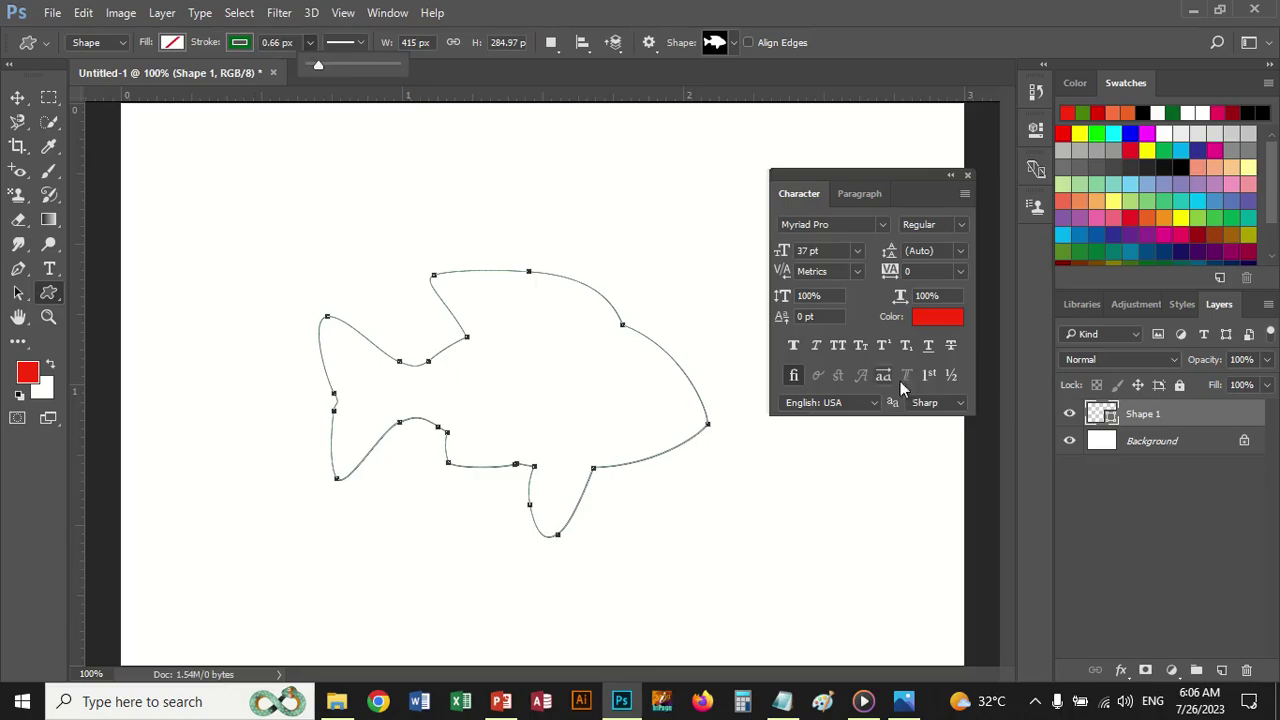
Step: Rasterize the fish's Shape 1 layer, then hide the layer and show it again
left_click(1150, 425)
right_click(1150, 425)
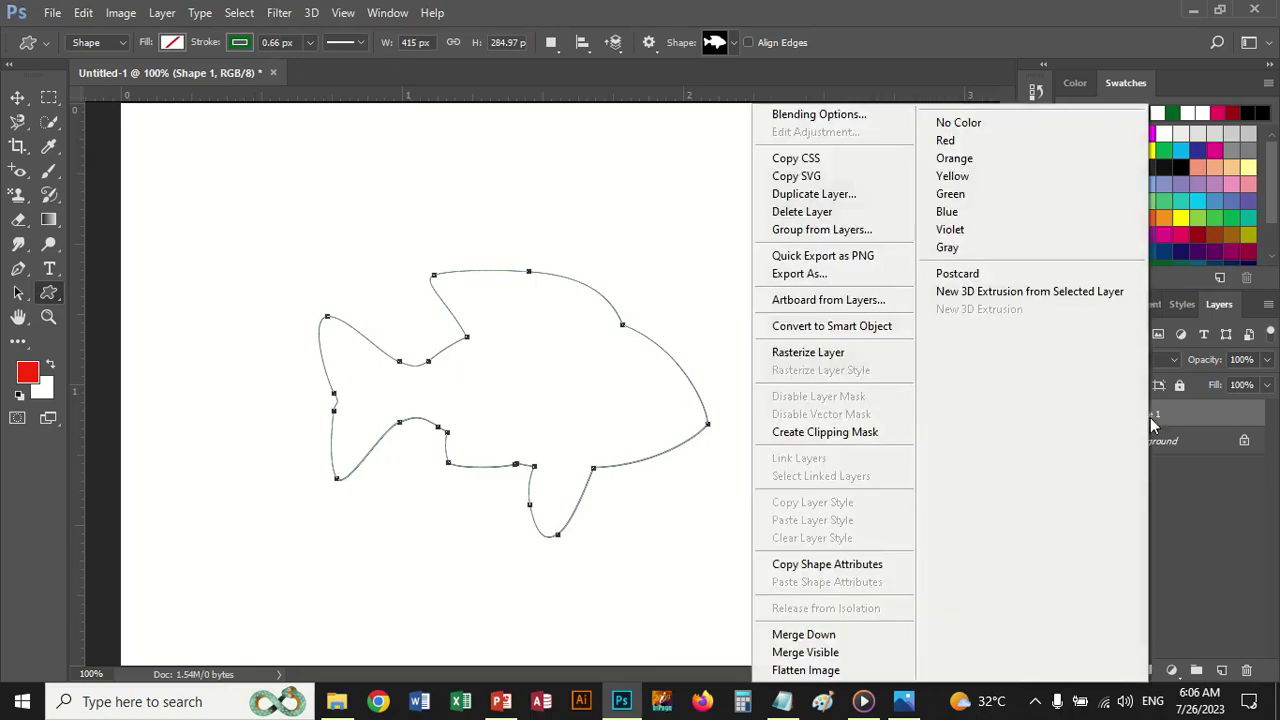
left_click(838, 352)
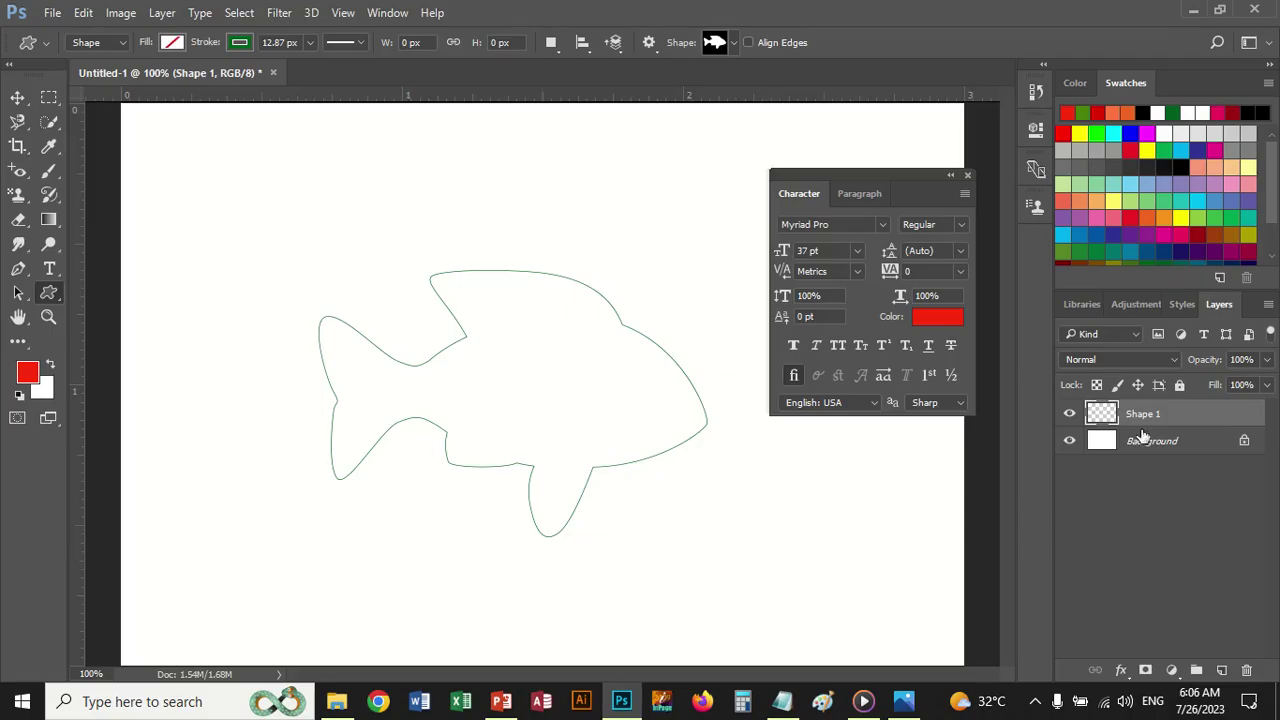
left_click(1069, 414)
left_click(1069, 414)
Step: Set the Brush tool to a hard round tip of 1 px and undo the red trial stroke on the tail
left_click(52, 171)
right_click(55, 168)
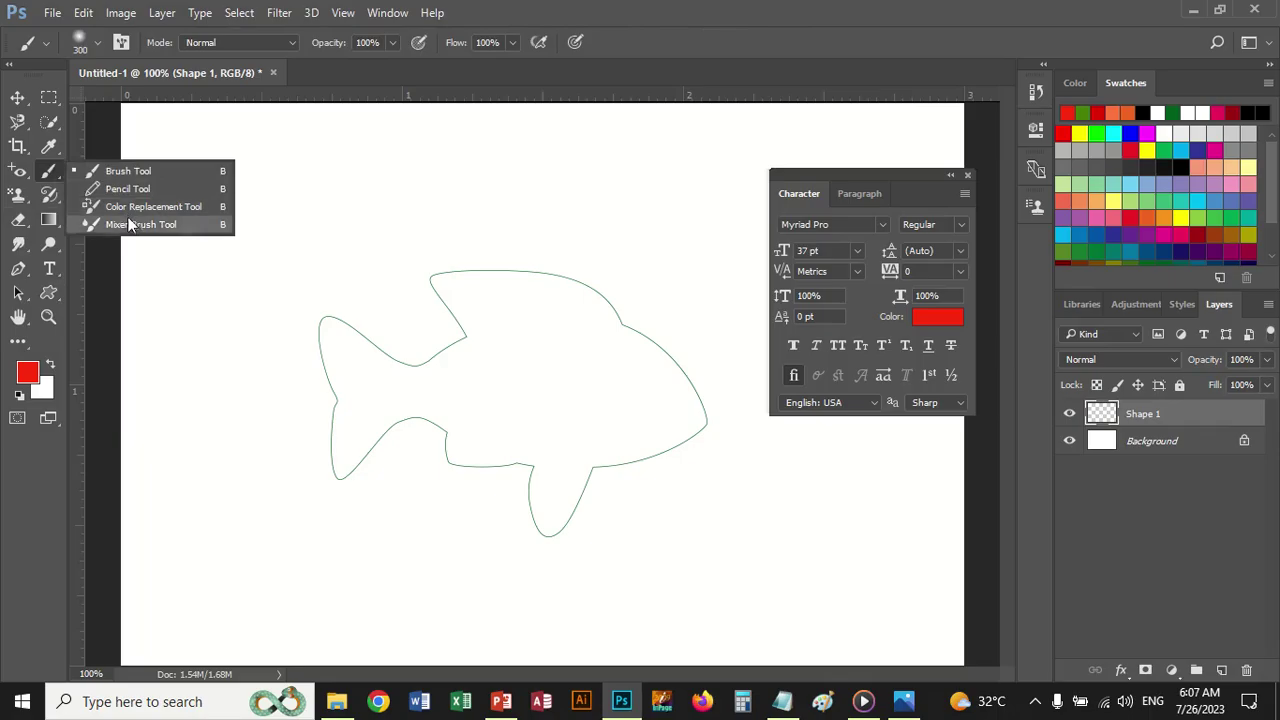
left_click(125, 174)
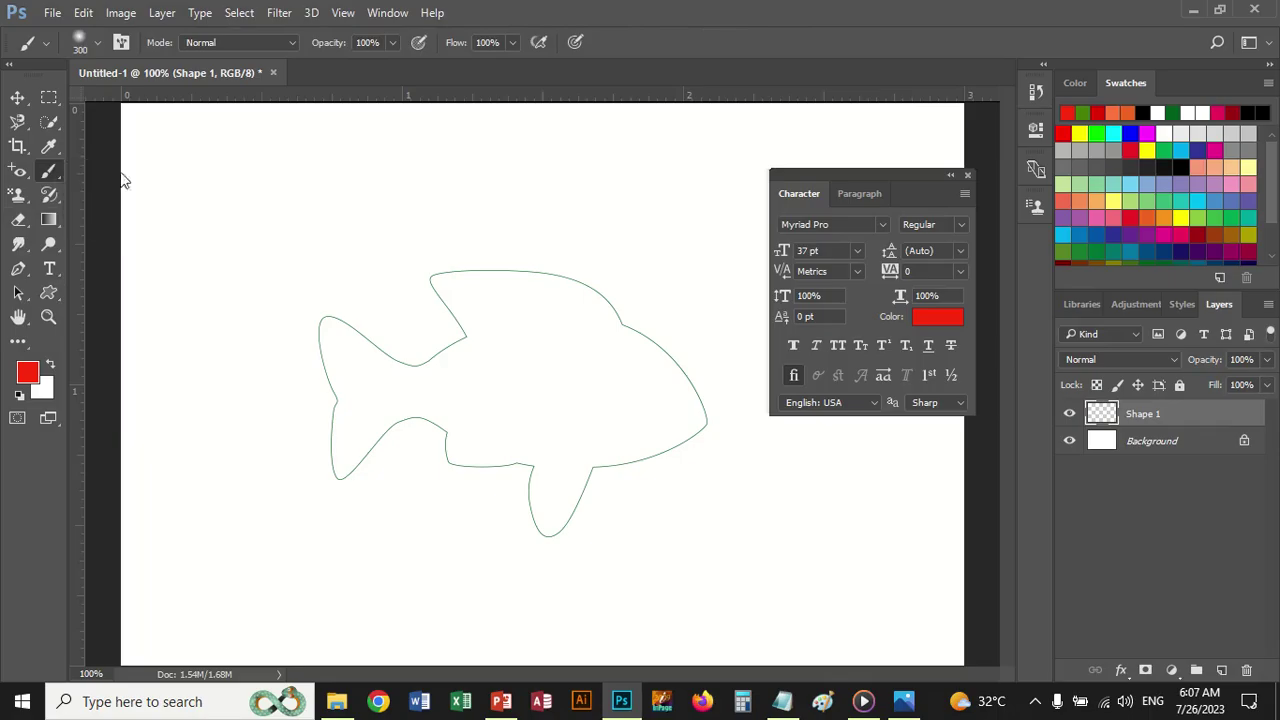
left_click(99, 42)
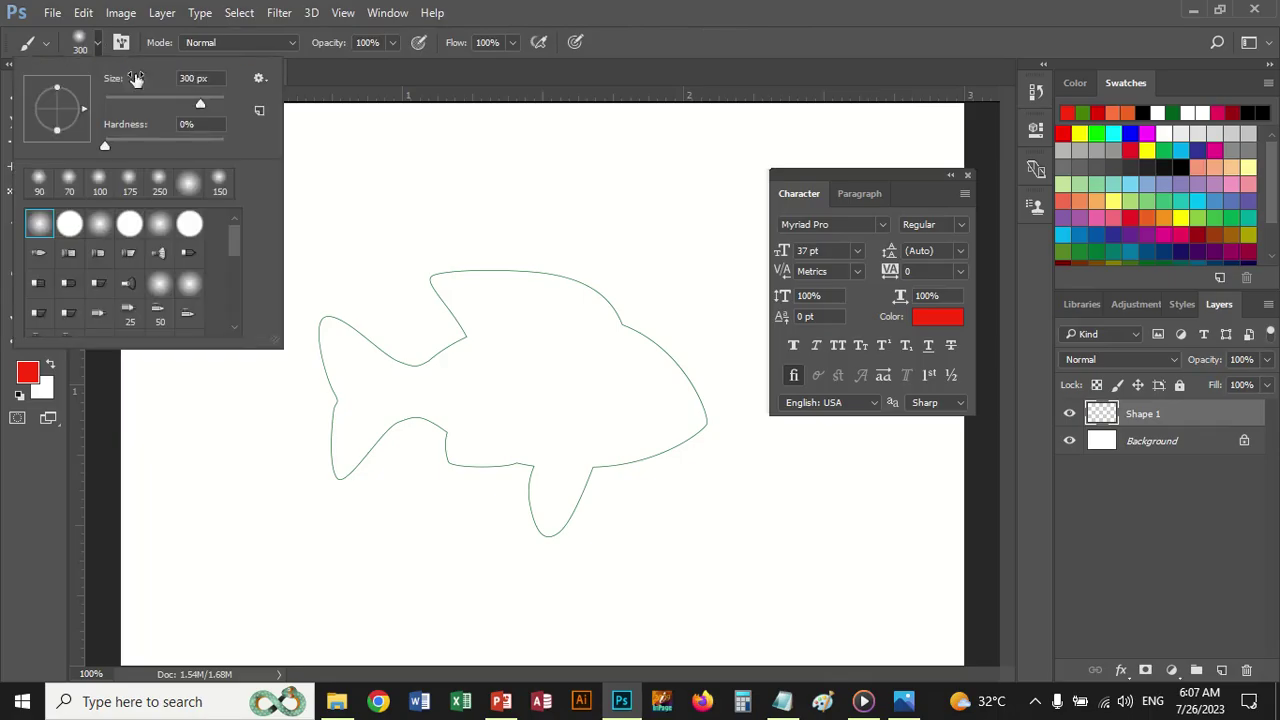
left_click_drag(201, 108, 115, 108)
left_click(69, 225)
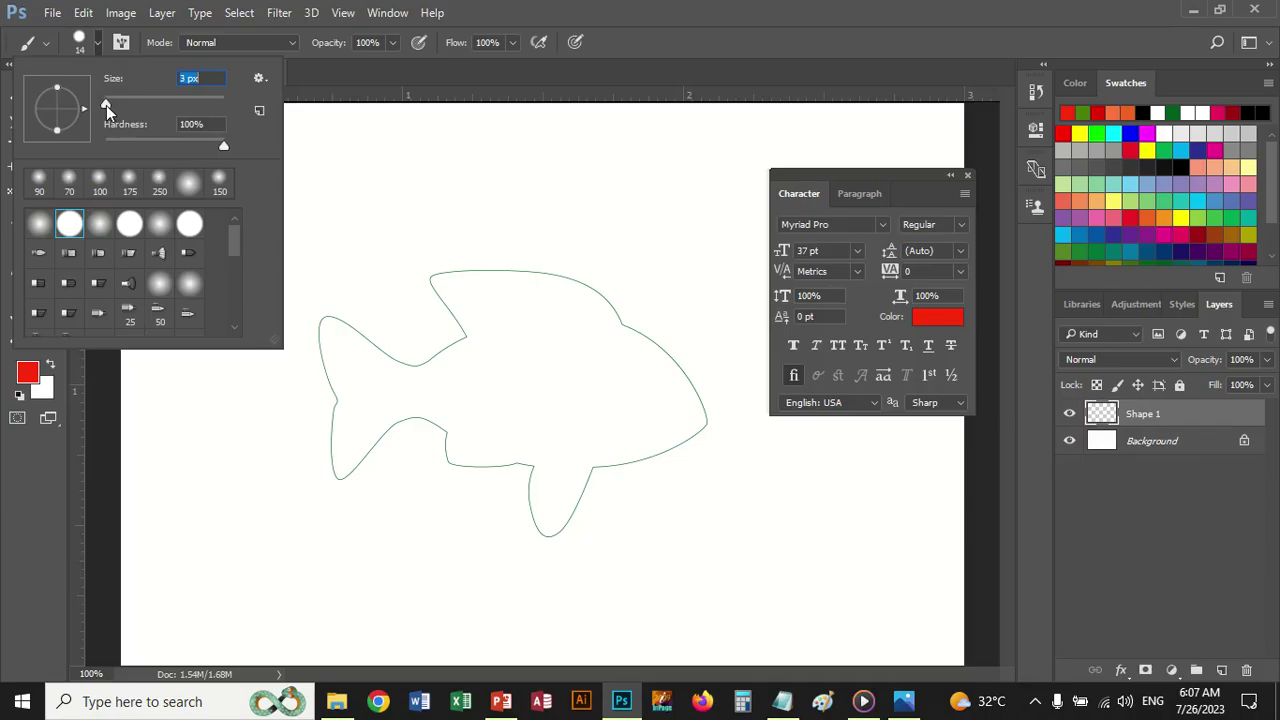
left_click(101, 42)
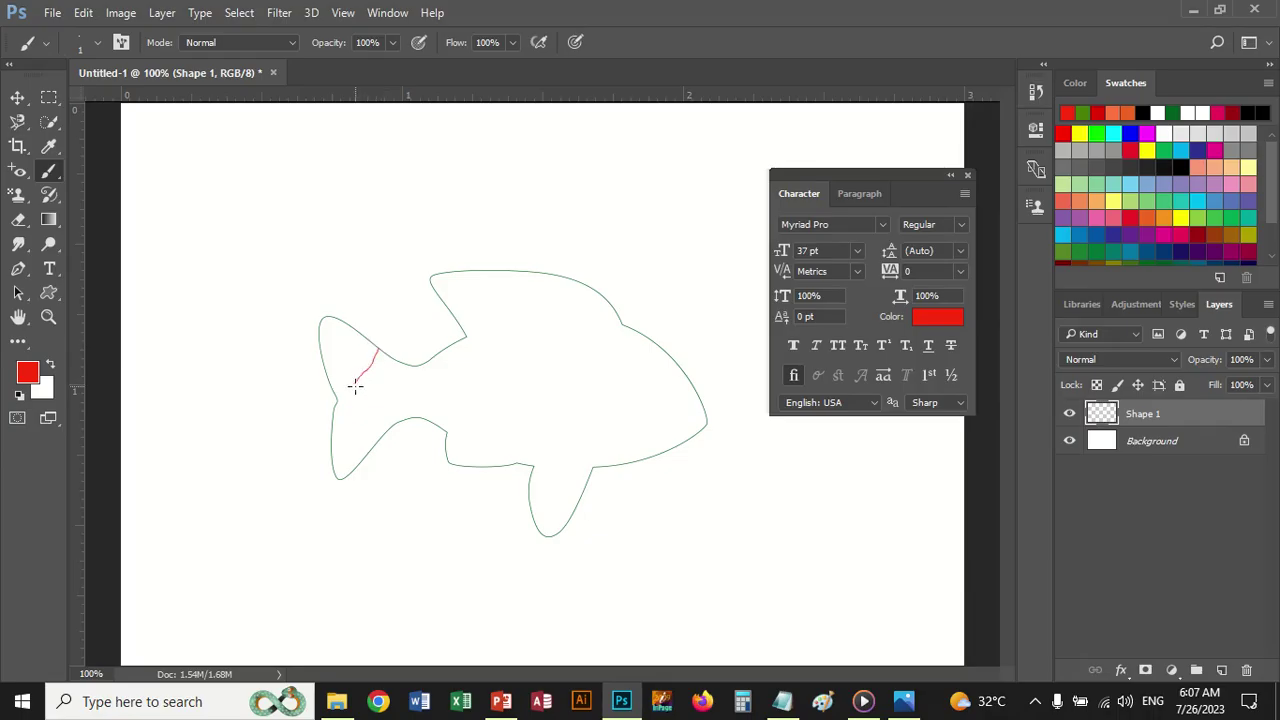
key("ctrl+z")
Step: On a new layer, brush red lines that divide the fish's tail and body into sections and separate the upper and lower fins
left_click(1222, 670)
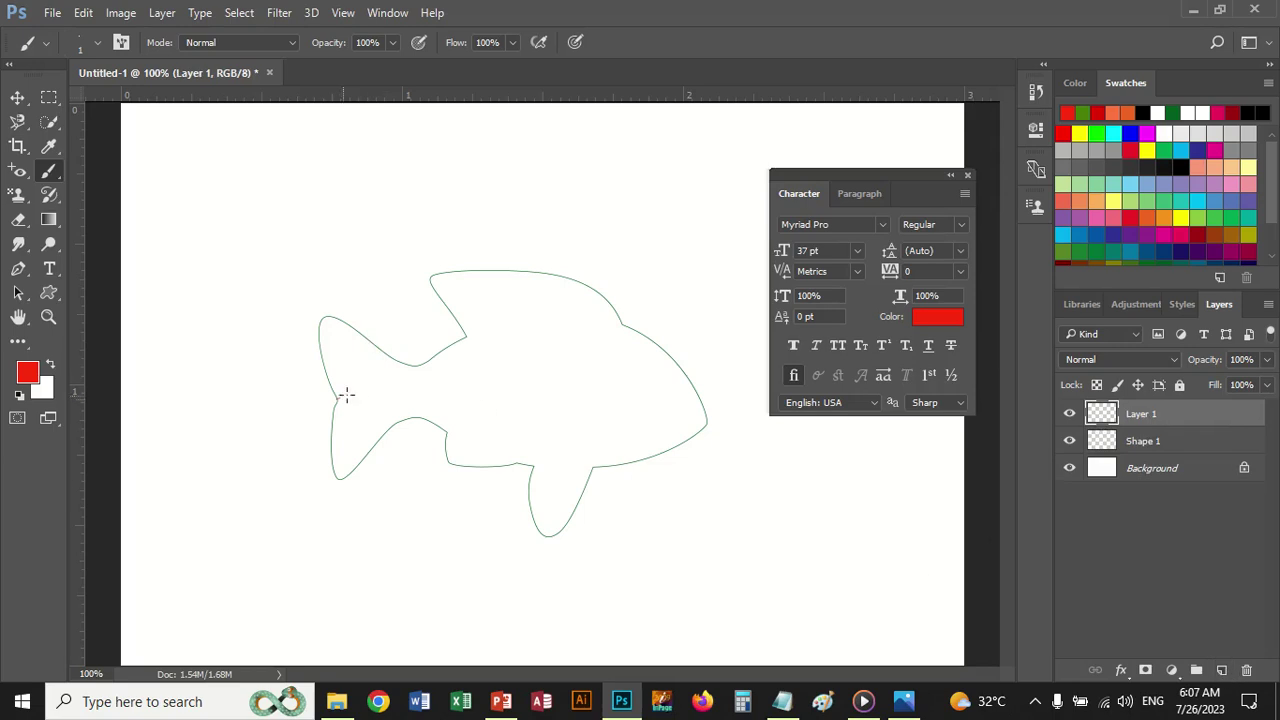
left_click_drag(339, 397, 388, 358)
left_click_drag(420, 364, 420, 415)
left_click_drag(466, 339, 459, 400)
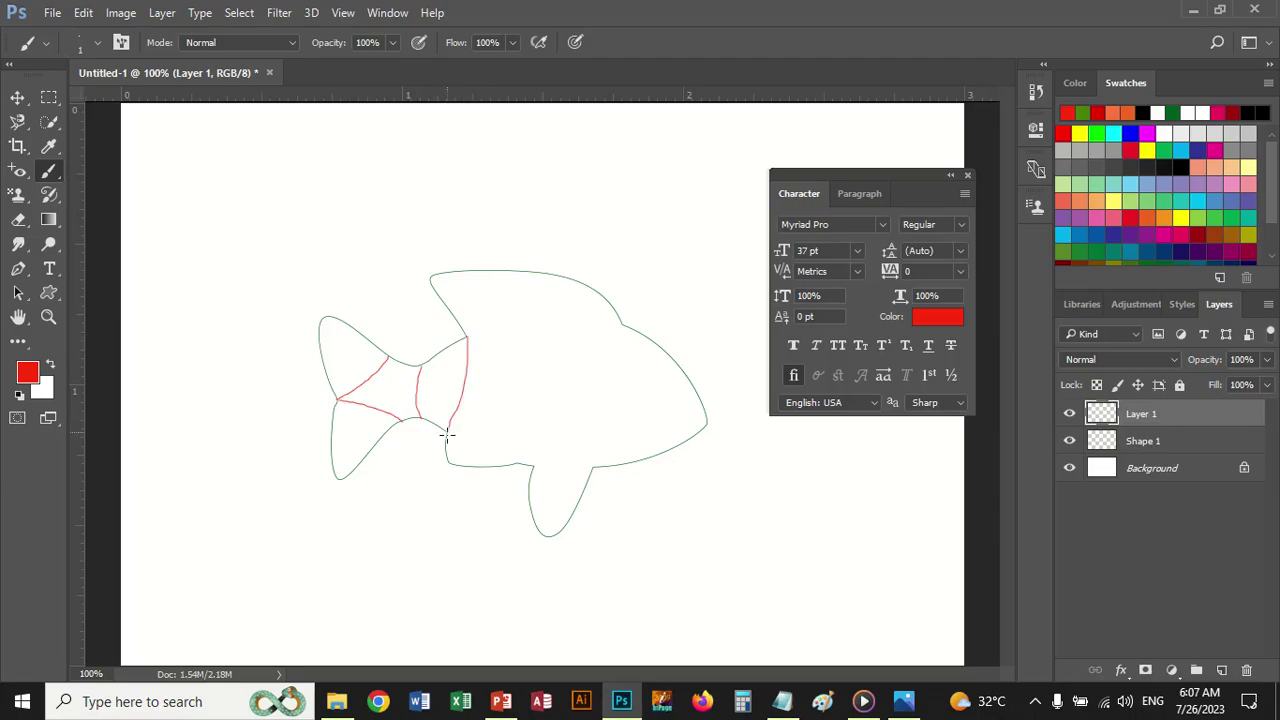
left_click_drag(466, 338, 620, 327)
left_click_drag(532, 465, 591, 465)
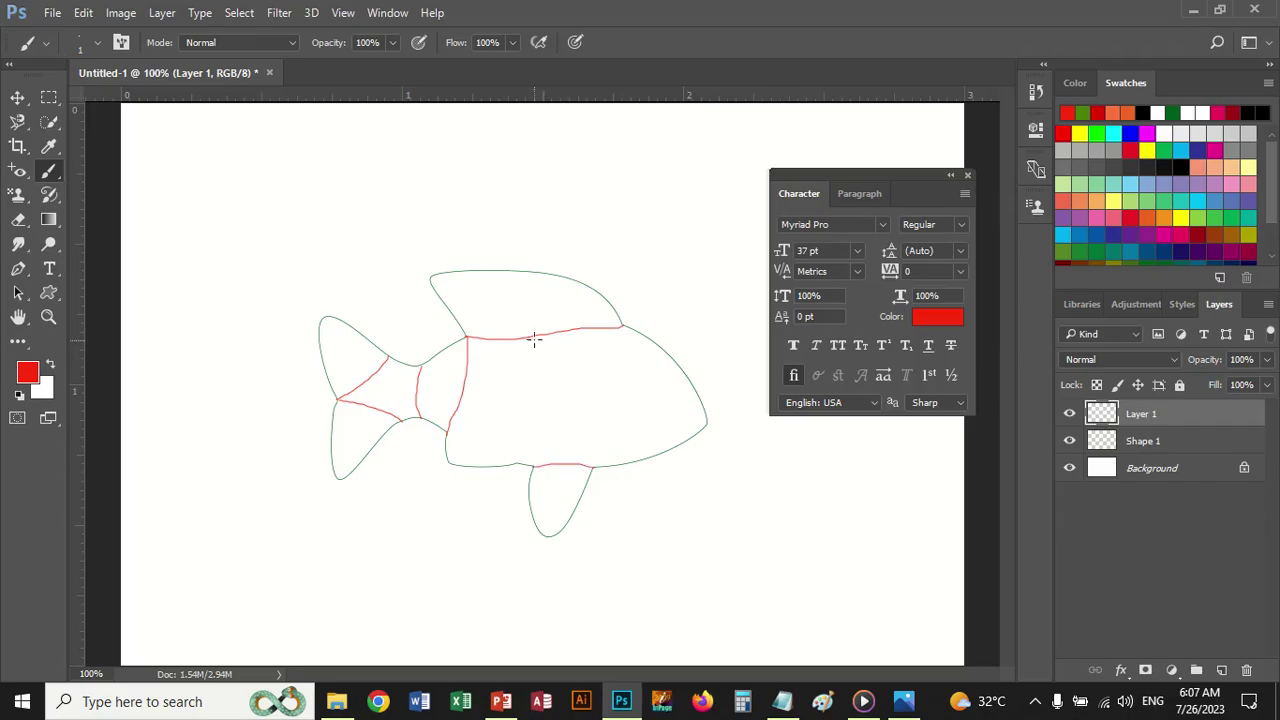
left_click_drag(534, 337, 554, 398)
left_click_drag(615, 380, 645, 458)
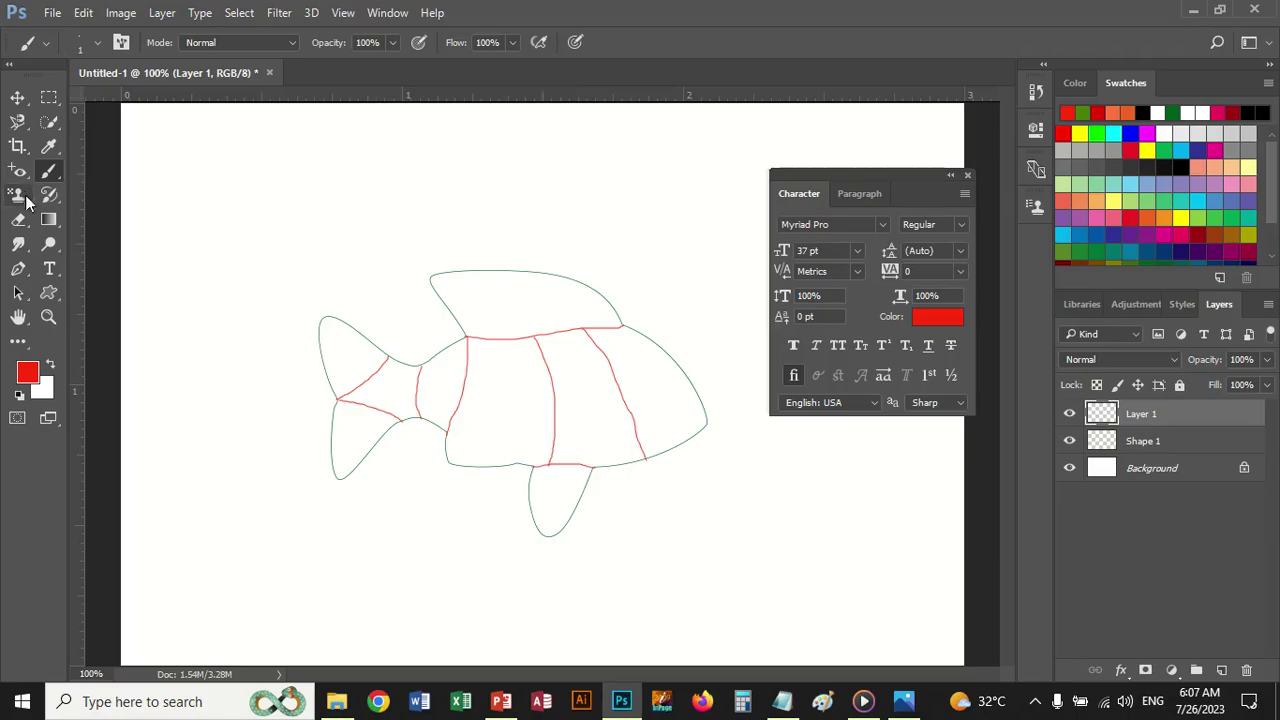
Step: Add the red horizontal text GO in Myriad Pro at 37 pt above the fish's tail
left_click(49, 270)
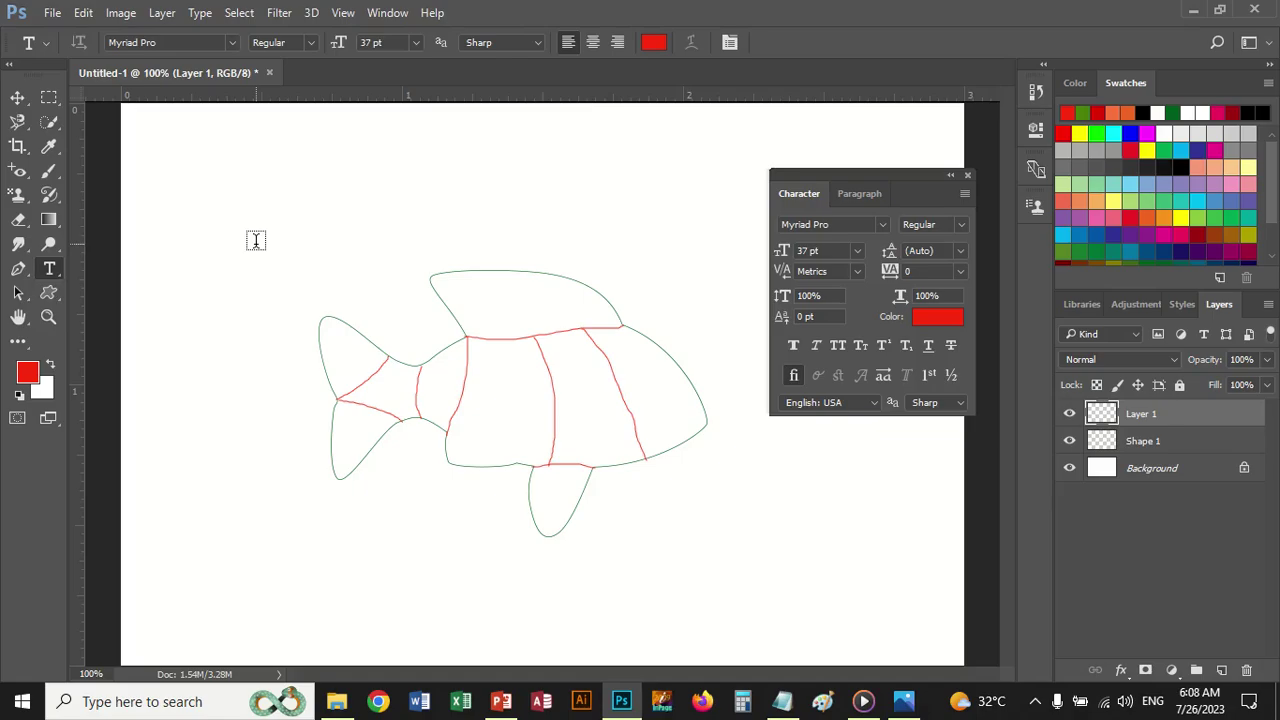
left_click(316, 240)
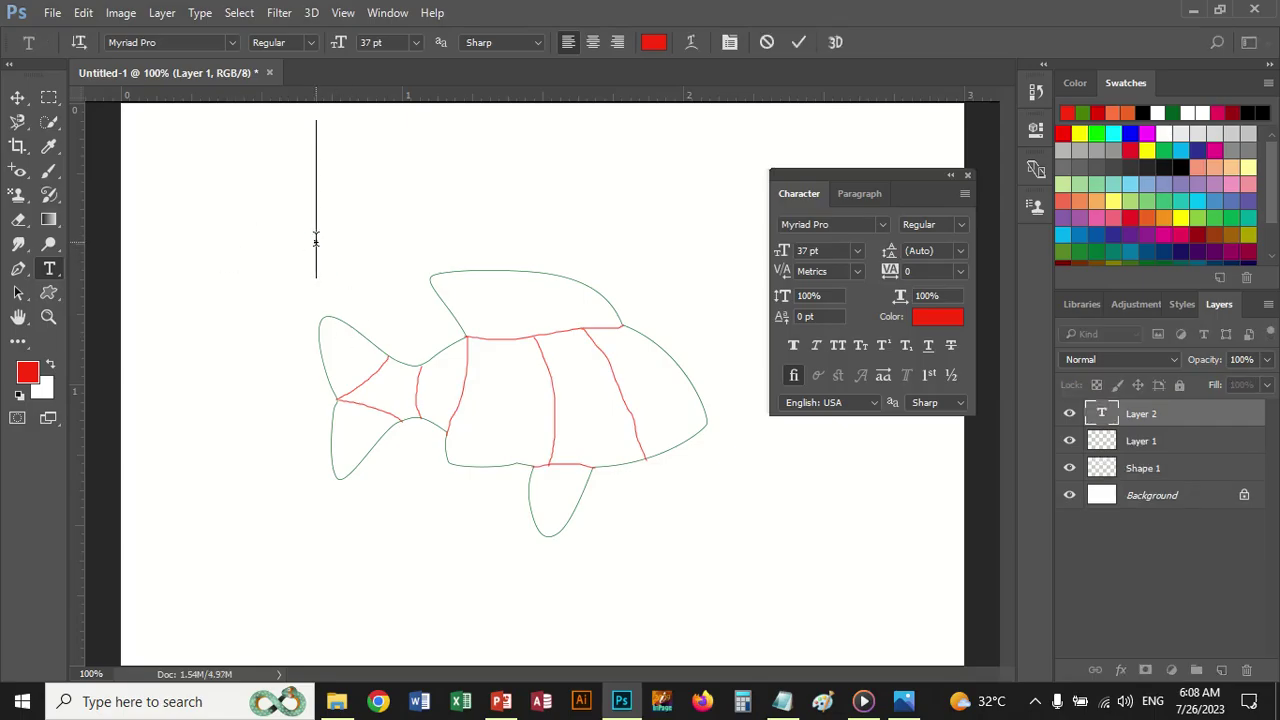
type("g")
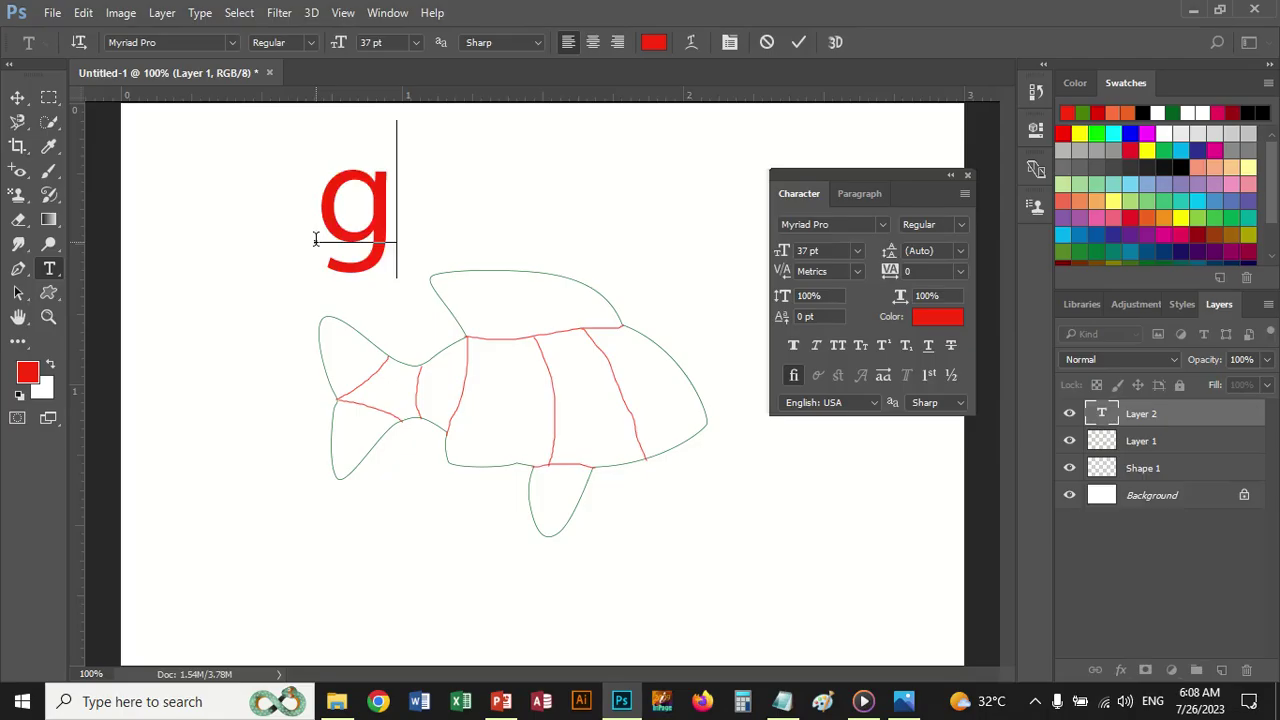
key("Left")
key("Delete")
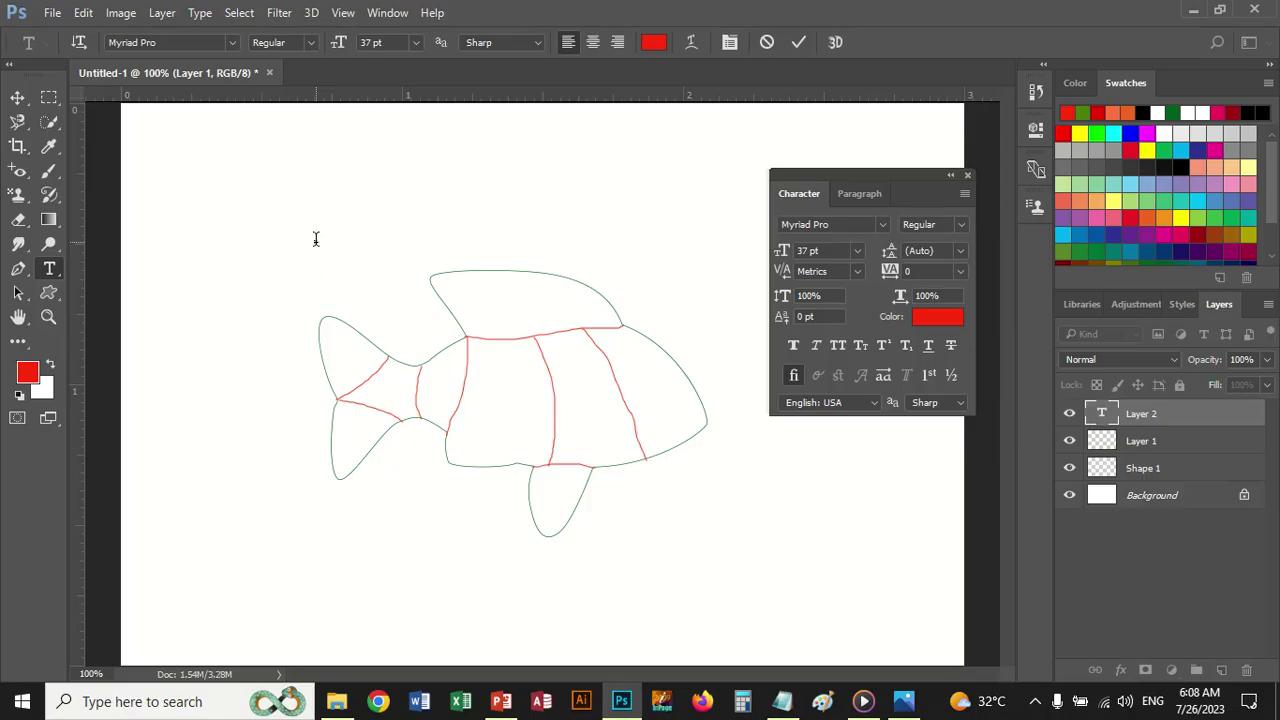
type("G   O")
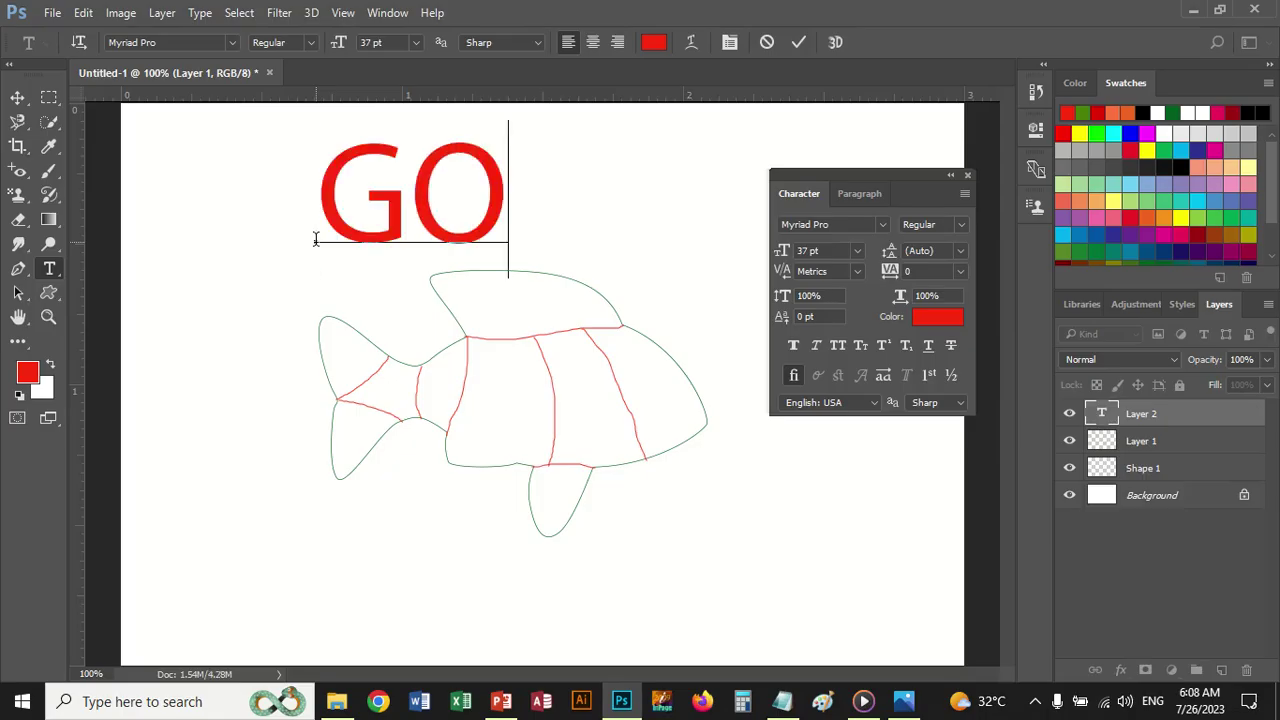
Step: Reduce the GO text to 20 pt and move it down onto the upper part of the fish's tail
left_click(320, 188)
left_click_drag(320, 188, 499, 207)
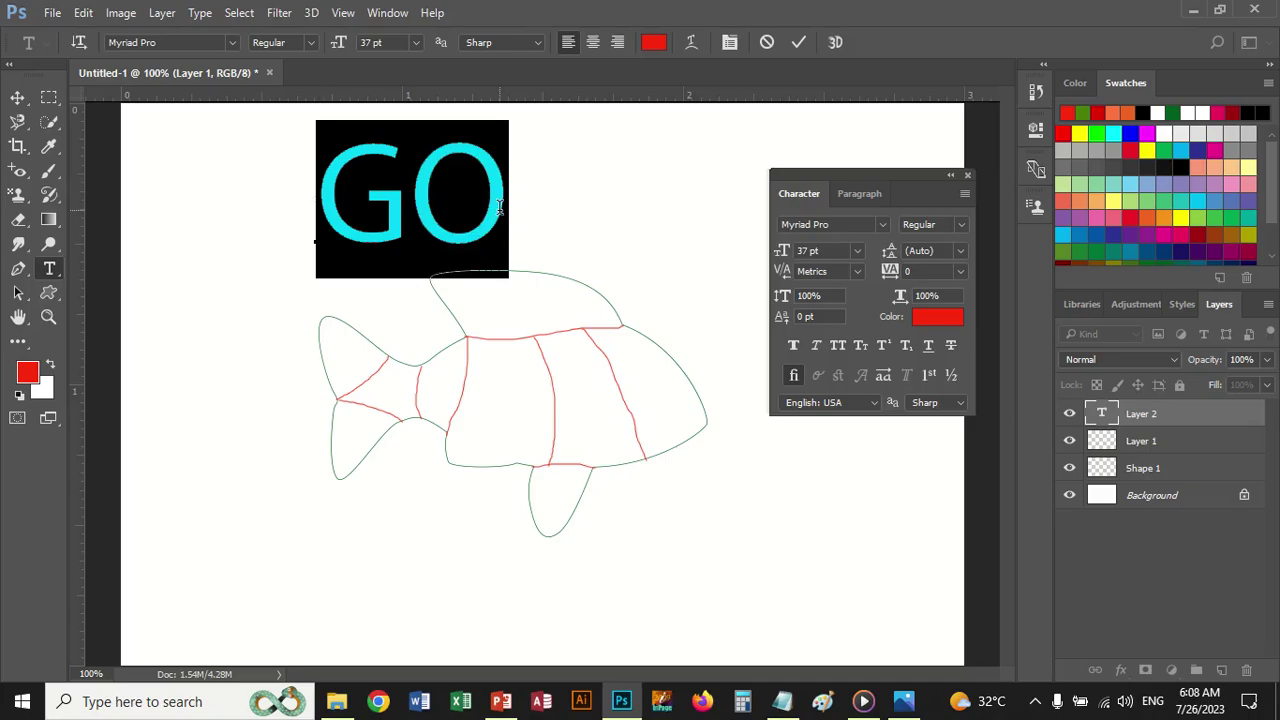
key("ctrl+shift+comma")
key("ctrl+shift+comma")
key("ctrl+shift+comma")
key("ctrl+shift+comma")
key("ctrl+shift+comma")
key("ctrl+shift+comma")
key("ctrl+shift+comma")
key("ctrl+shift+comma")
key("ctrl+shift+comma")
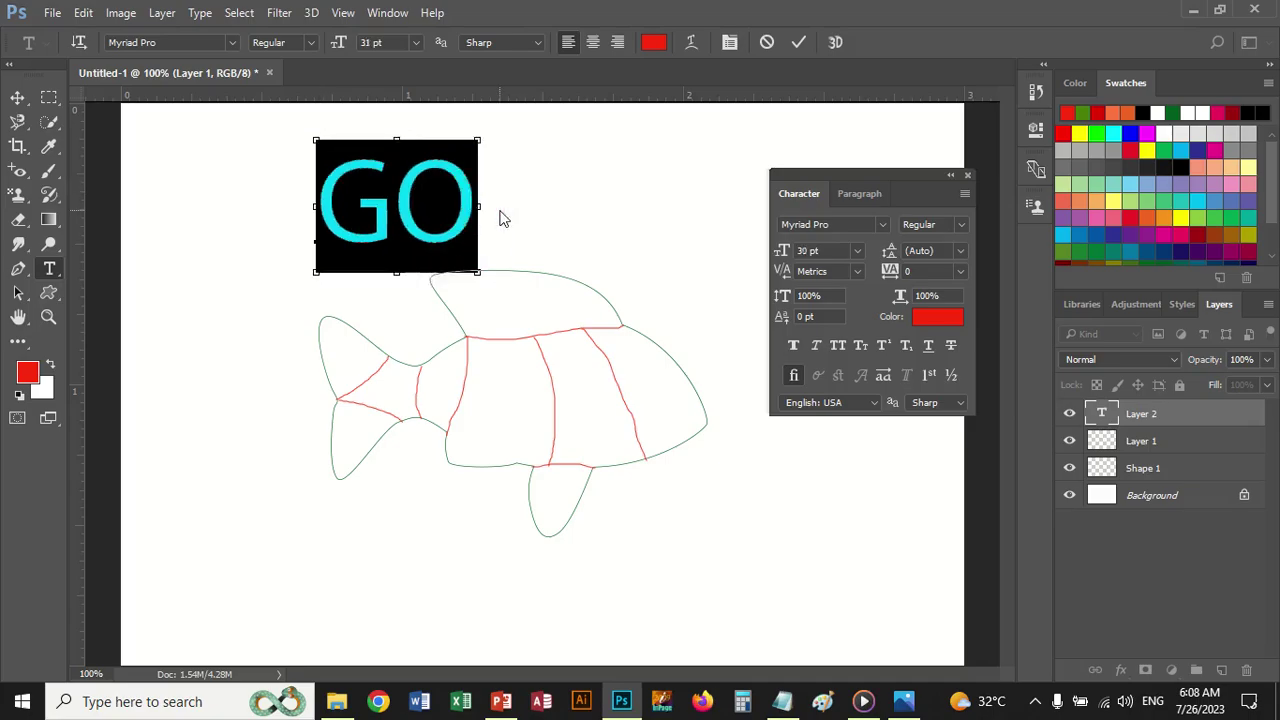
key("ctrl+shift+comma")
key("ctrl+shift+comma")
key("ctrl+shift+comma")
key("ctrl+shift+comma")
key("ctrl+shift+comma")
key("ctrl+shift+comma")
key("ctrl+shift+comma")
key("ctrl+shift+comma")
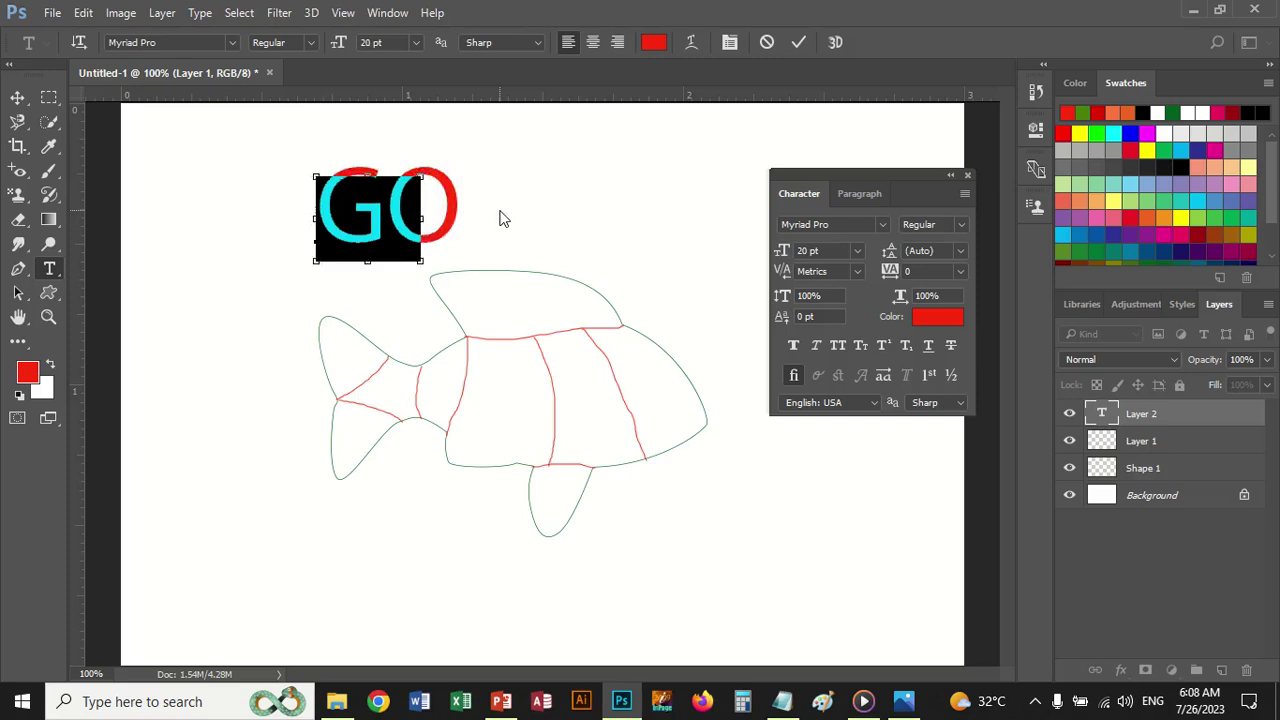
left_click(17, 97)
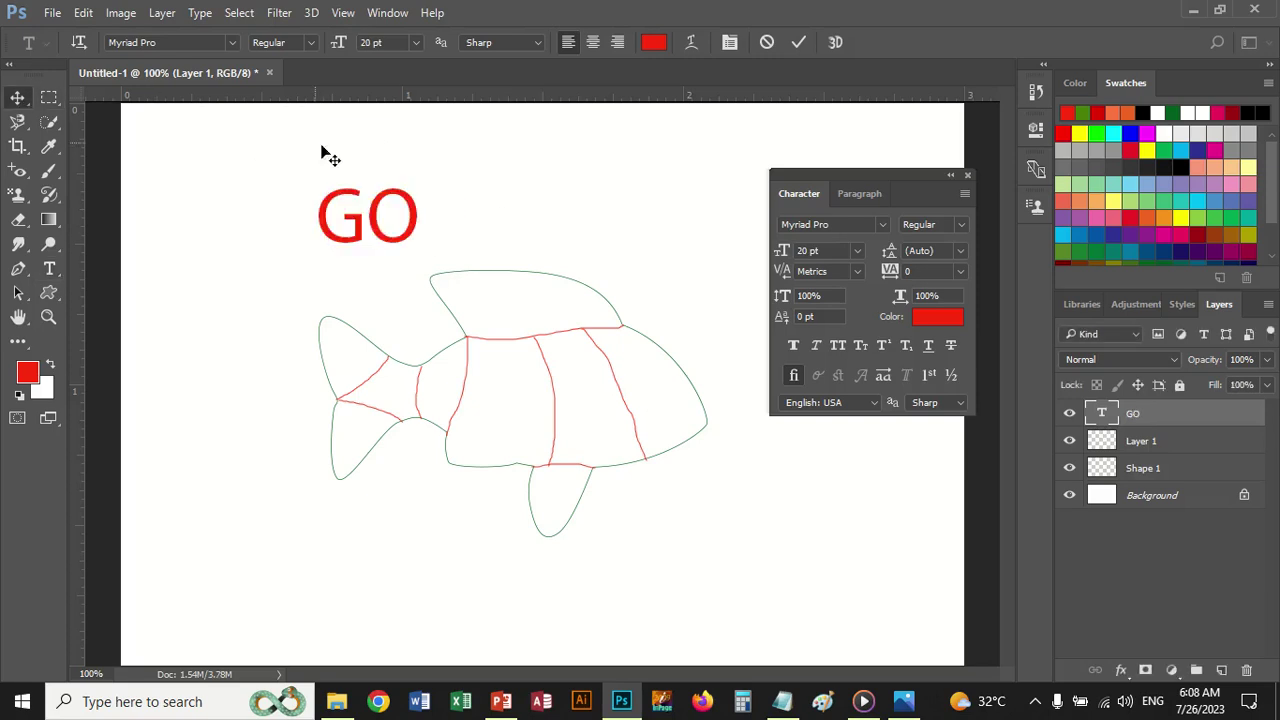
left_click_drag(368, 224, 360, 360)
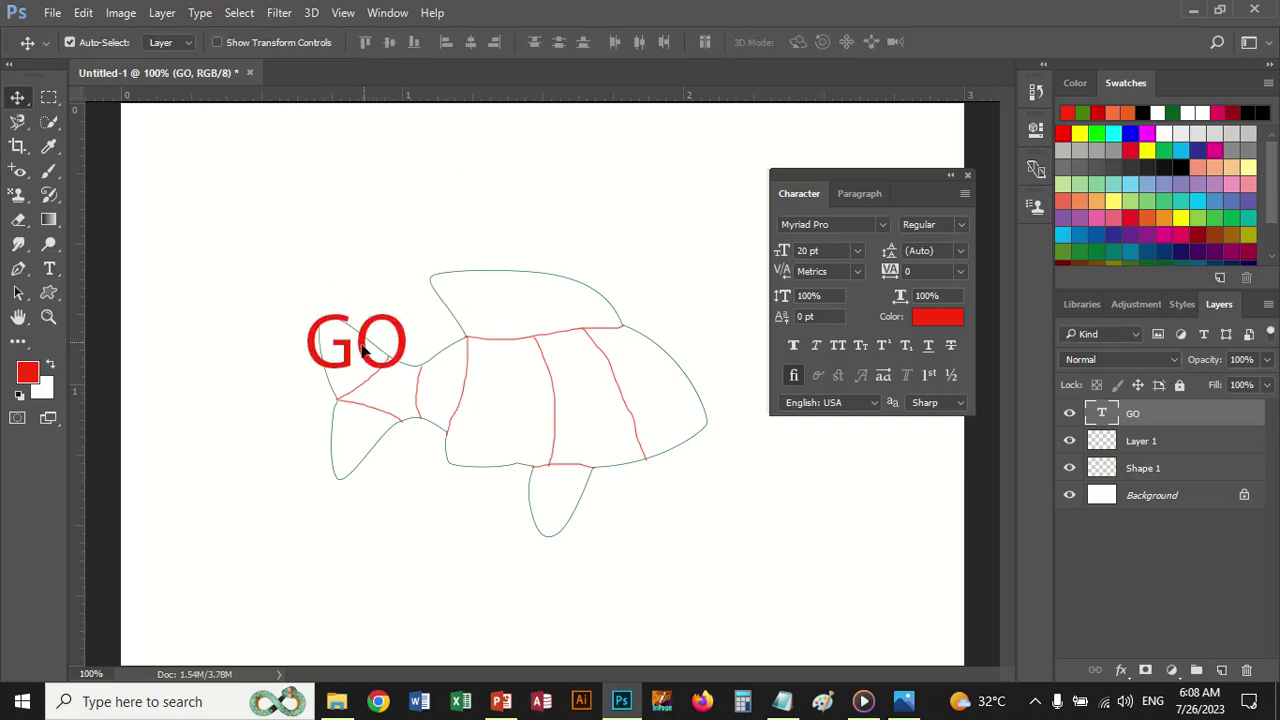
left_click(49, 268)
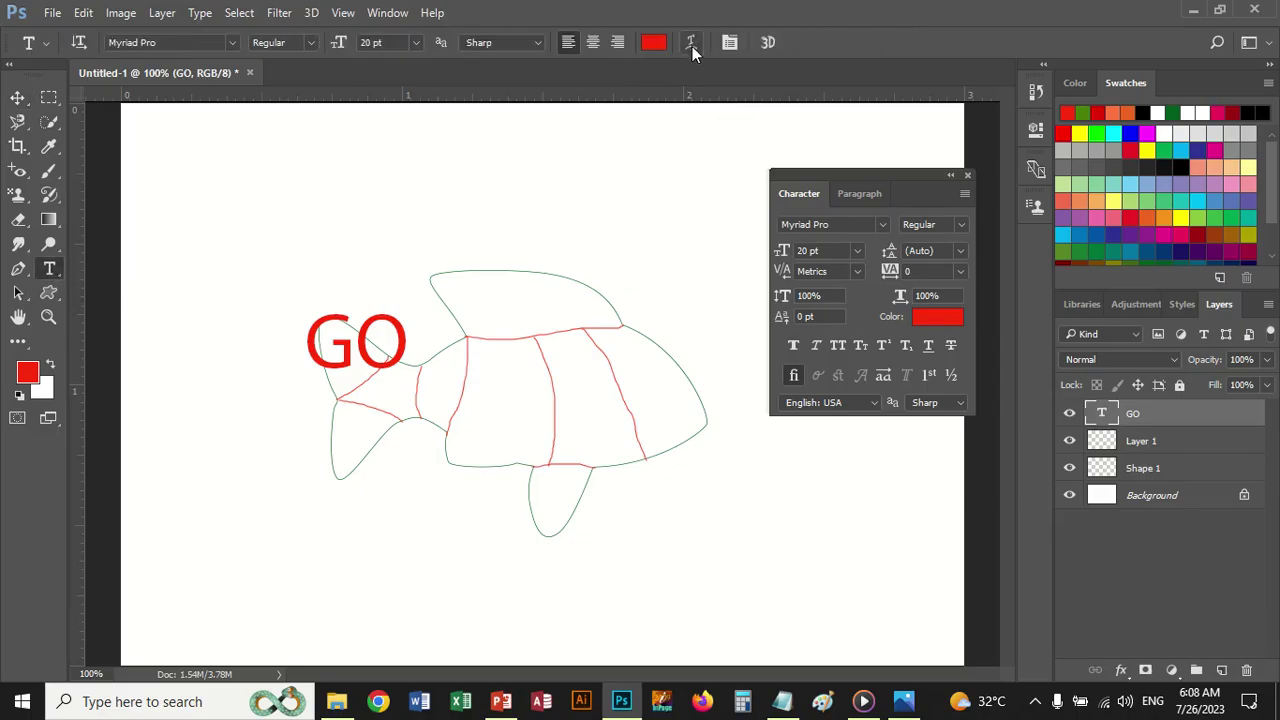
left_click_drag(310, 340, 396, 340)
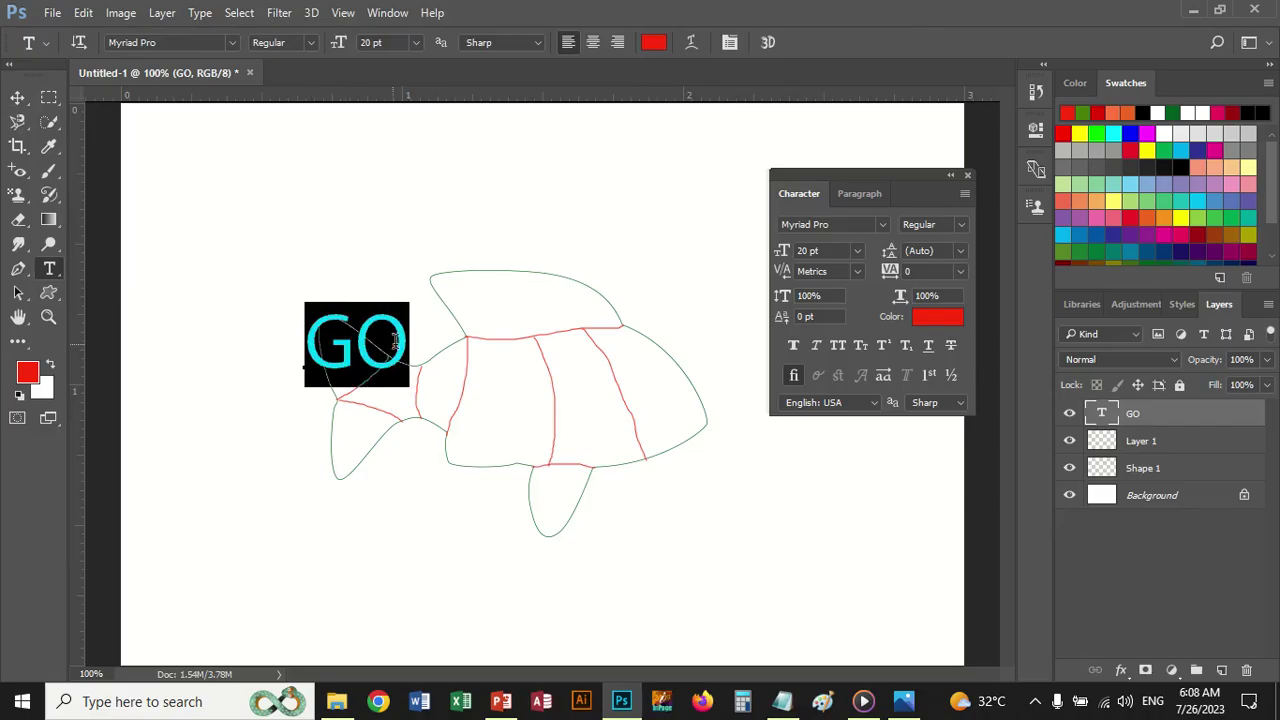
left_click(693, 44)
left_click(945, 133)
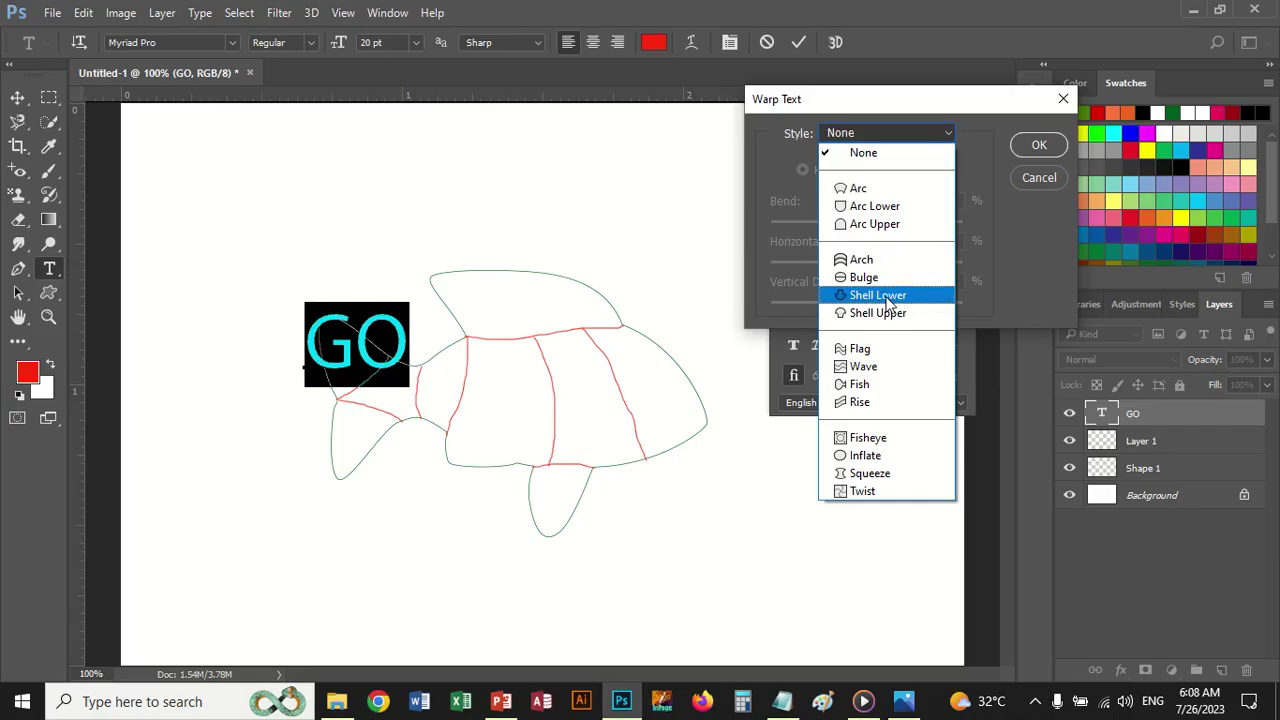
left_click(889, 299)
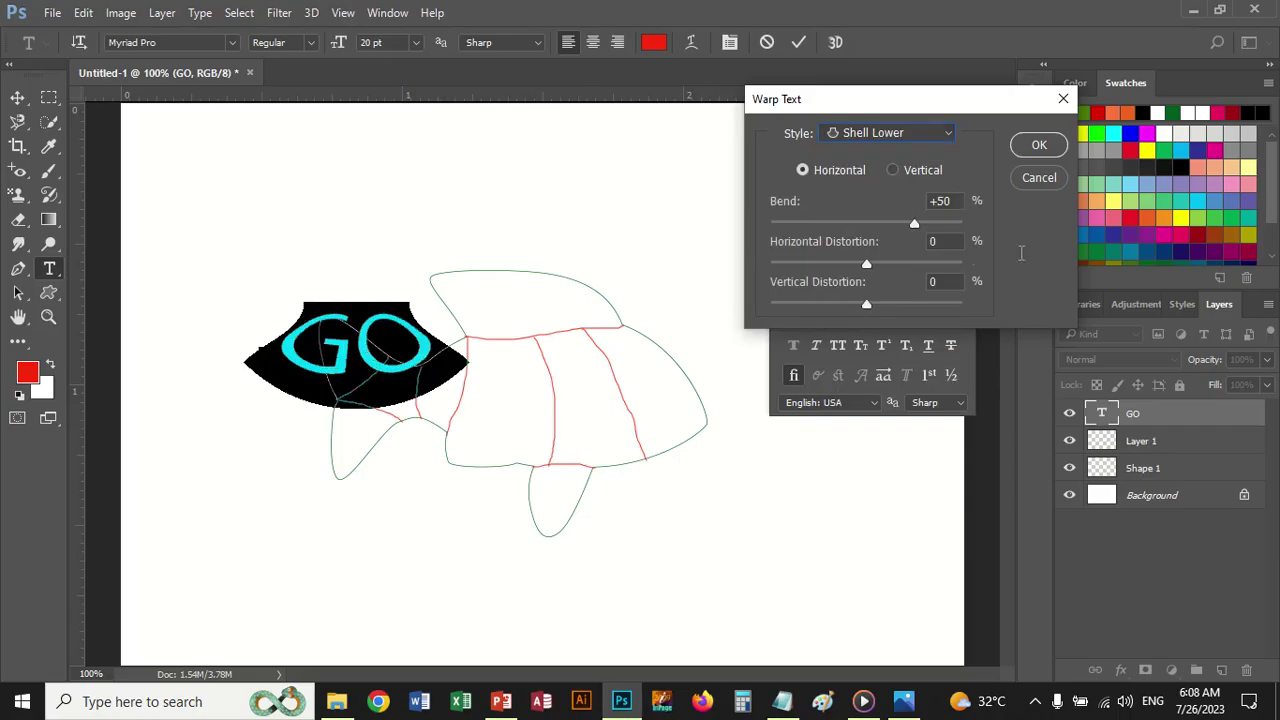
left_click_drag(914, 224, 856, 228)
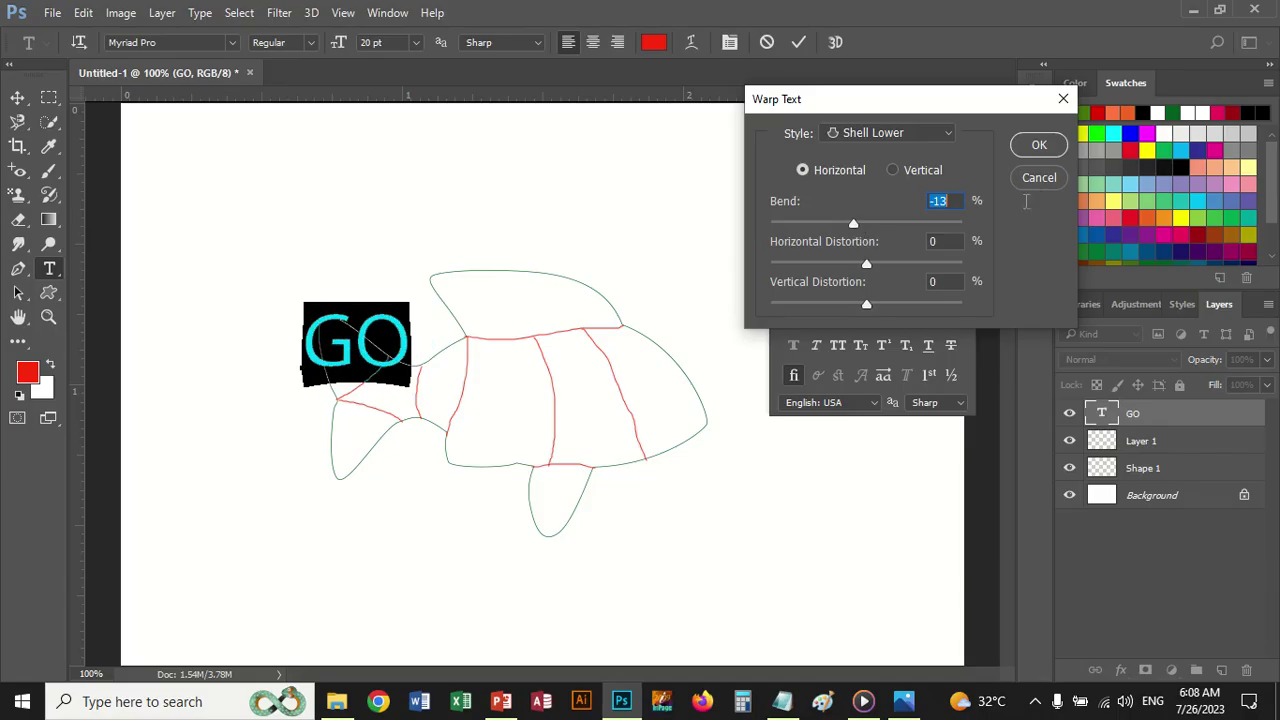
left_click(1039, 178)
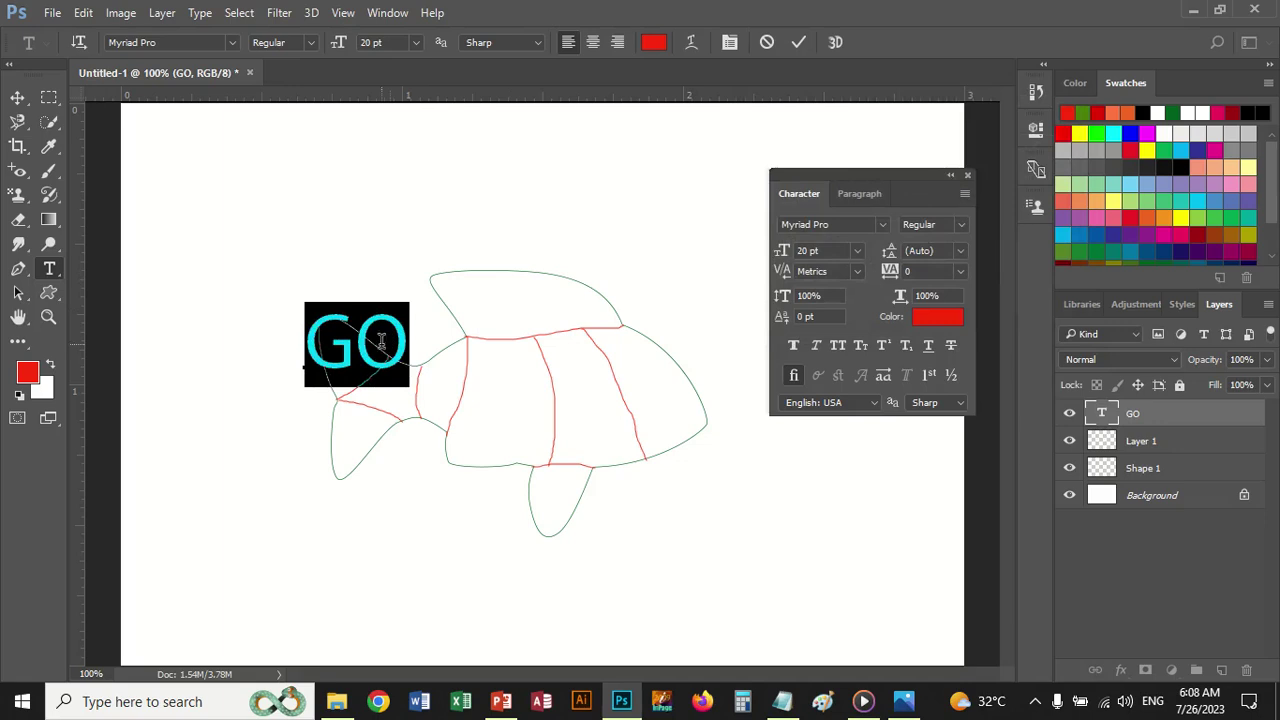
Step: Rasterize the GO type layer so its letters can be warped freely
left_click(1133, 416)
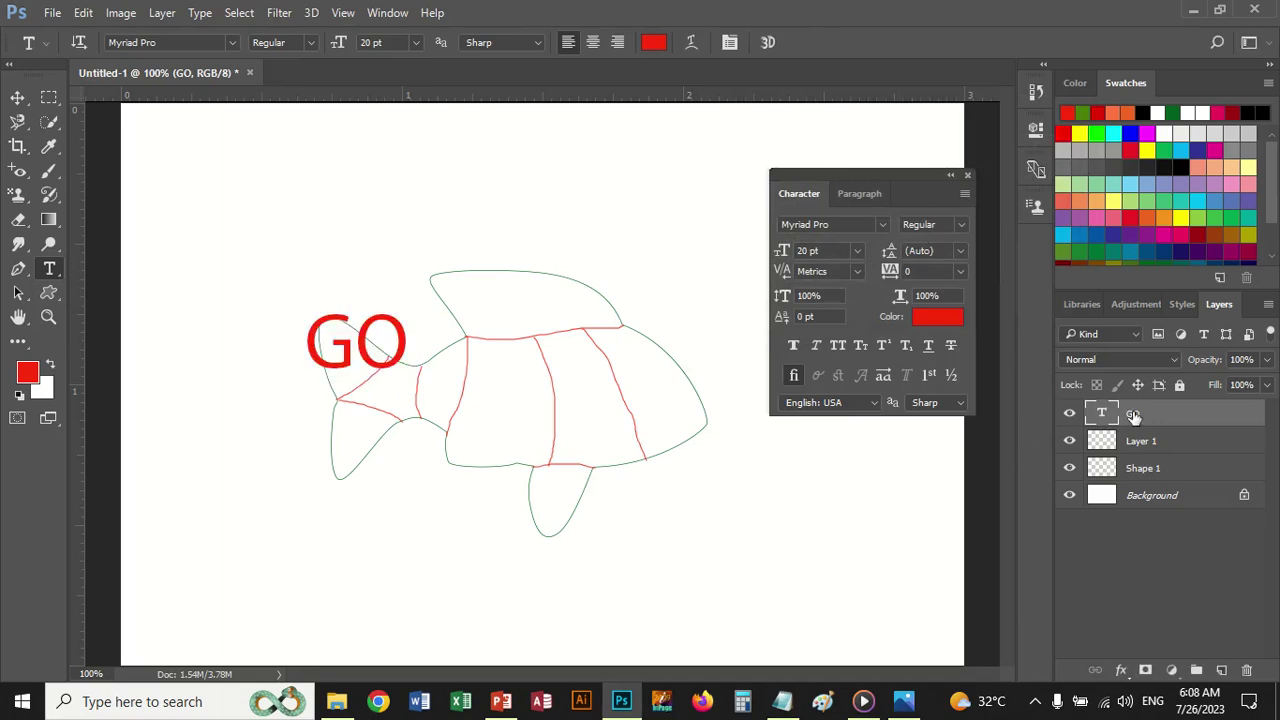
right_click(1150, 413)
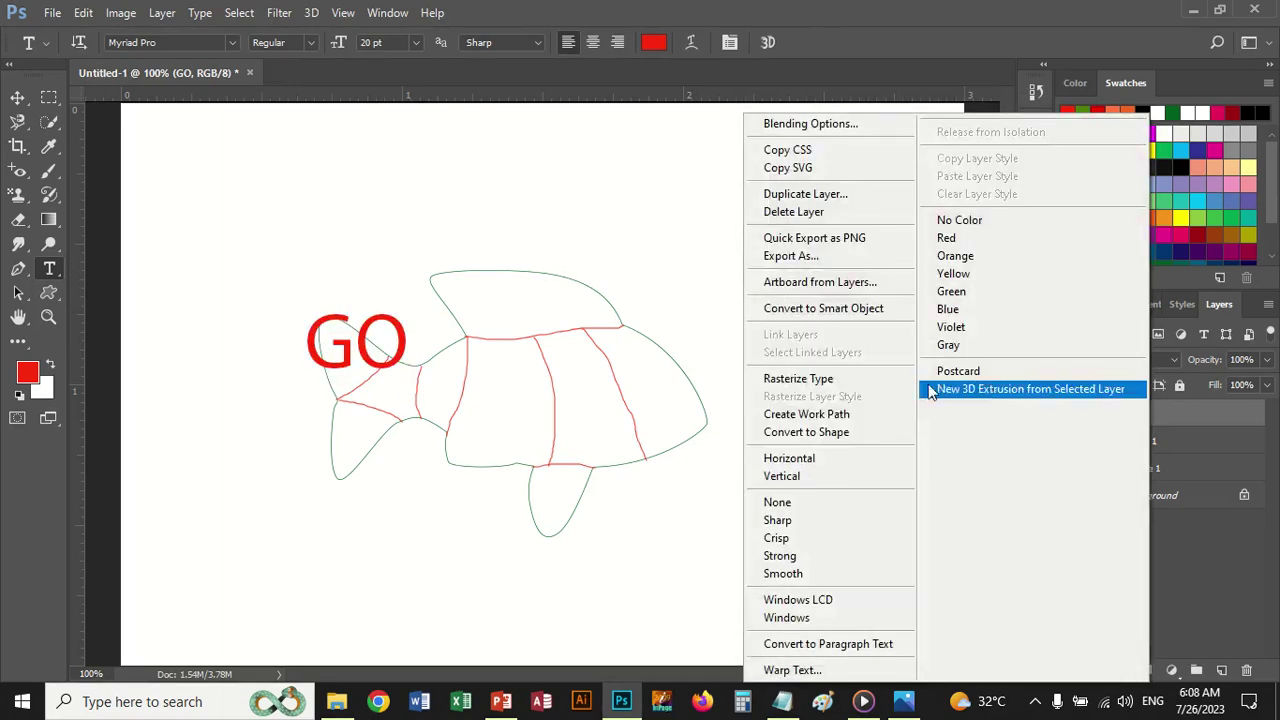
left_click(843, 380)
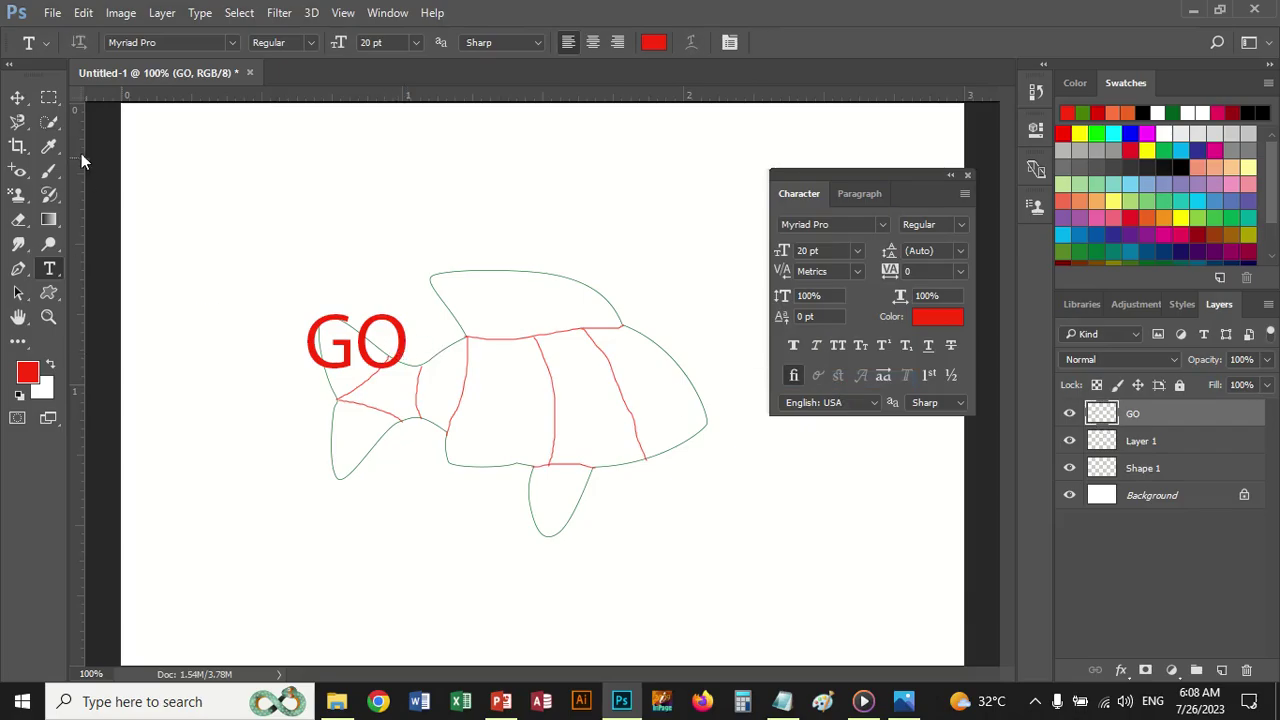
Step: Shift the GO, Layer 1 and Shape 1 layers slightly down together, and reselect only the GO layer
left_click(19, 99)
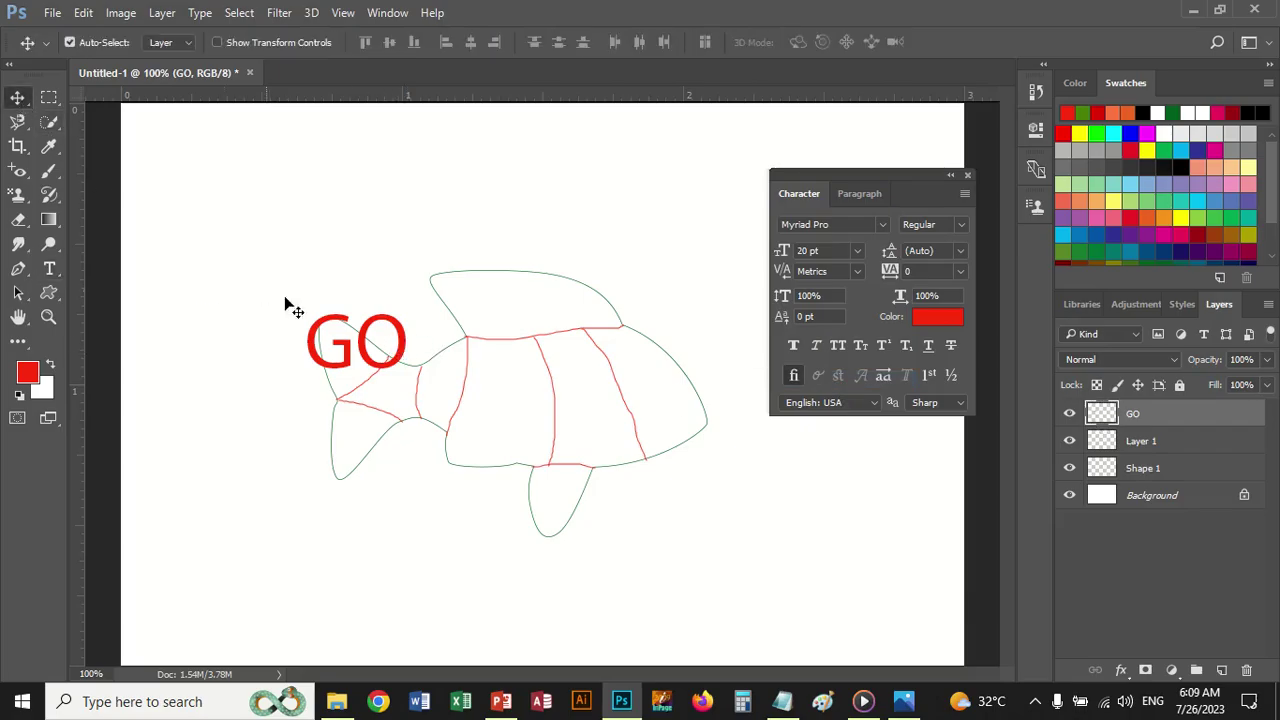
right_click(372, 350)
left_click(378, 350)
left_click(386, 362, "shift")
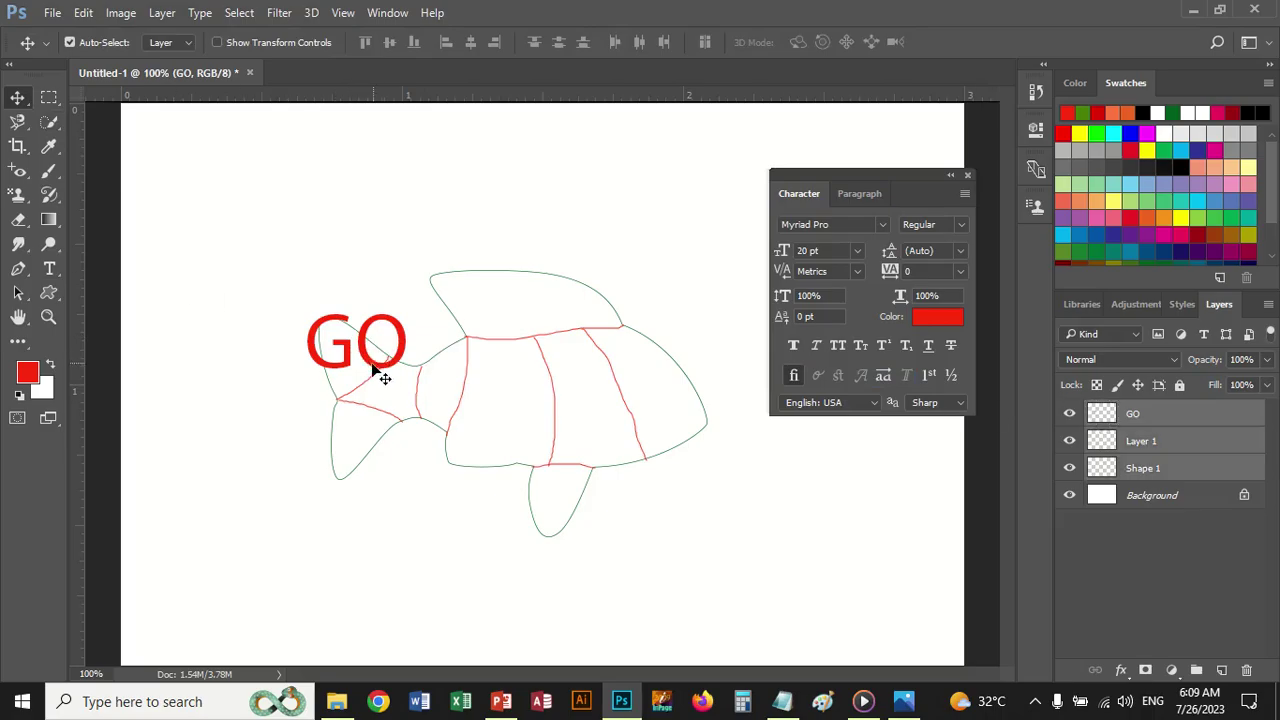
left_click_drag(386, 368, 375, 380)
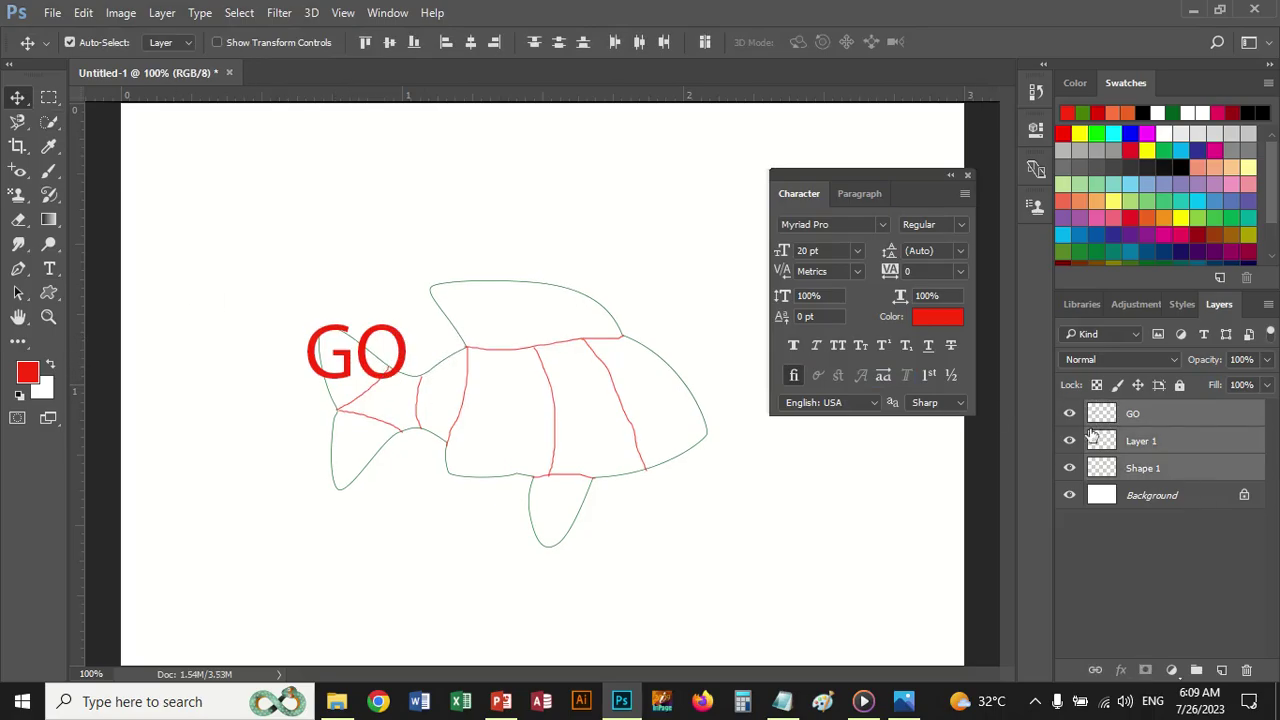
left_click(1165, 438)
left_click(1158, 416)
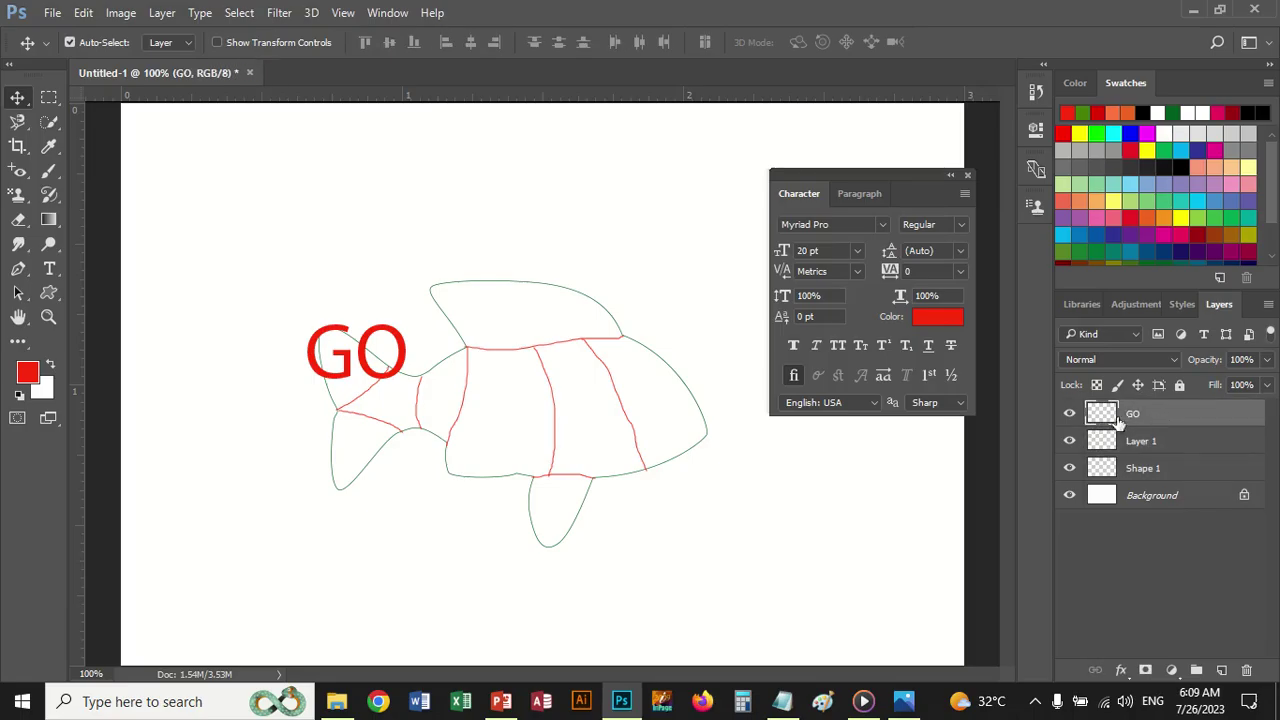
key("ctrl+t")
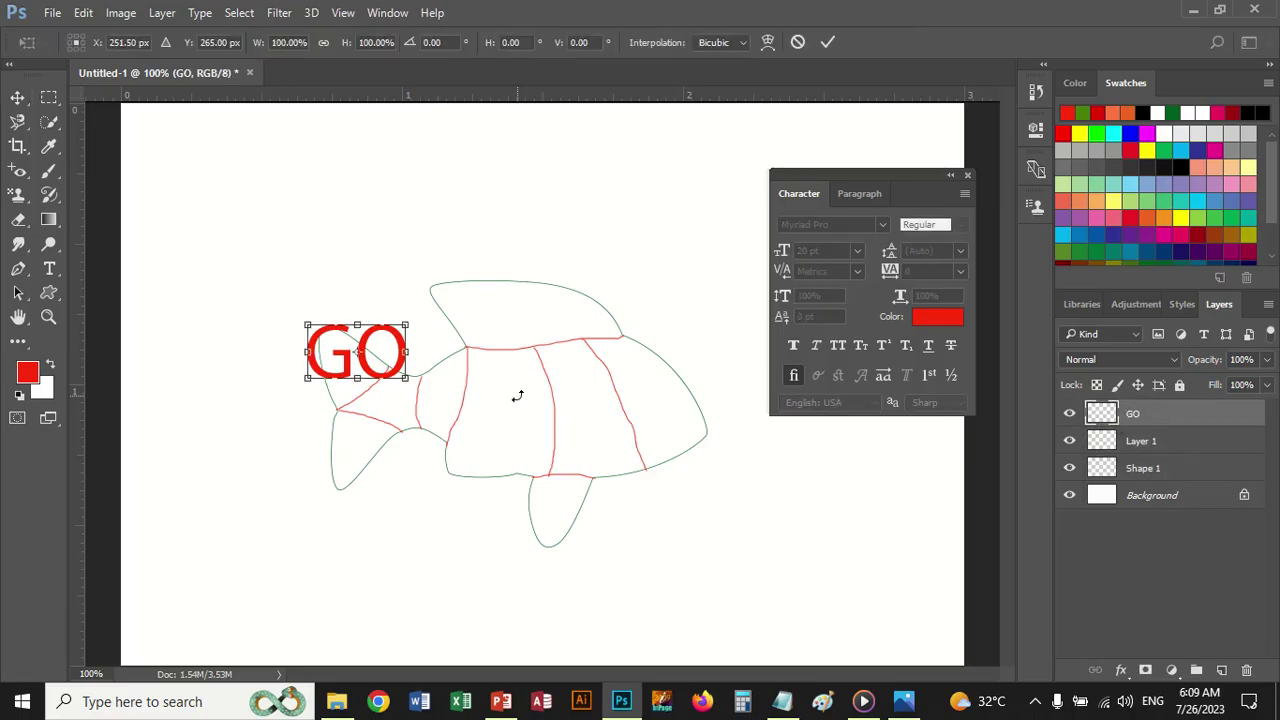
right_click(374, 348)
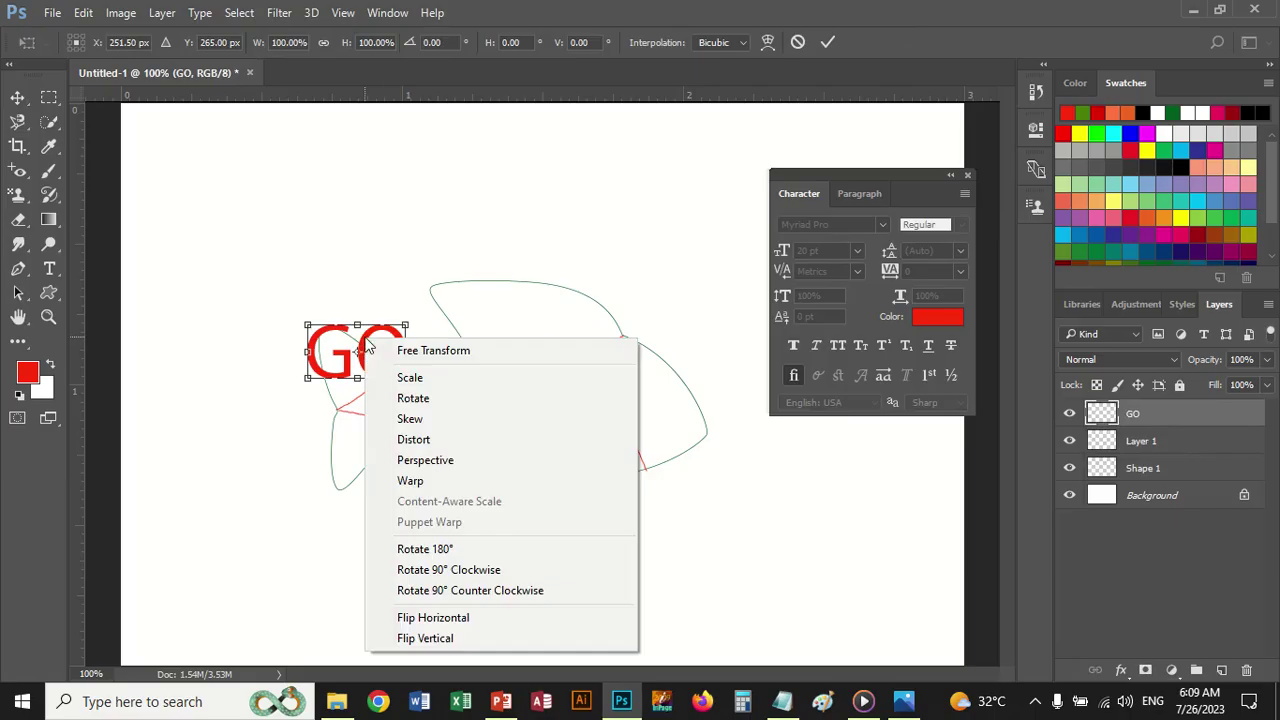
left_click(412, 481)
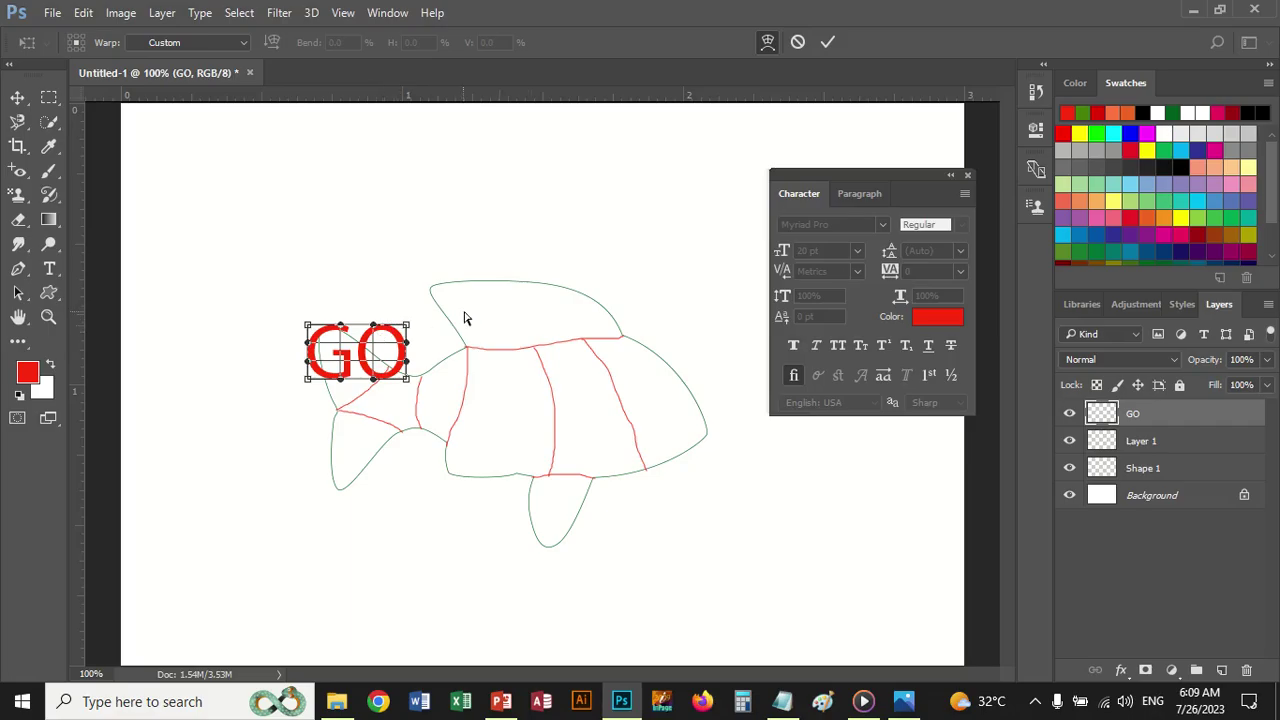
key("Return")
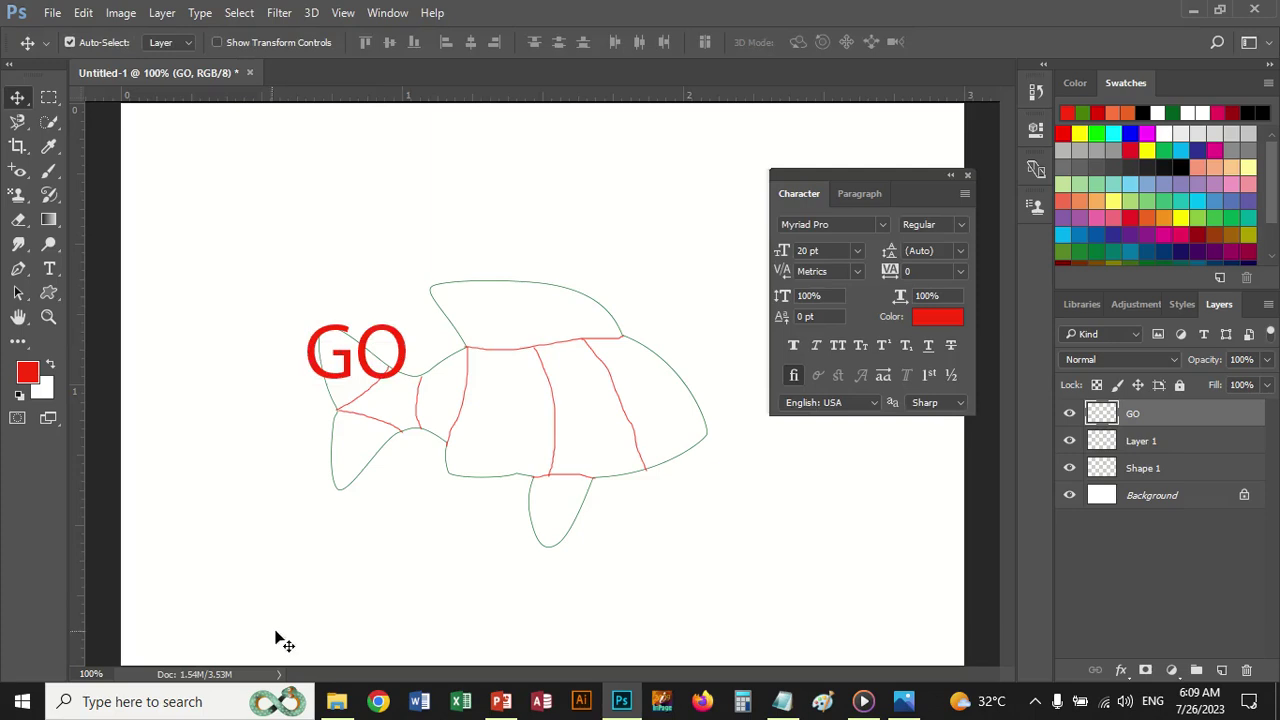
Step: Rotate GO by about 54.88°, scale it to about 70.99%, and position it inside the fish's upper tail section
key("ctrl+plus")
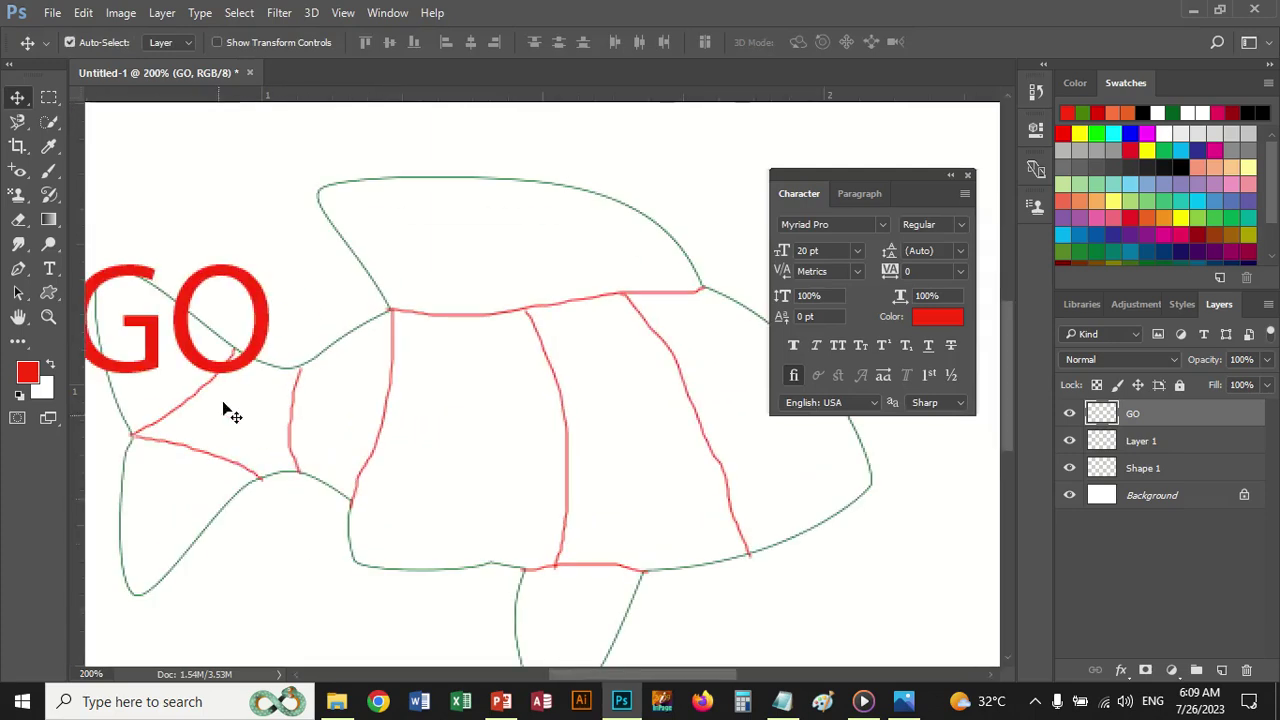
left_click_drag(406, 526, 575, 545)
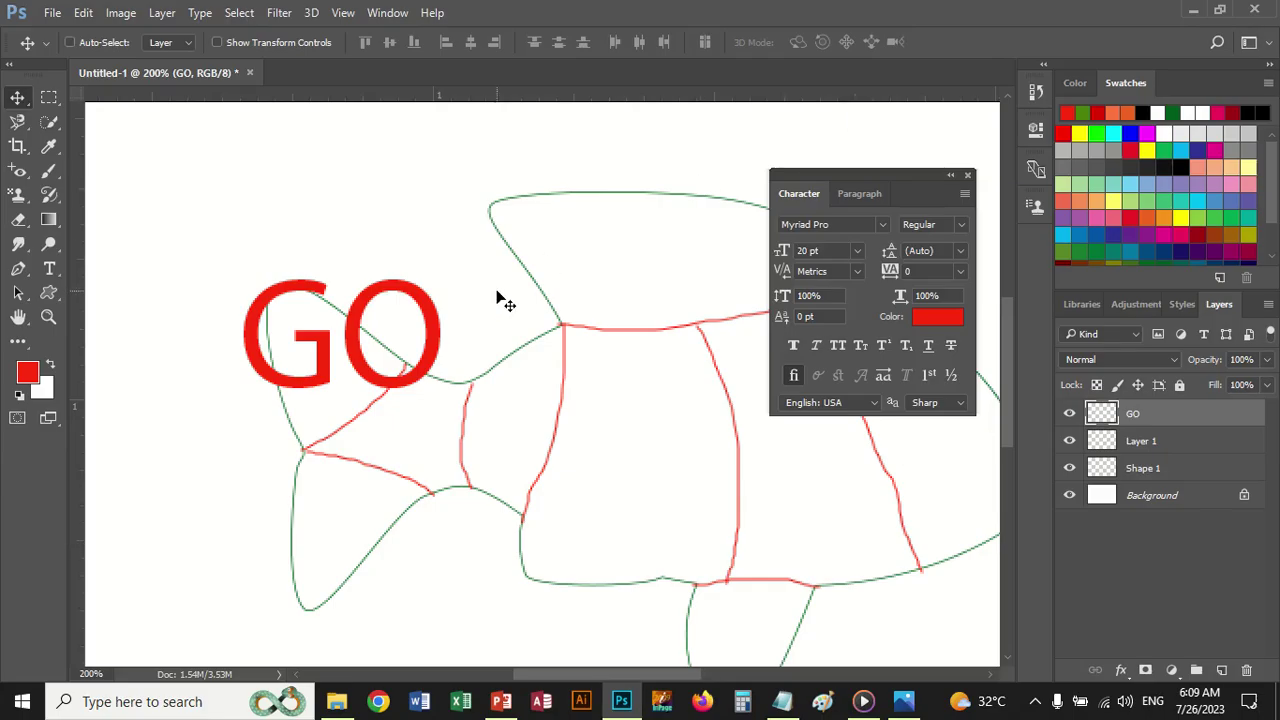
key("ctrl+t")
left_click_drag(460, 280, 379, 356)
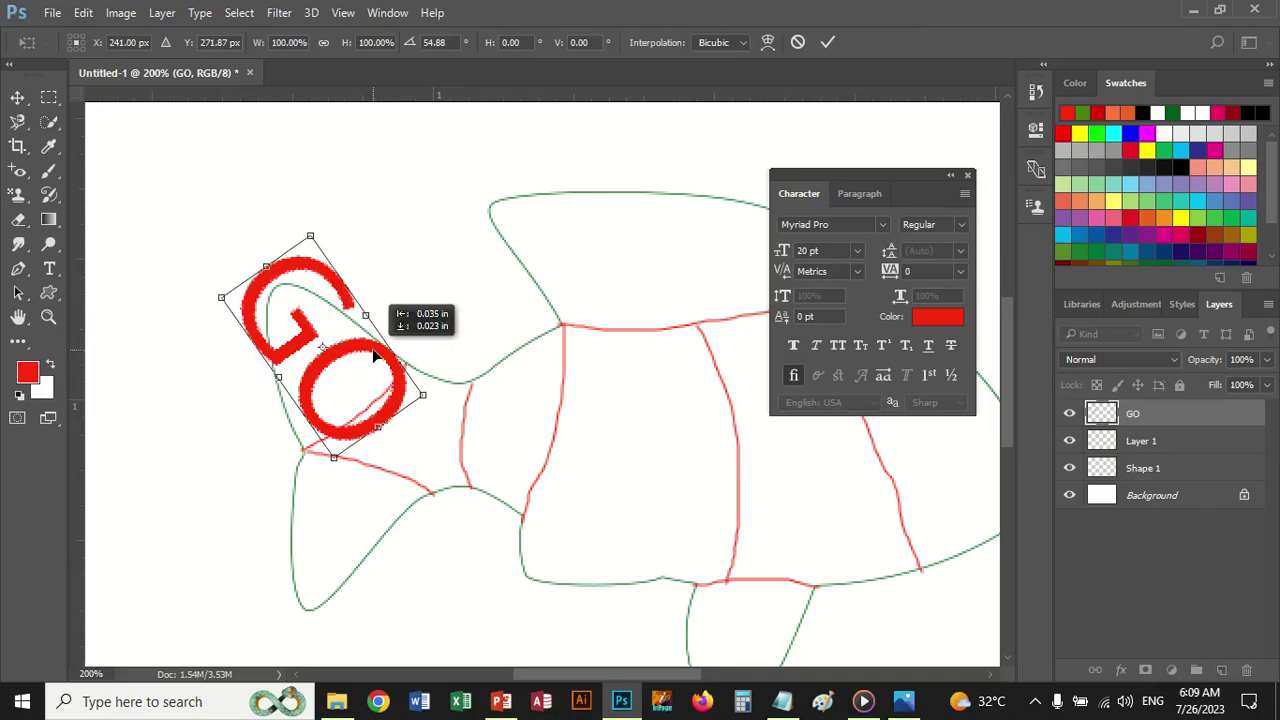
left_click_drag(310, 237, 314, 267)
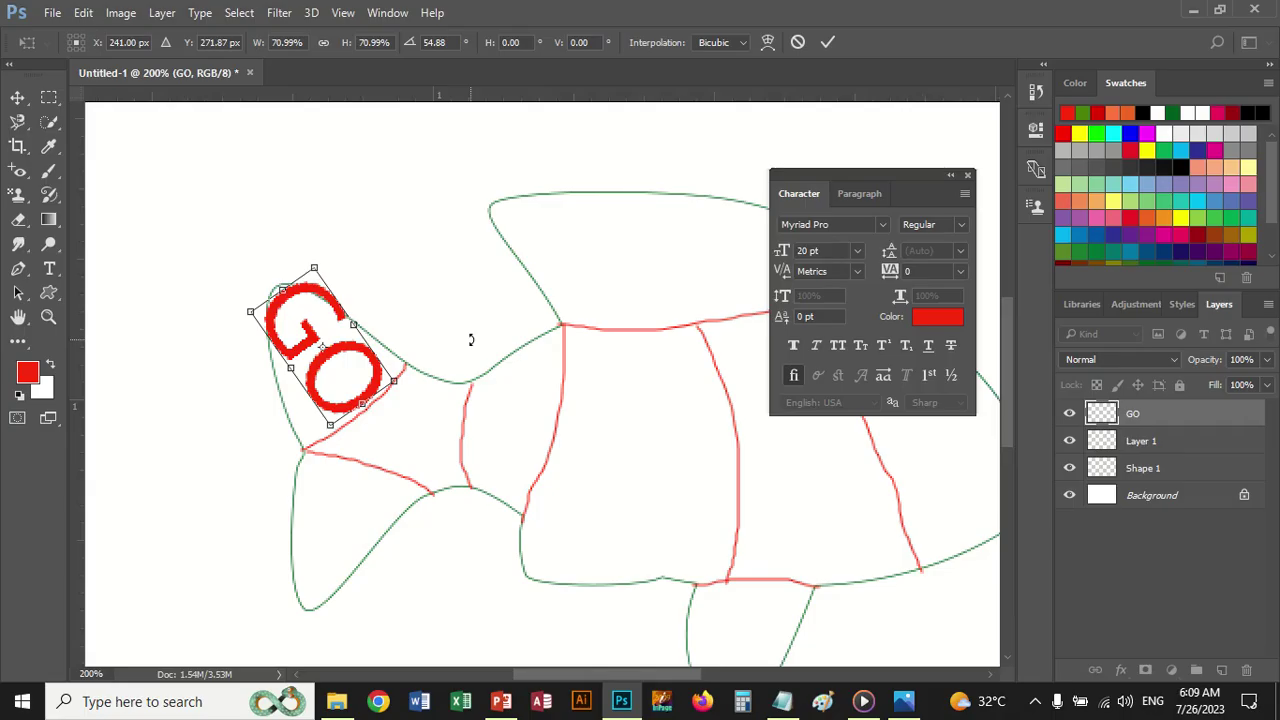
key("Return")
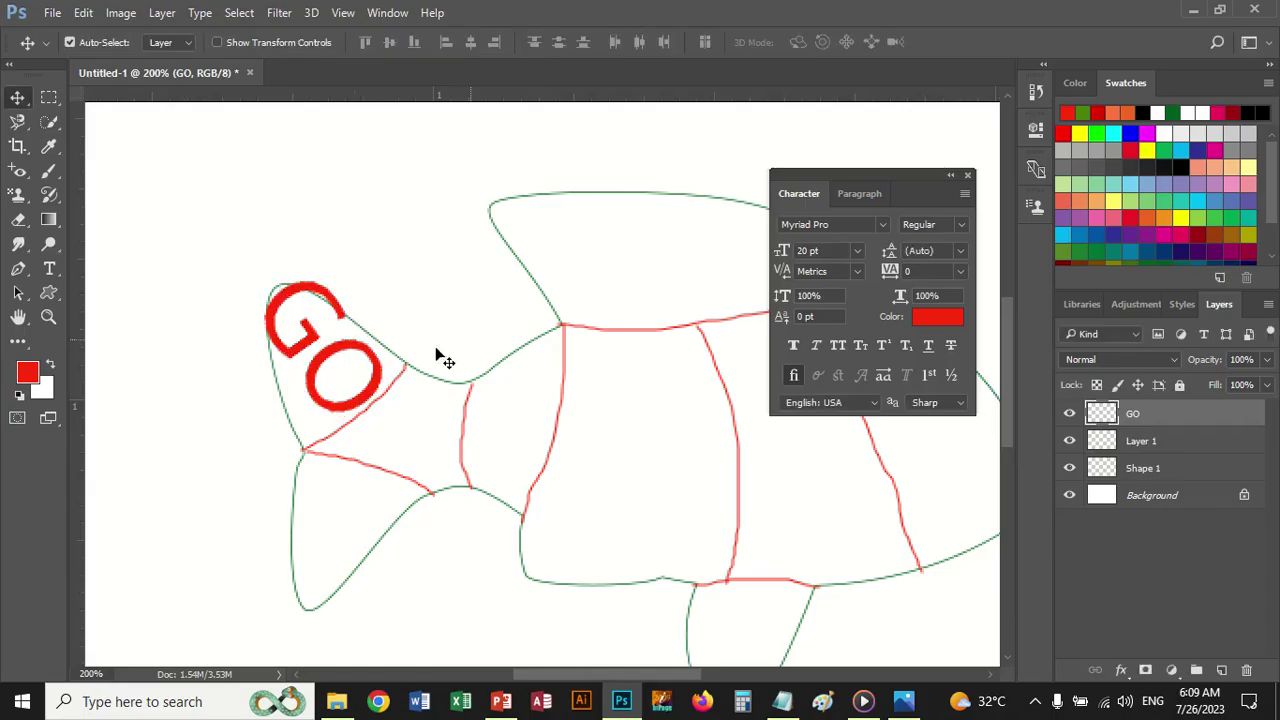
left_click_drag(343, 352, 345, 361)
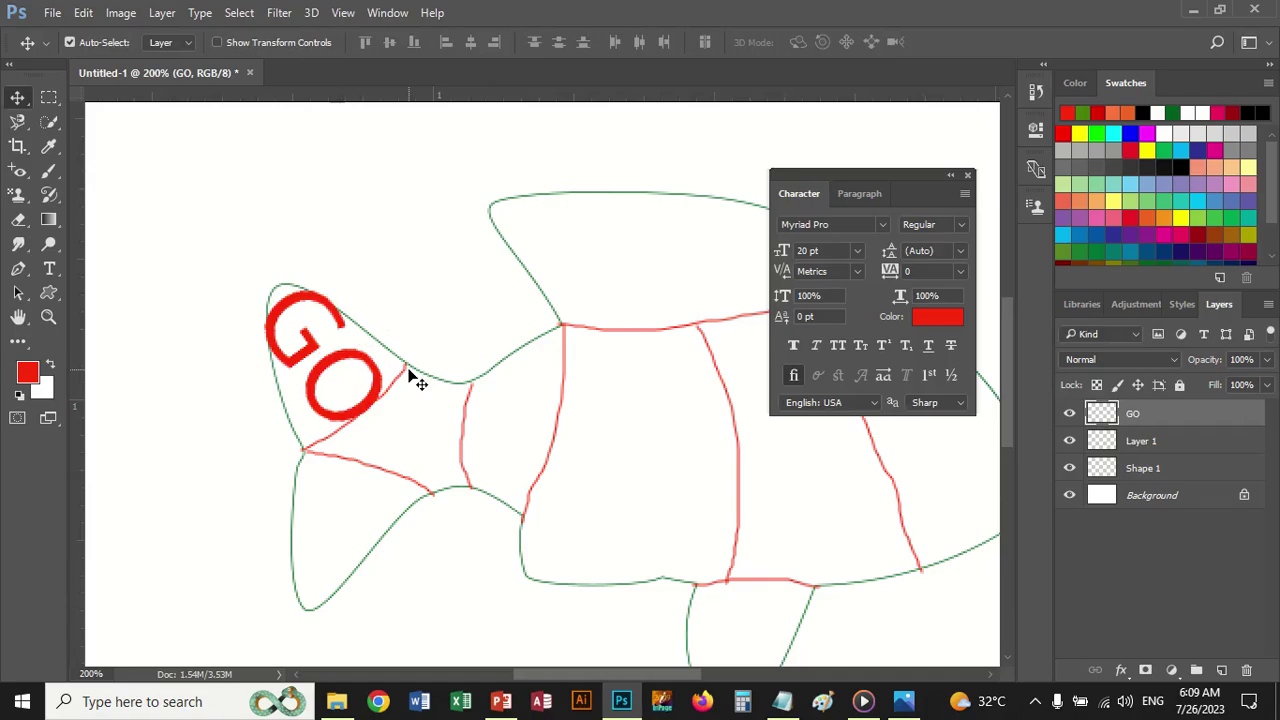
Step: Warp GO with a custom mesh so its letters fill the outline of the fish's upper tail section
key("ctrl")
key("ctrl+t")
right_click(357, 360)
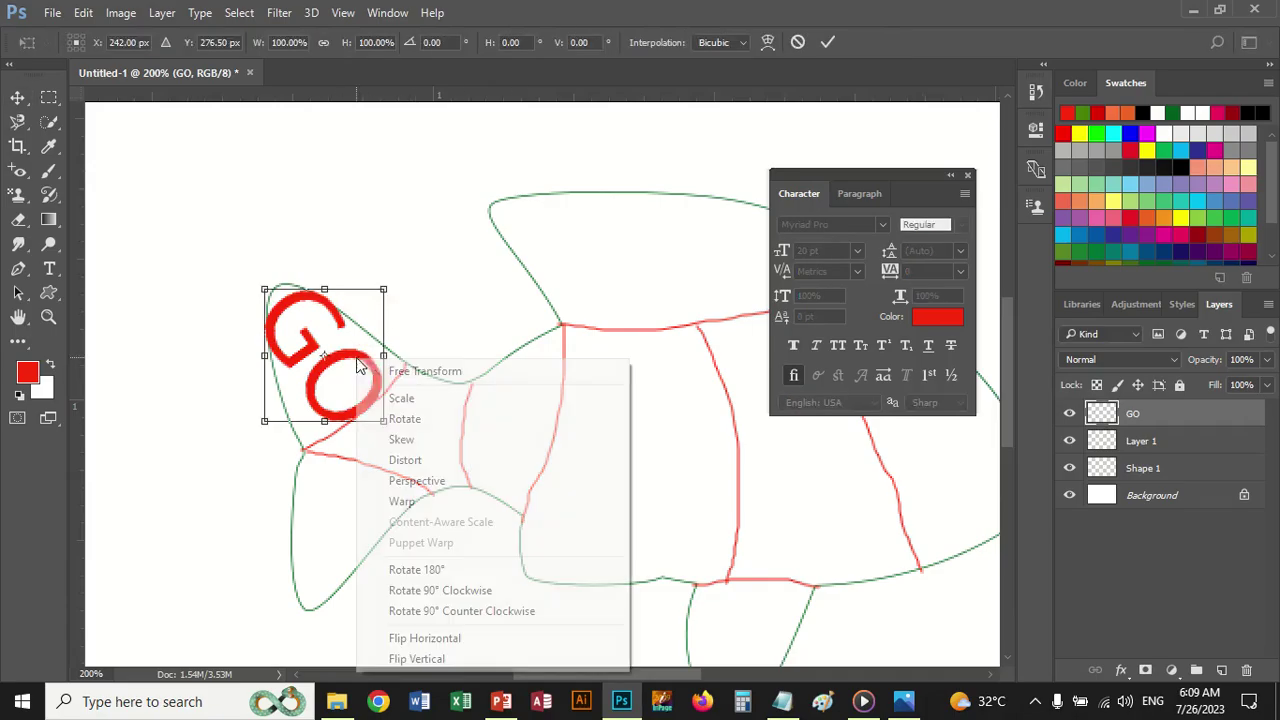
left_click(430, 501)
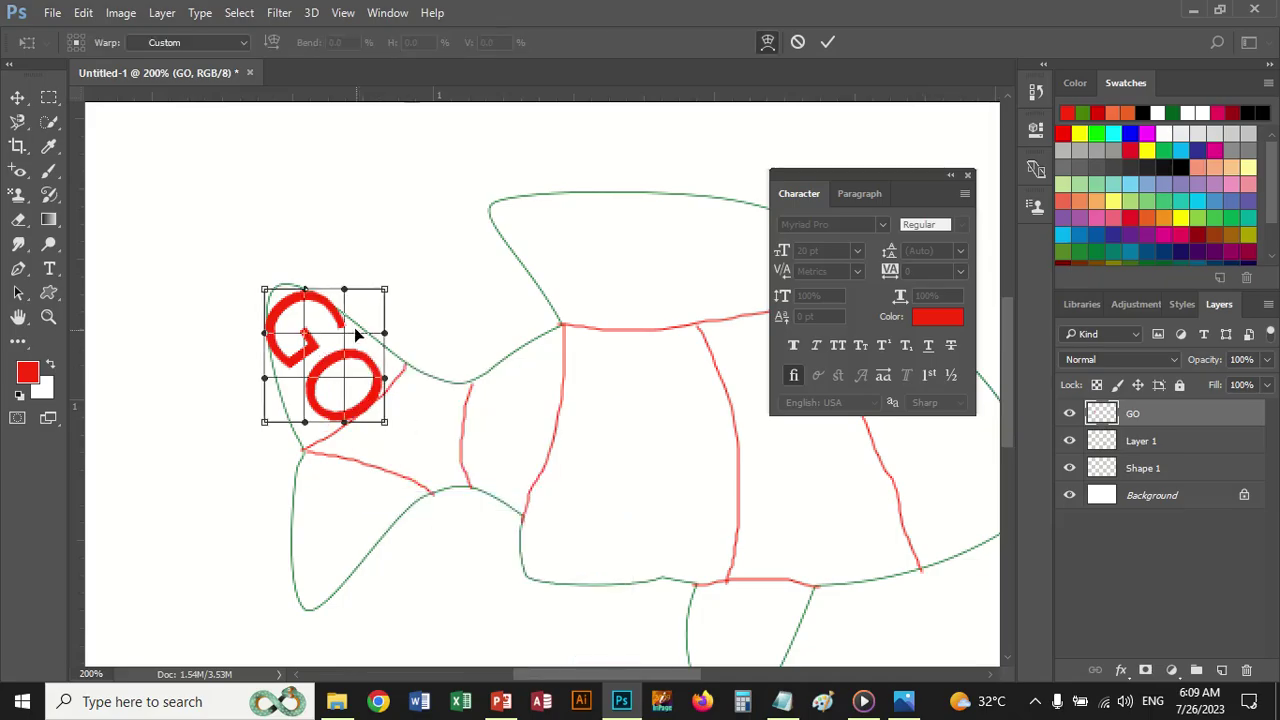
left_click_drag(266, 292, 256, 282)
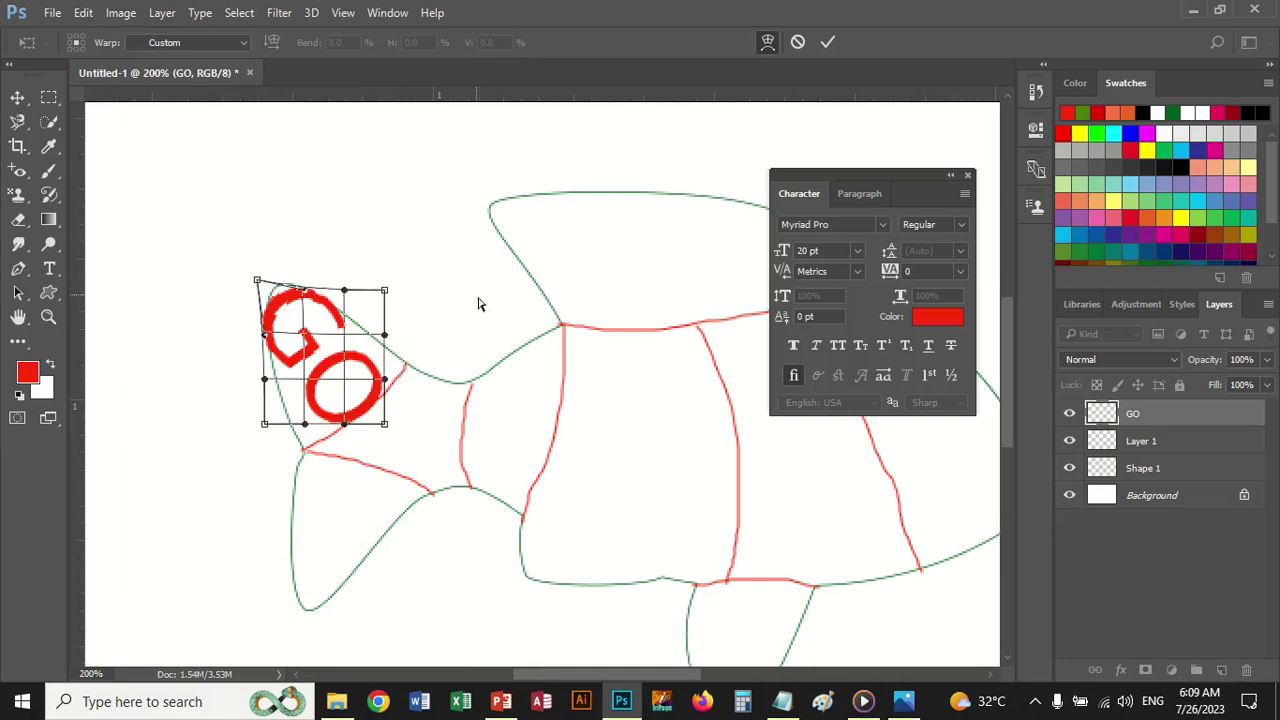
left_click_drag(388, 340, 443, 335)
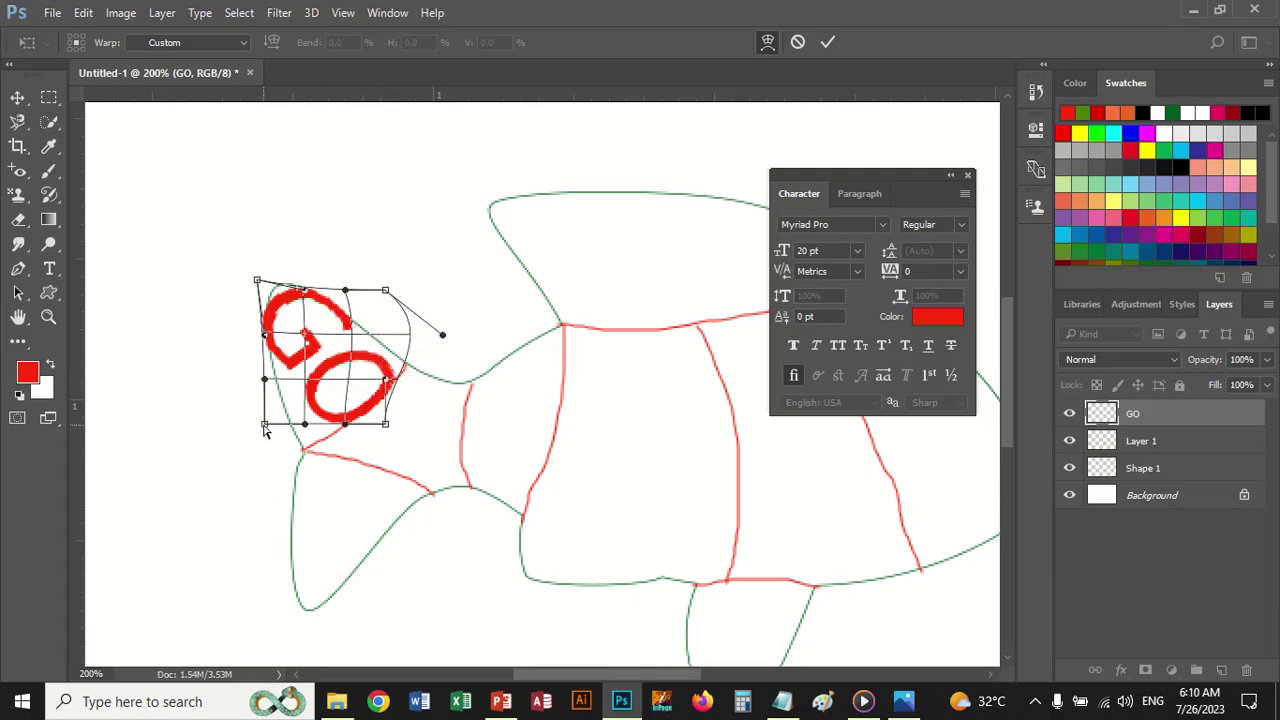
left_click_drag(264, 424, 251, 464)
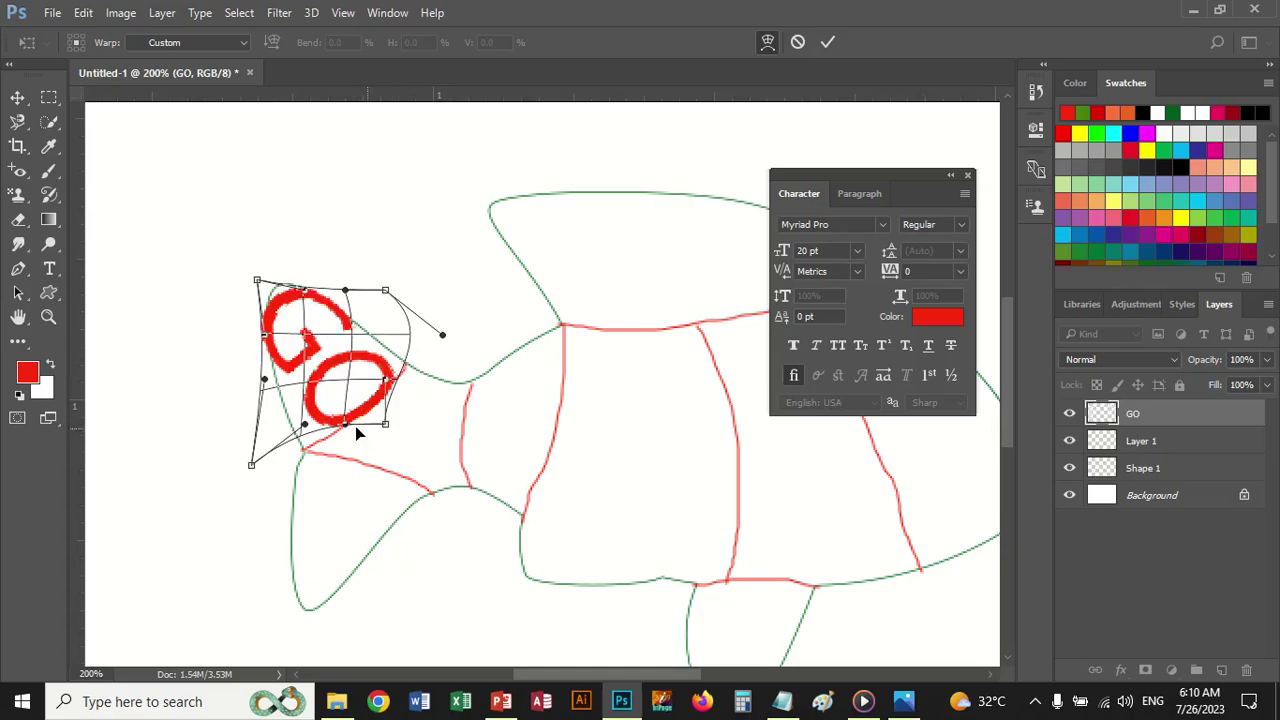
left_click_drag(345, 426, 320, 440)
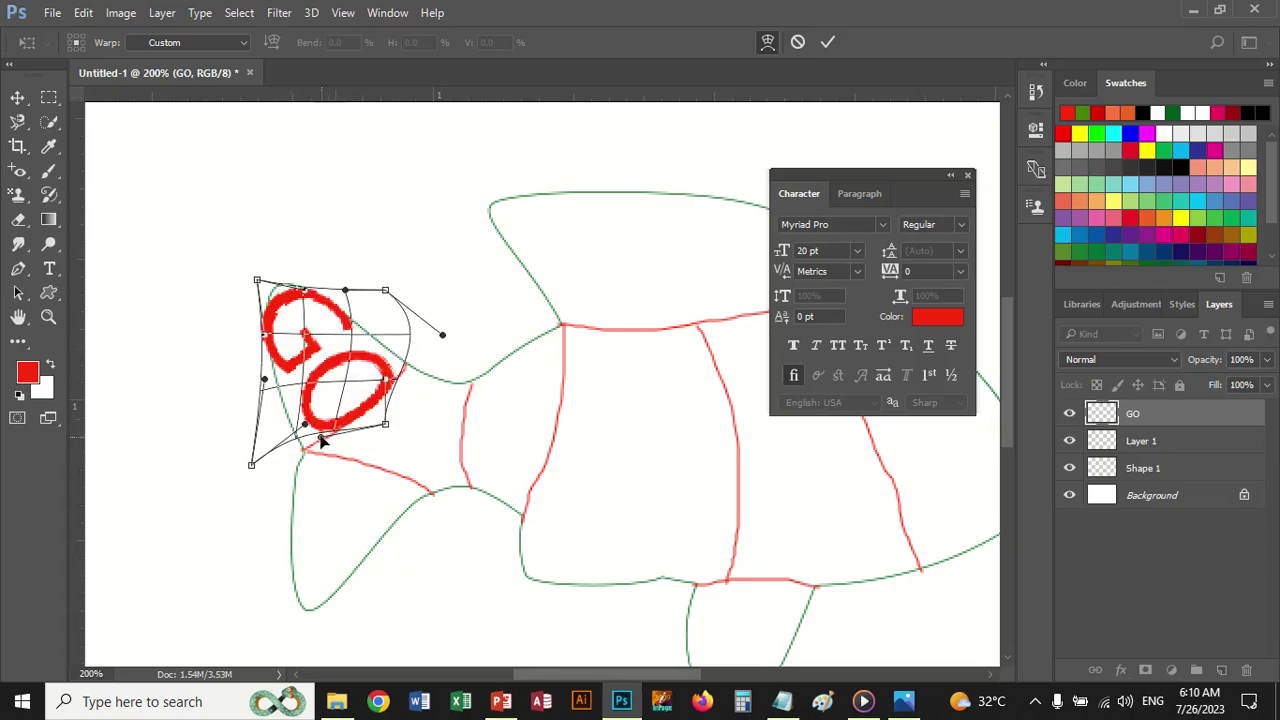
left_click_drag(256, 283, 264, 260)
left_click_drag(385, 423, 378, 423)
key("Return")
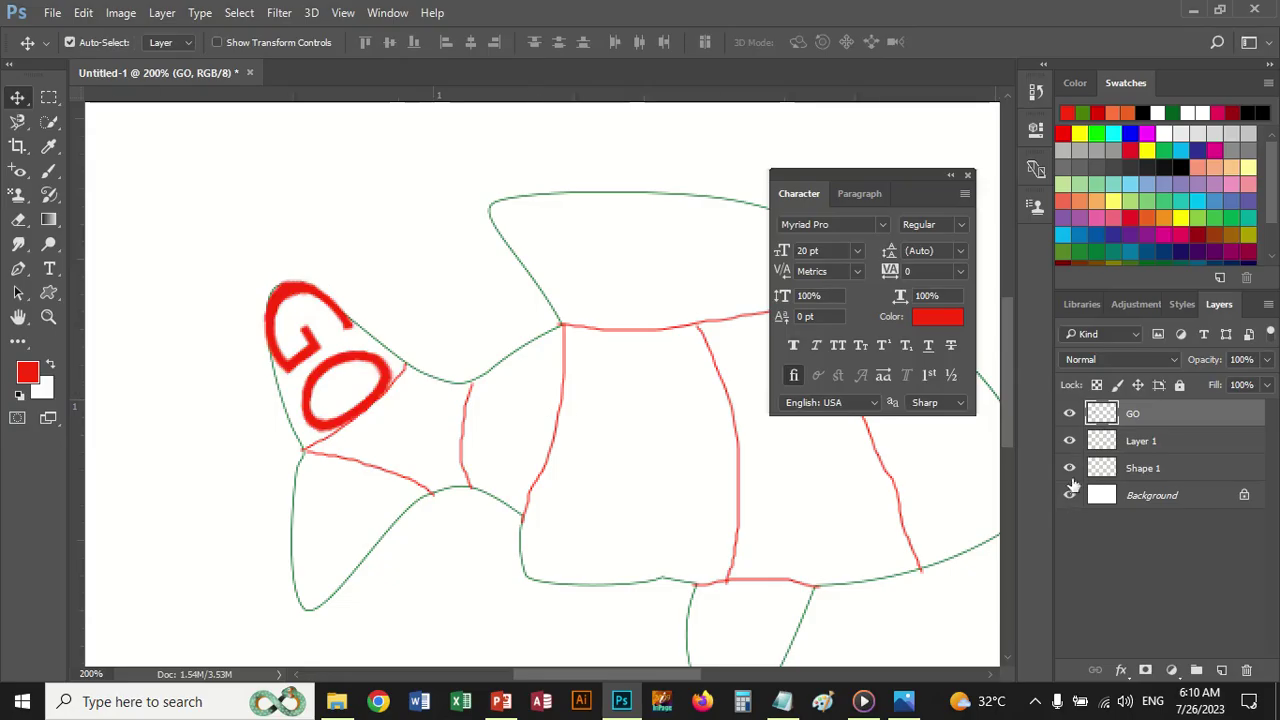
Step: Preview the warped GO on its own by hiding Layer 1 and Shape 1, and show both layers again
left_click(1069, 441)
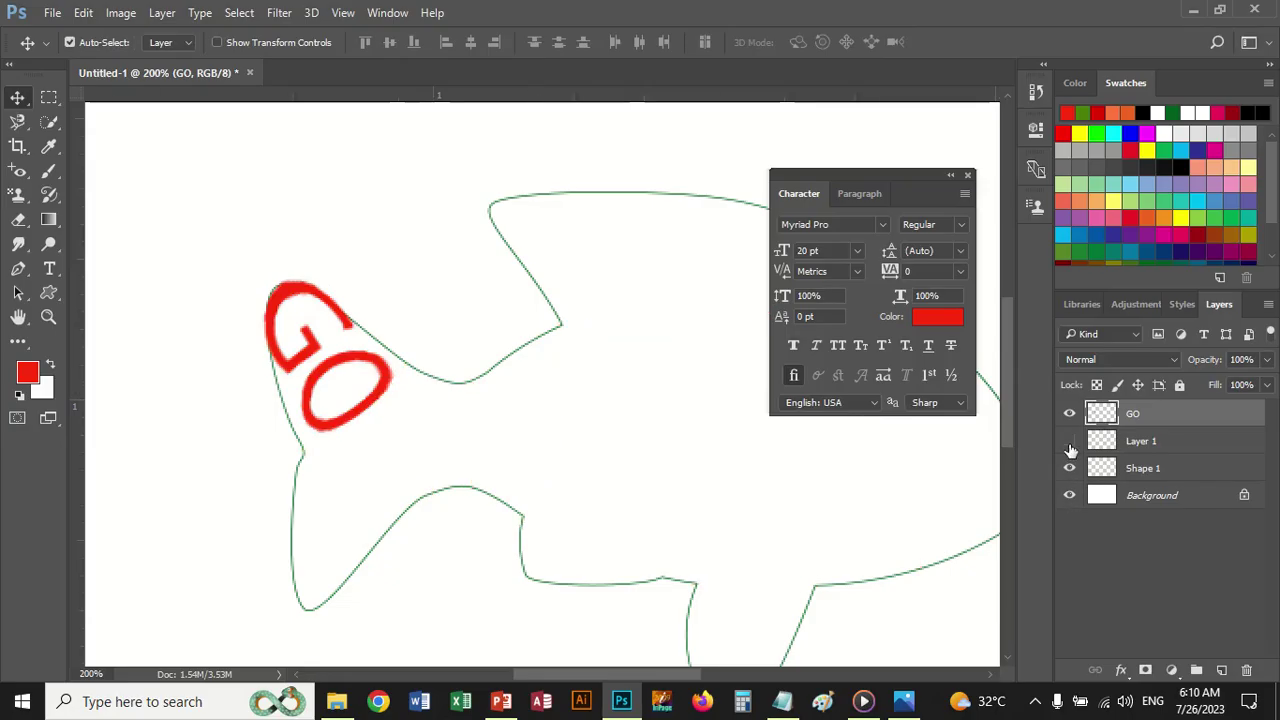
left_click(1069, 468)
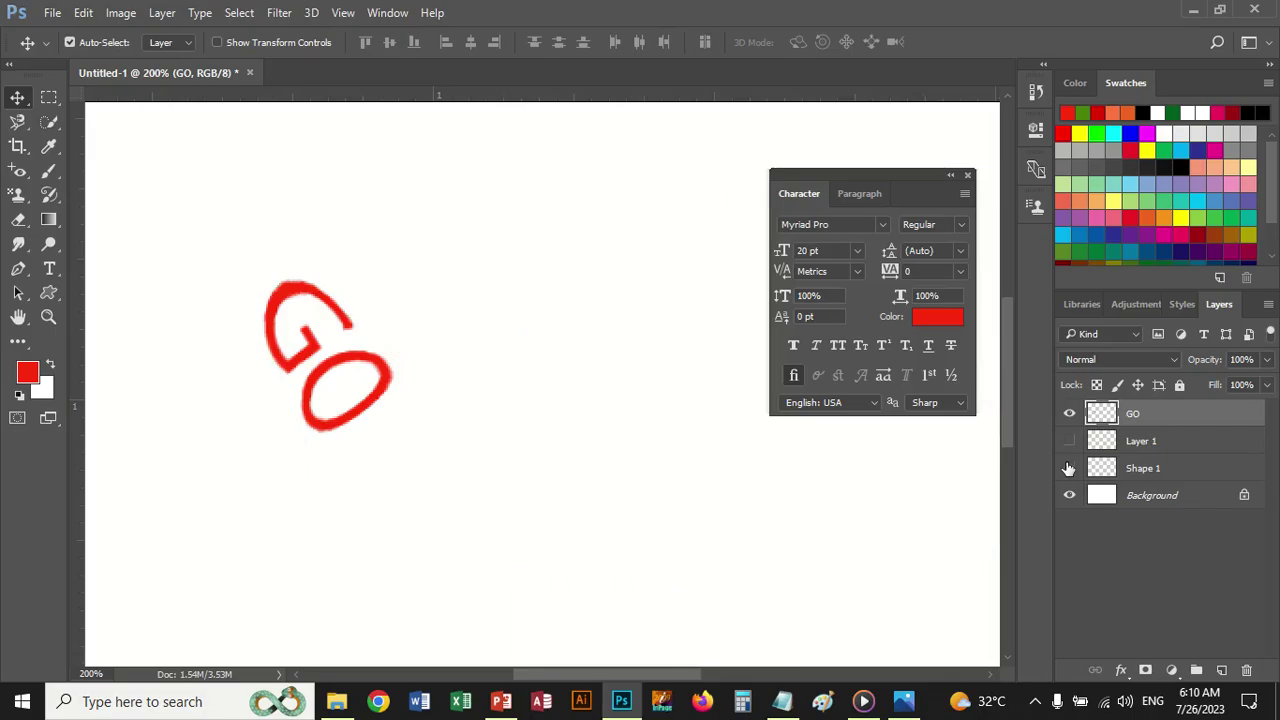
left_click(1069, 468)
left_click(1069, 441)
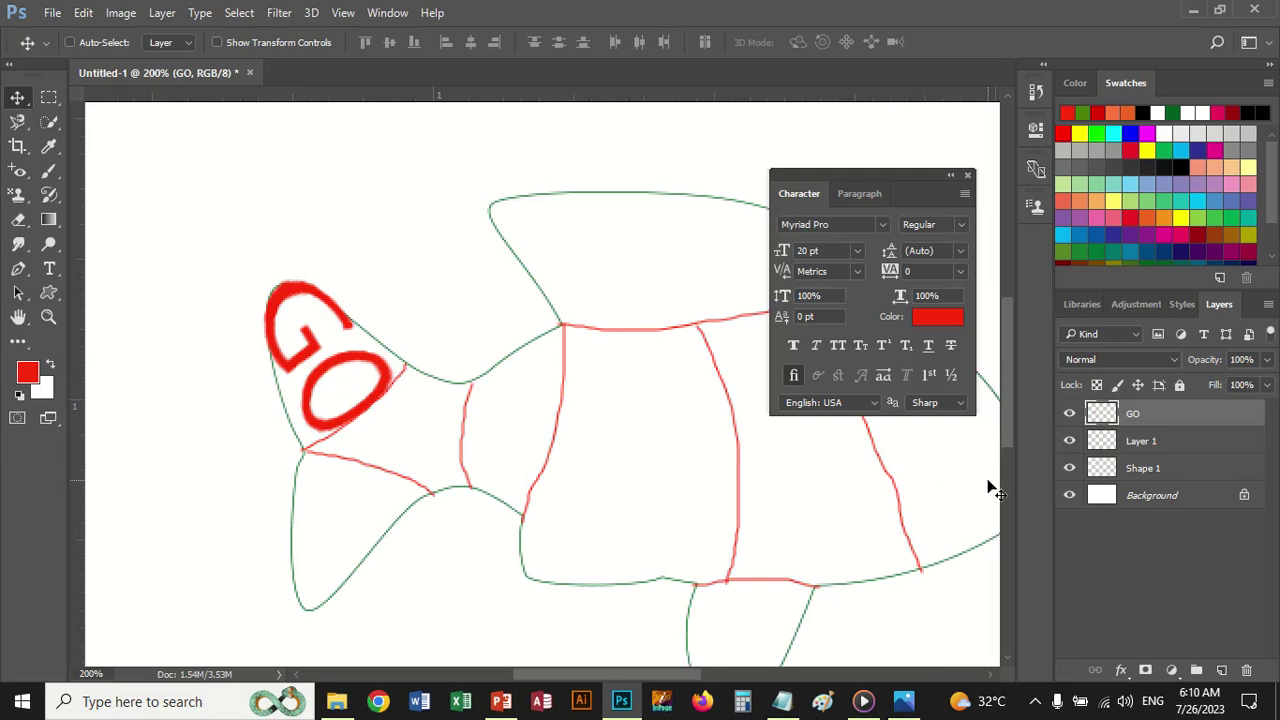
Step: Duplicate the warped GO layer and move the copy down onto the fish's lower tail section
key("ctrl+j")
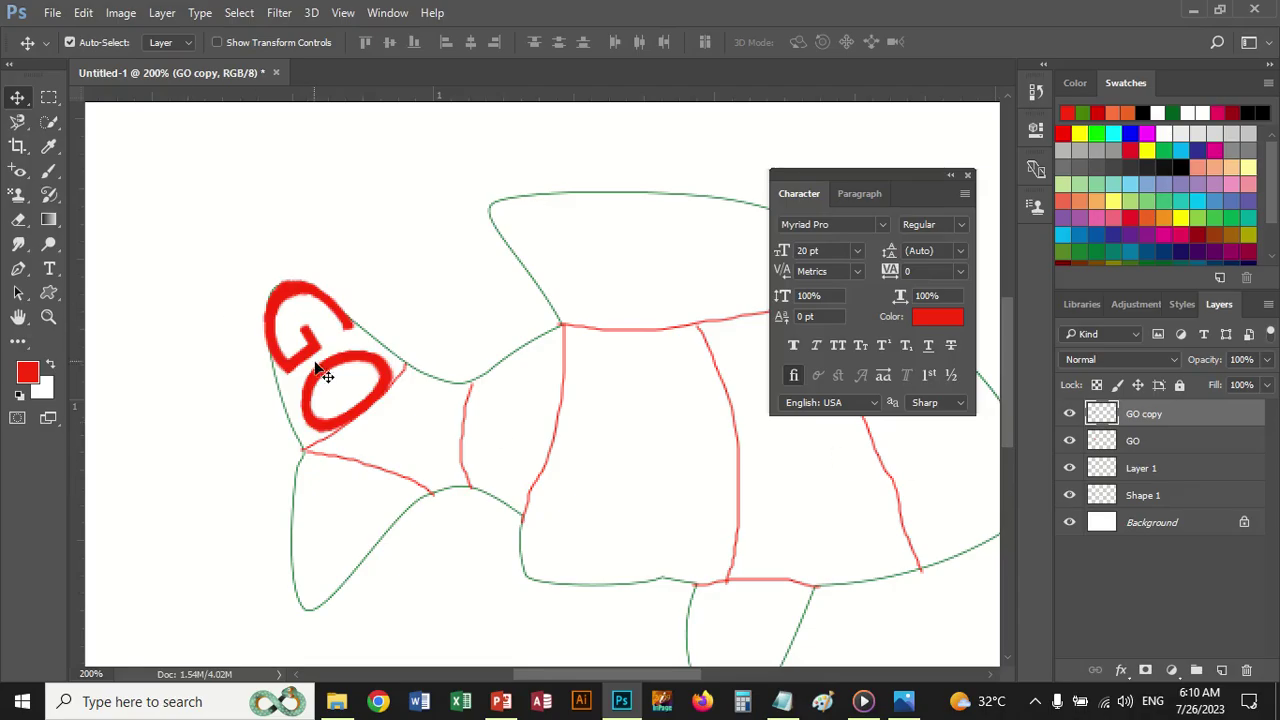
left_click_drag(320, 373, 331, 528)
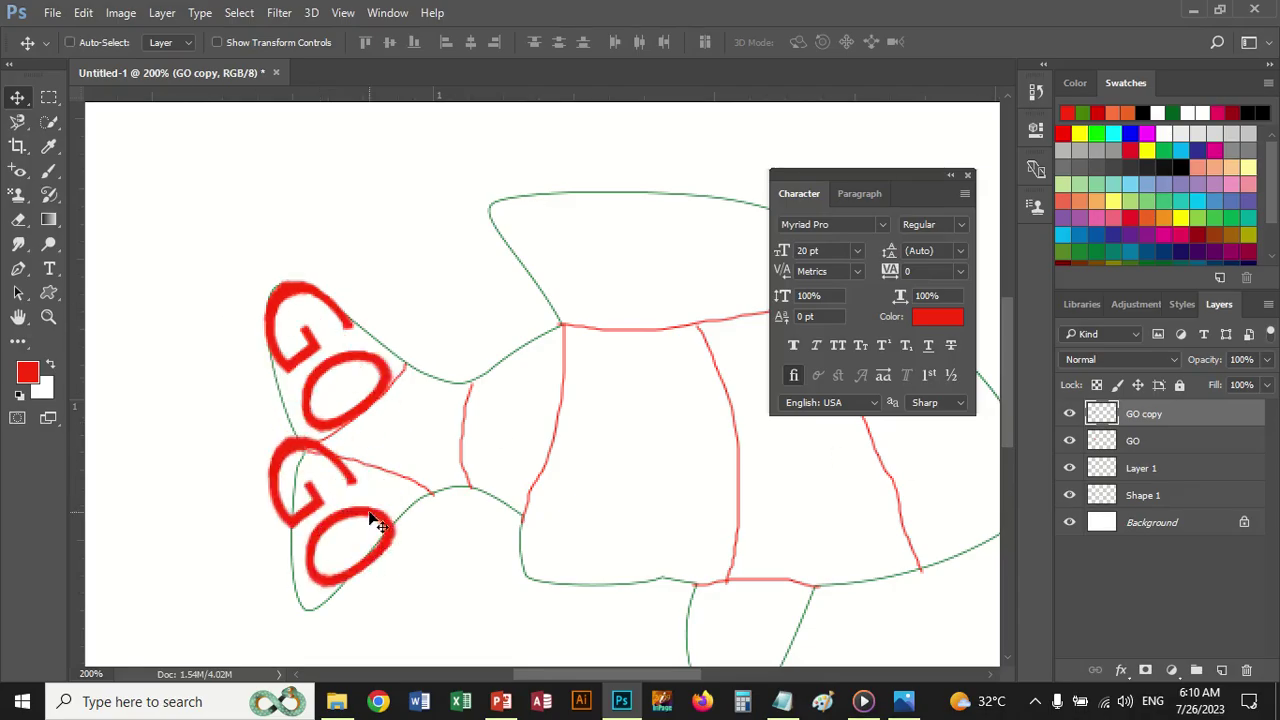
Step: Rotate the GO copy to about -113.64° and scale it to about 83.64% within the fish's lower tail section
key("ctrl+t")
left_click_drag(411, 430, 340, 518)
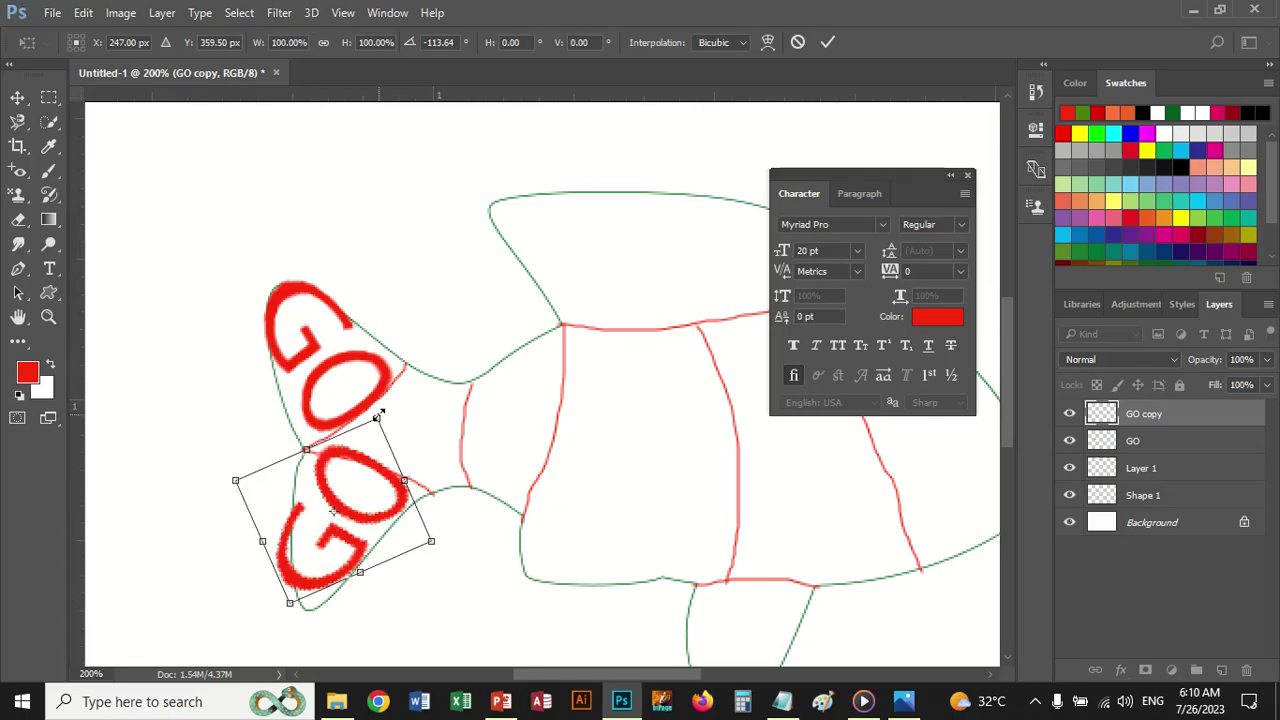
left_click_drag(377, 416, 369, 434)
Step: Warp the GO copy with a custom mesh so its letters fill the outline of the fish's lower tail section
right_click(336, 522)
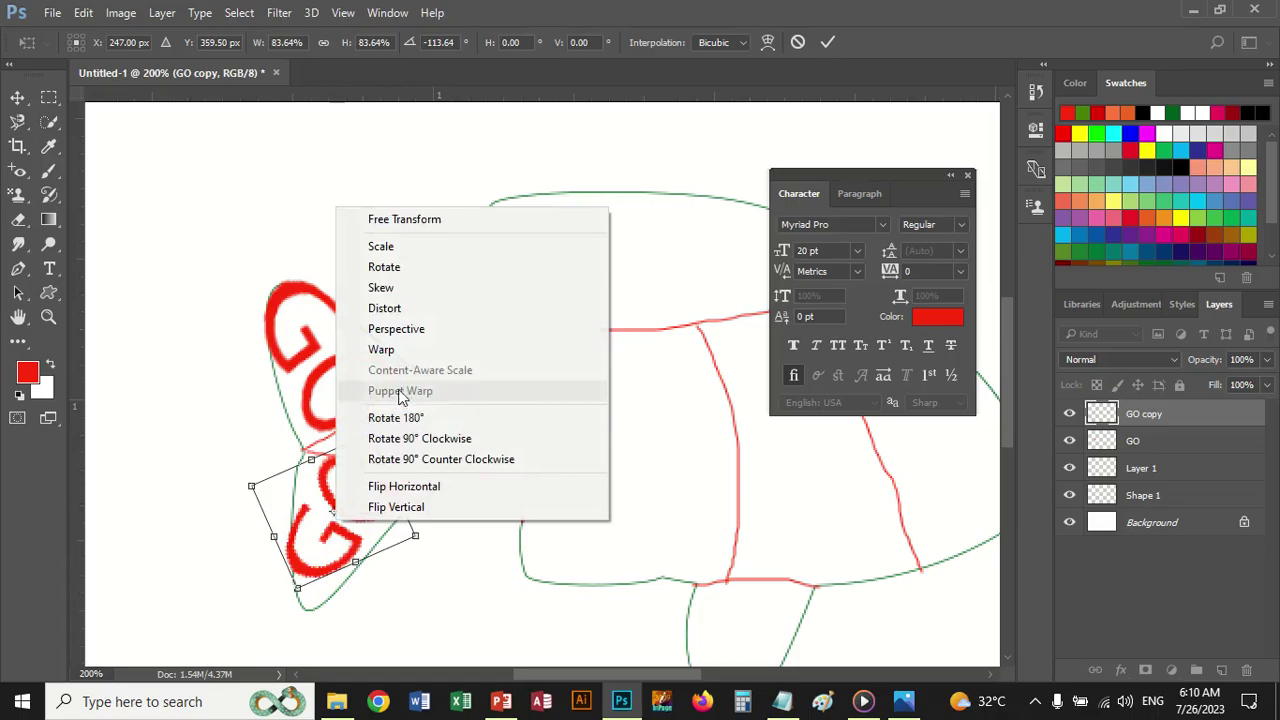
left_click(385, 350)
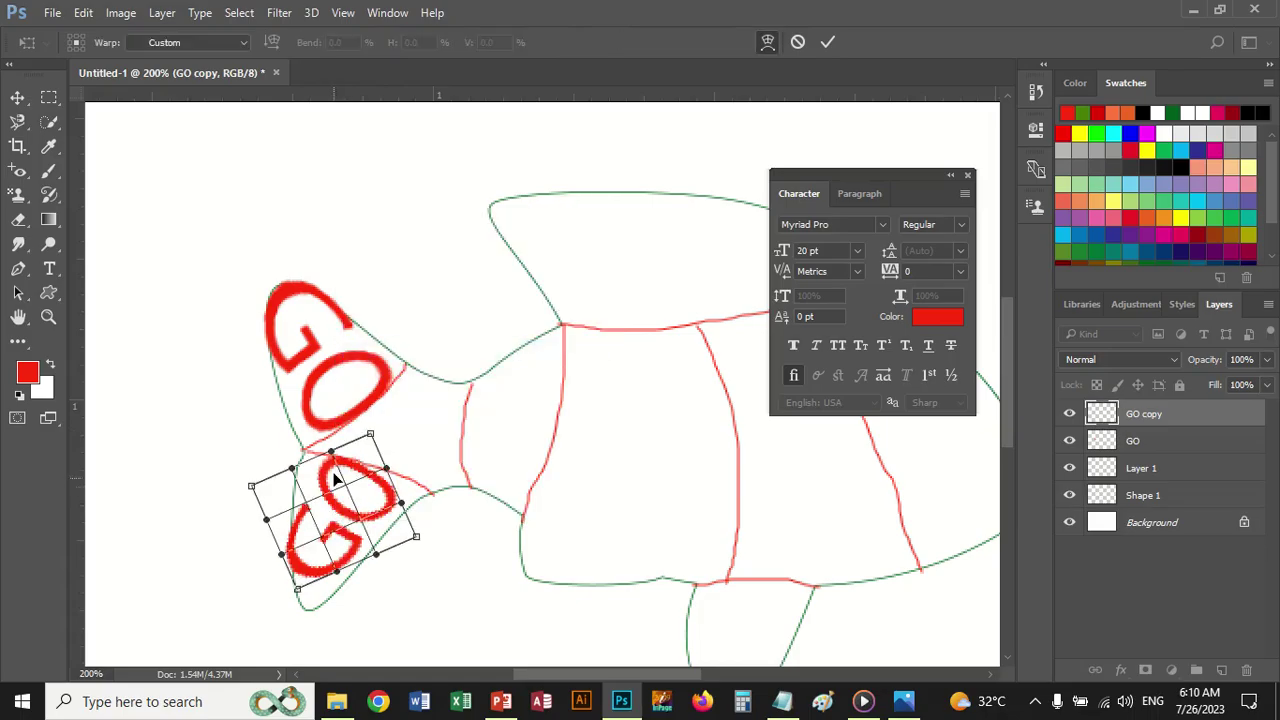
left_click_drag(333, 457, 293, 457)
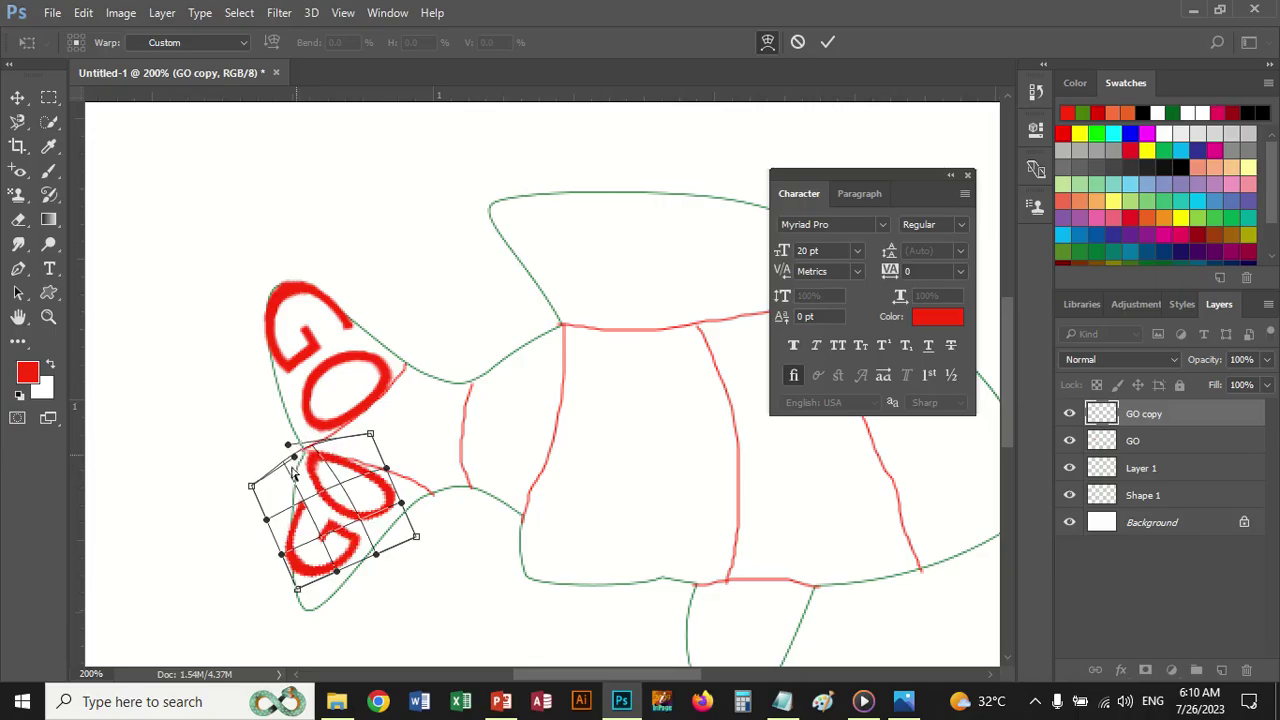
left_click_drag(285, 562, 298, 625)
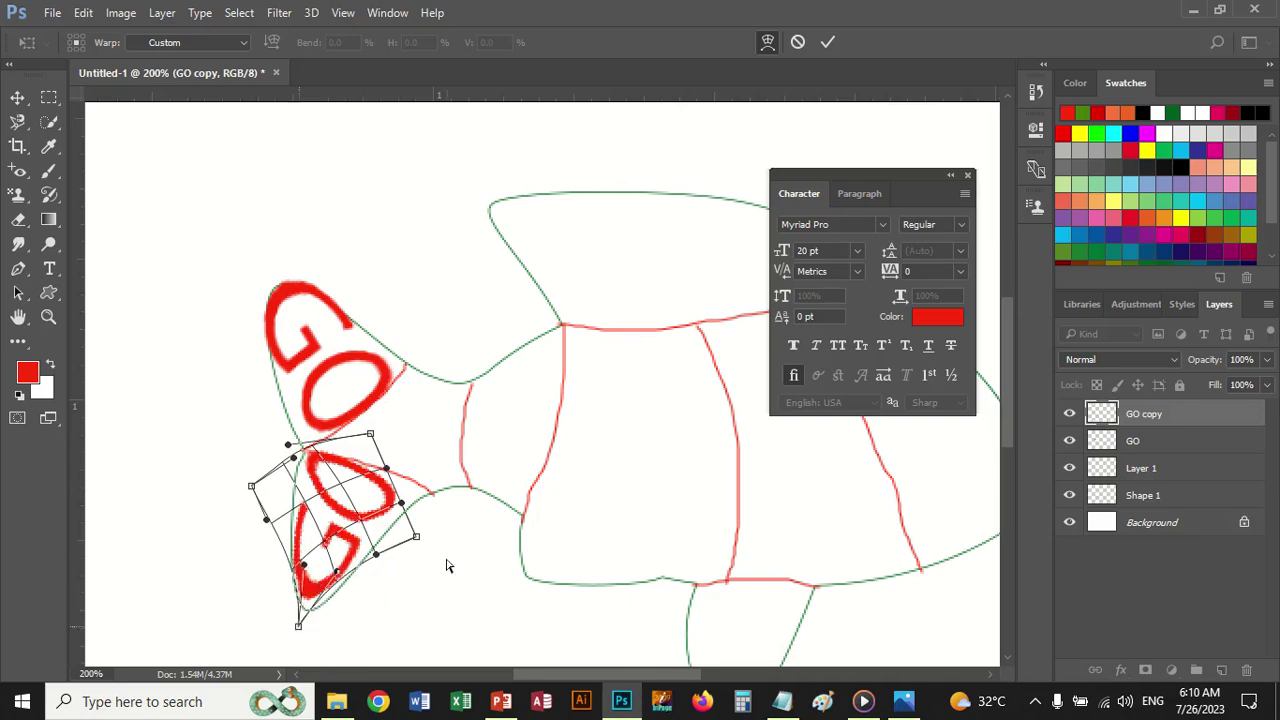
left_click_drag(420, 533, 411, 497)
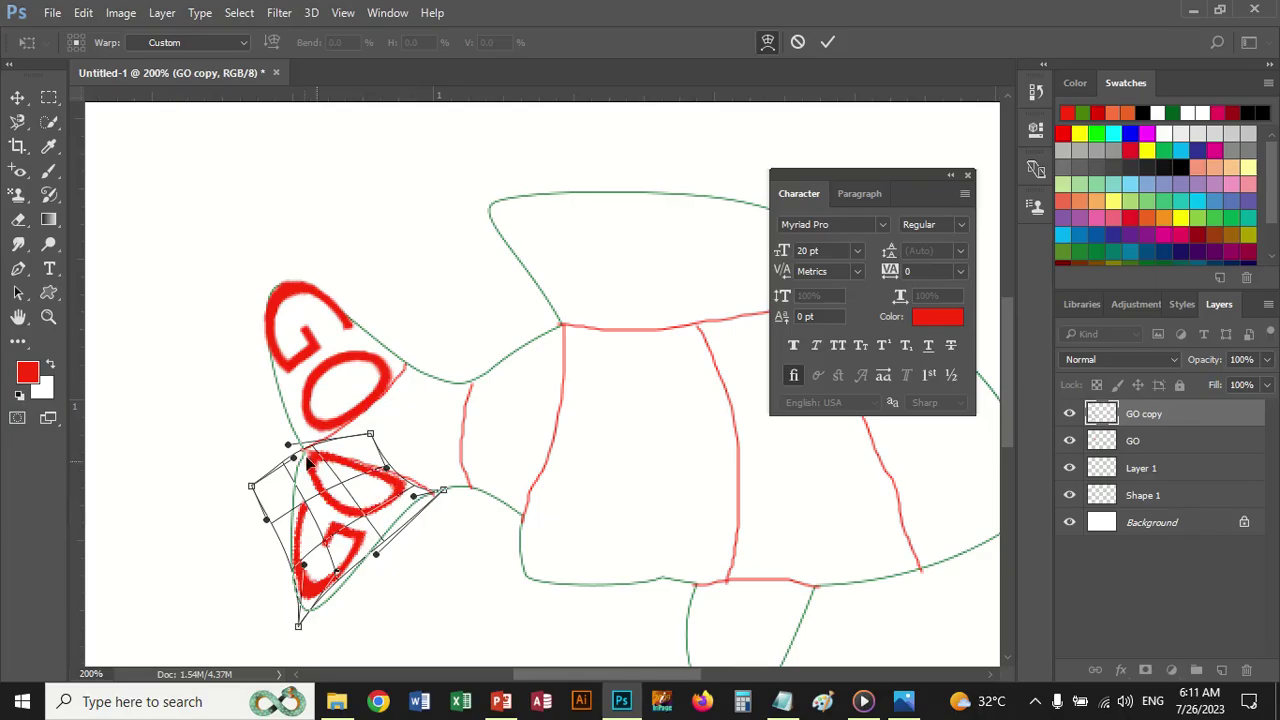
left_click_drag(294, 458, 280, 477)
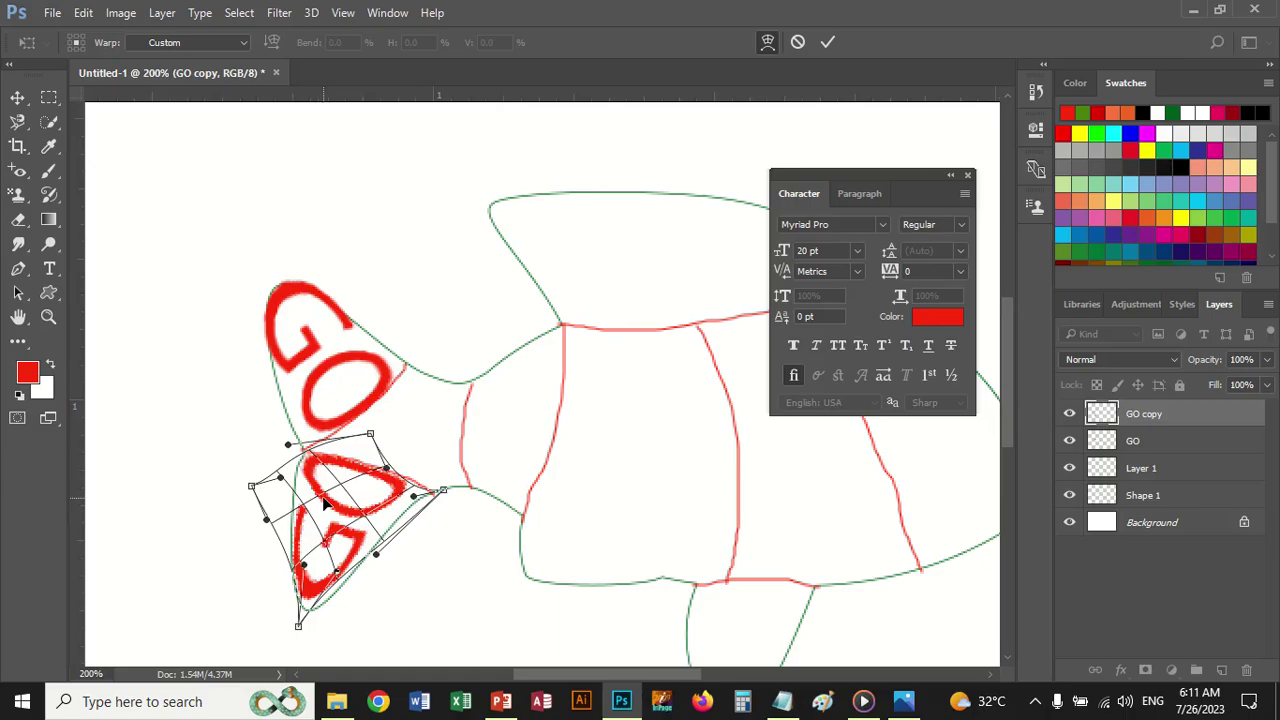
key("Return")
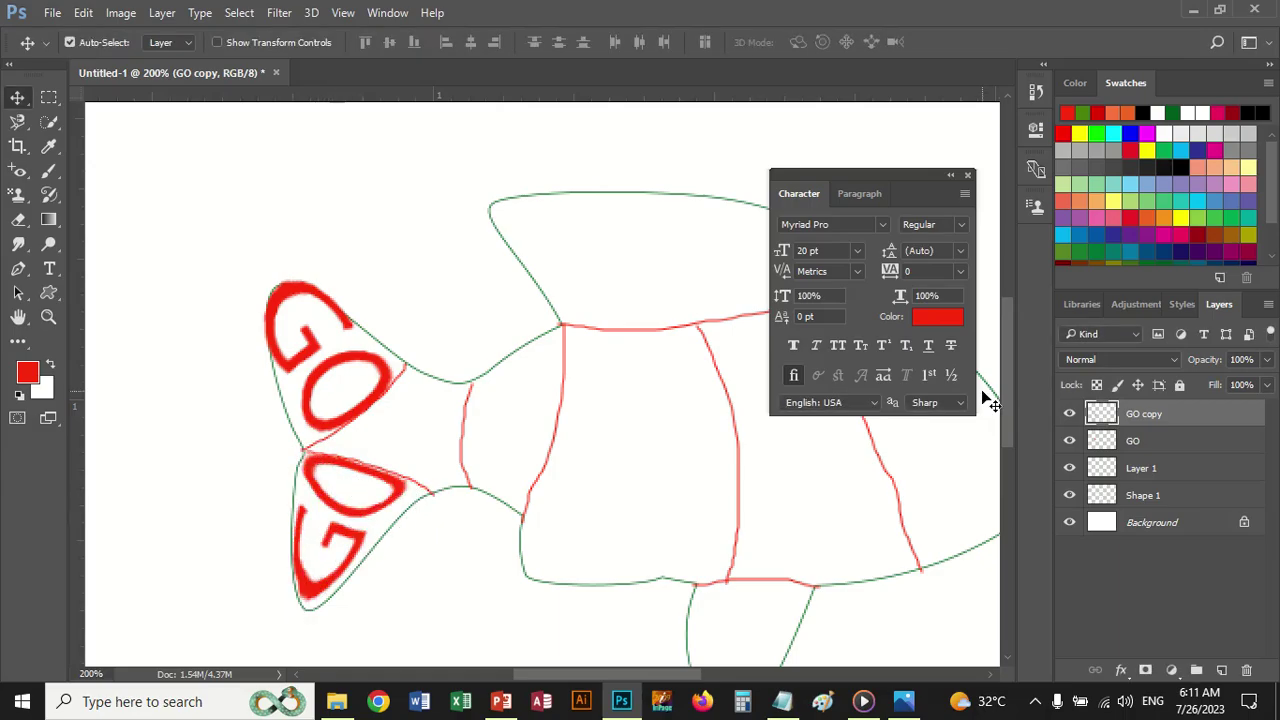
Step: Select the GO copy's letter pixels and fill them with a medium green swatch
left_click(1102, 414, "ctrl")
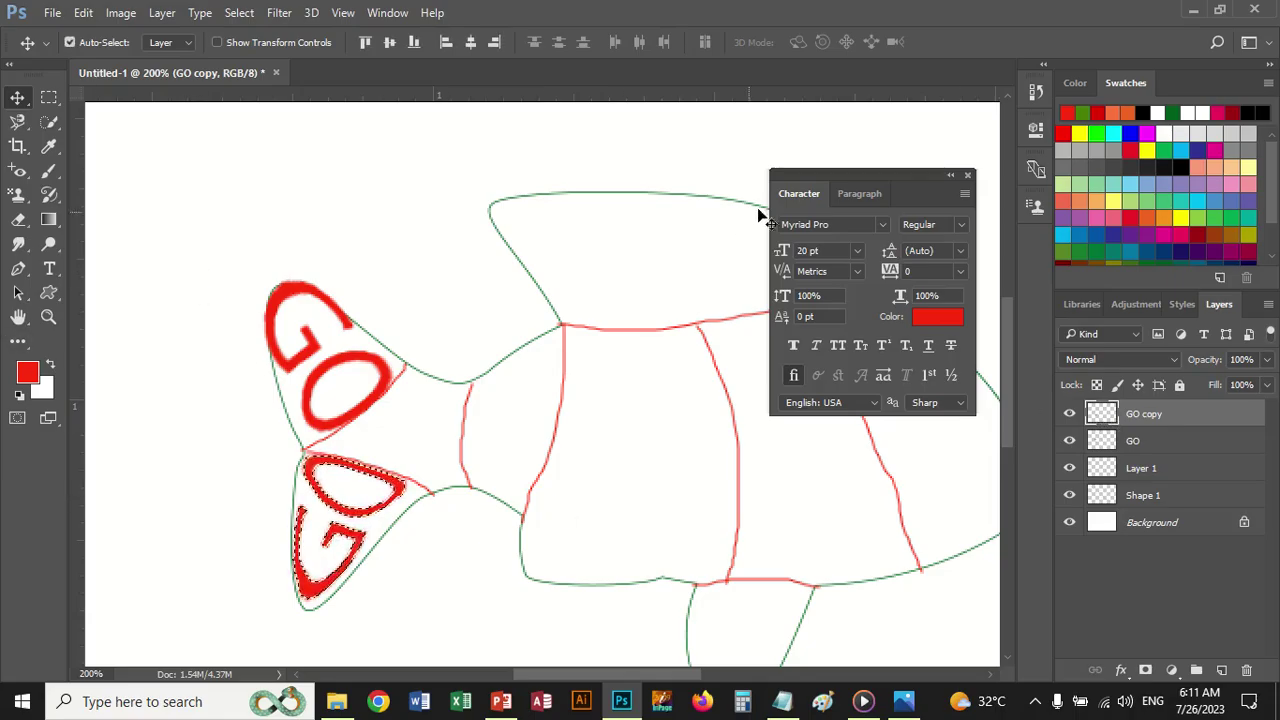
left_click(1165, 234)
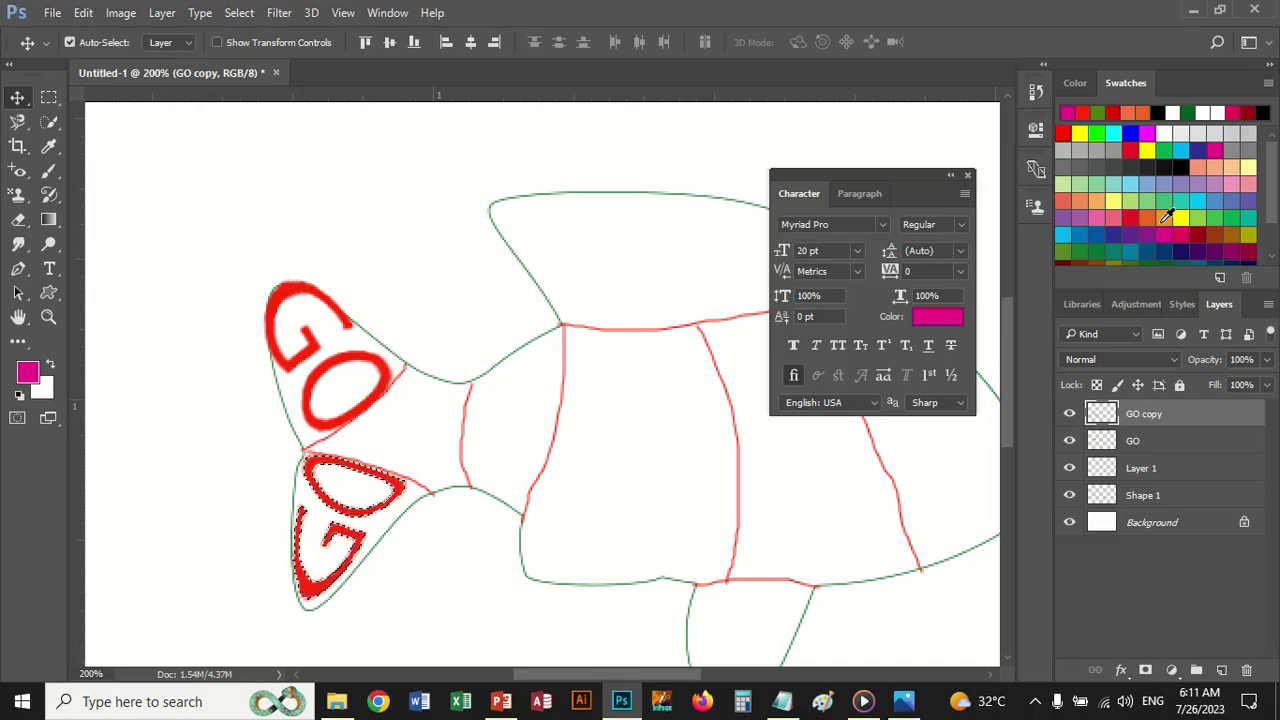
left_click(1135, 219)
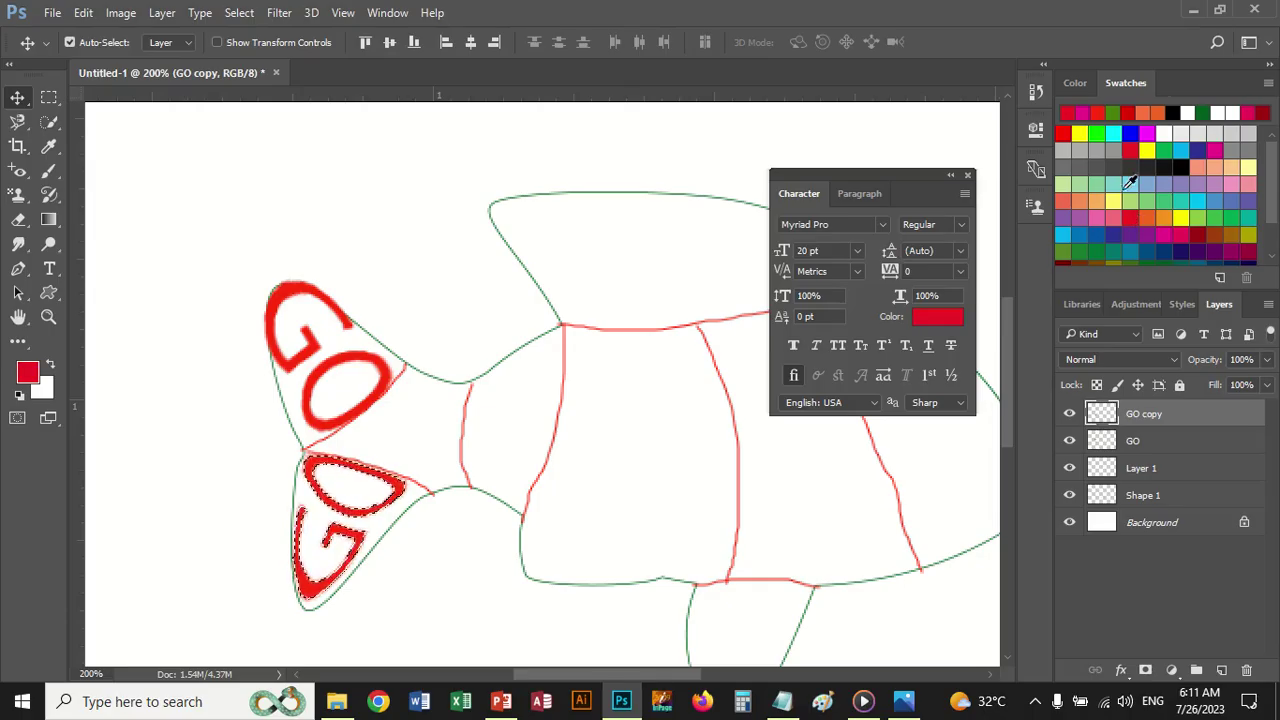
left_click(1170, 186)
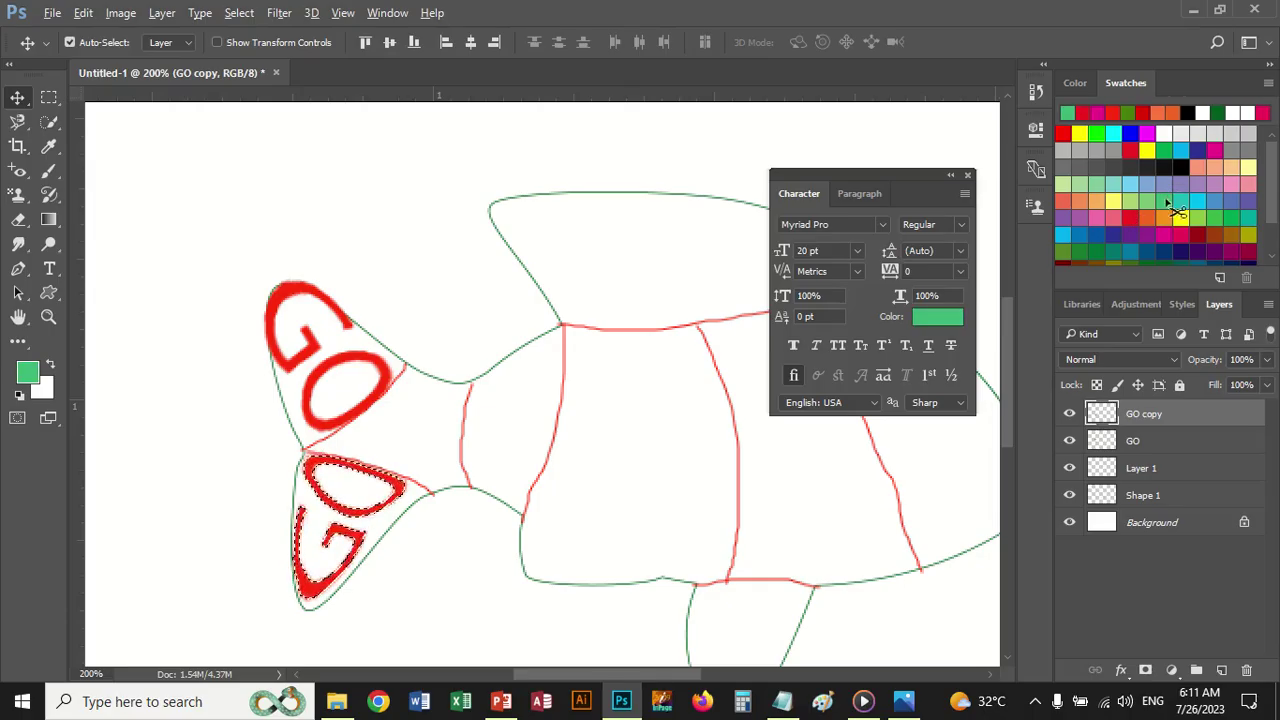
key("alt+BackSpace")
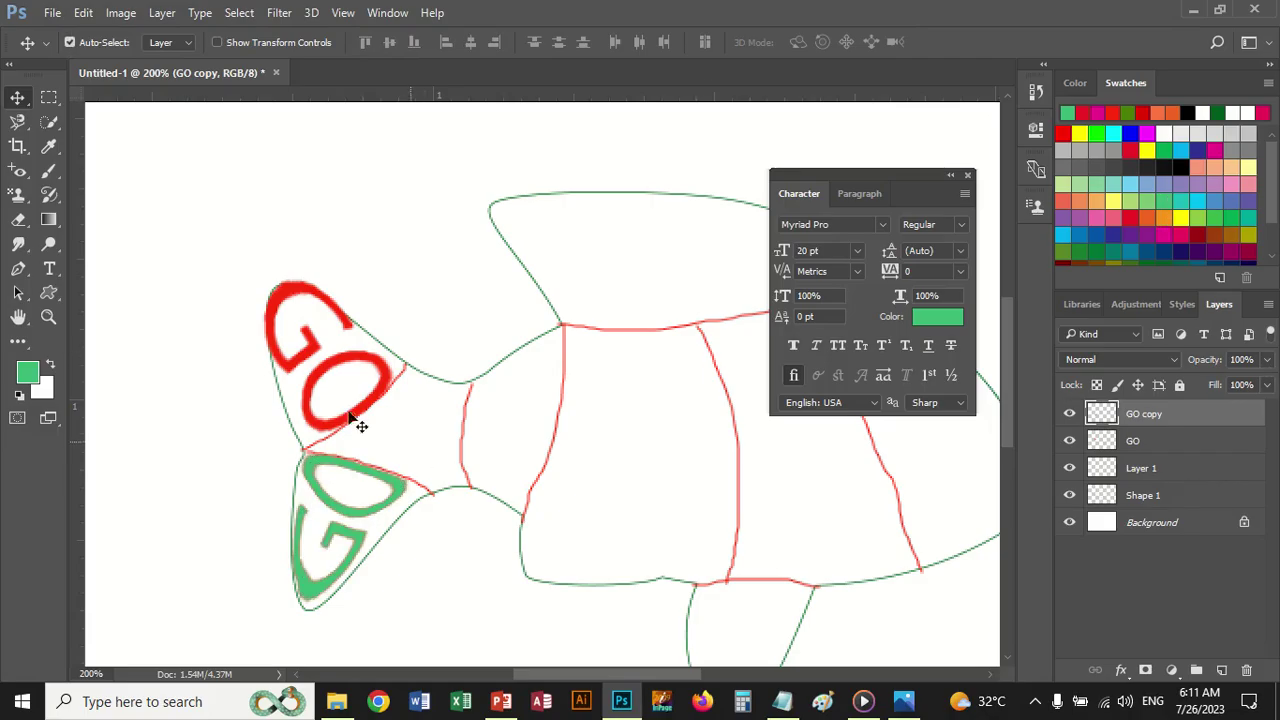
Step: Add the green text TO in 20 pt Myriad Pro, starting between the fish's two tail sections
left_click(49, 268)
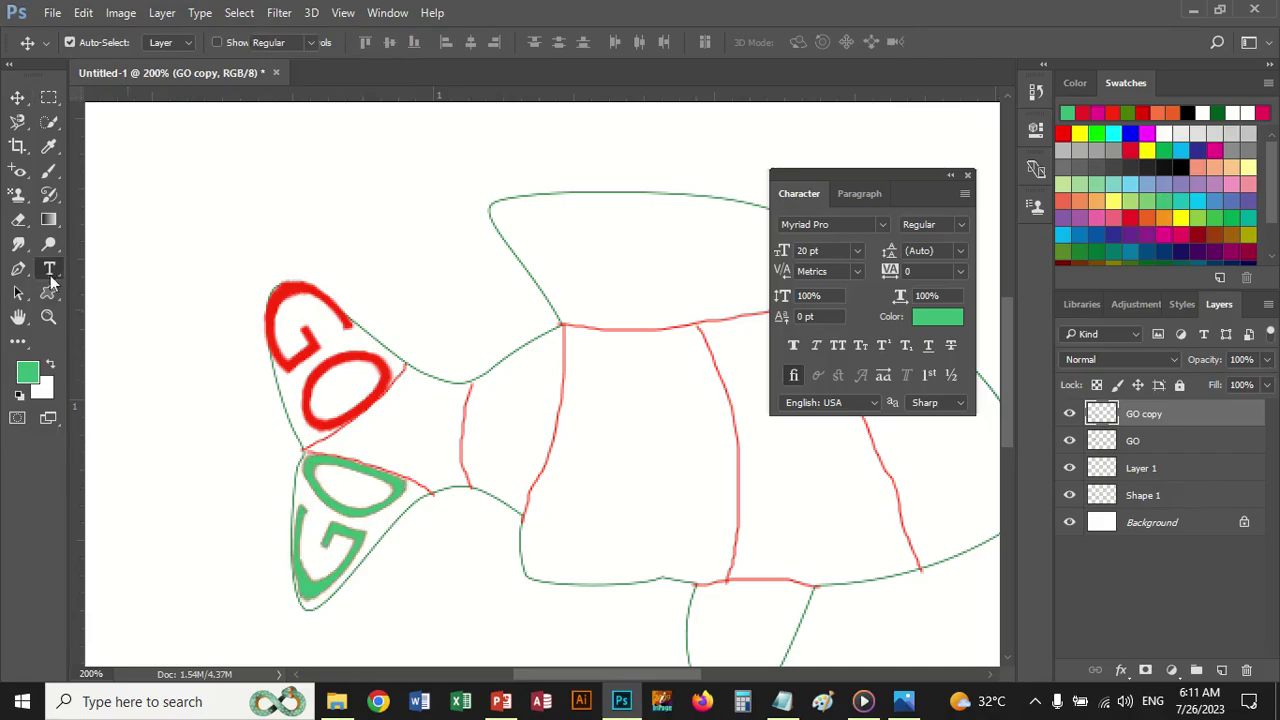
left_click(365, 447)
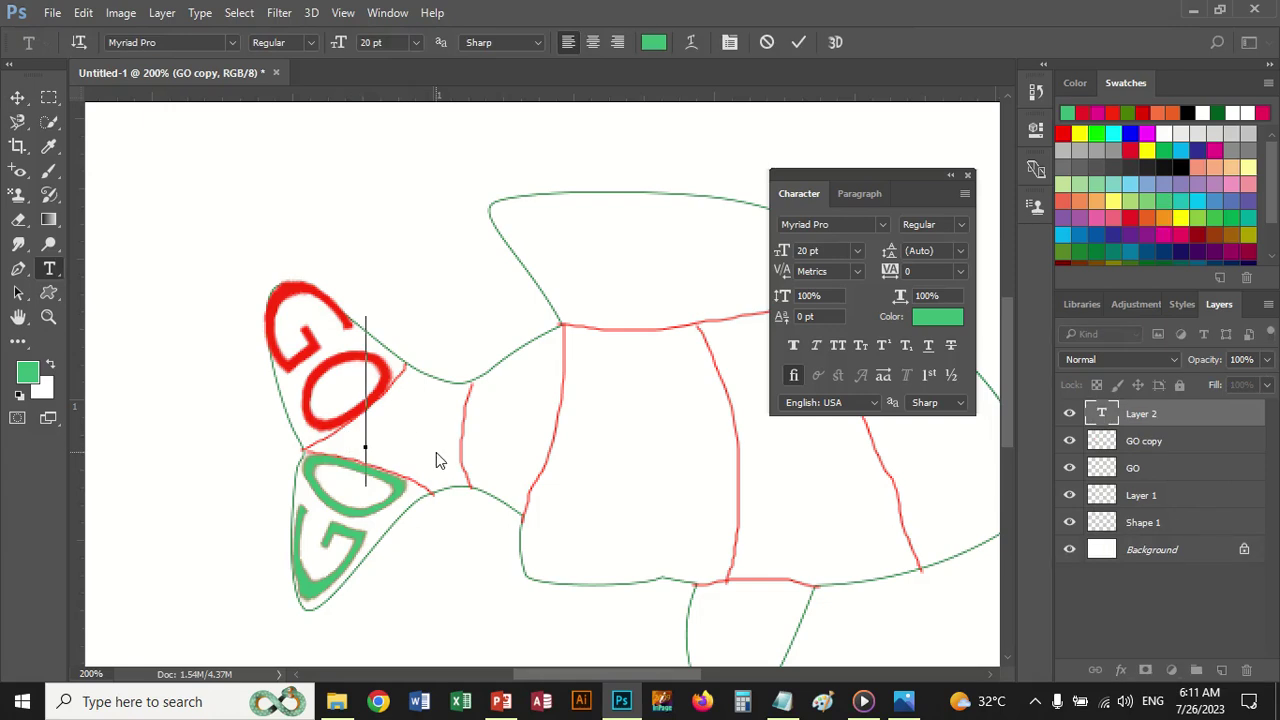
type("t")
key("BackSpace")
type("TO")
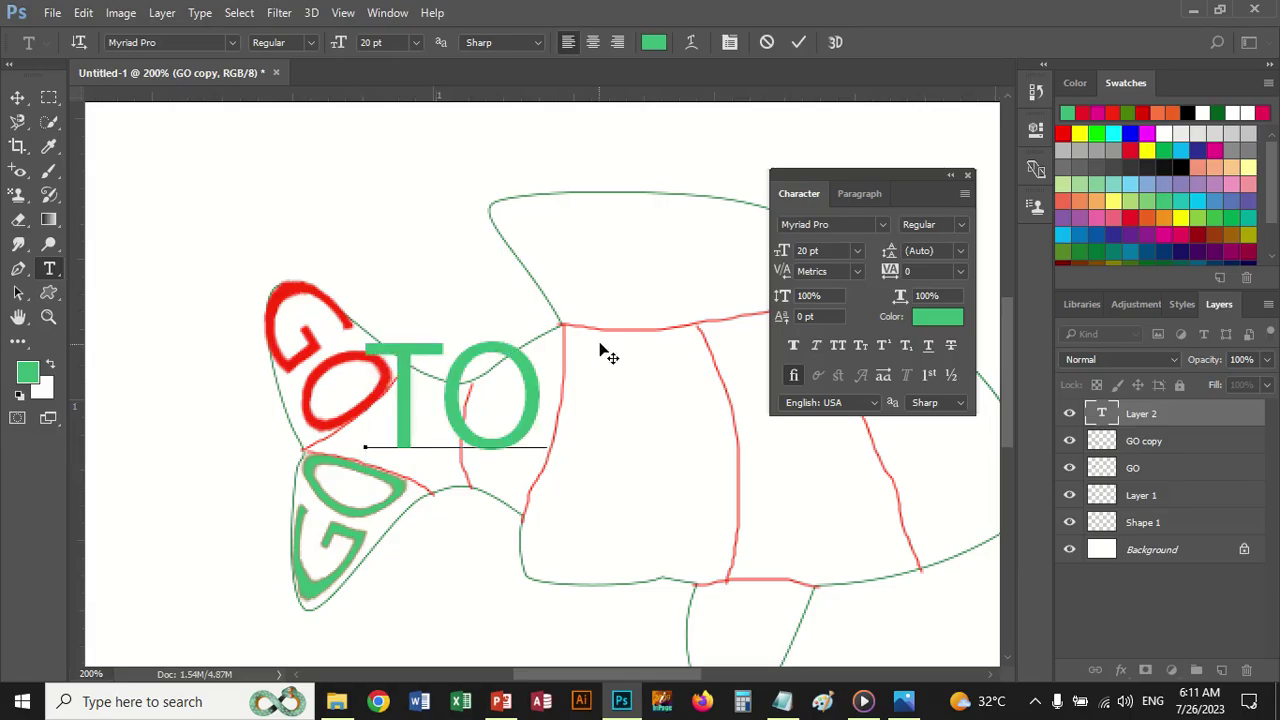
left_click(17, 97)
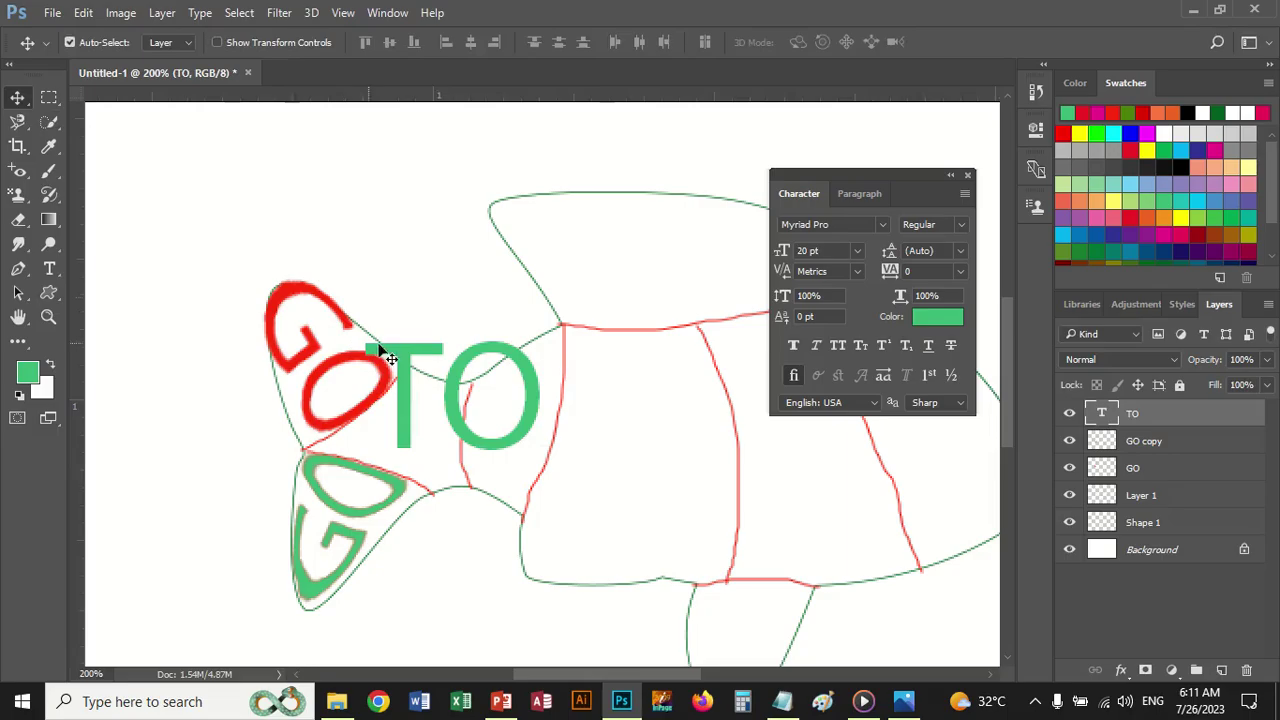
Step: Move the TO text over the middle section where the tail joins the body, and try to warp it
key("ctrl+t")
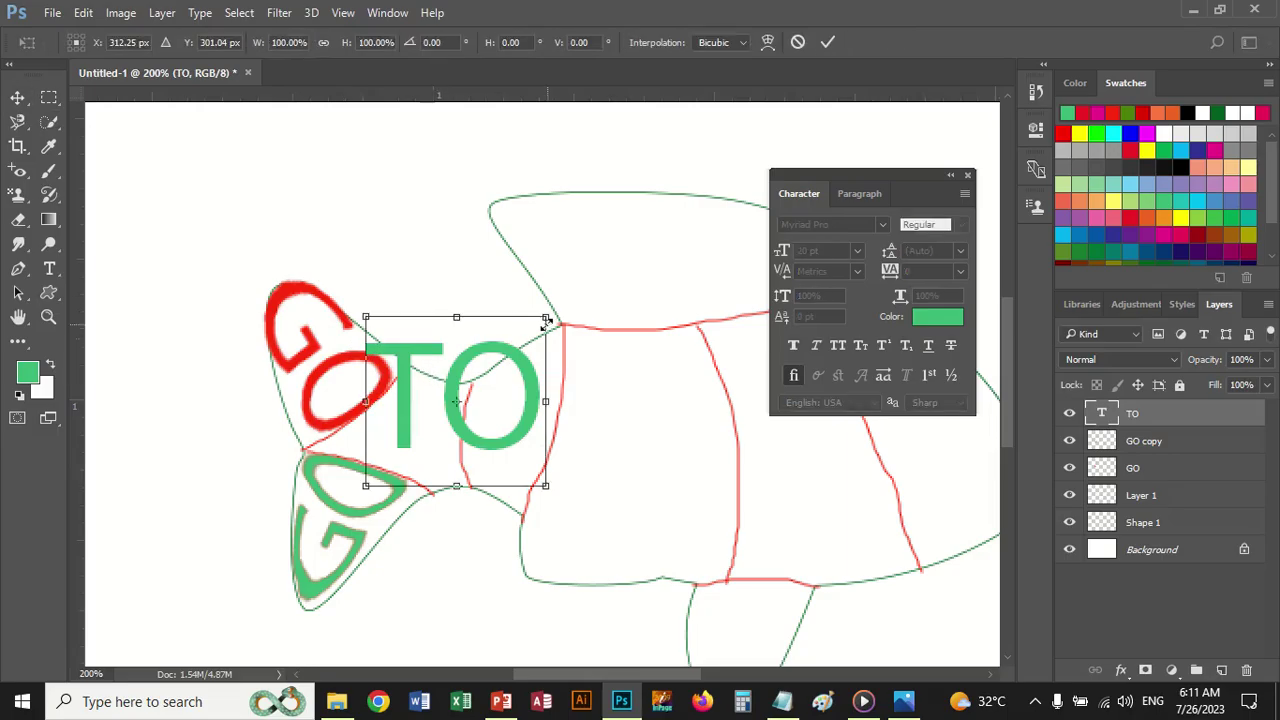
right_click(502, 365)
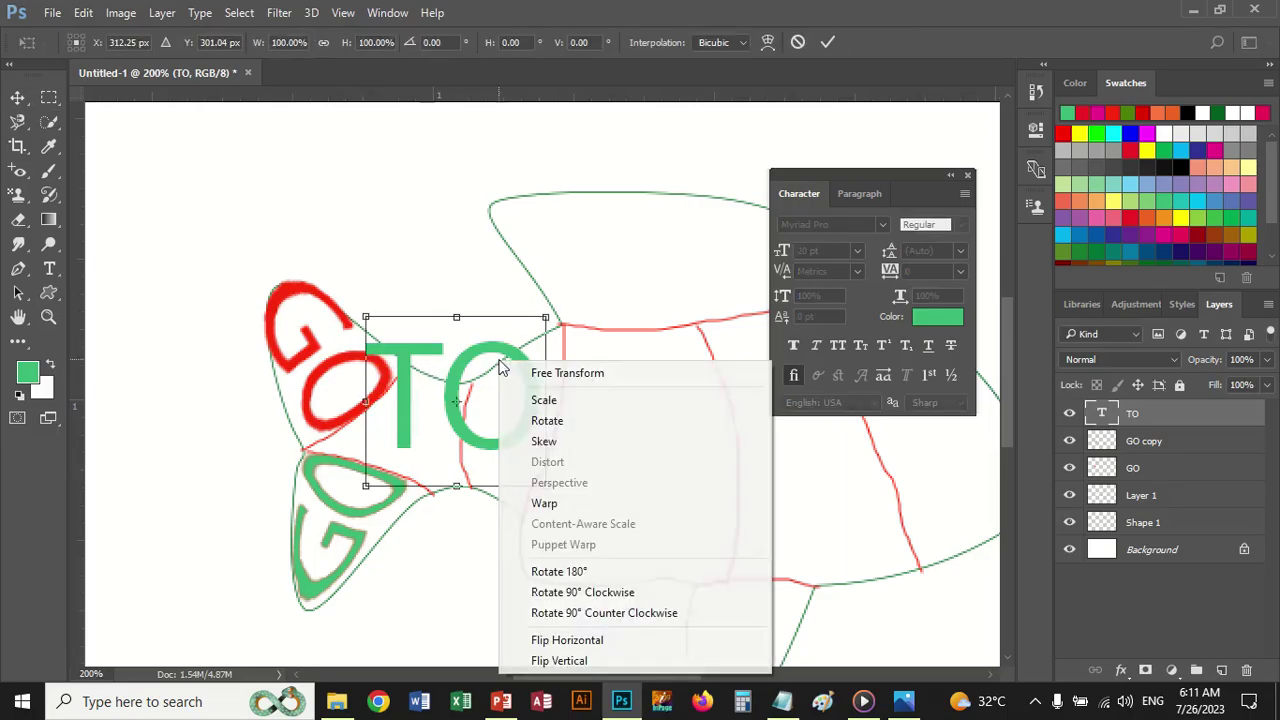
left_click(540, 503)
left_click_drag(534, 392, 512, 420)
right_click(501, 399)
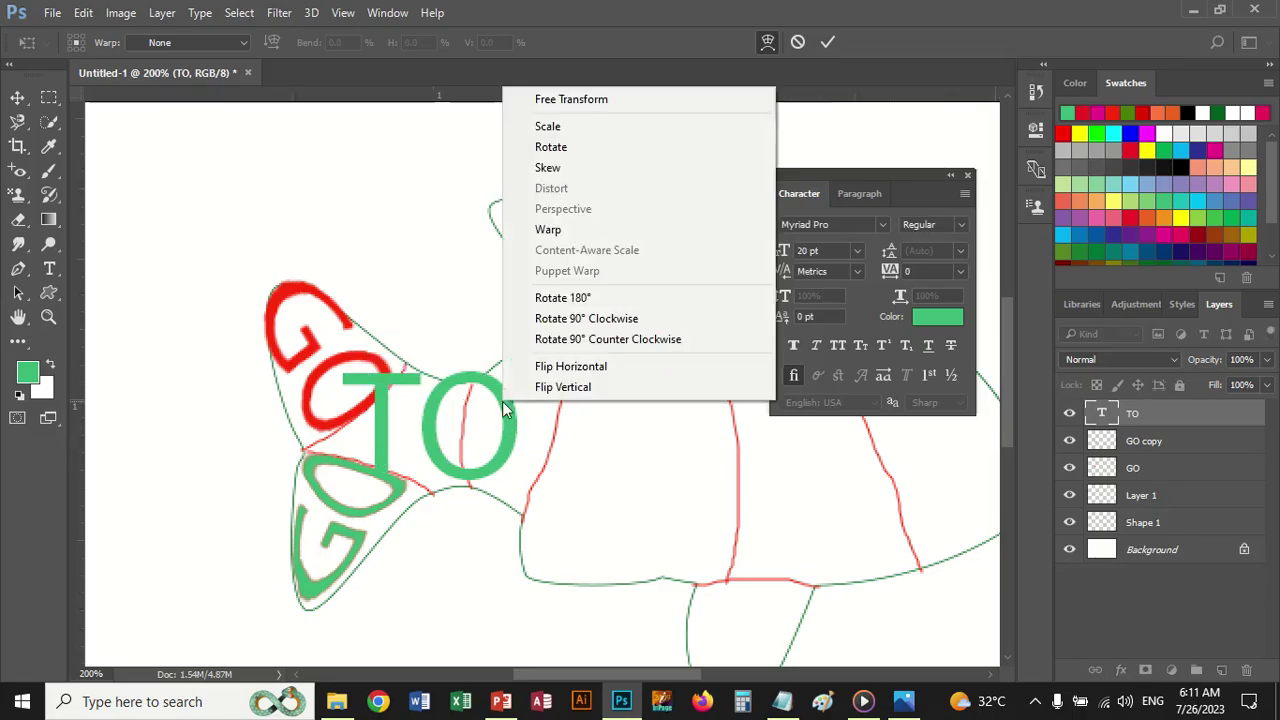
left_click(558, 232)
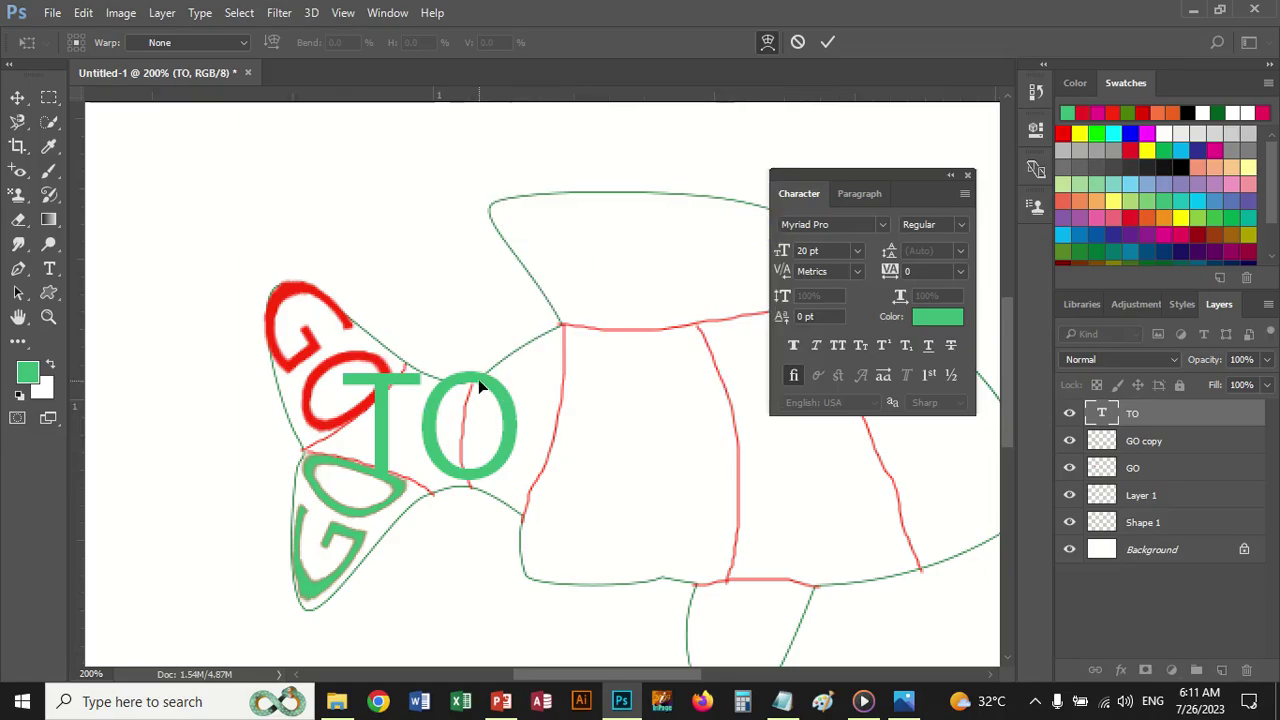
key("Escape")
key("ctrl+t")
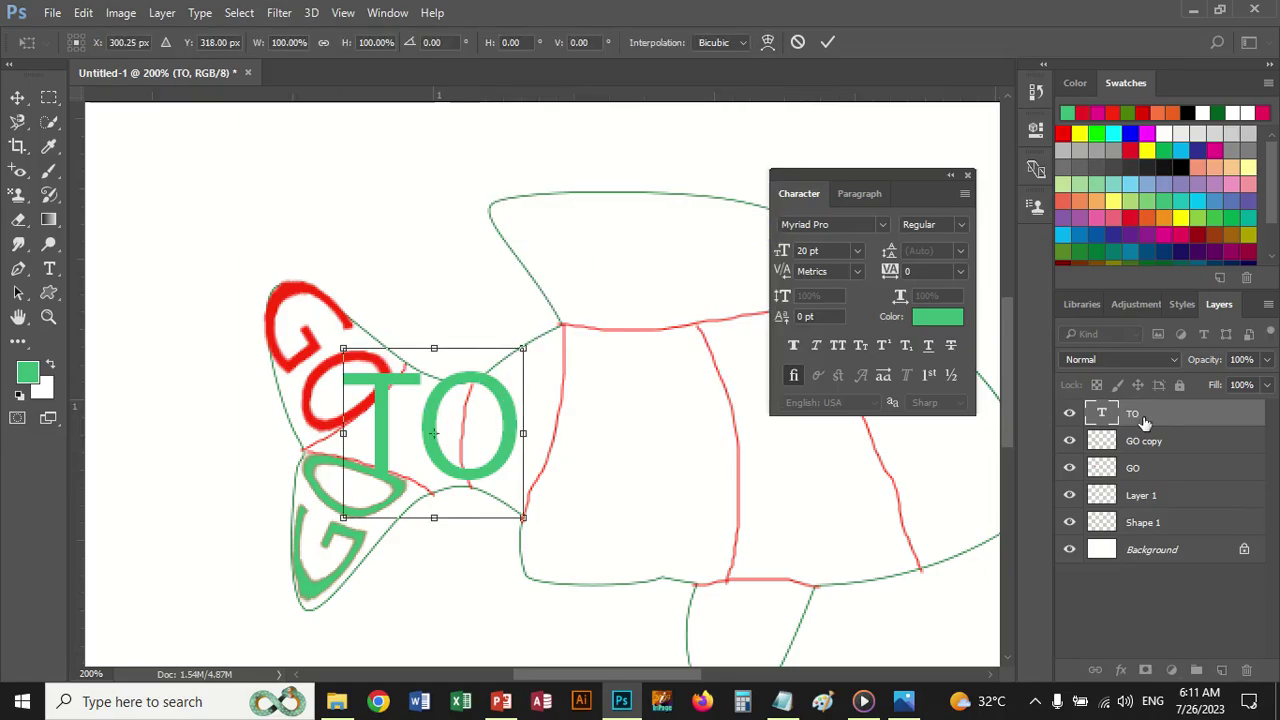
key("Return")
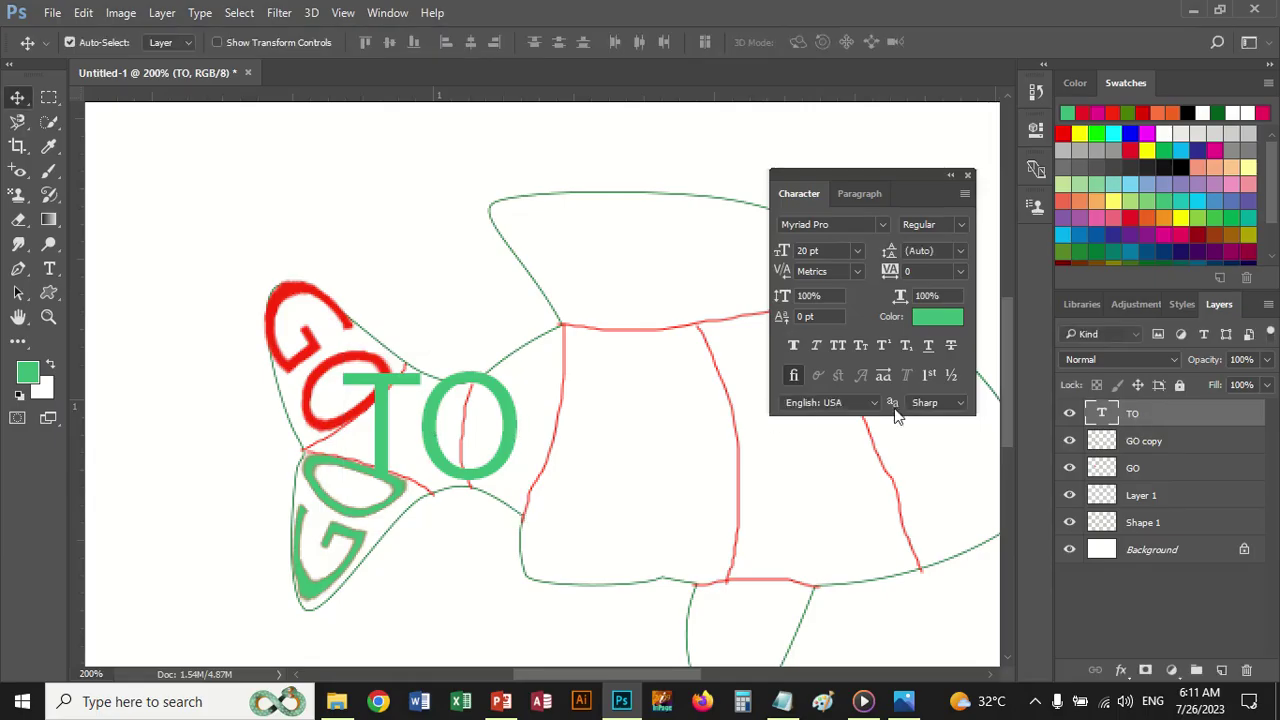
Step: Rasterize the TO text layer and remove its position lock
right_click(1101, 421)
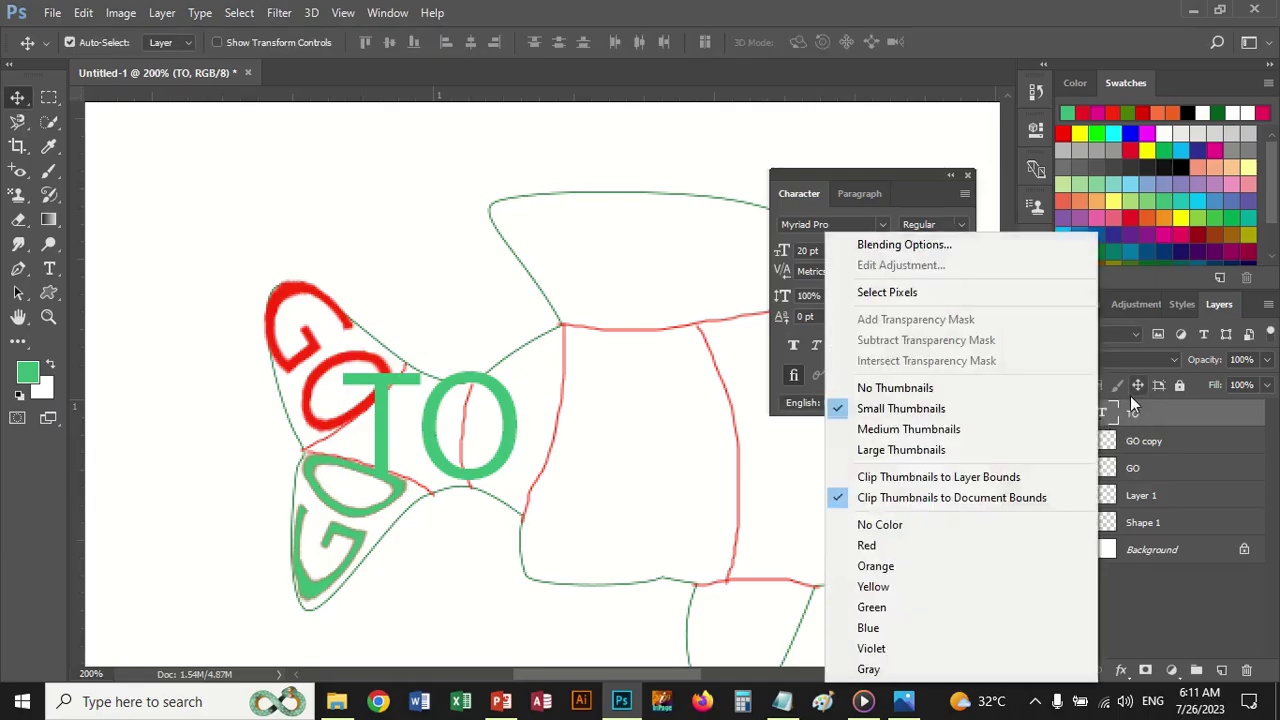
left_click(1130, 395)
right_click(1139, 407)
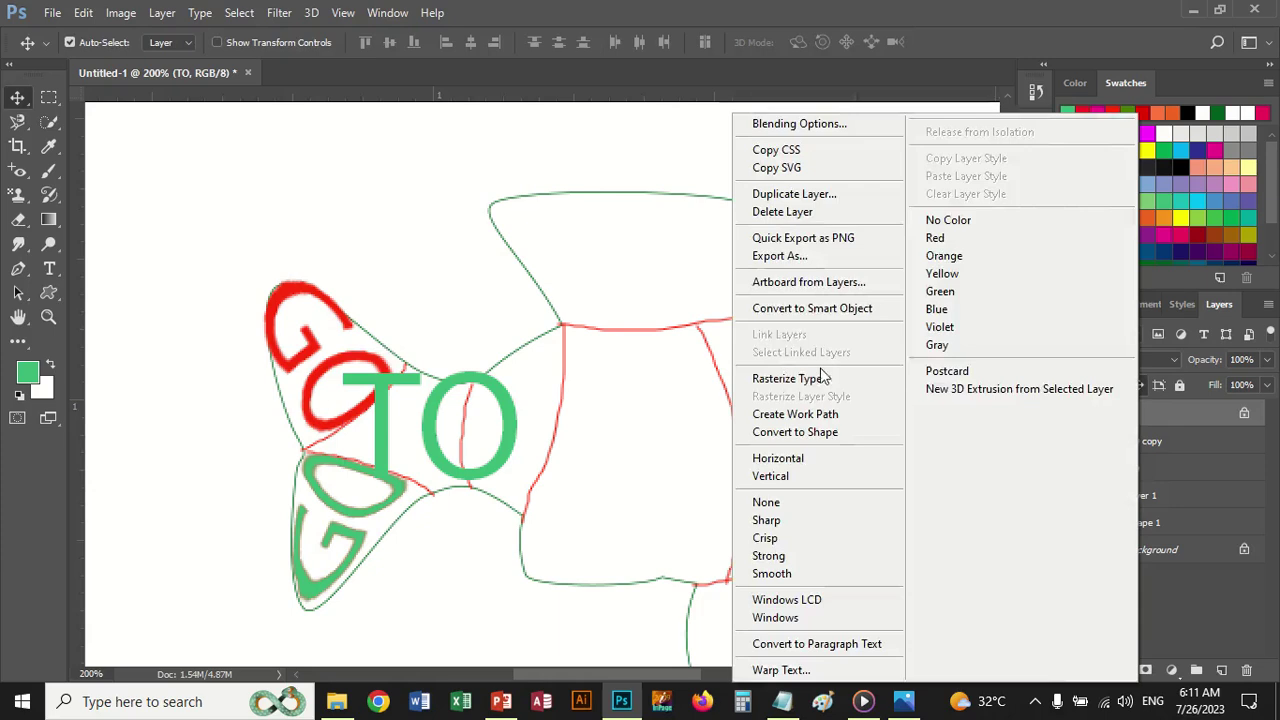
left_click(790, 378)
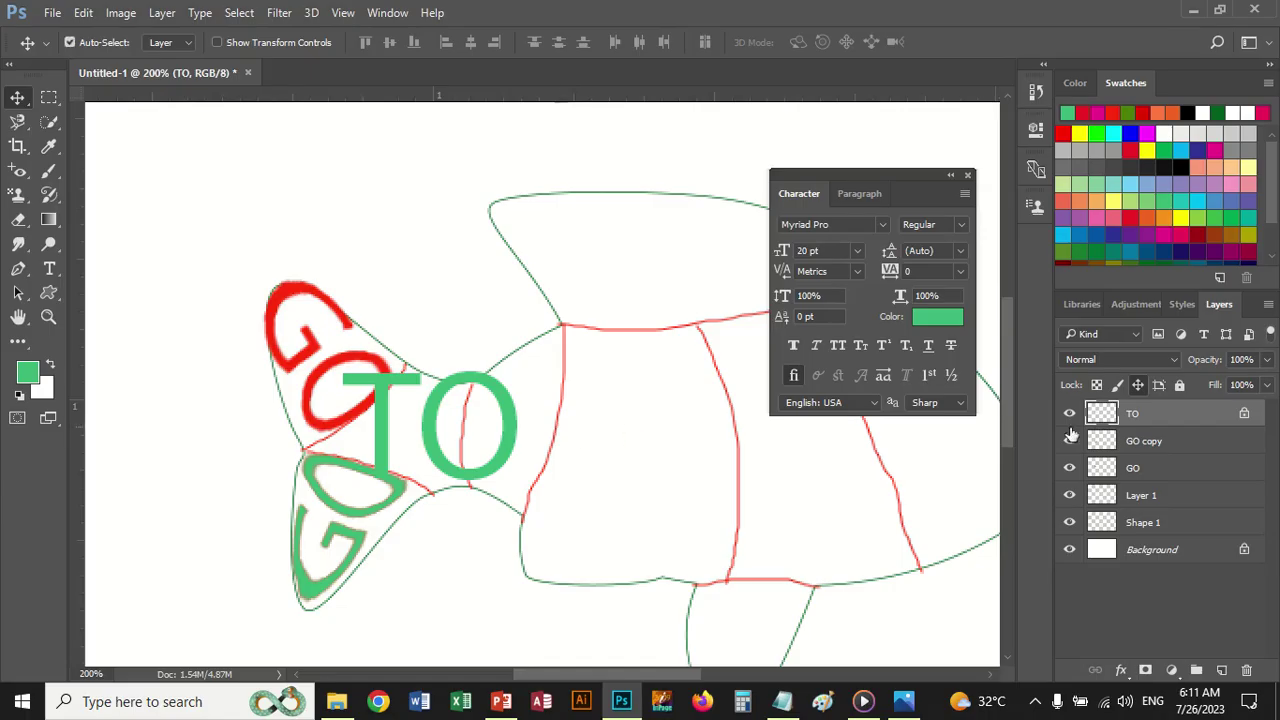
left_click(1243, 418)
key("ctrl+t")
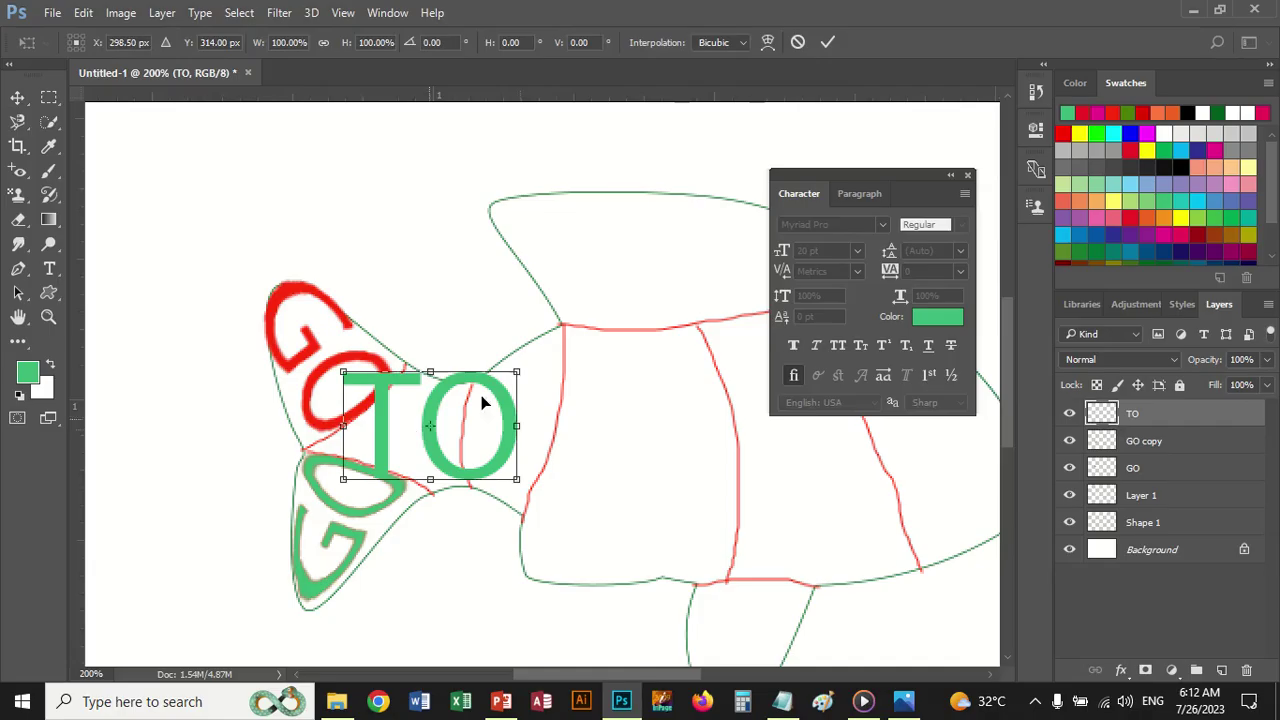
right_click(477, 400)
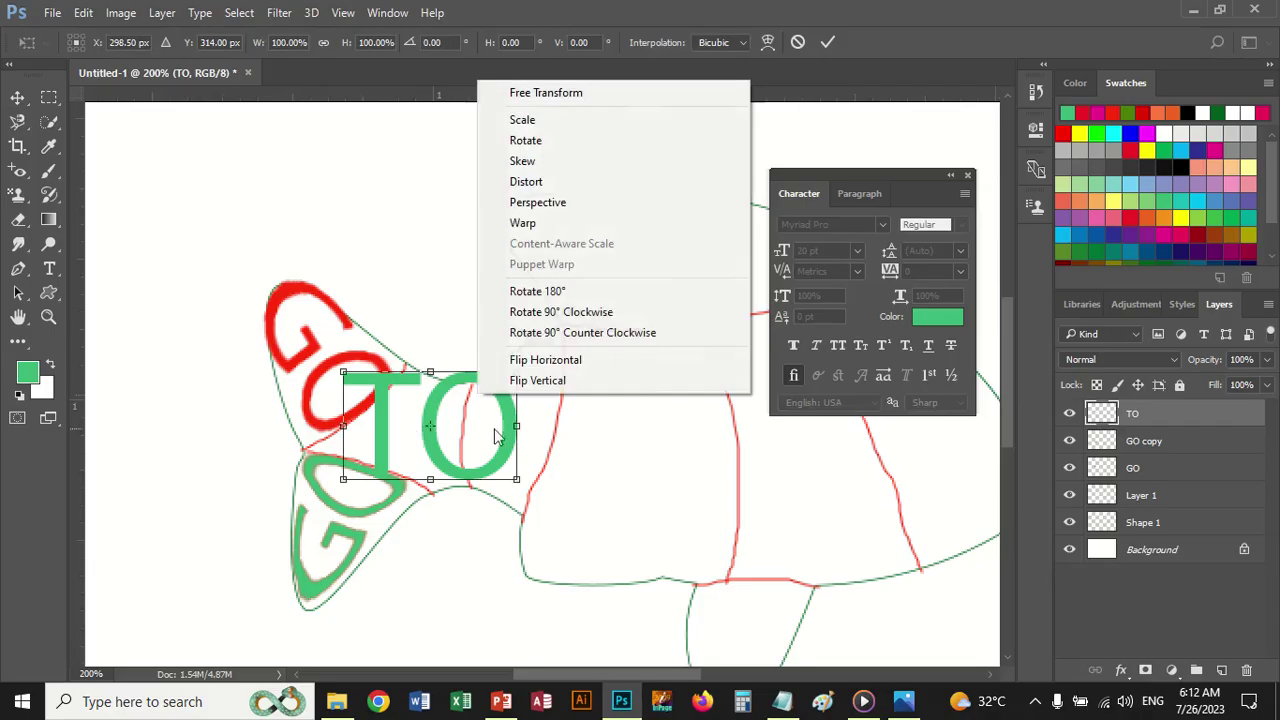
left_click(540, 224)
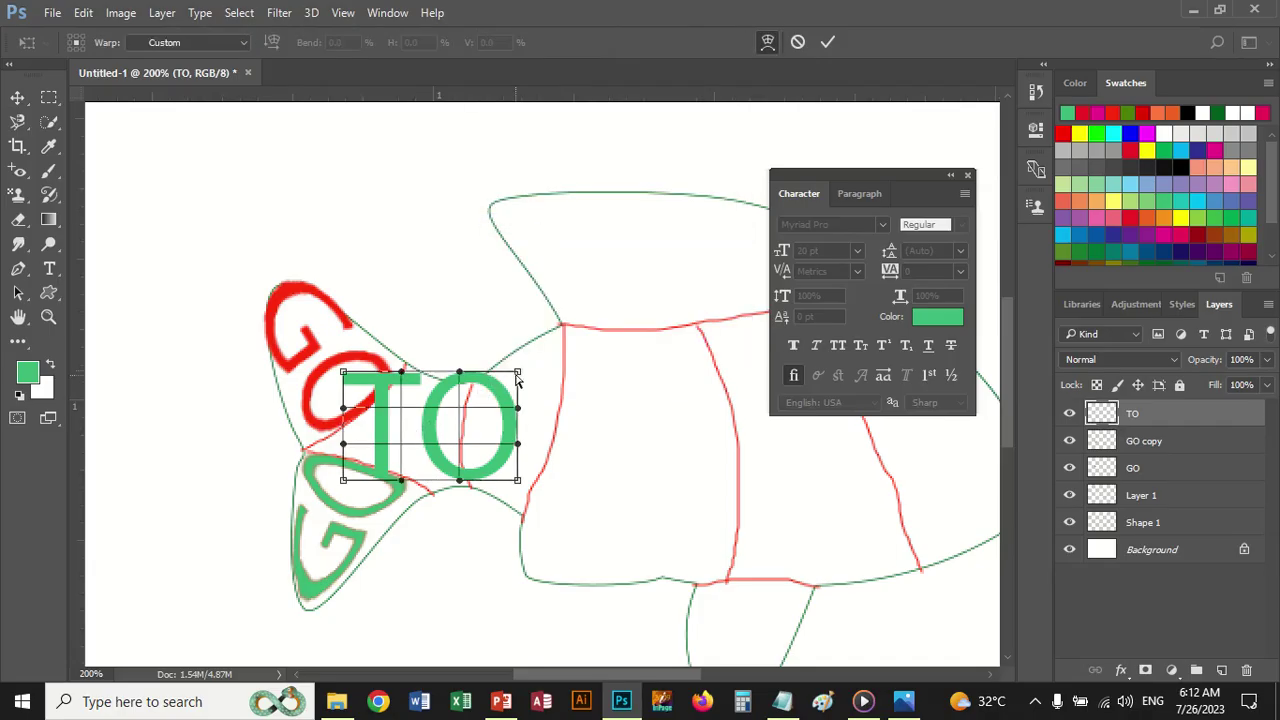
left_click_drag(518, 373, 456, 372)
left_click_drag(517, 479, 457, 490)
left_click_drag(517, 447, 410, 440)
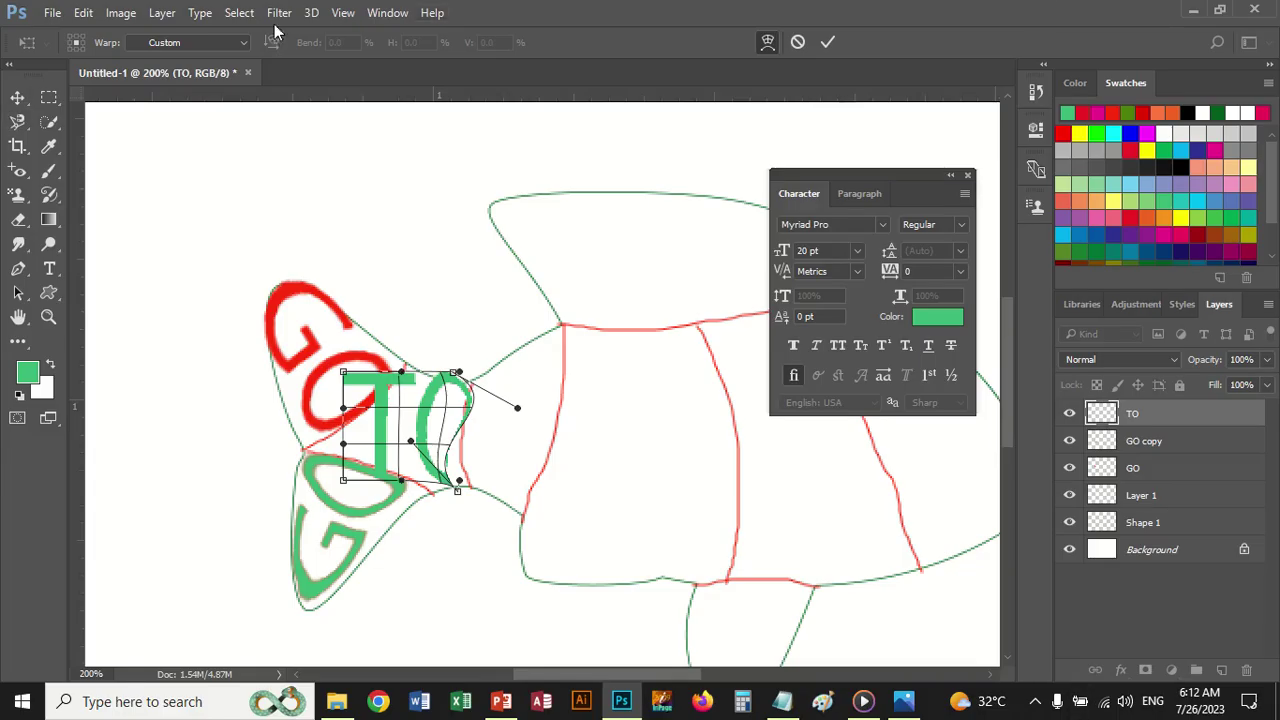
left_click(17, 97)
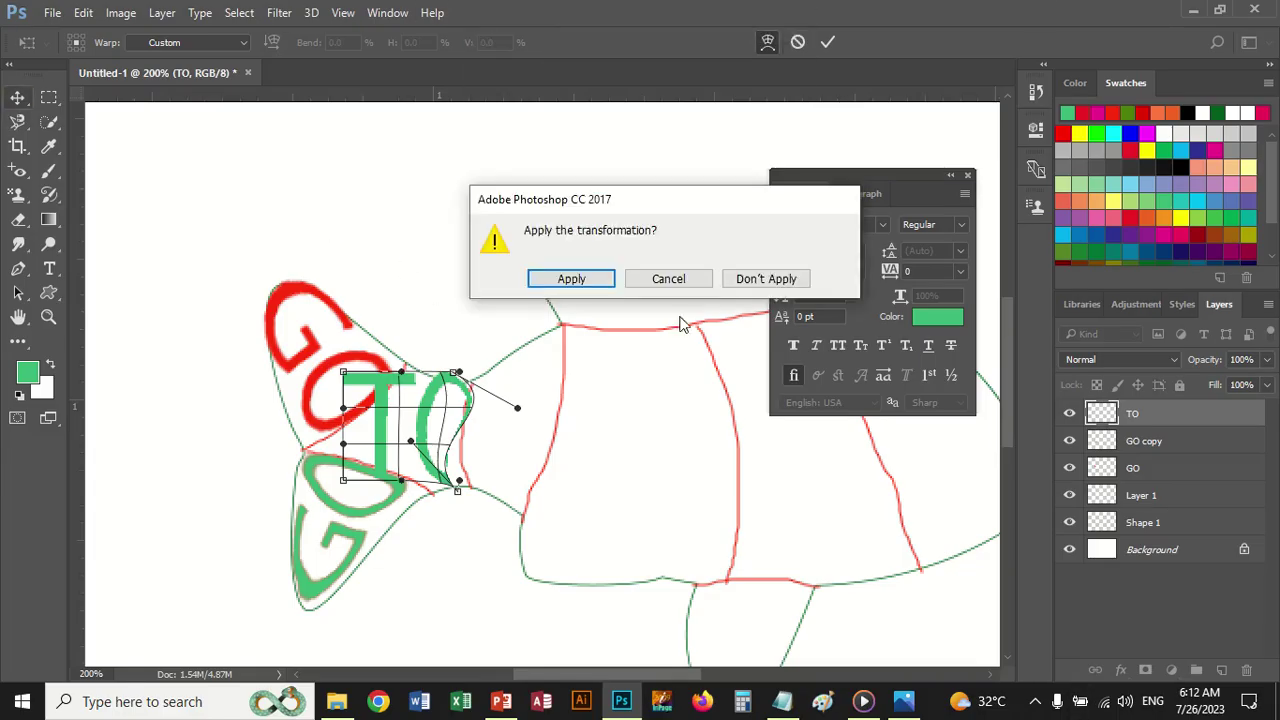
left_click(763, 279)
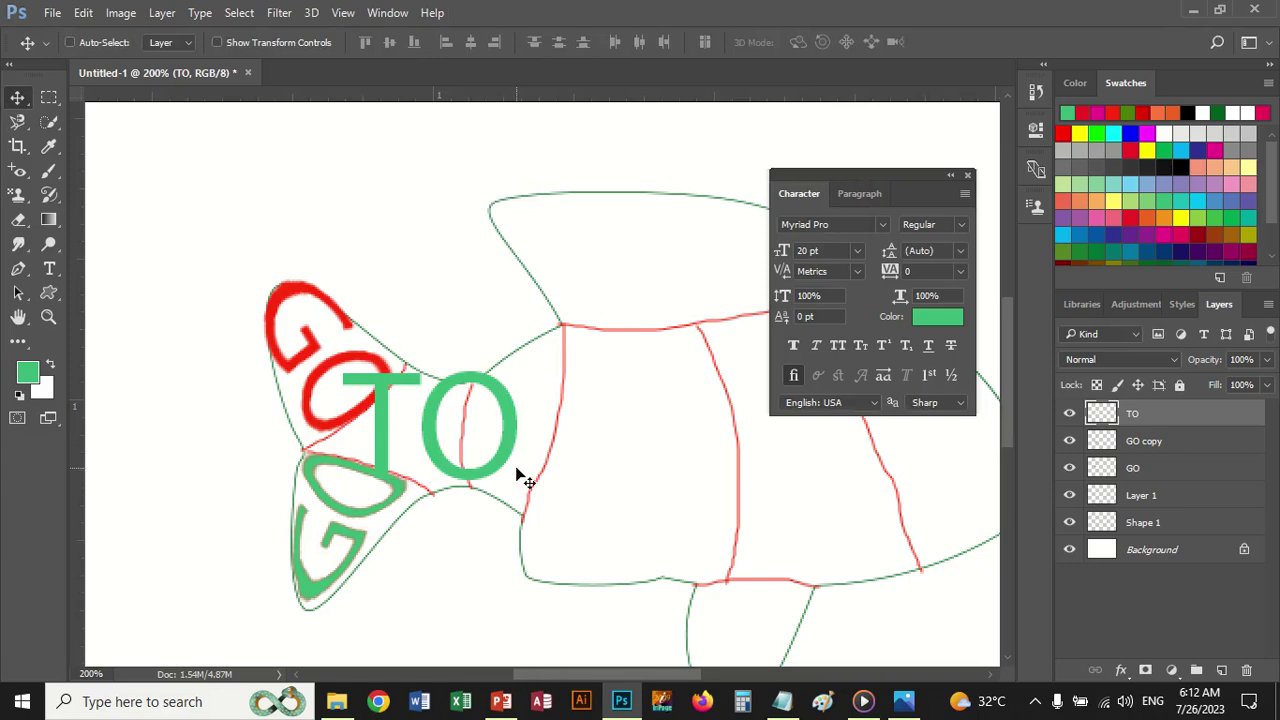
Step: Scale the TO lettering to about 71% and warp it to fit the wedge-shaped section between the two GO tail sections
key("ctrl+t")
left_click_drag(516, 370, 422, 424)
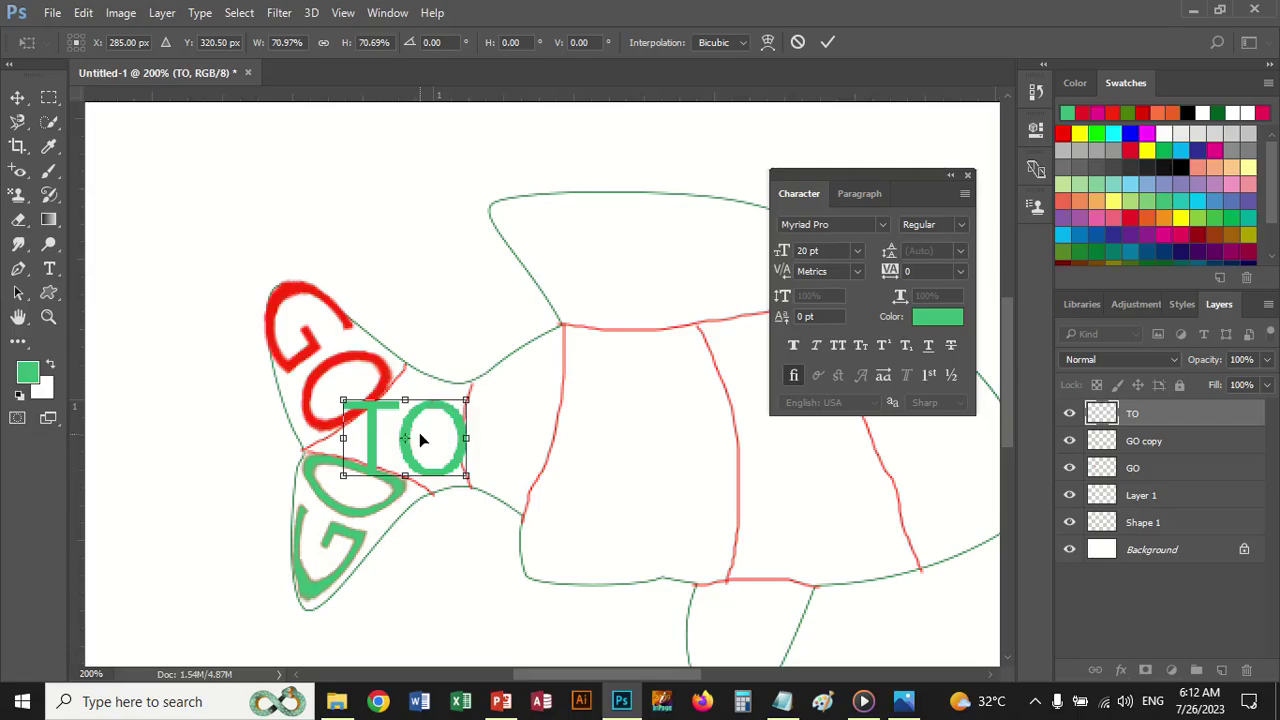
right_click(415, 427)
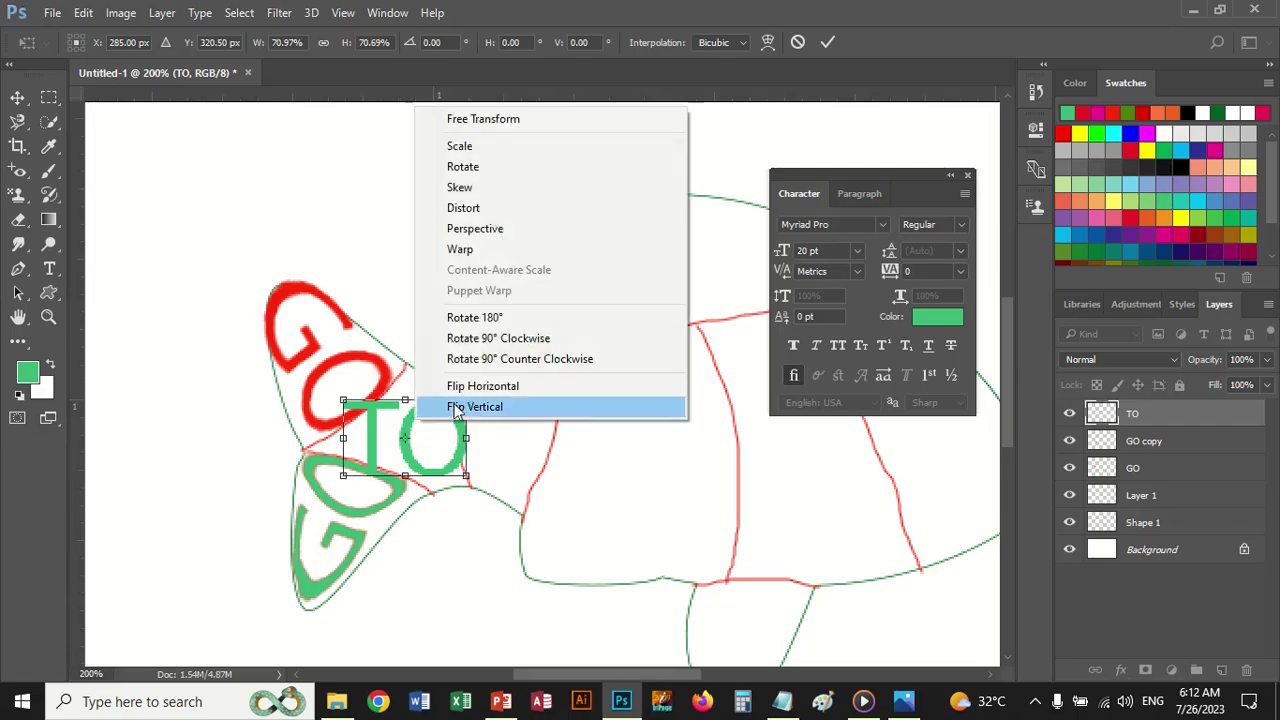
left_click(470, 249)
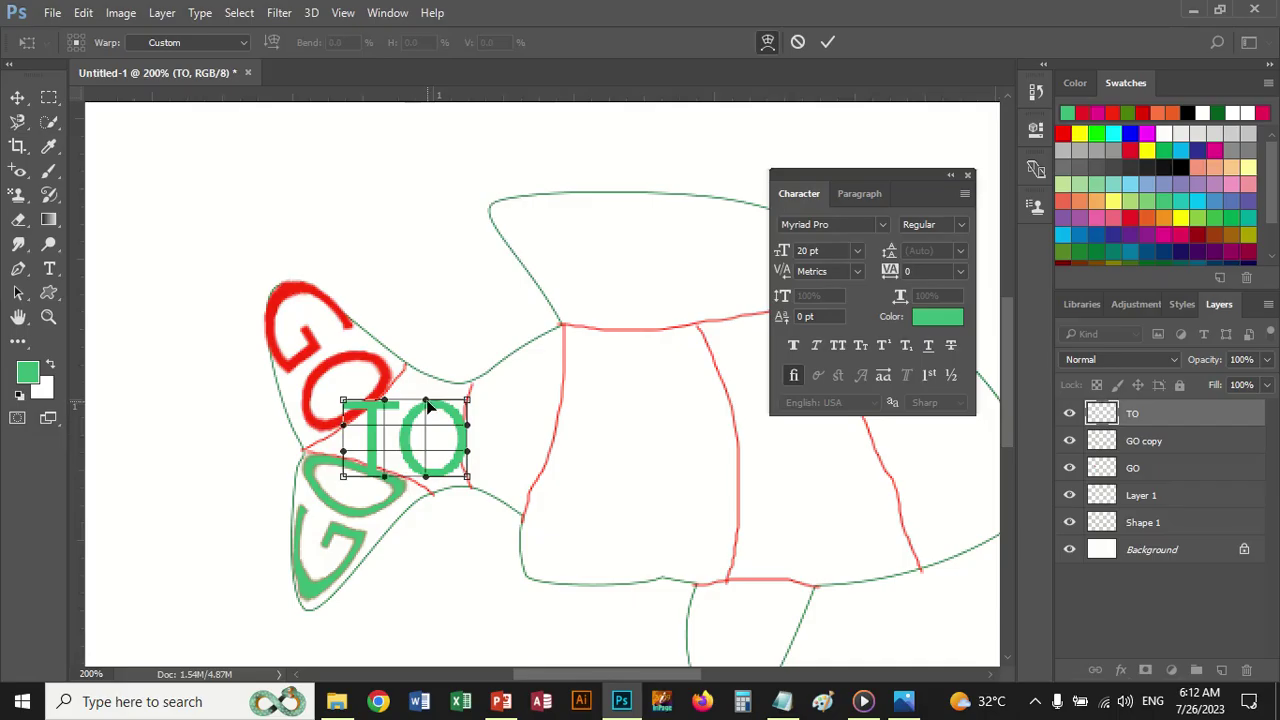
left_click_drag(427, 404, 427, 356)
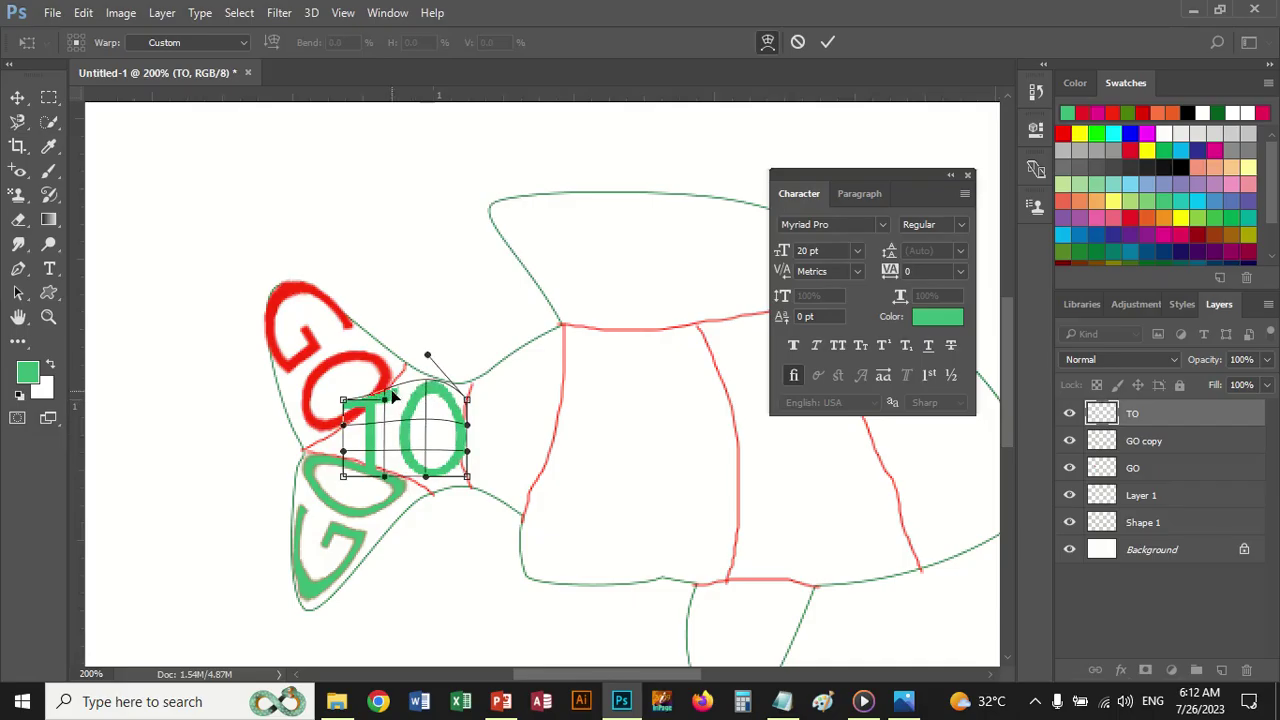
left_click_drag(385, 404, 409, 372)
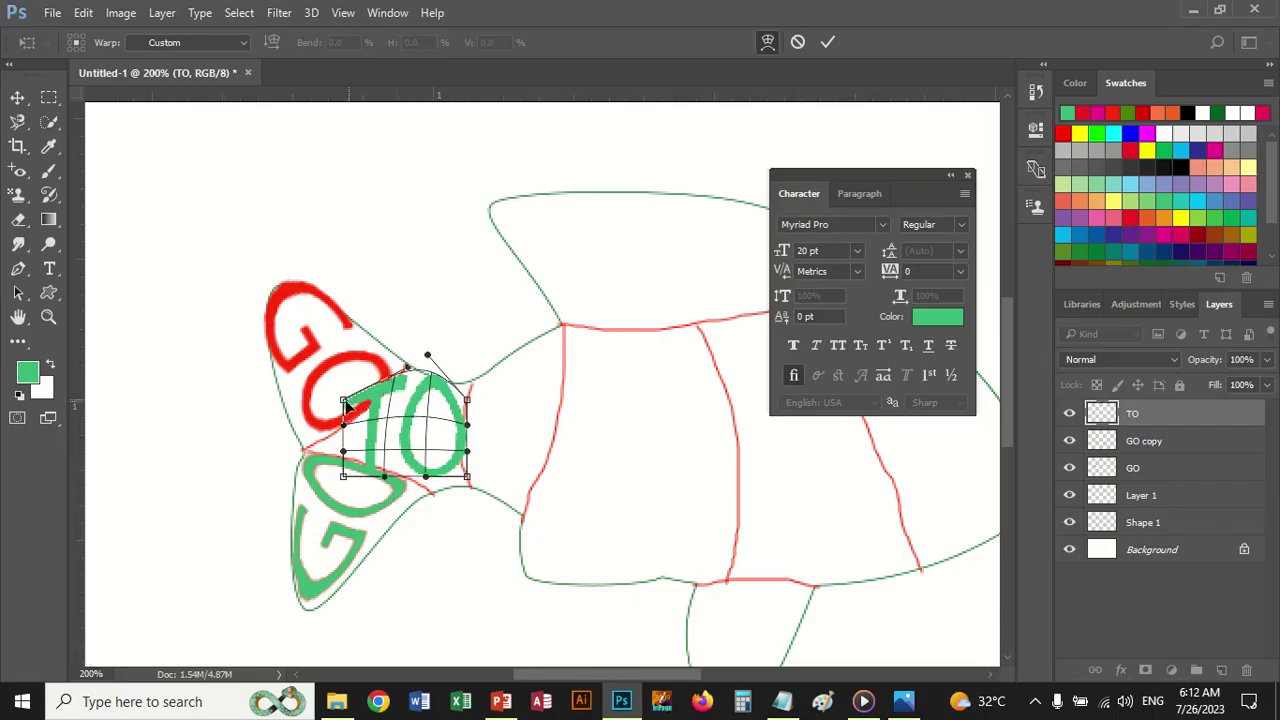
left_click_drag(346, 404, 328, 439)
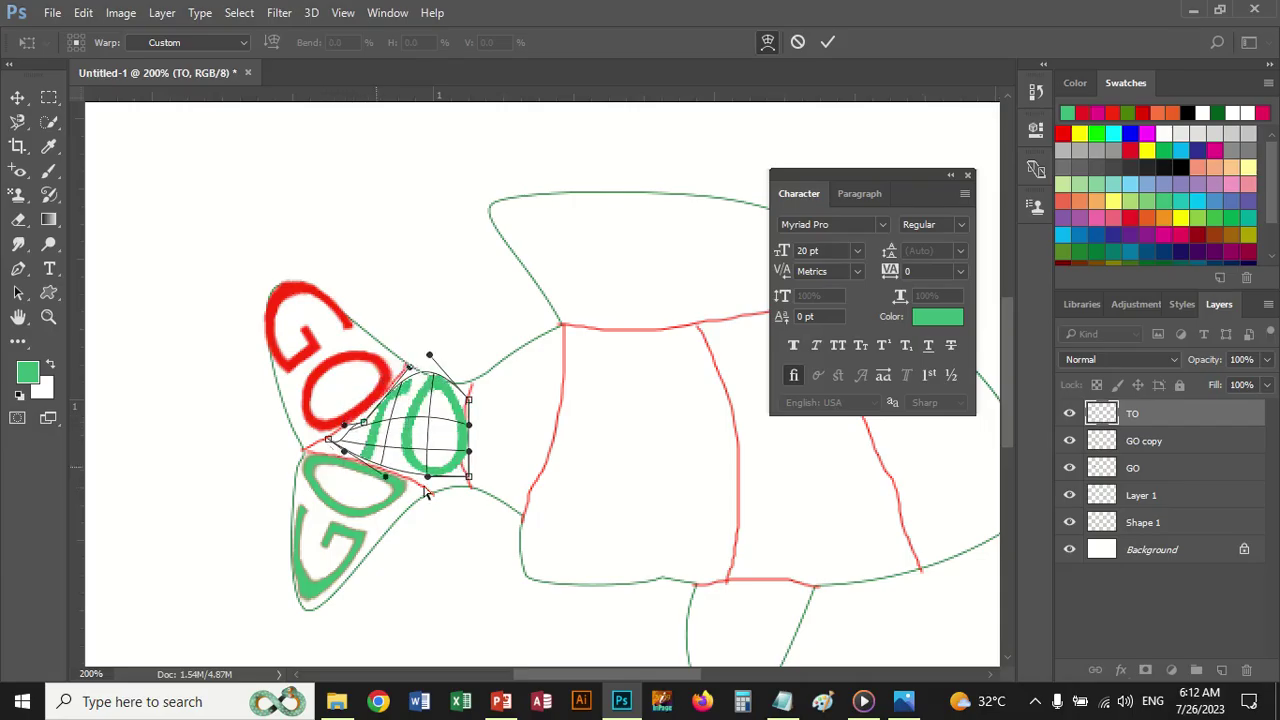
left_click_drag(471, 482, 449, 490)
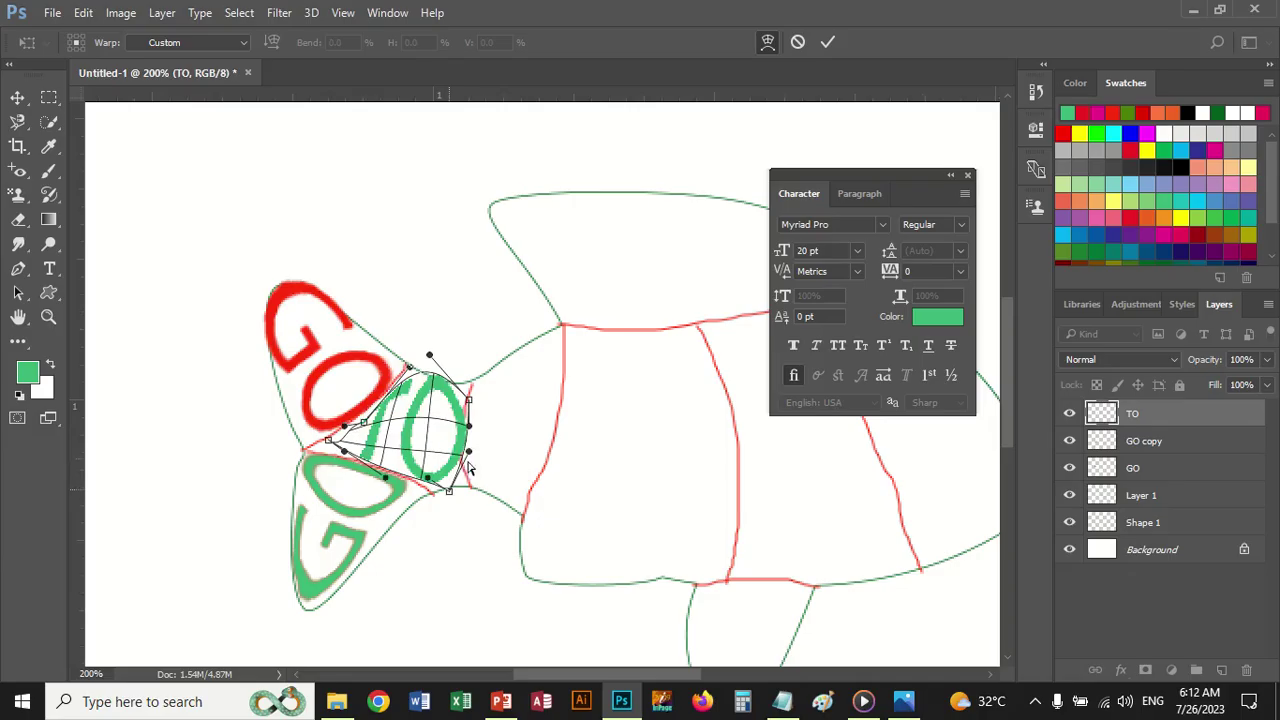
left_click_drag(472, 433, 461, 430)
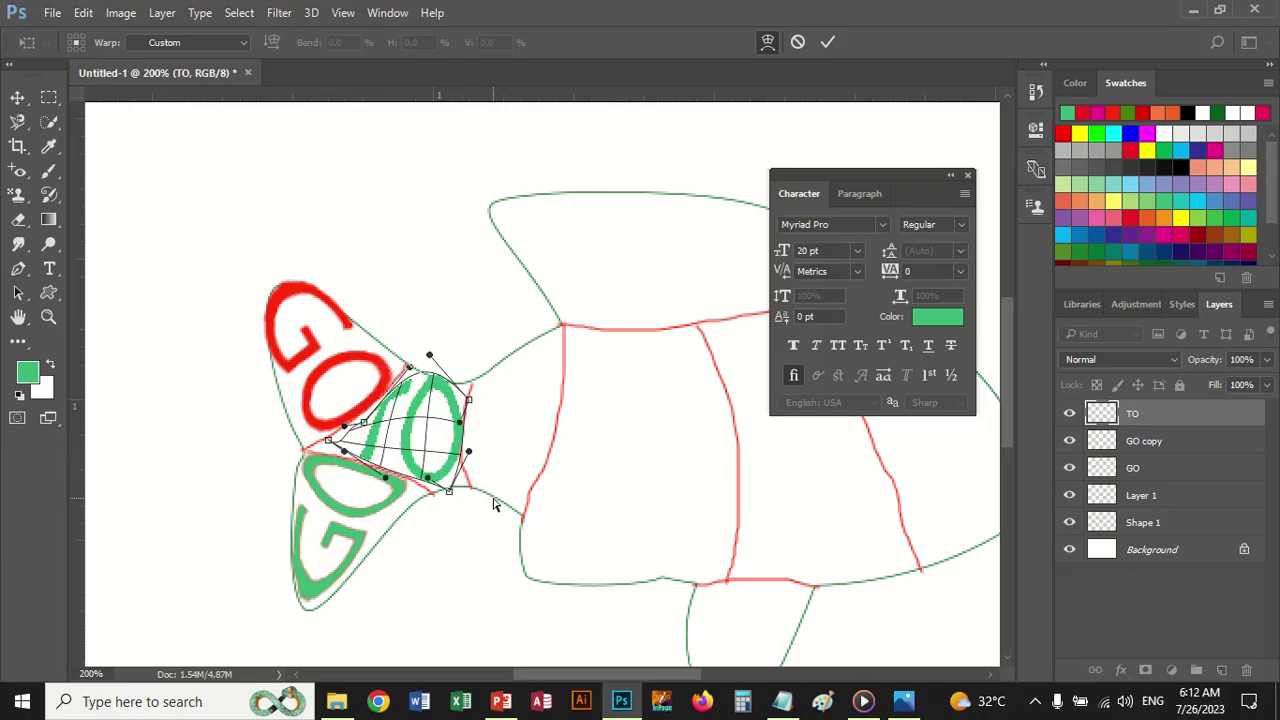
key("Return")
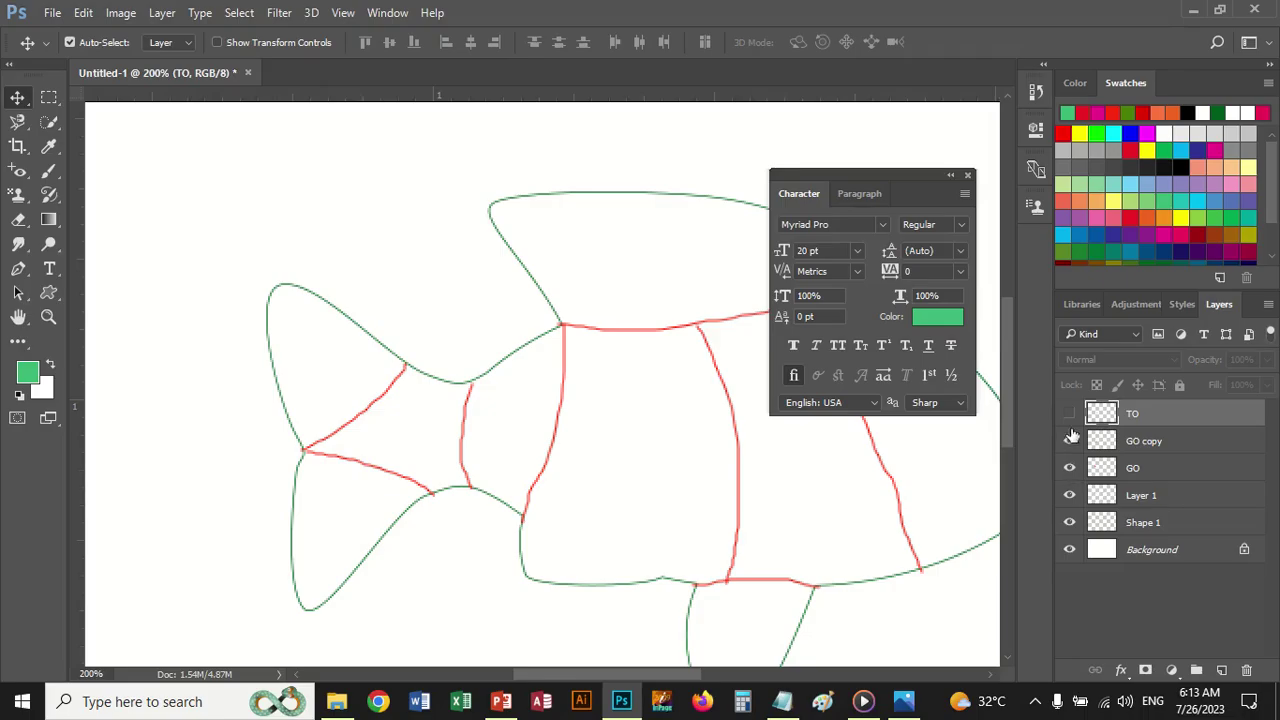
Step: Inspect the lettering with Layer 1's divider lines and the Shape 1 fish outline temporarily hidden, and restore the visibility of both layers
left_click_drag(1070, 413, 1070, 468)
left_click(1068, 497)
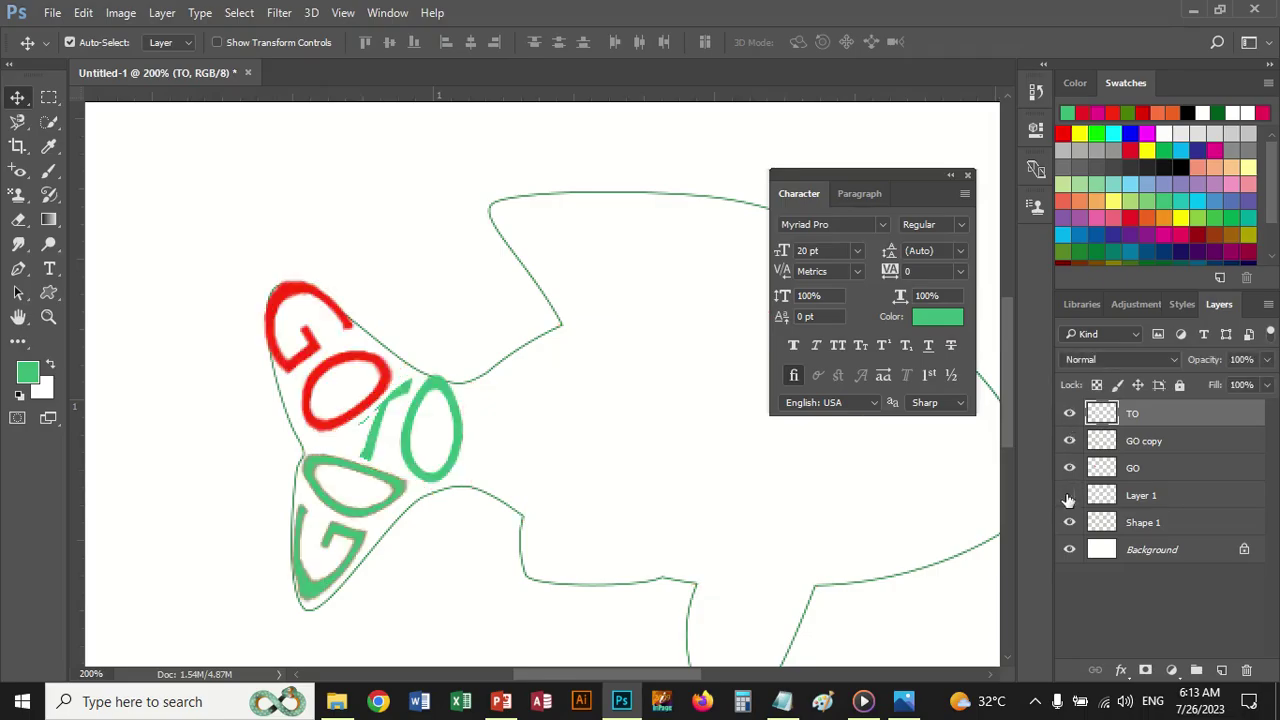
left_click(1070, 522)
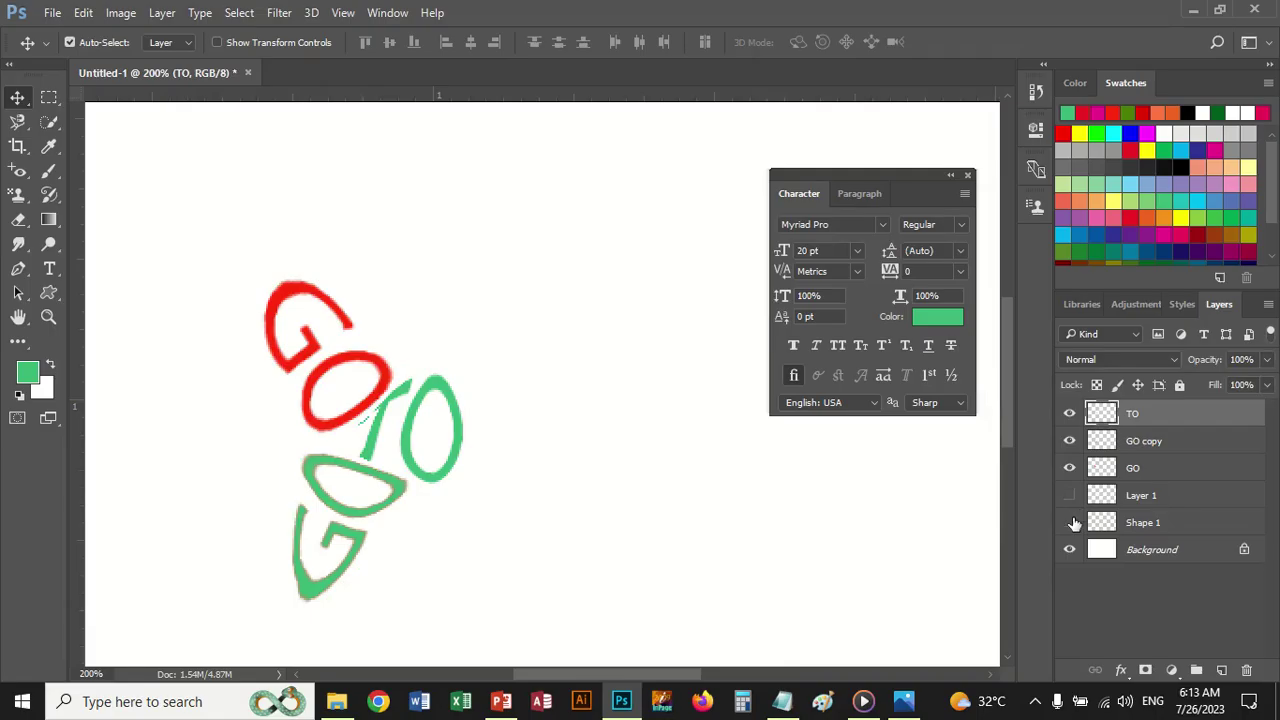
left_click(1070, 522)
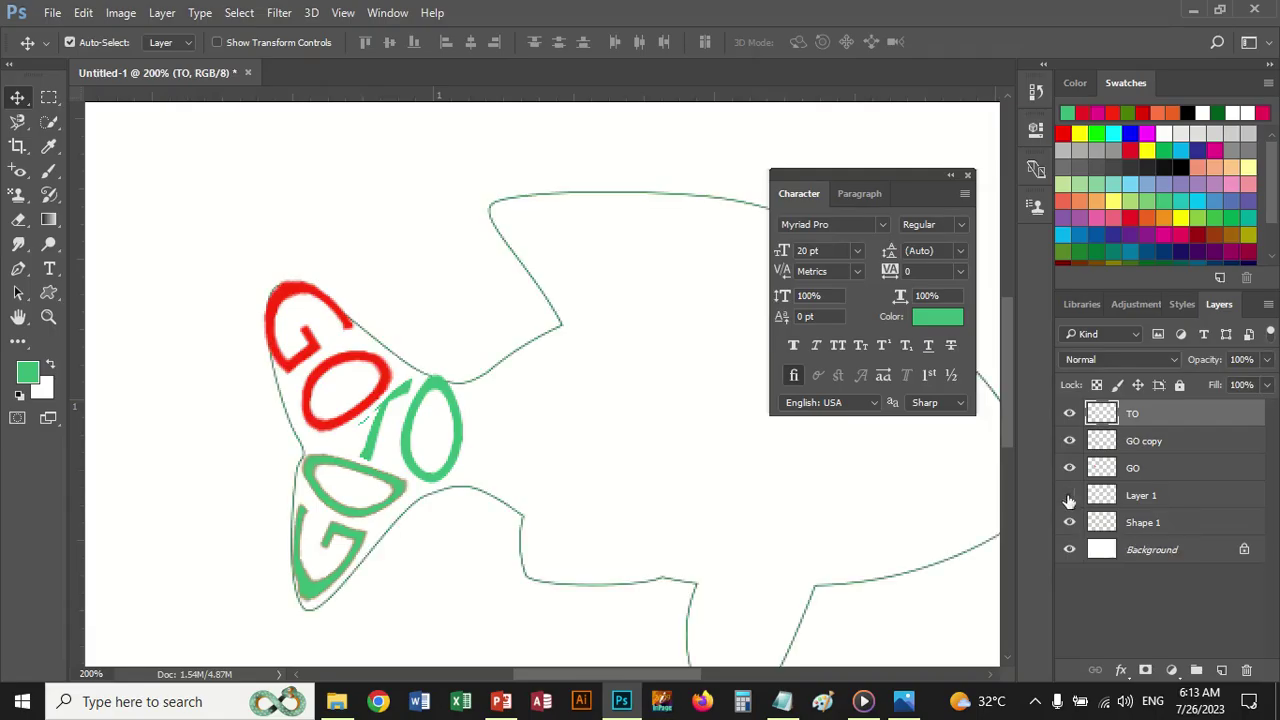
left_click(1069, 495)
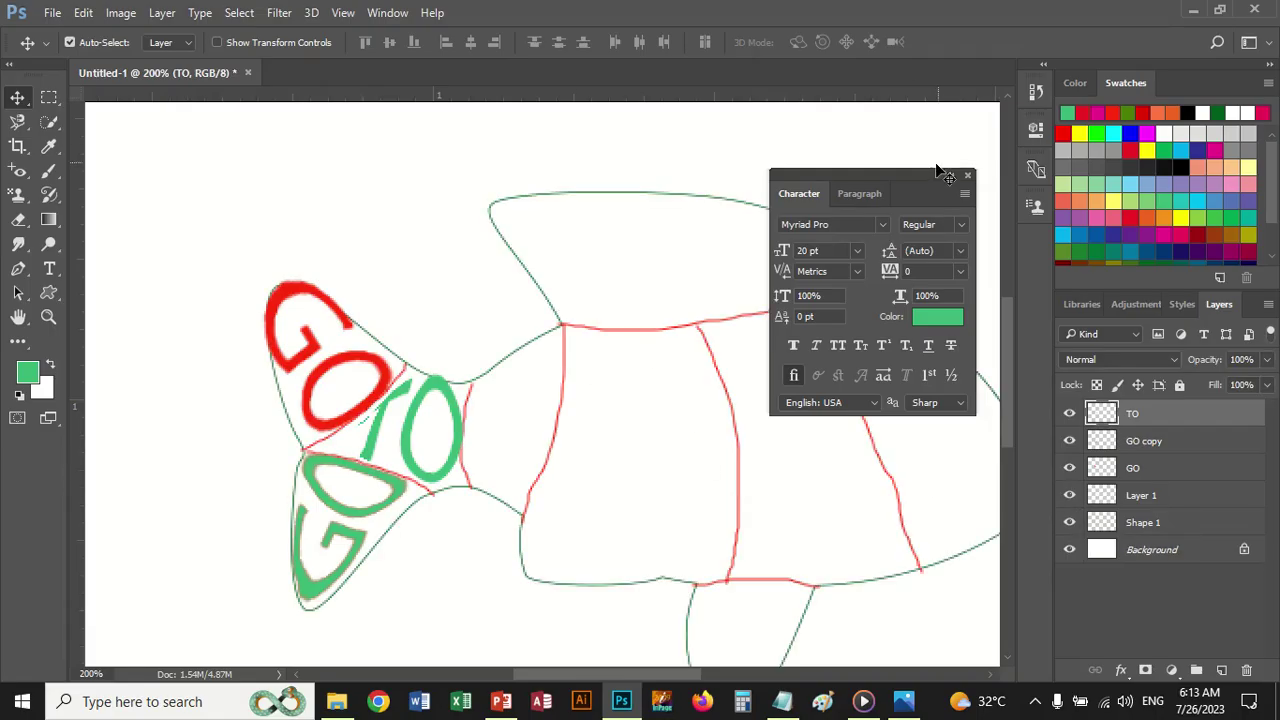
Step: Add the green text OECIAN in 20 pt Myriad Pro across the fish's body, starting near the tail joint
key("ctrl+minus")
key("ctrl+minus")
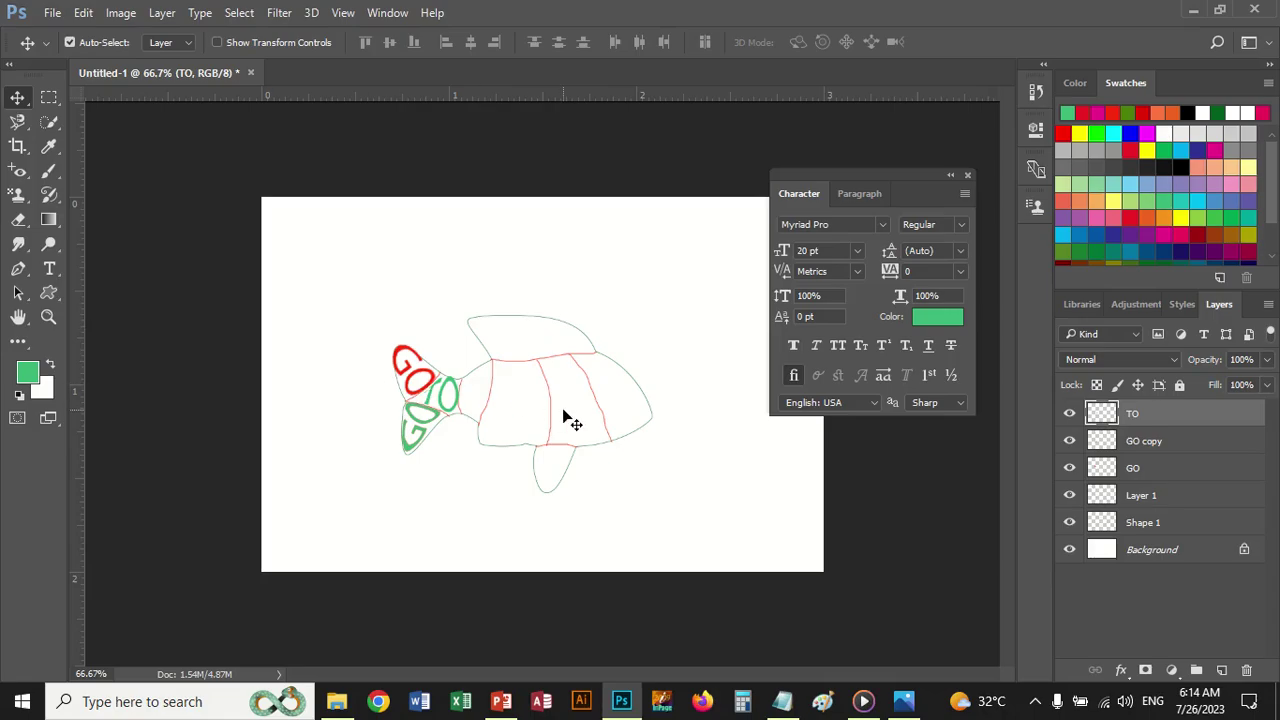
left_click(49, 270)
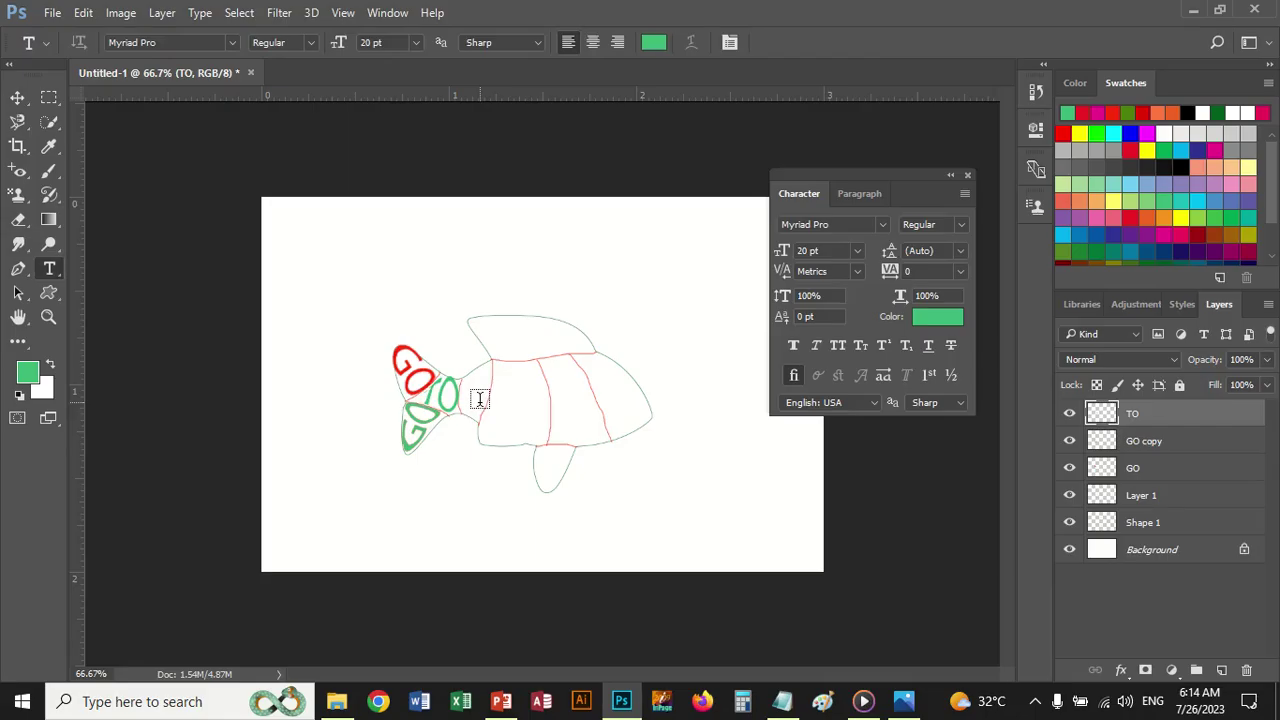
left_click(479, 399)
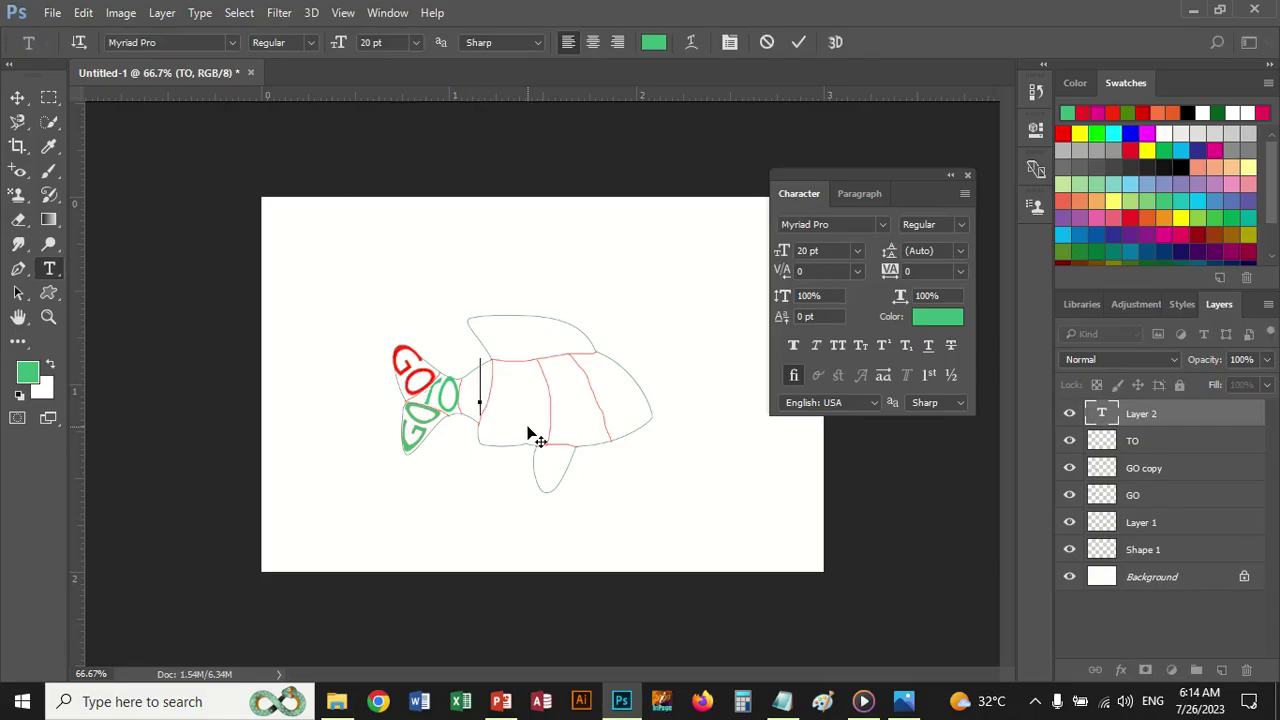
type("OE")
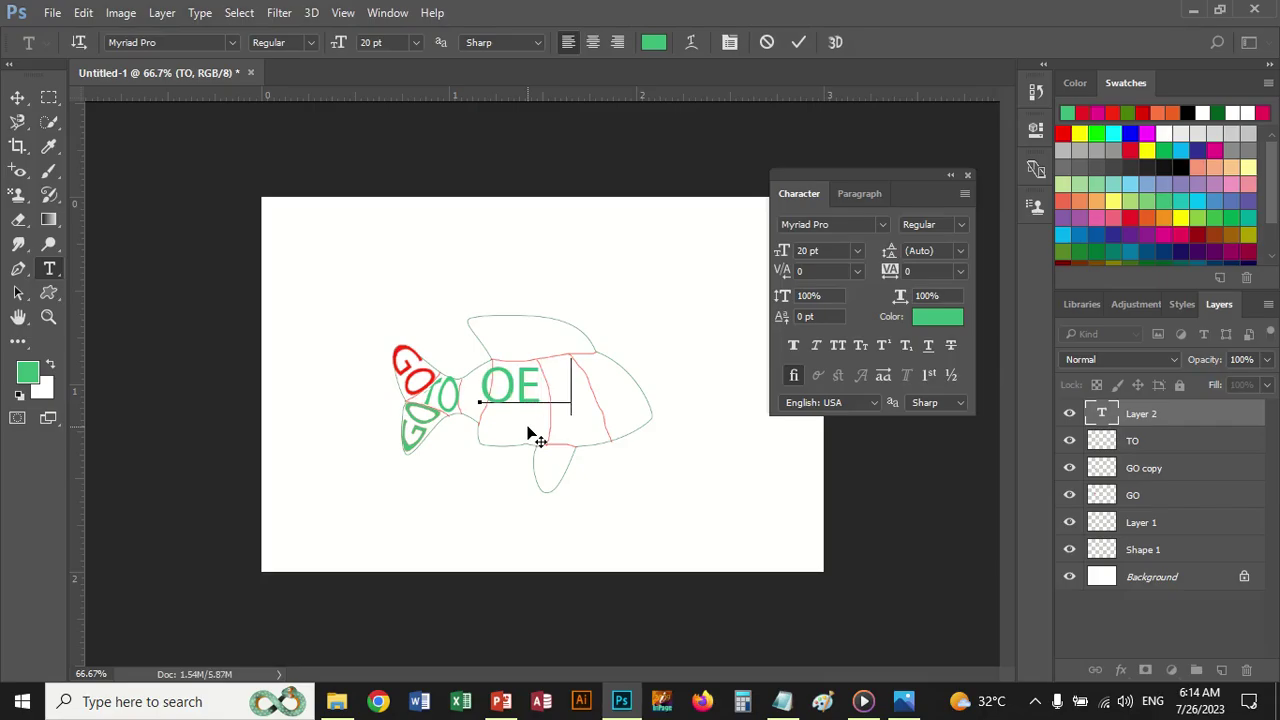
type("CIA   ")
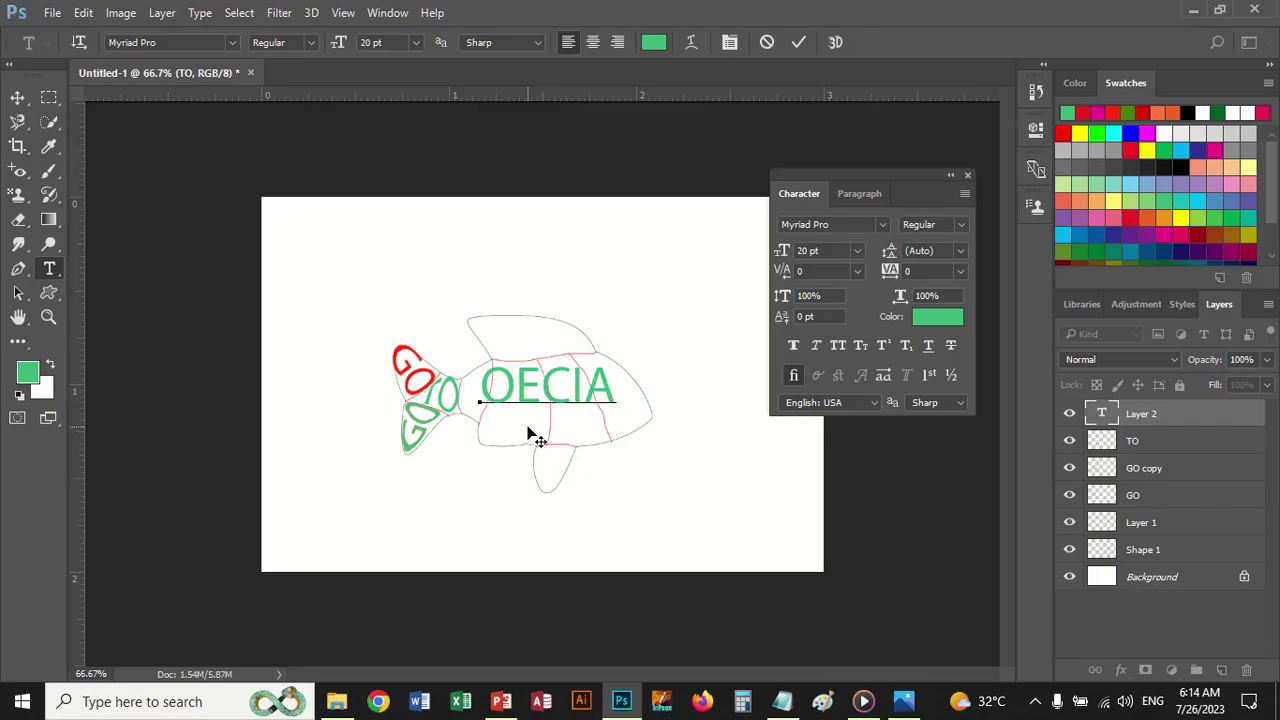
type("N")
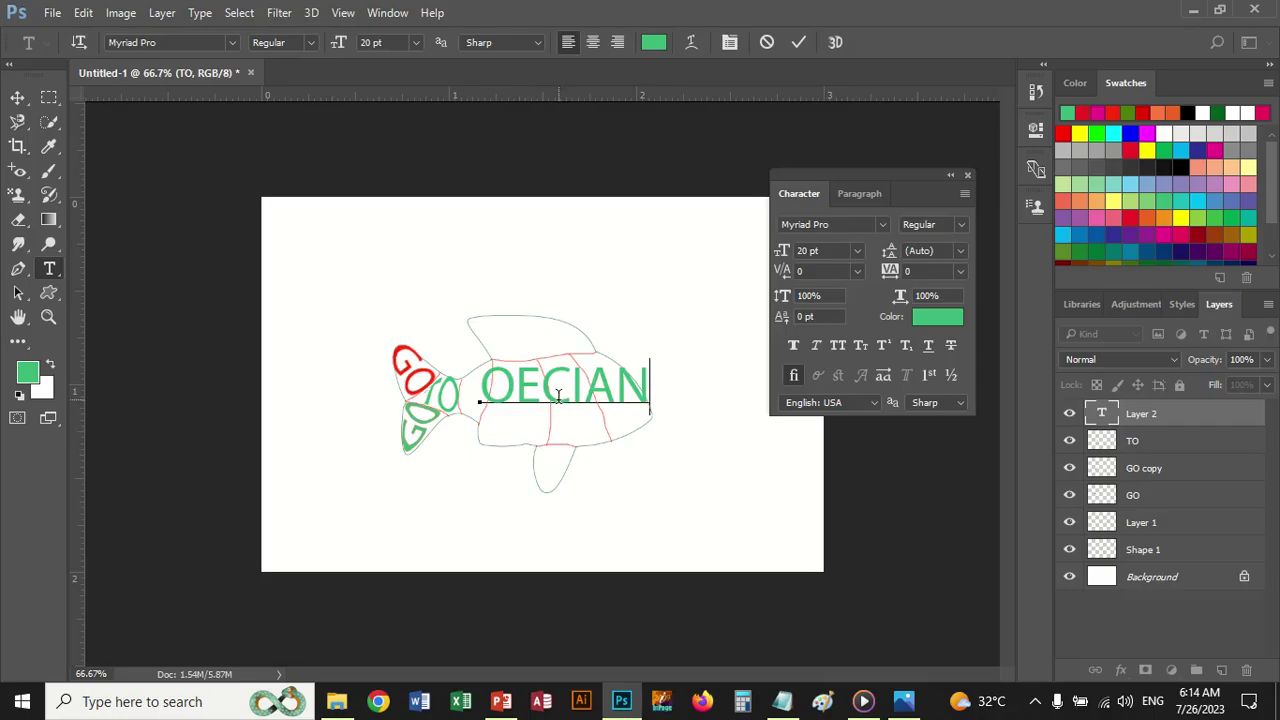
Step: Apply a Fisheye text warp with +50% bend to the whole word OECIAN
left_click_drag(484, 388, 660, 392)
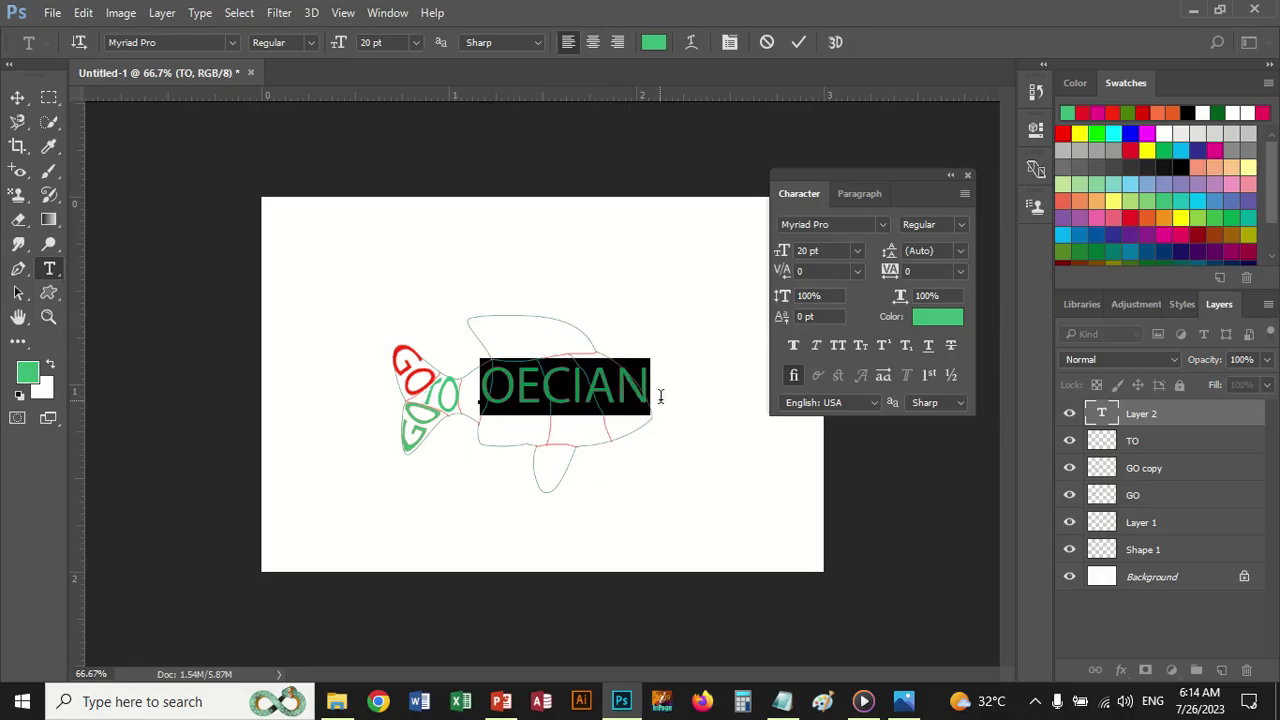
left_click(691, 43)
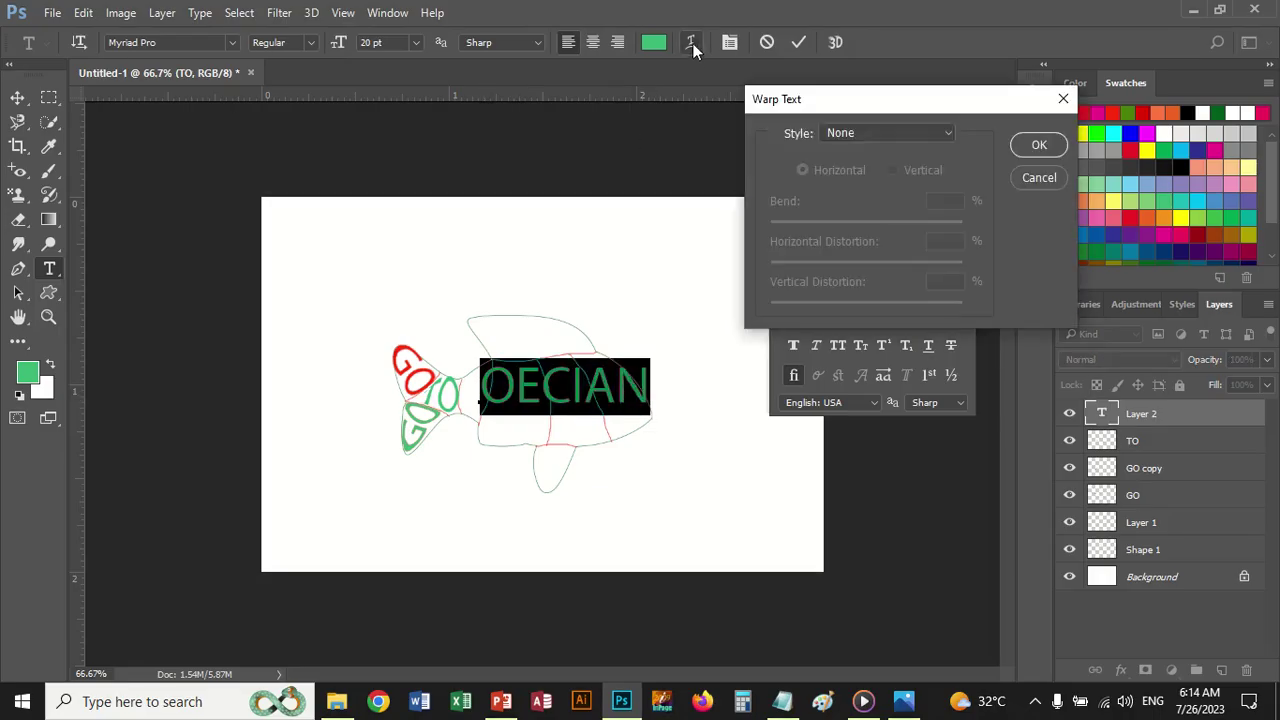
left_click(950, 134)
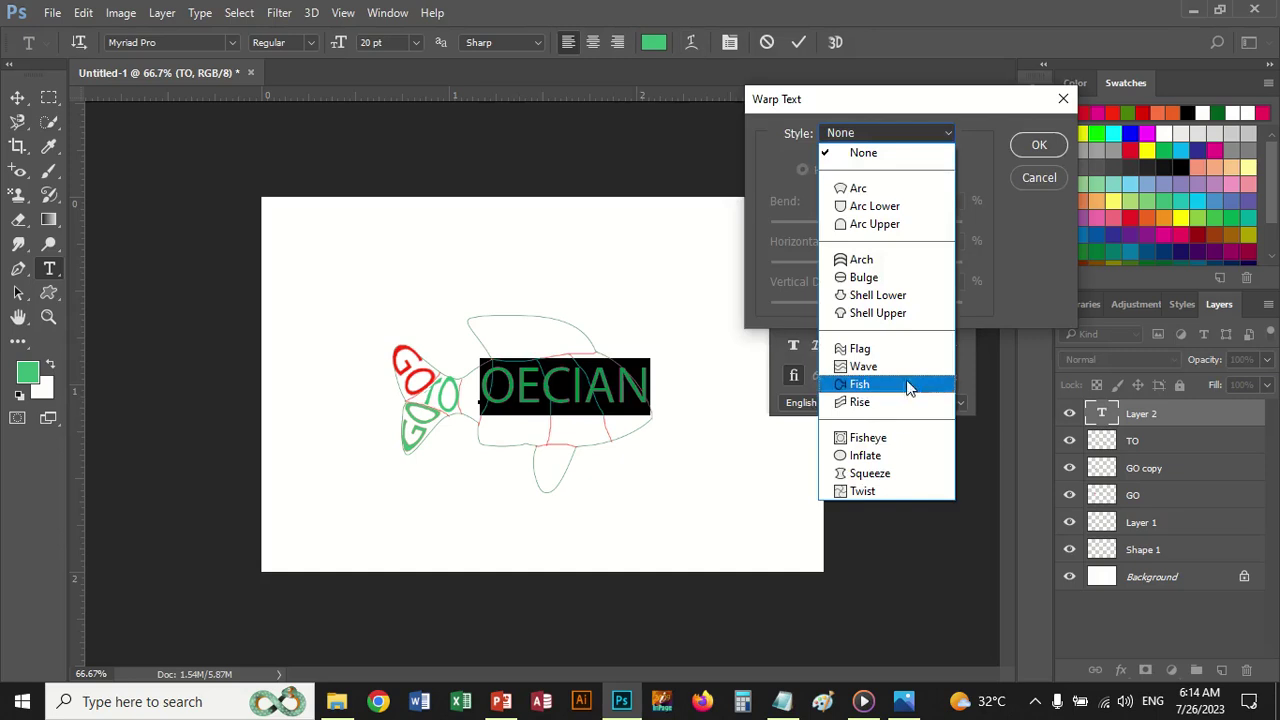
left_click(881, 441)
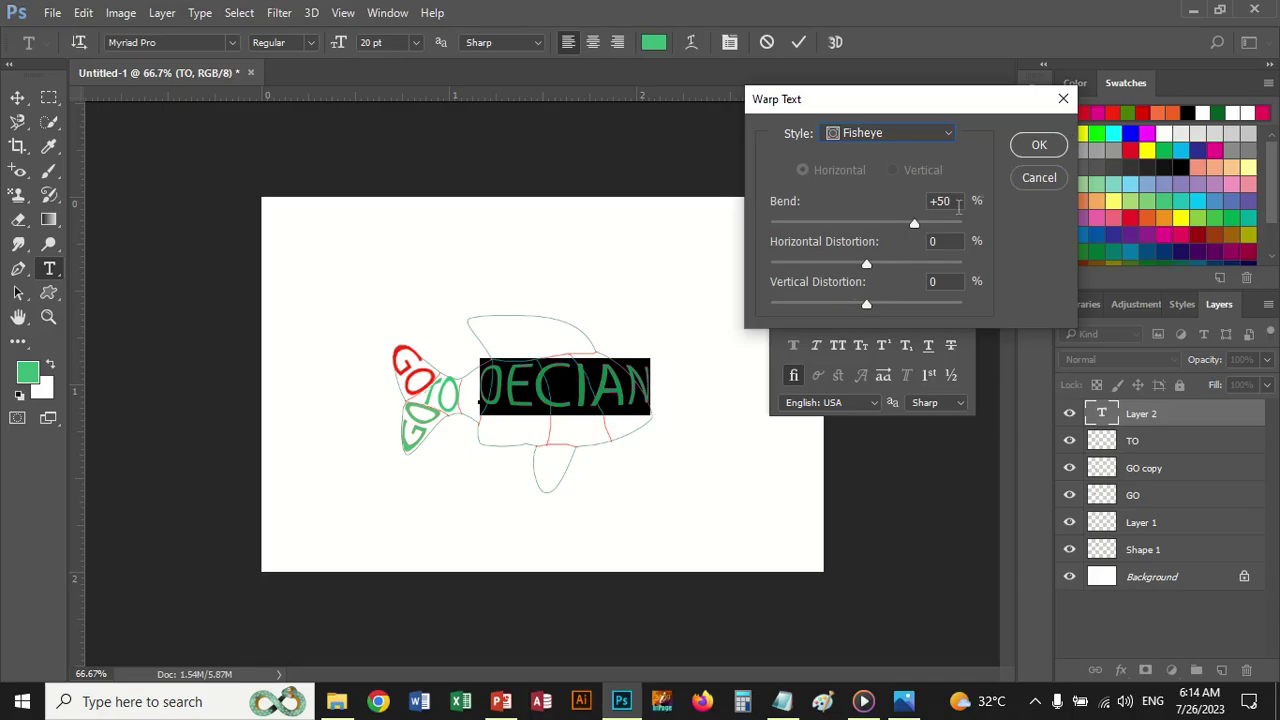
left_click(1040, 148)
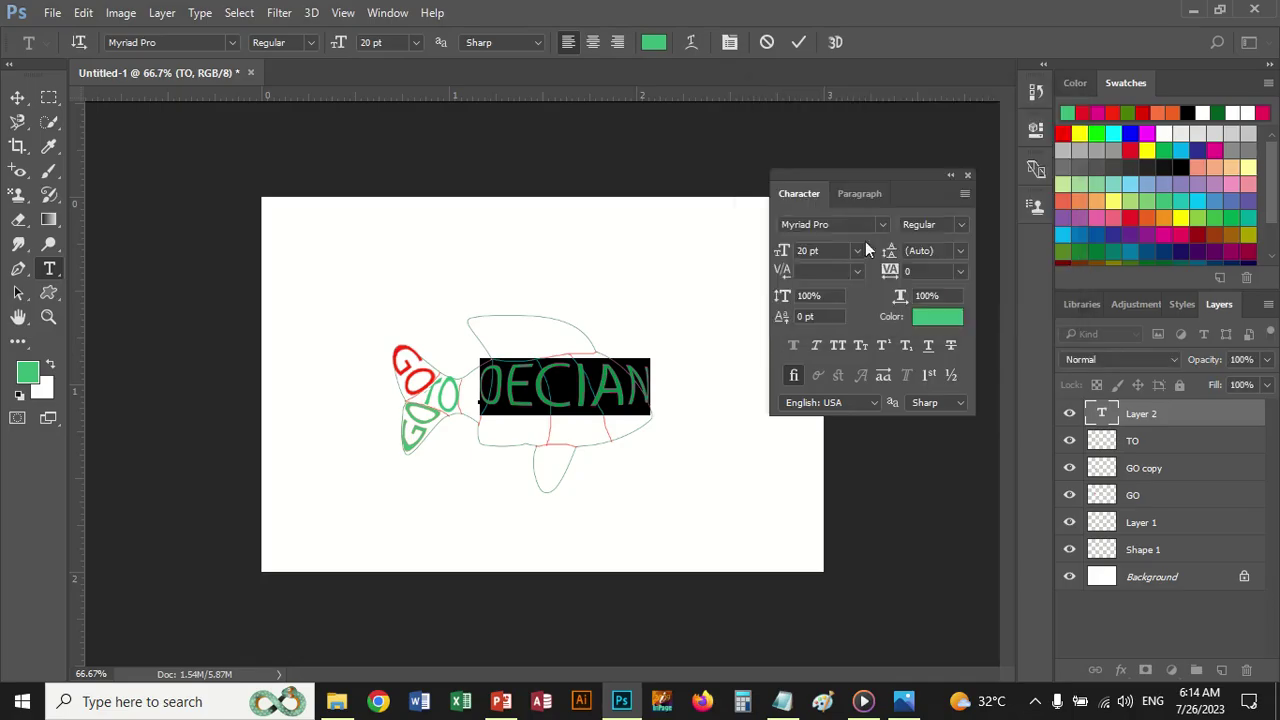
Step: Commit the OECIAN text and rasterize its type layer
left_click(1140, 418)
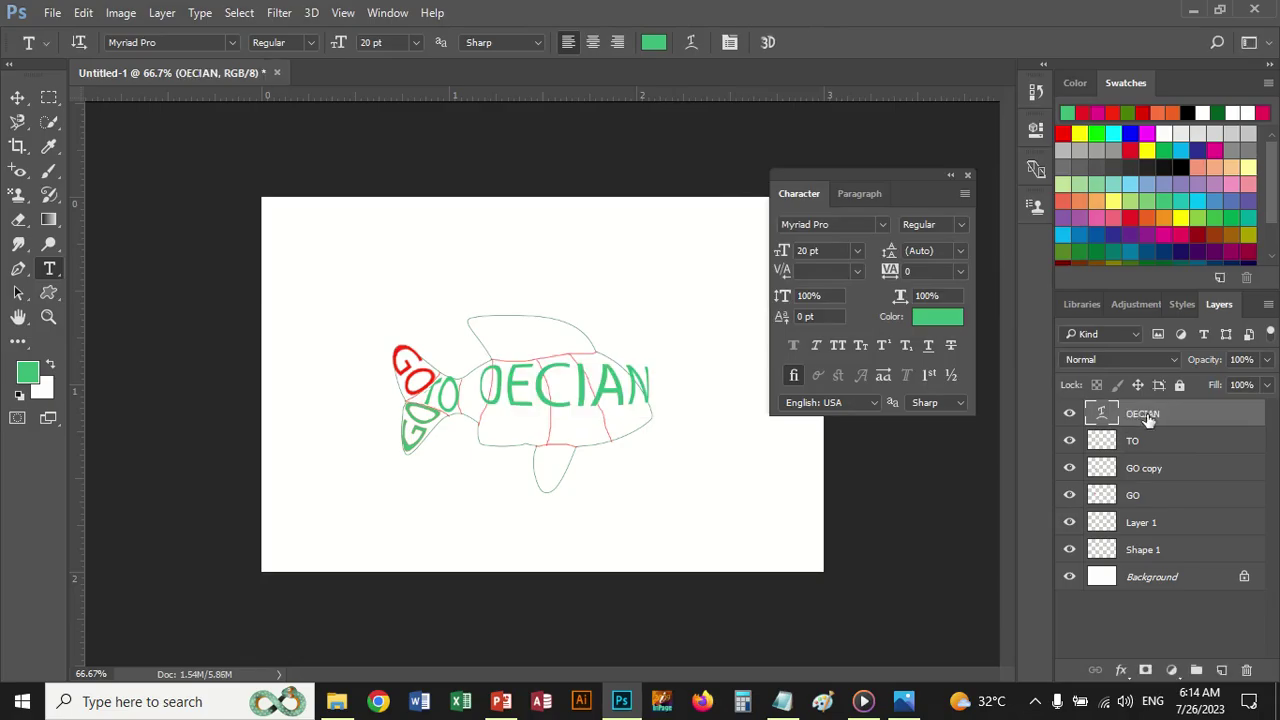
right_click(1148, 414)
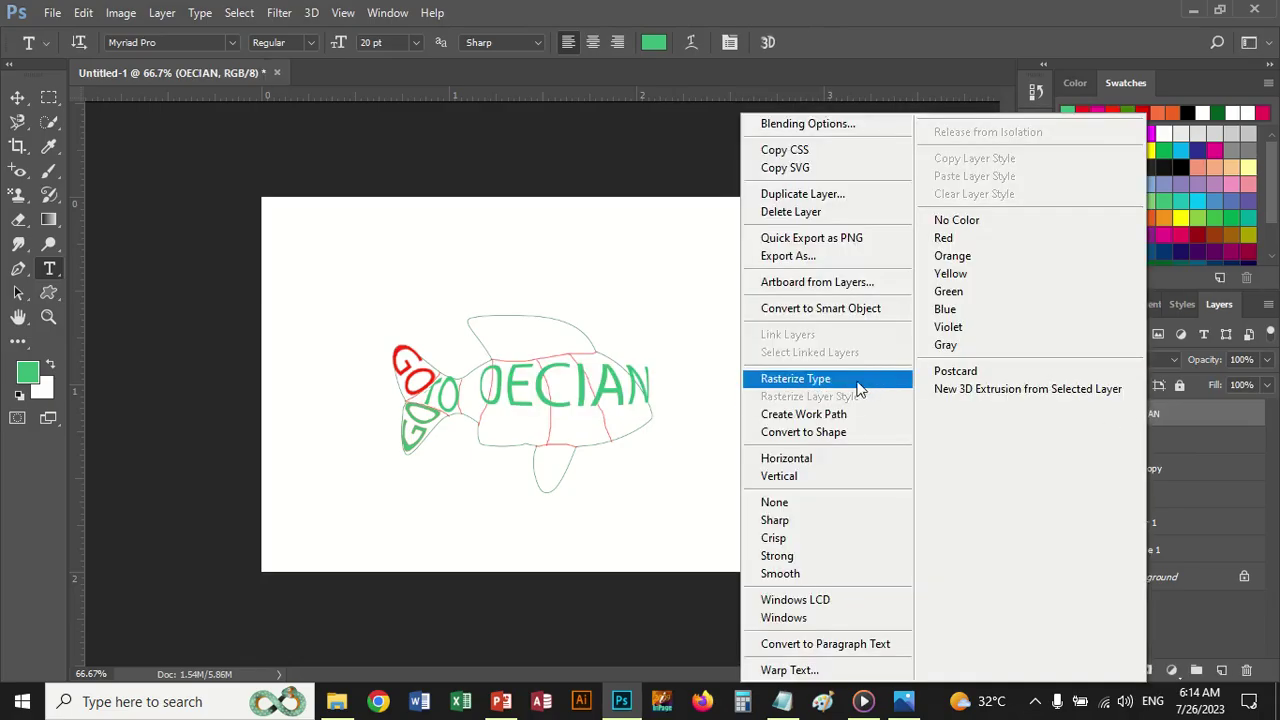
left_click(852, 378)
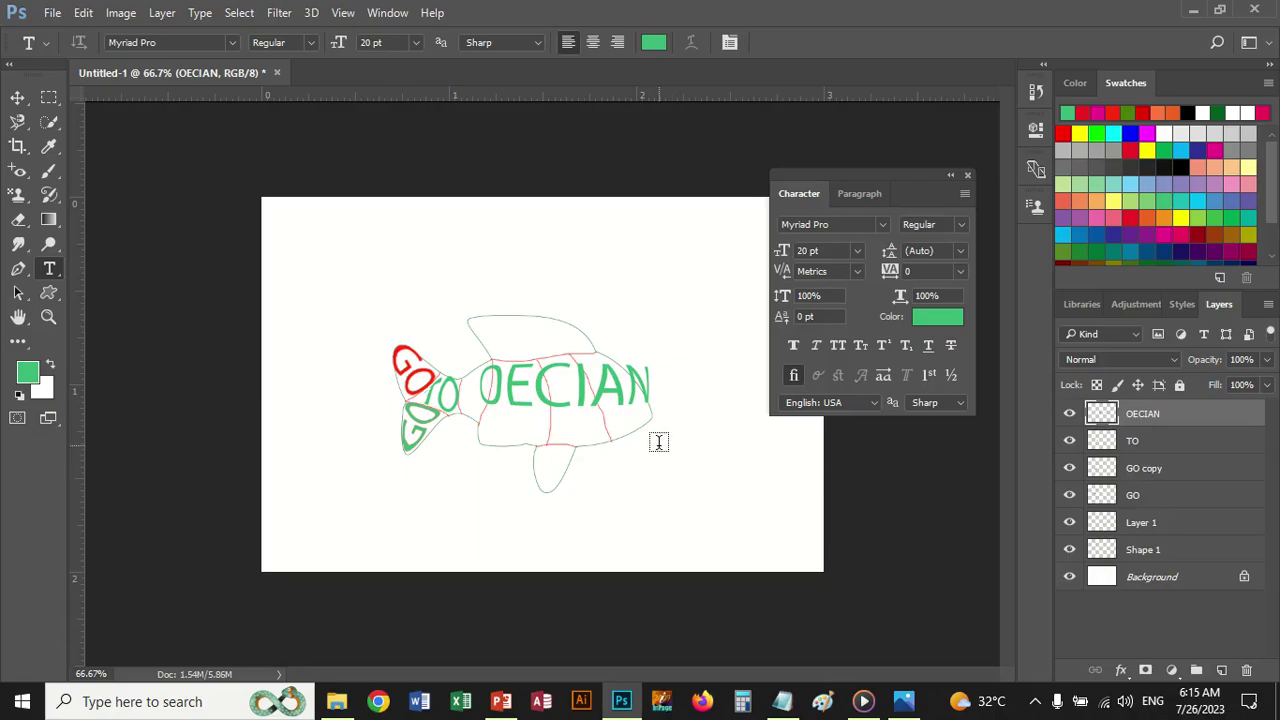
Step: Enlarge OECIAN to about 108% width and 124% height, and custom-warp it to fill the fish's body outline
key("ctrl+t")
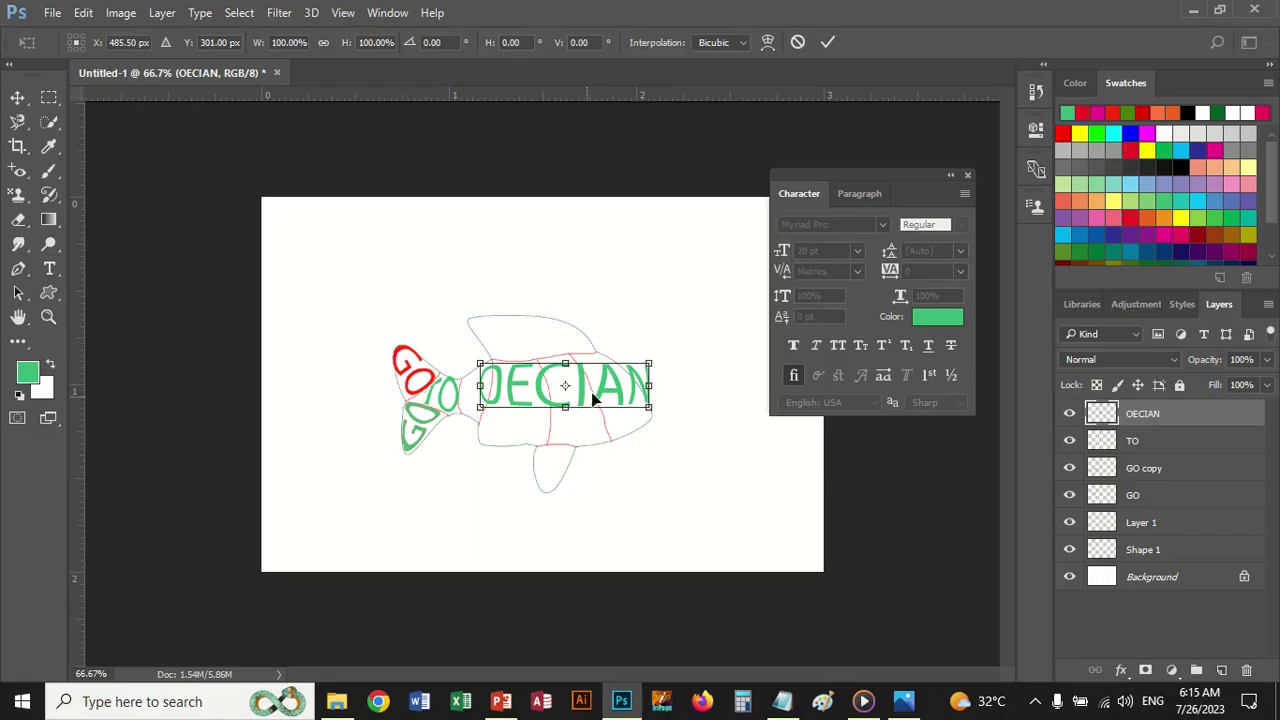
left_click_drag(586, 398, 647, 424)
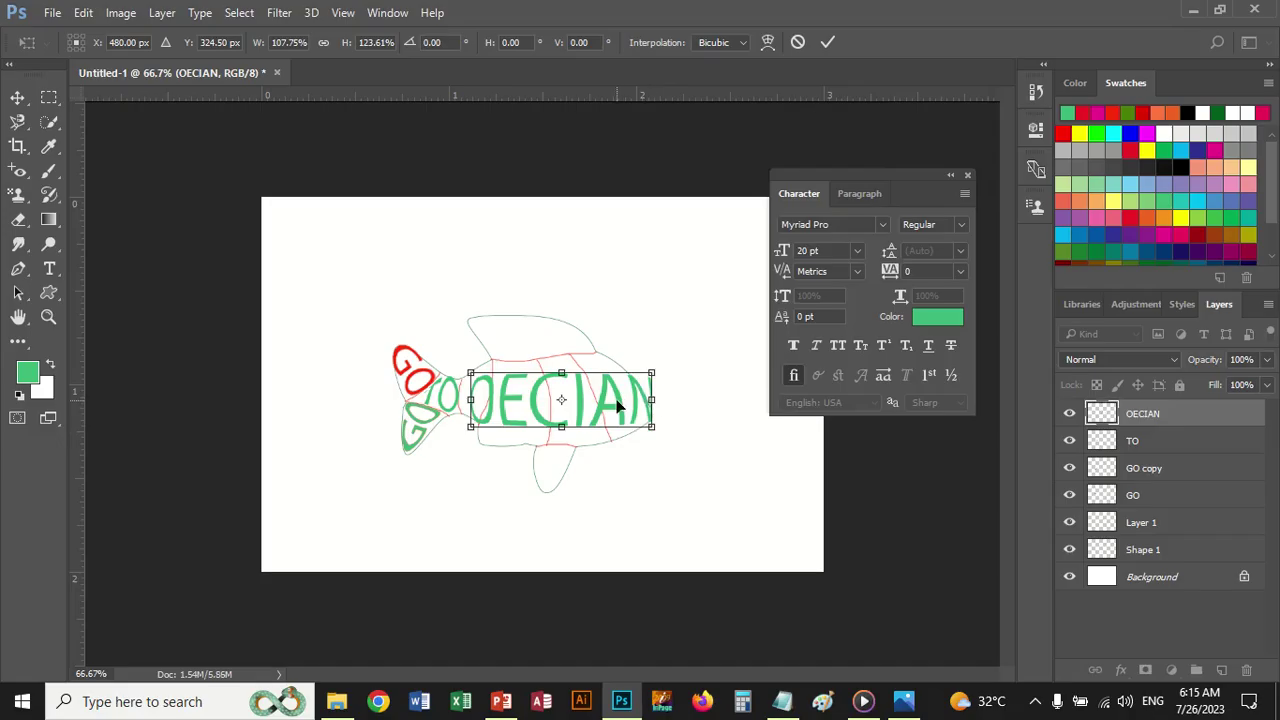
right_click(610, 403)
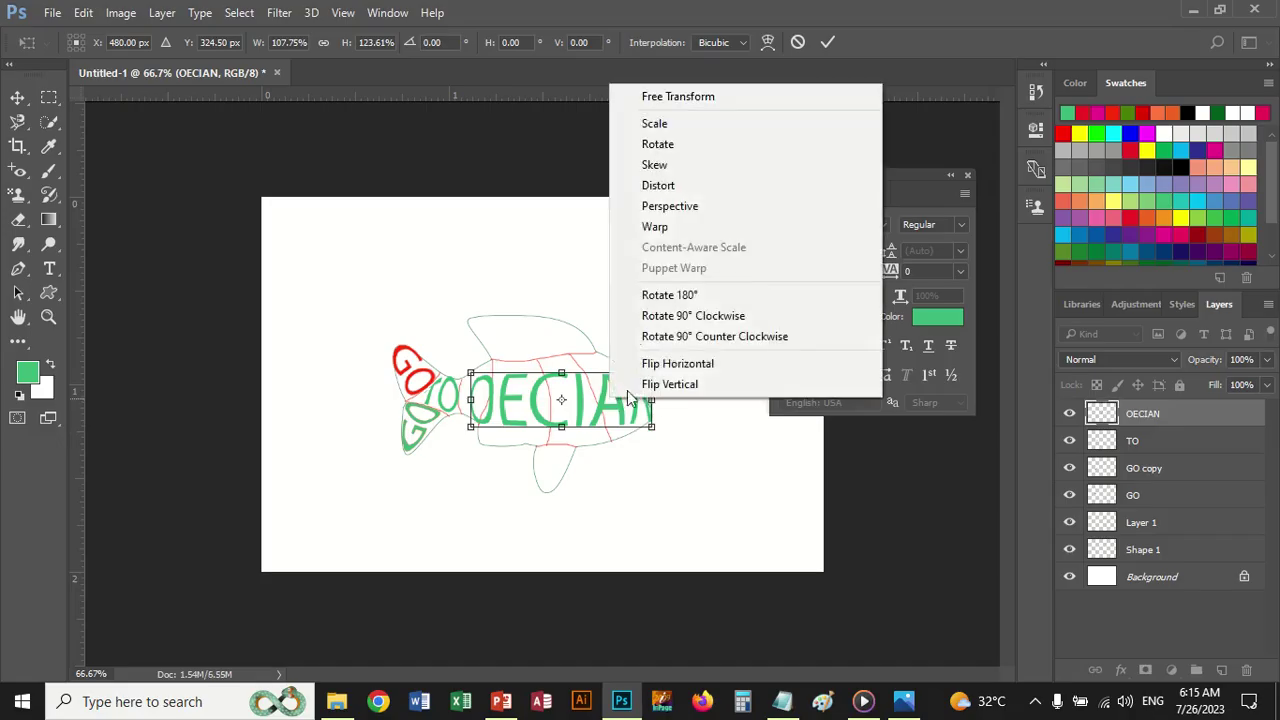
left_click(655, 229)
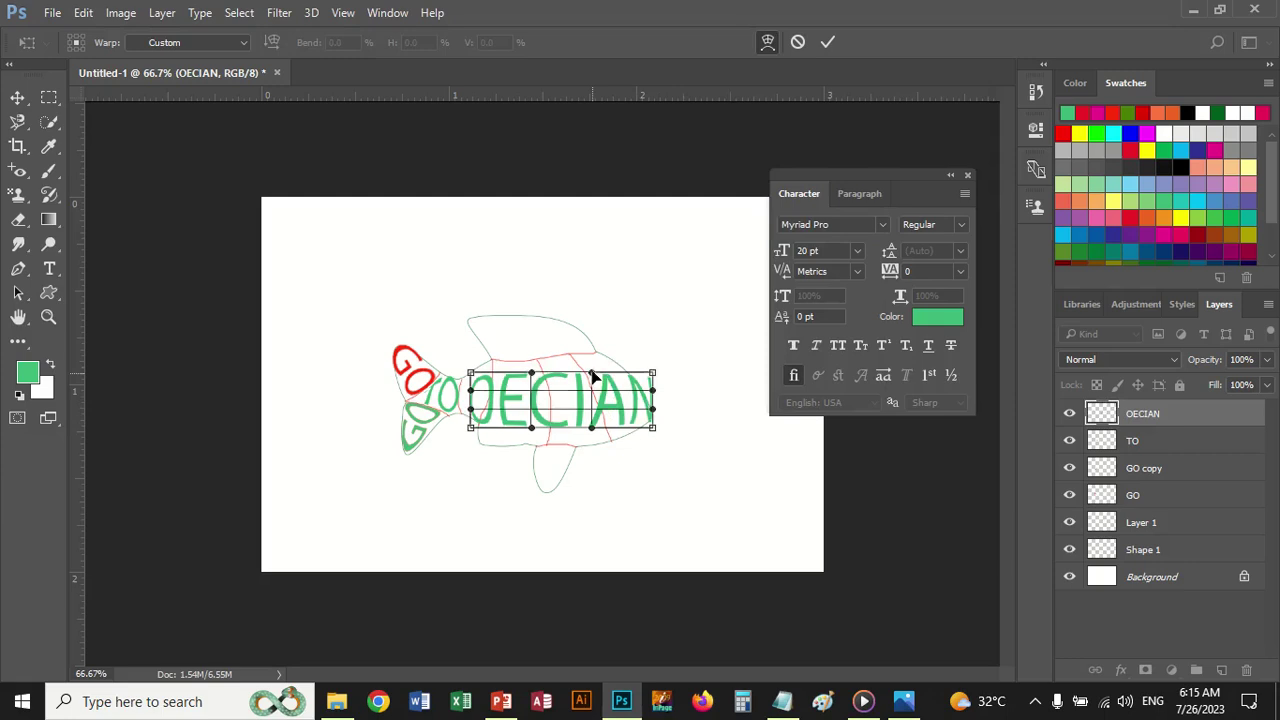
left_click_drag(593, 376, 570, 324)
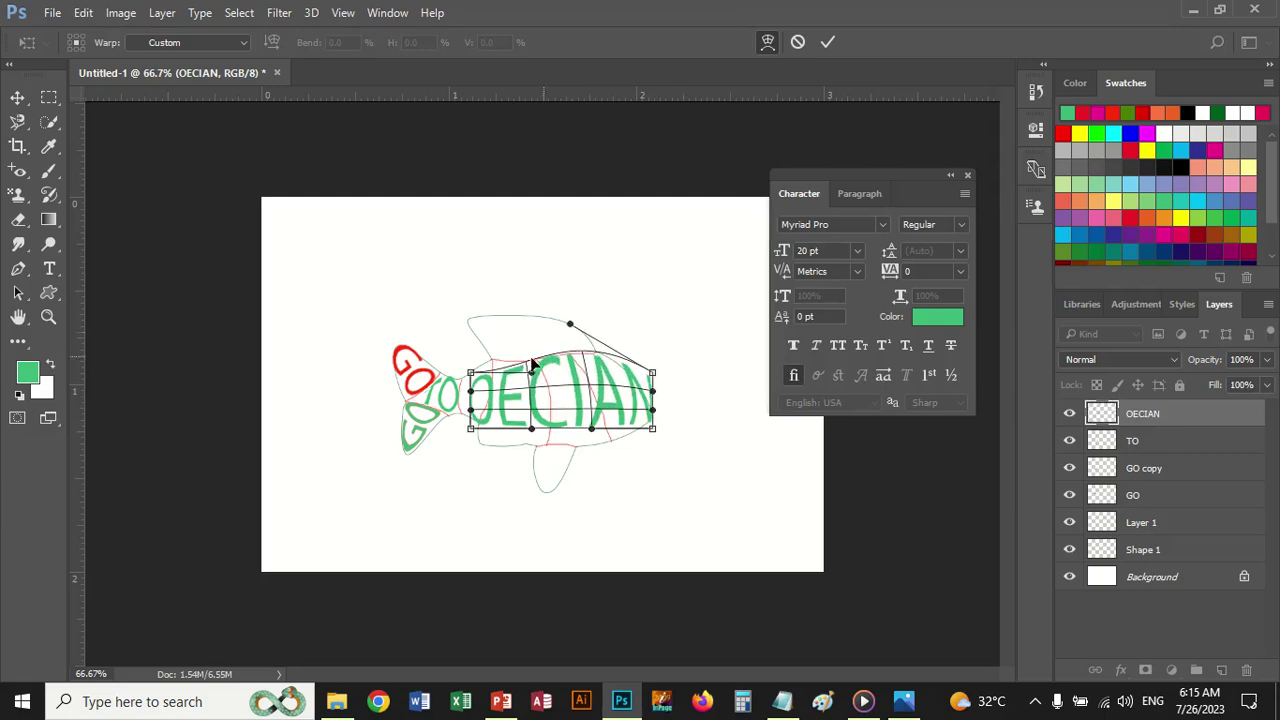
left_click_drag(533, 374, 487, 360)
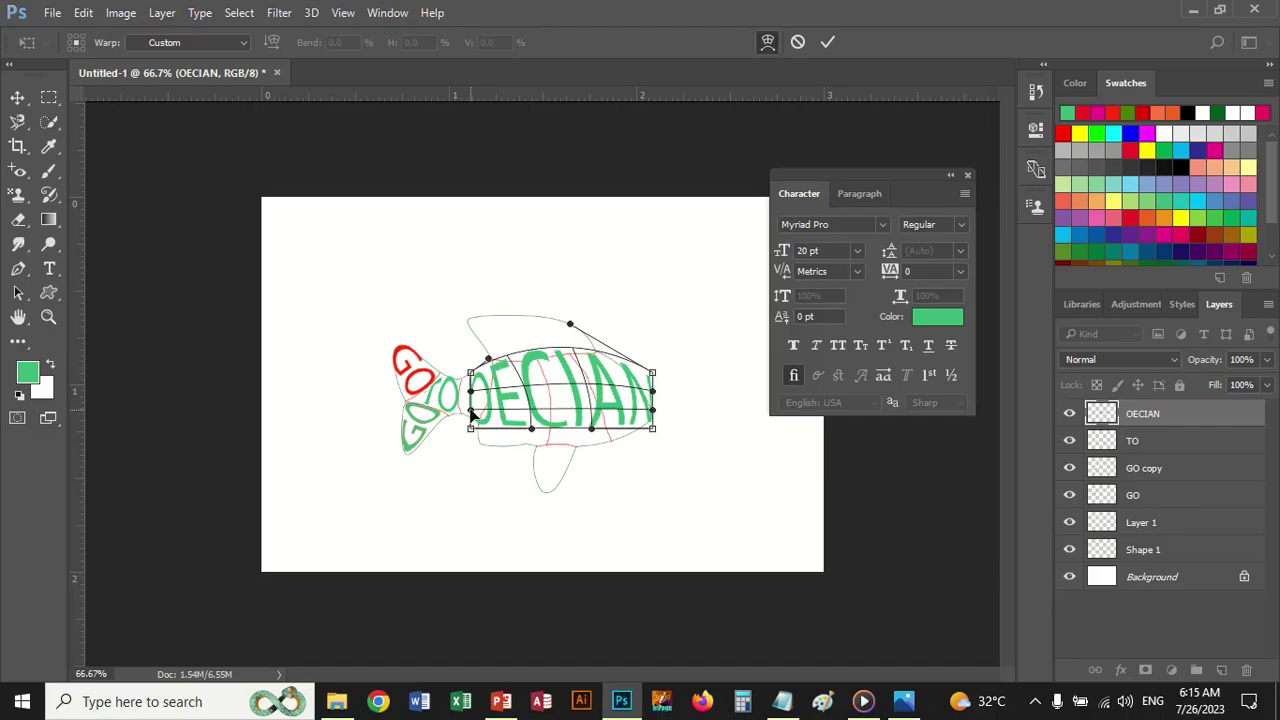
left_click_drag(472, 410, 519, 469)
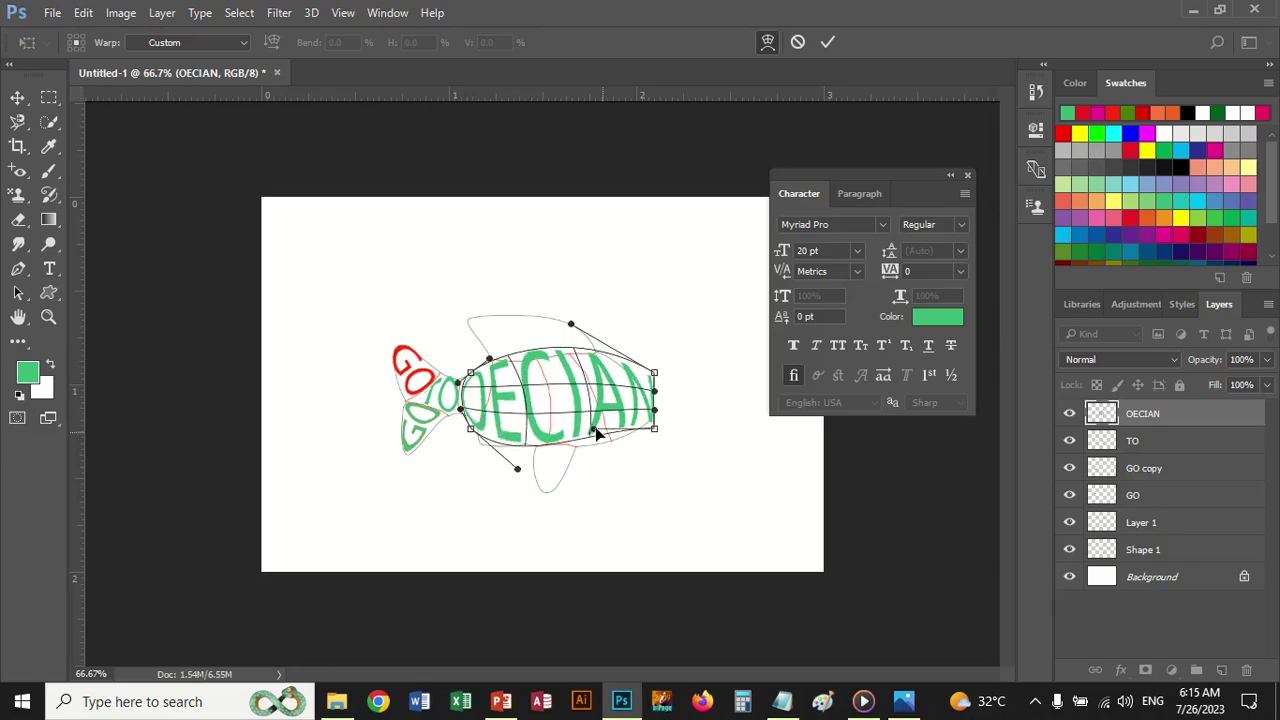
mouse_move(592, 432)
left_mouse_down()
mouse_move(606, 510)
mouse_move(610, 450)
left_mouse_up()
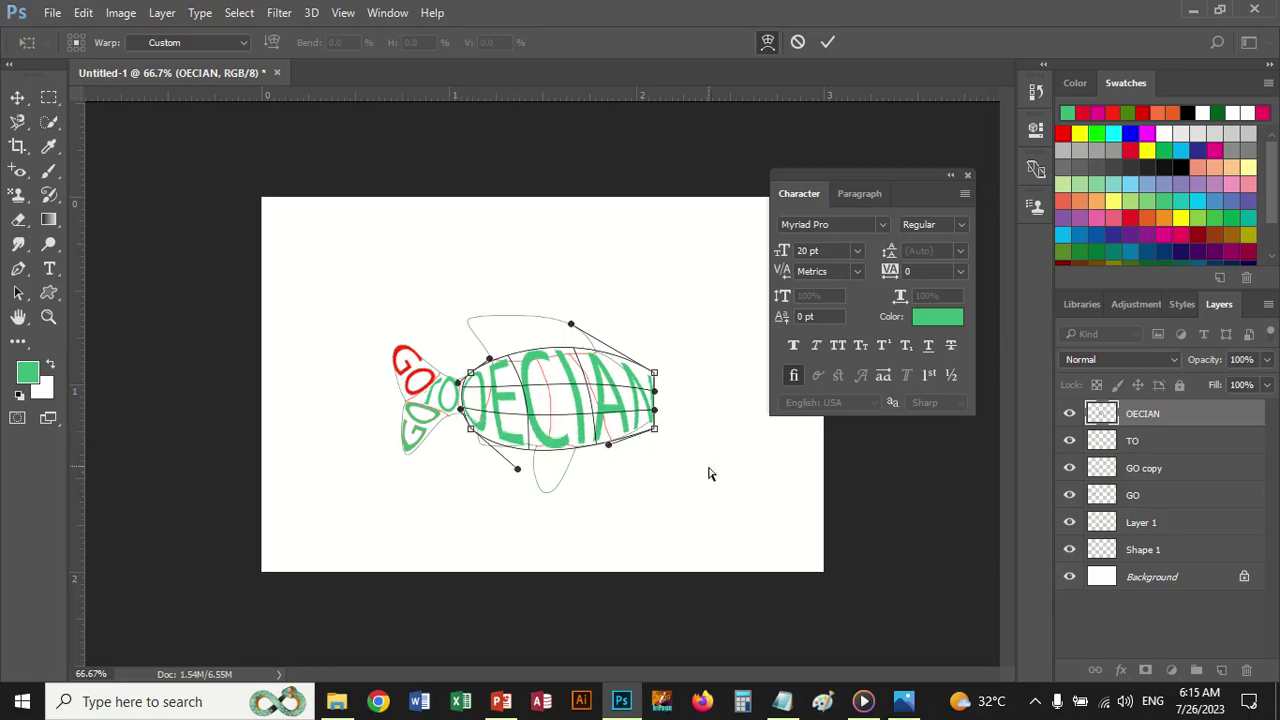
left_click_drag(655, 373, 650, 376)
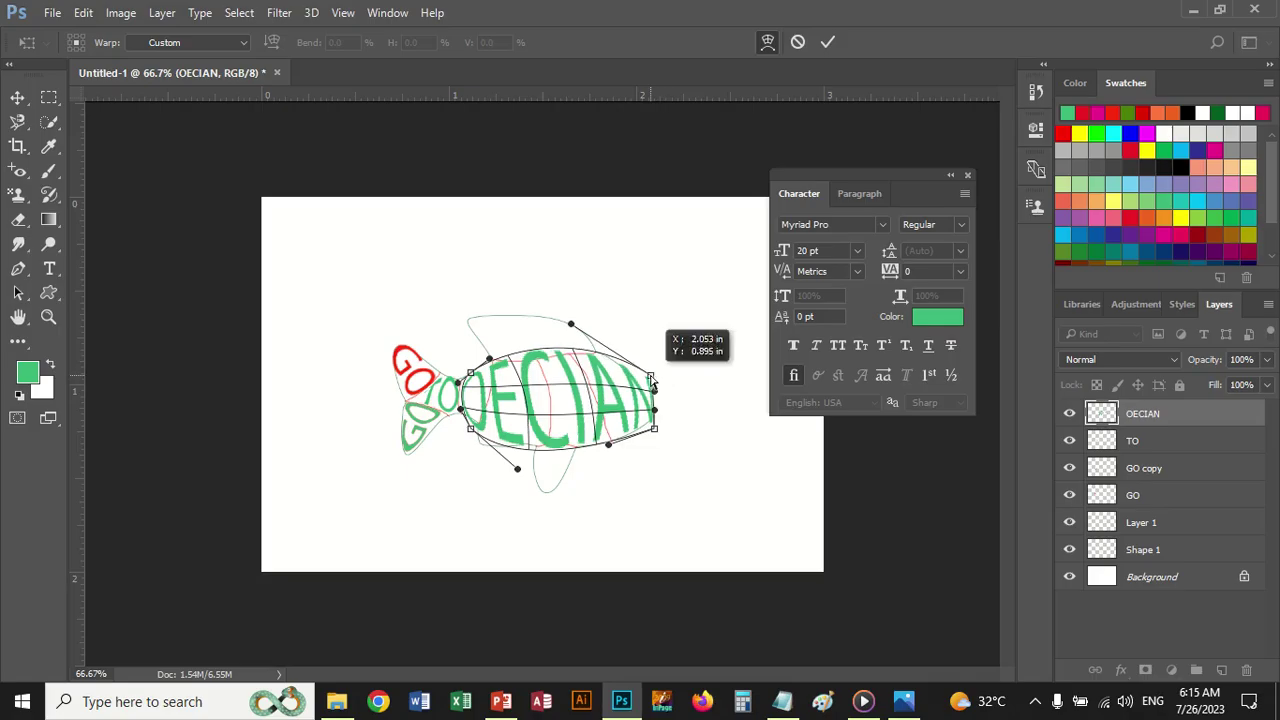
key("Return")
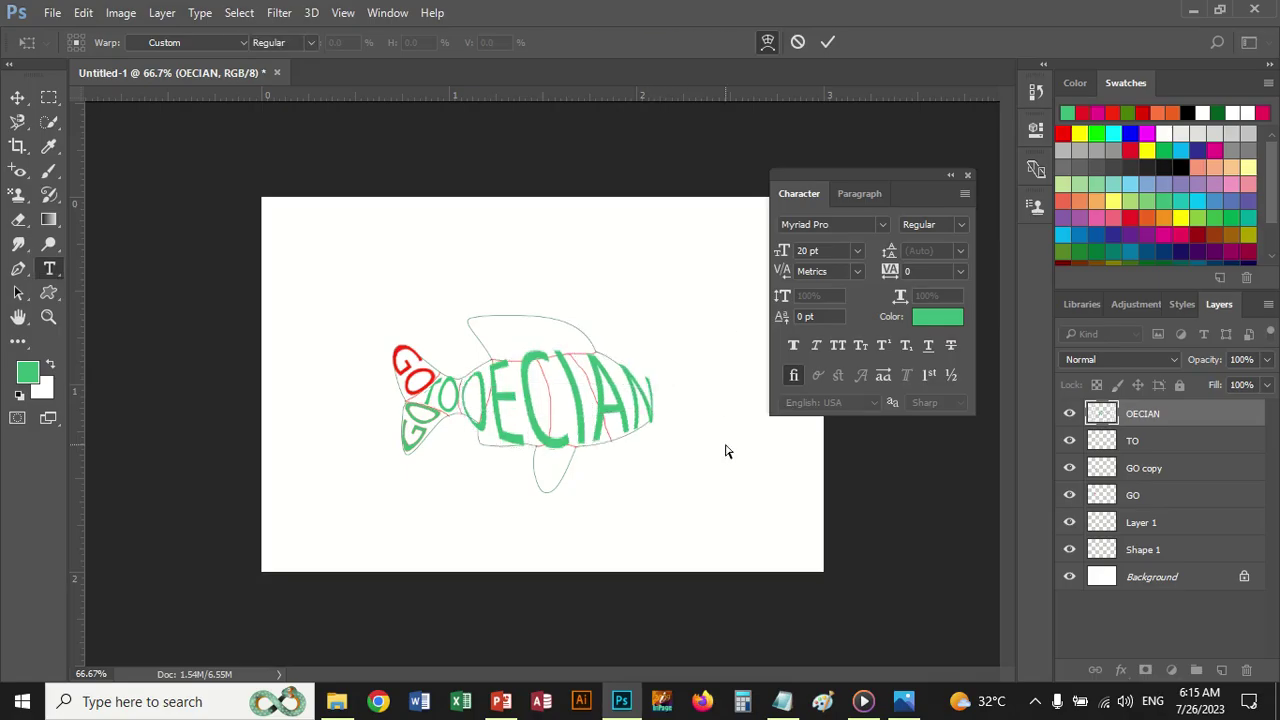
Step: Recolor the OECIAN lettering magenta using its layer's pixel selection, and clear the selection
left_click(1106, 418, "ctrl")
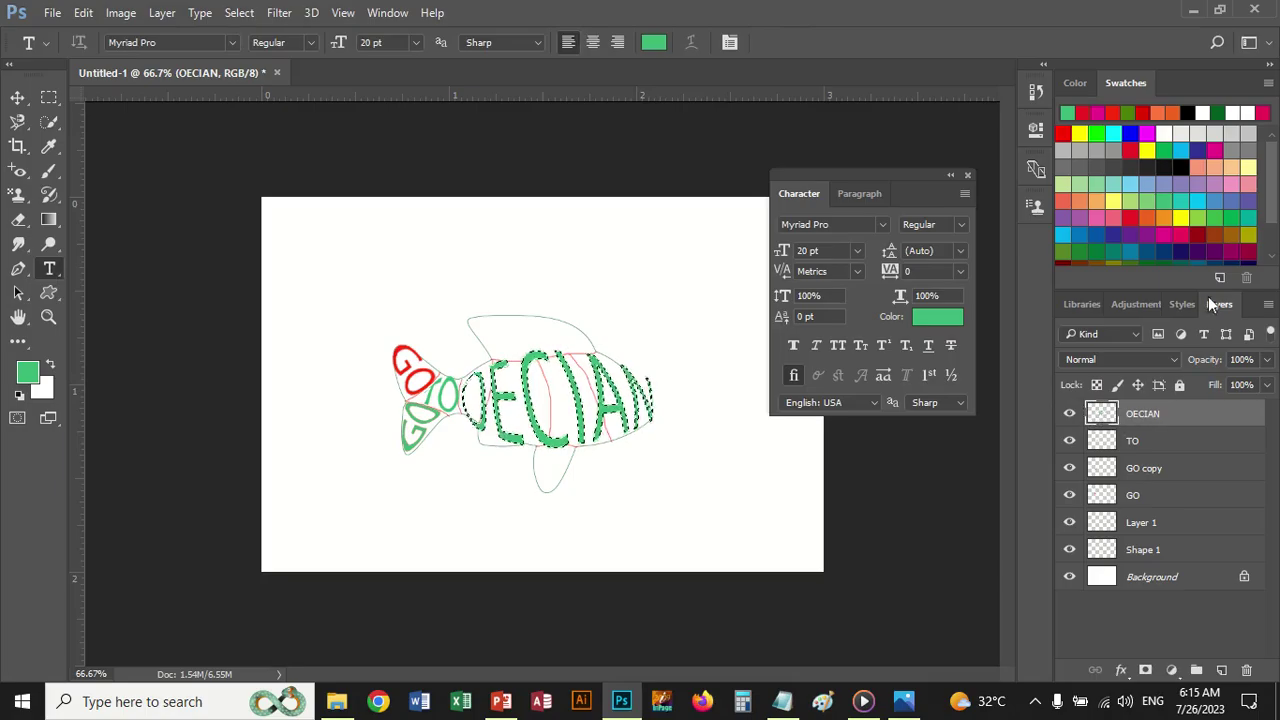
left_click(1214, 150)
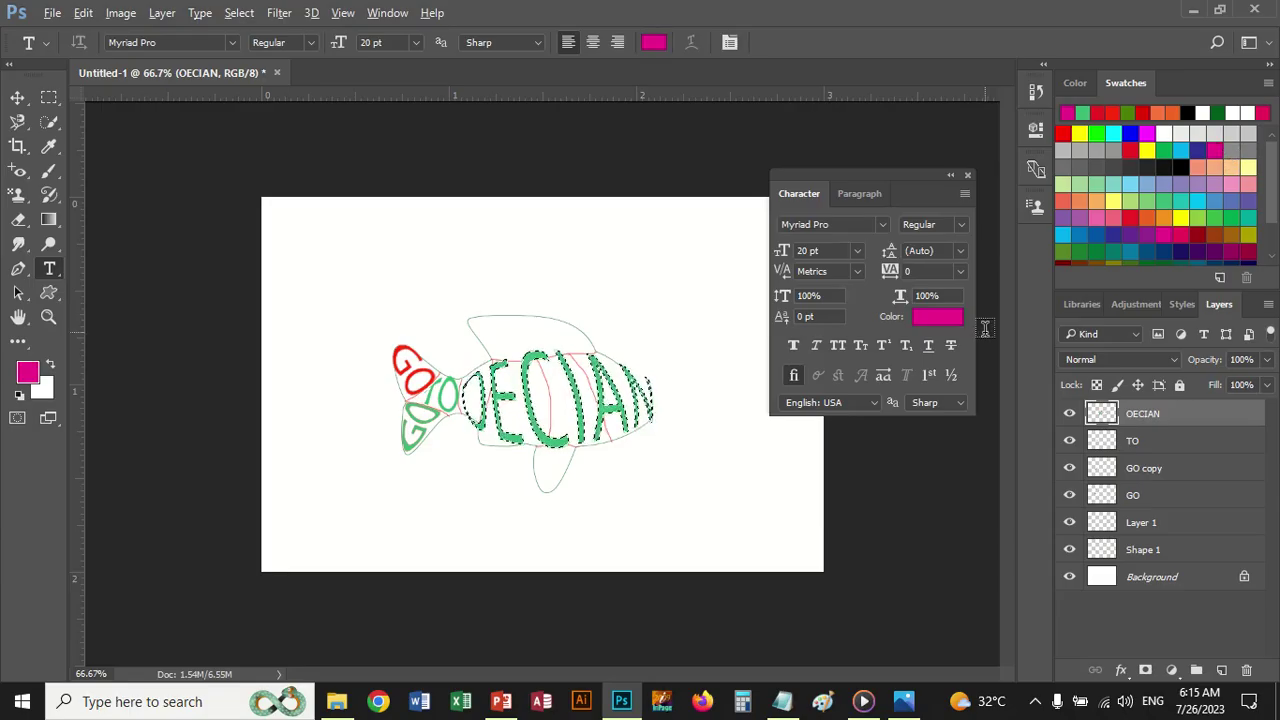
key("alt+BackSpace")
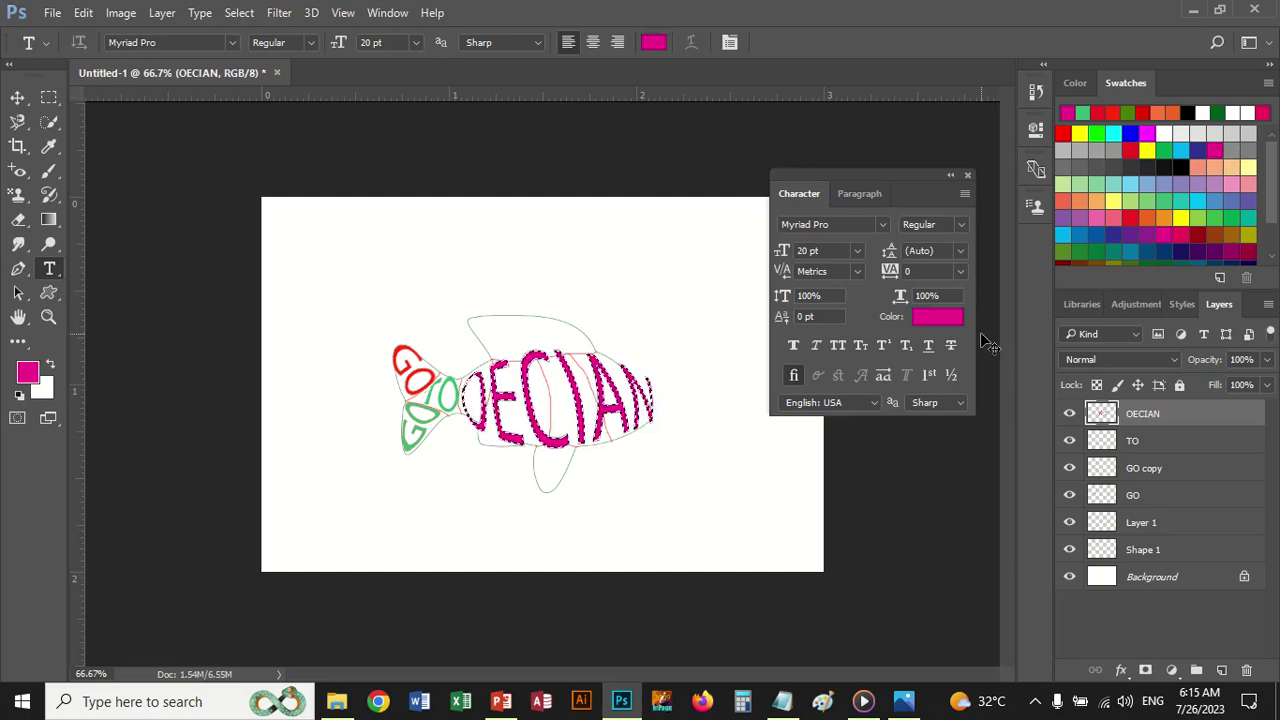
key("ctrl+d")
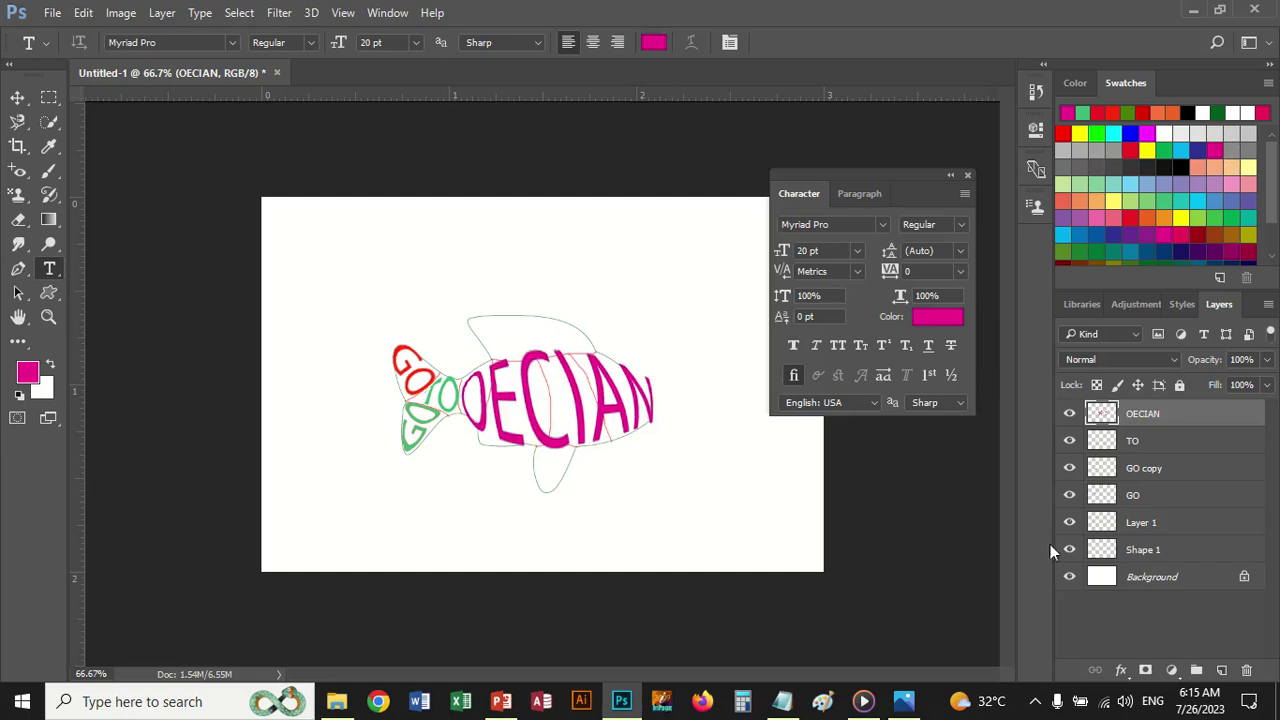
Step: Inspect the recolored lettering with Layer 1's dividers and the Shape 1 outline temporarily hidden, and restore both layers
left_click(1069, 523)
left_click(1069, 495)
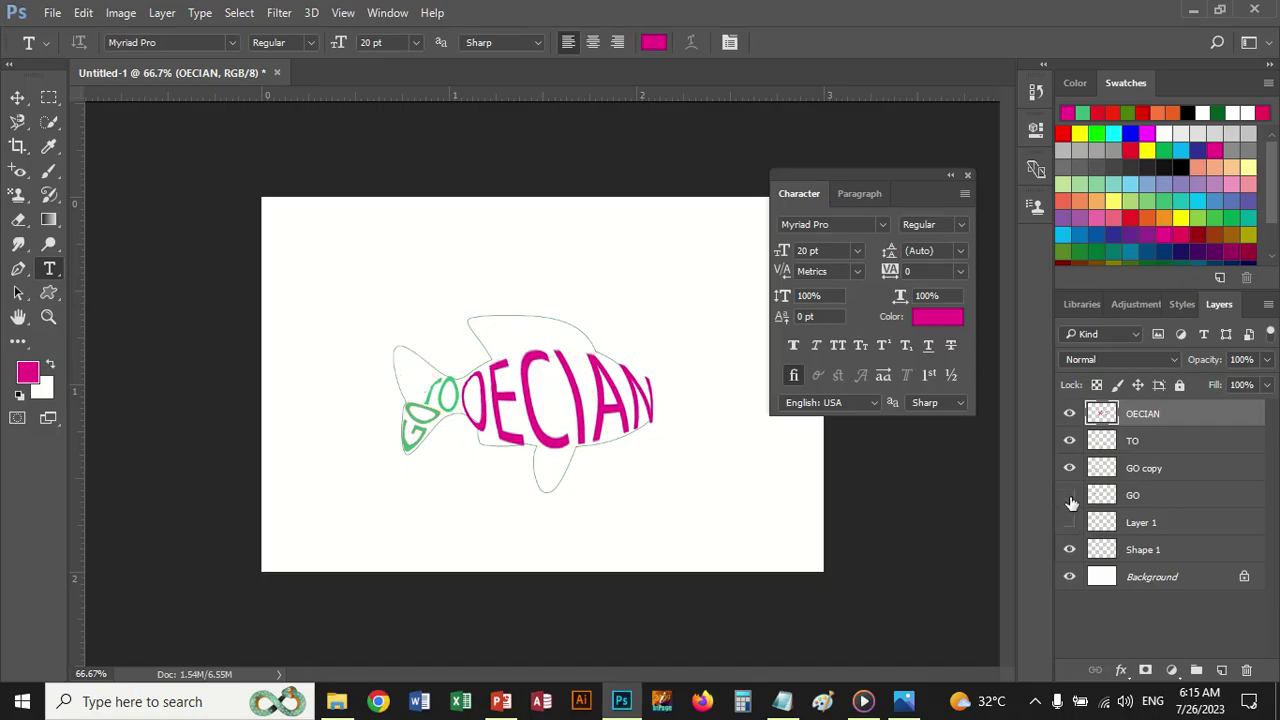
left_click(1069, 495)
left_click(1069, 549)
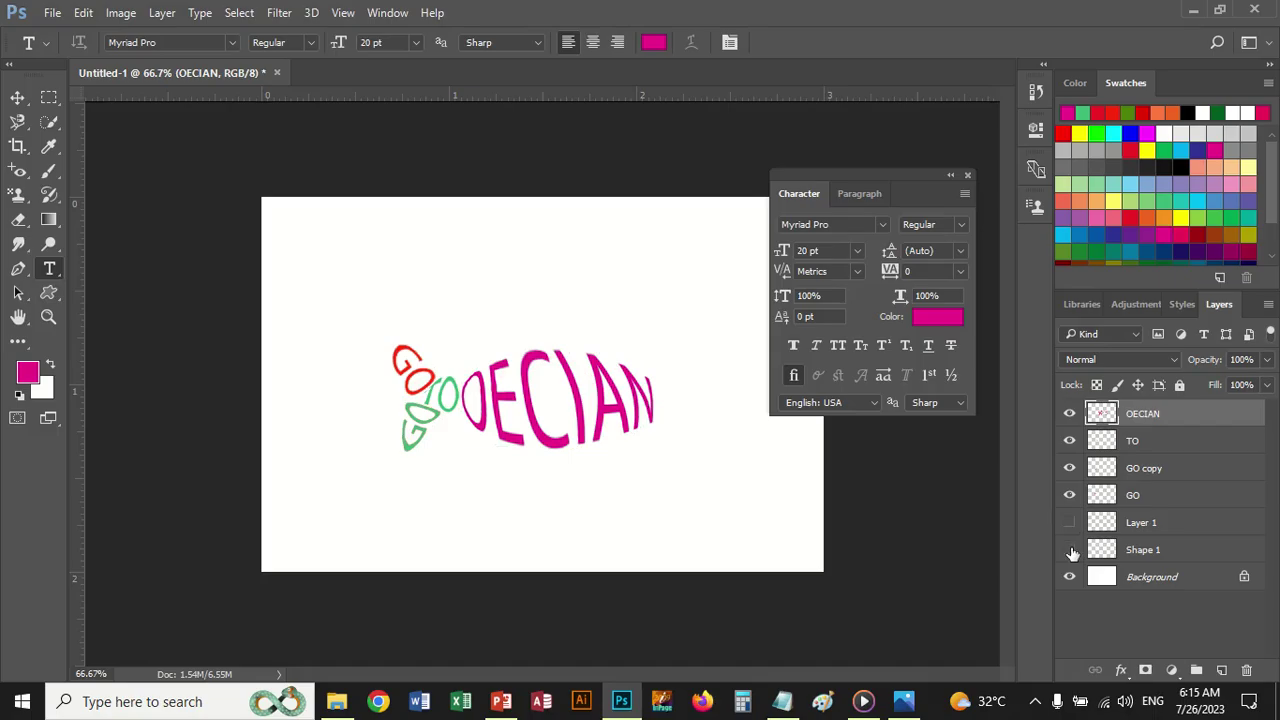
left_click(1069, 549)
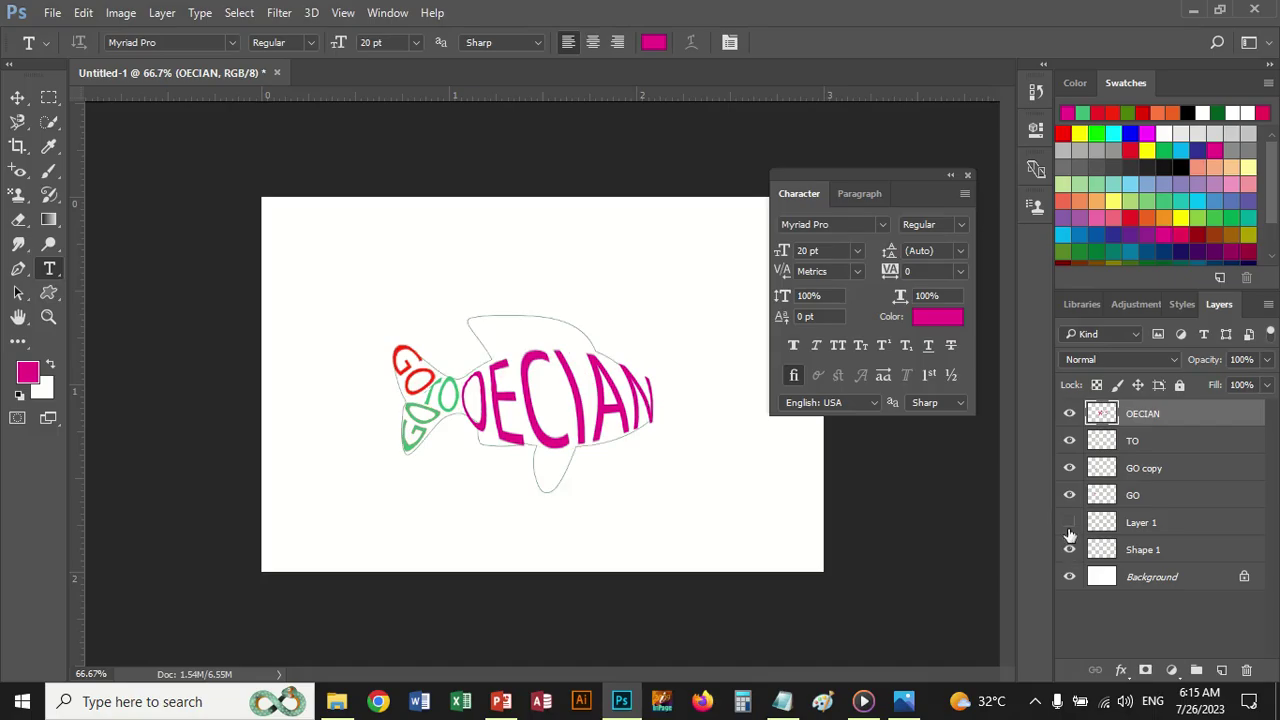
left_click(1069, 522)
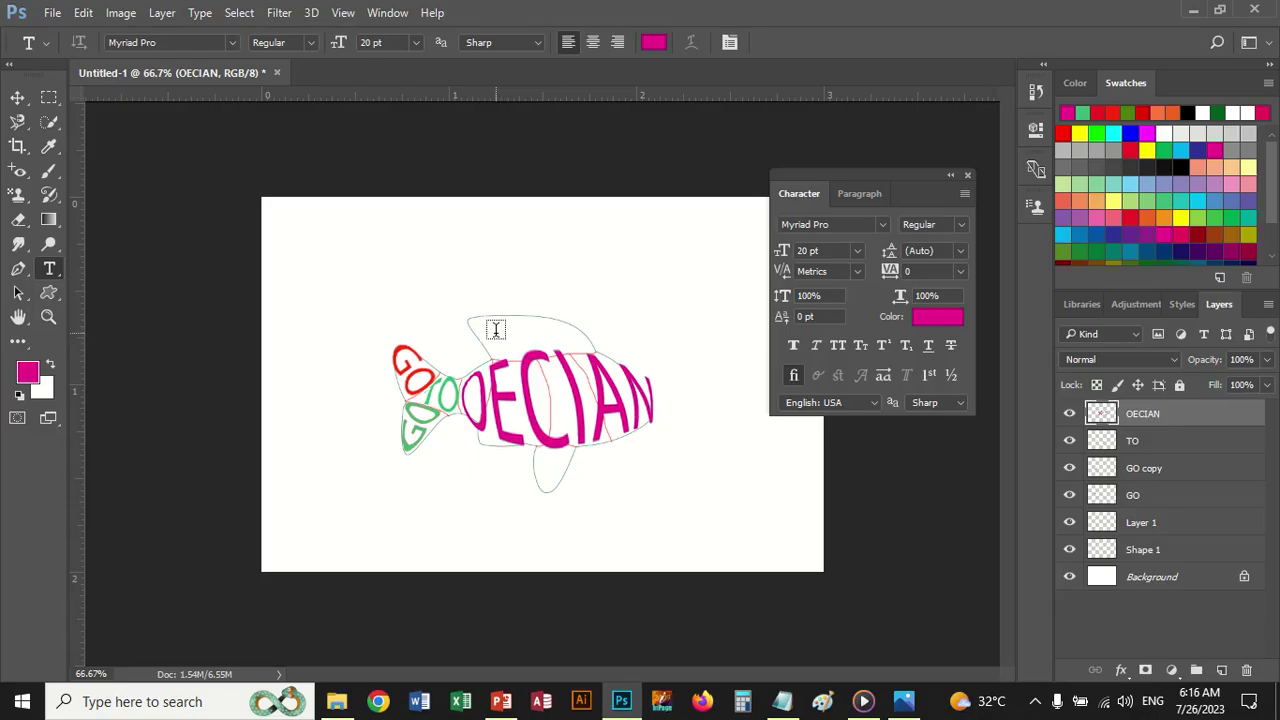
Step: Add the text WING in 20 pt Myriad Pro, starting inside the fish's upper fin
left_click(495, 332)
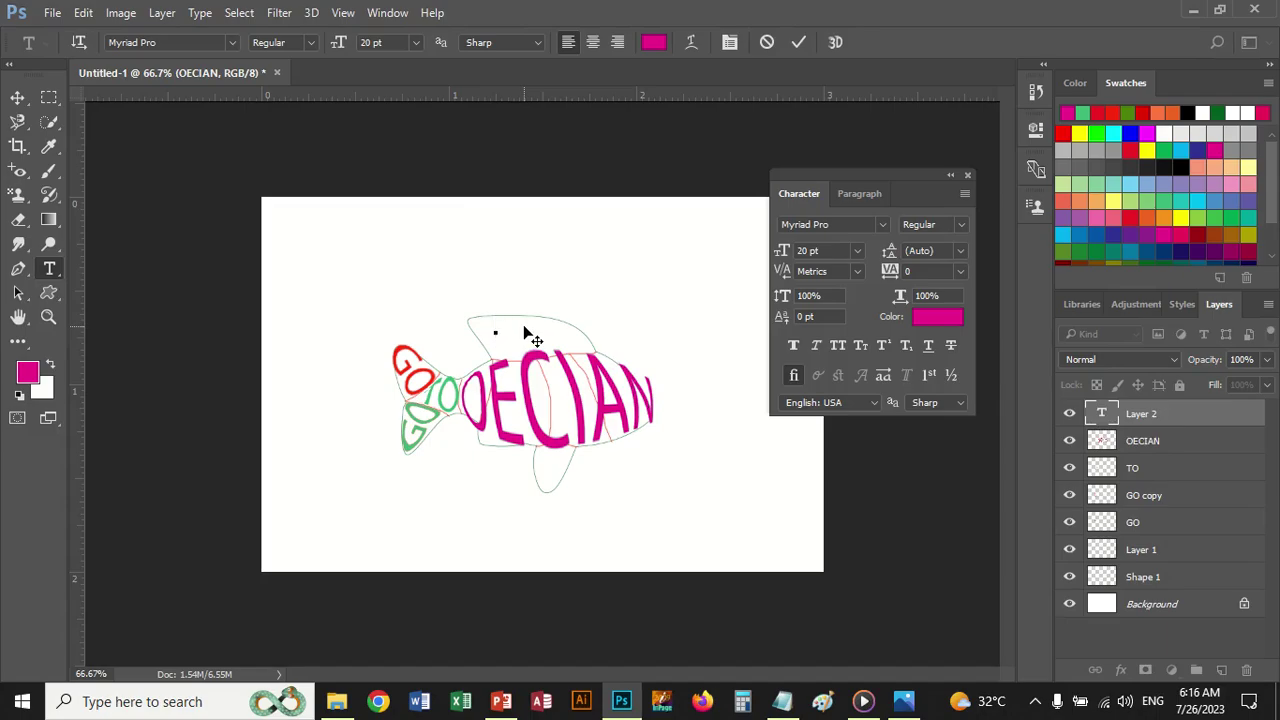
type("wING")
key("BackSpace")
key("BackSpace")
key("BackSpace")
key("BackSpace")
type("WING")
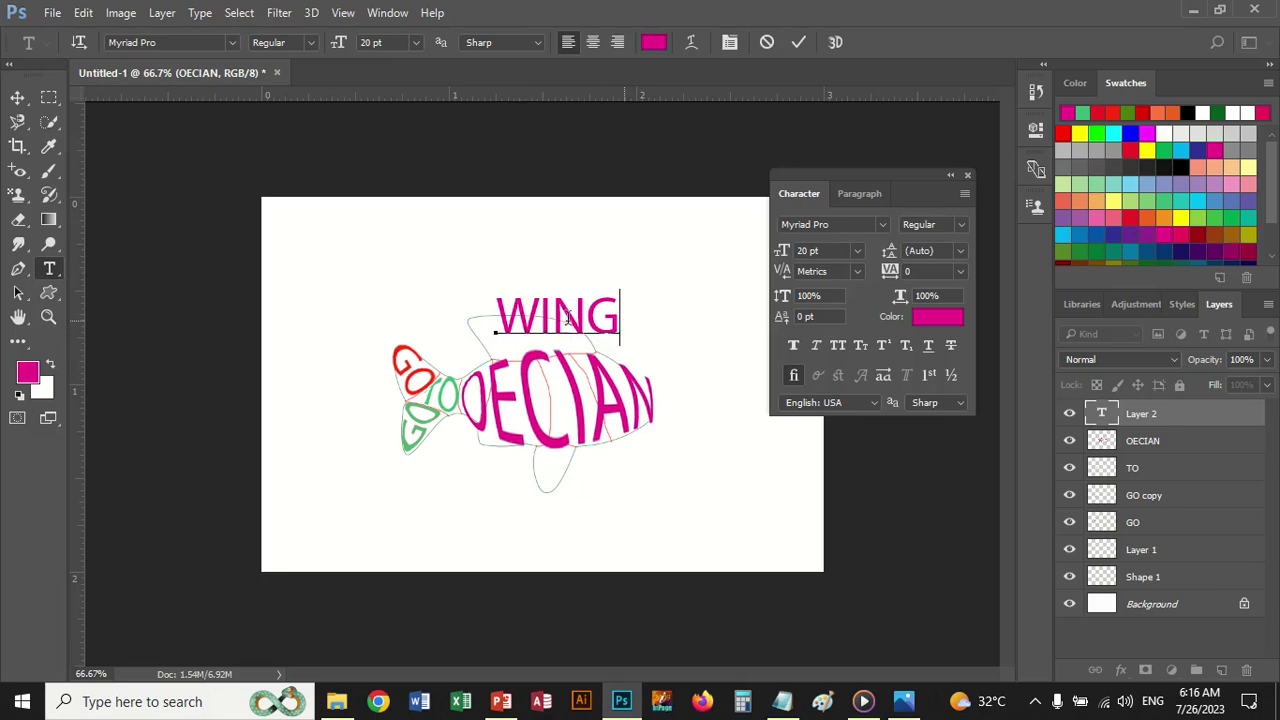
Step: Change the color of the whole word WING to bright green
left_click_drag(621, 318, 508, 320)
left_click(653, 42)
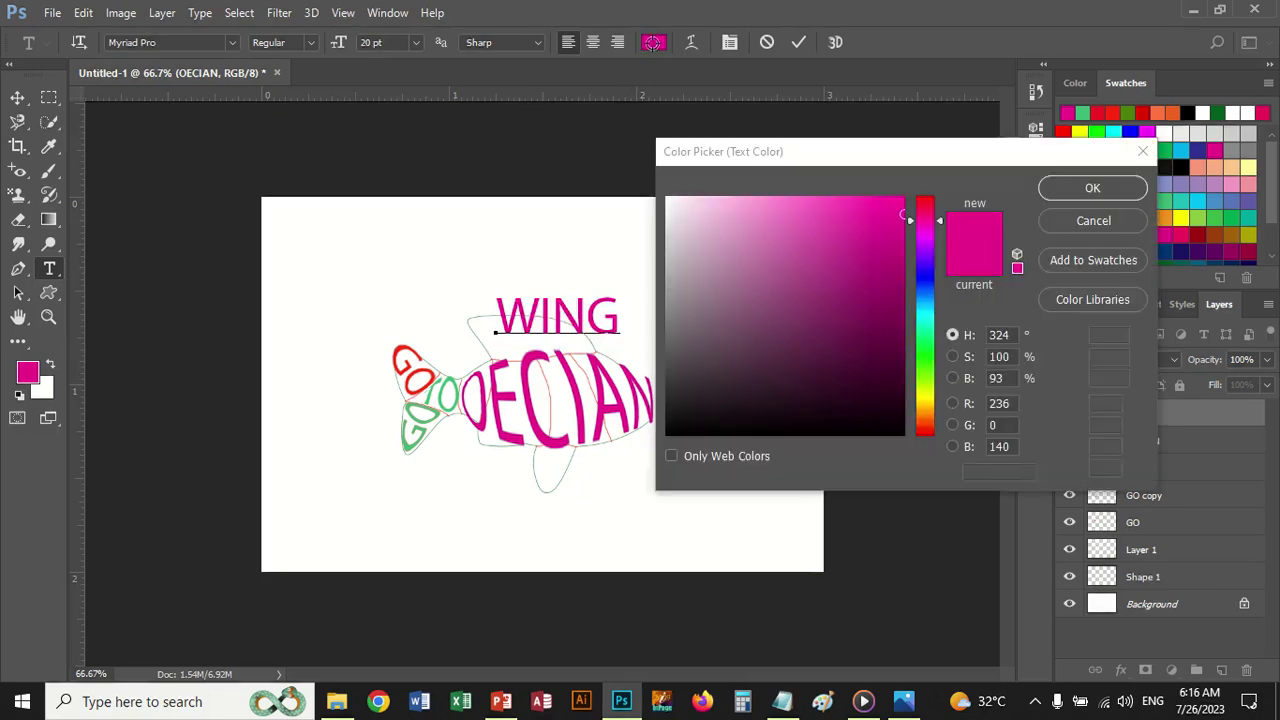
left_click(917, 353)
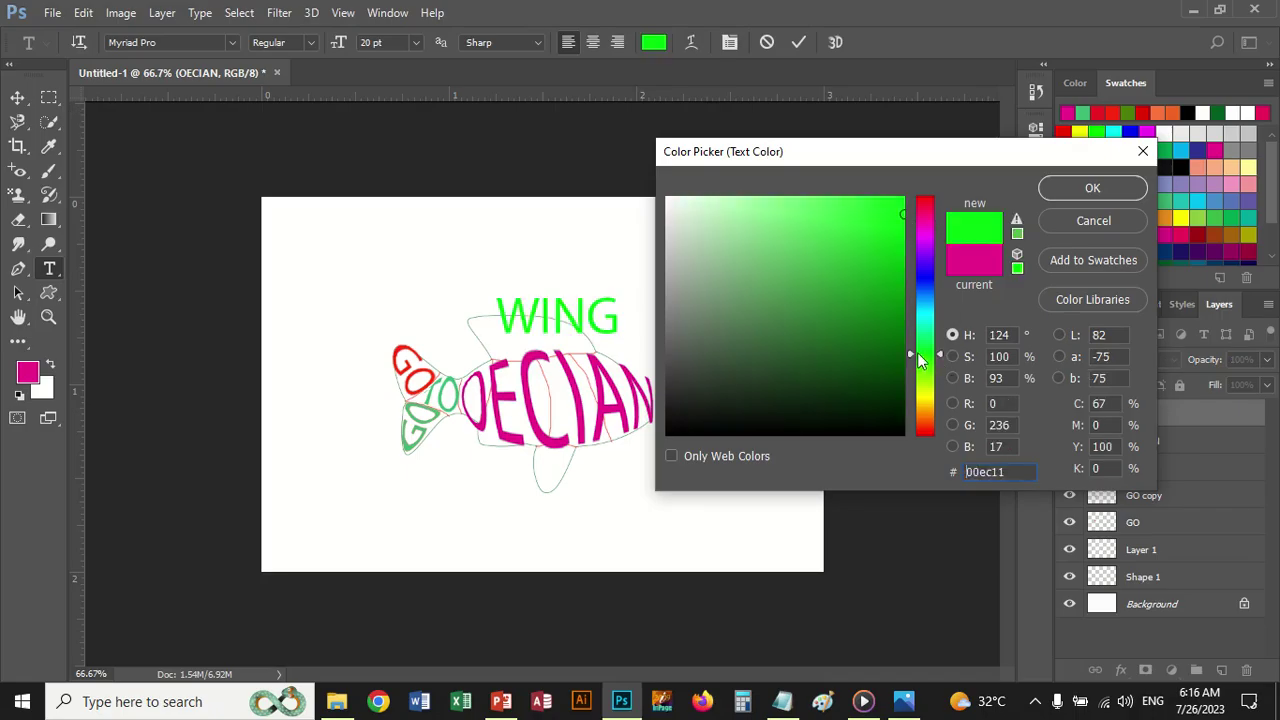
left_click(887, 253)
left_click(1082, 189)
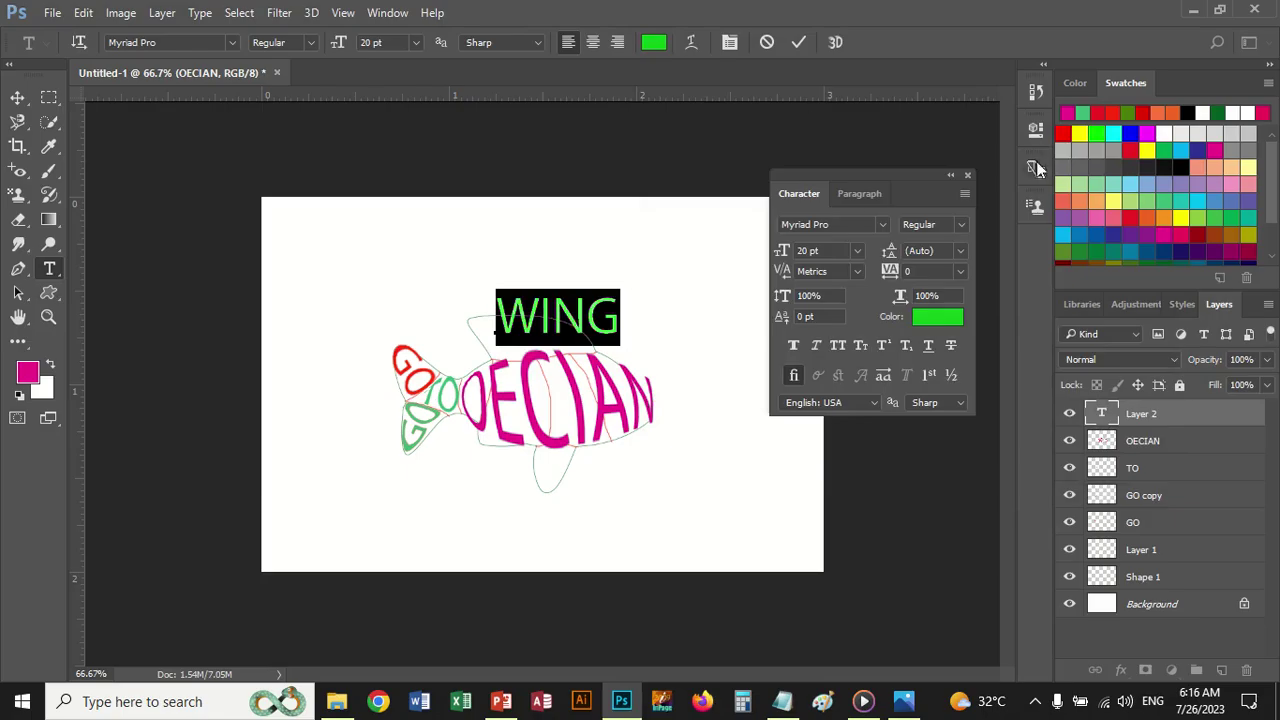
Step: Apply a horizontal Flag text warp with +50% bend to WING
left_click(691, 43)
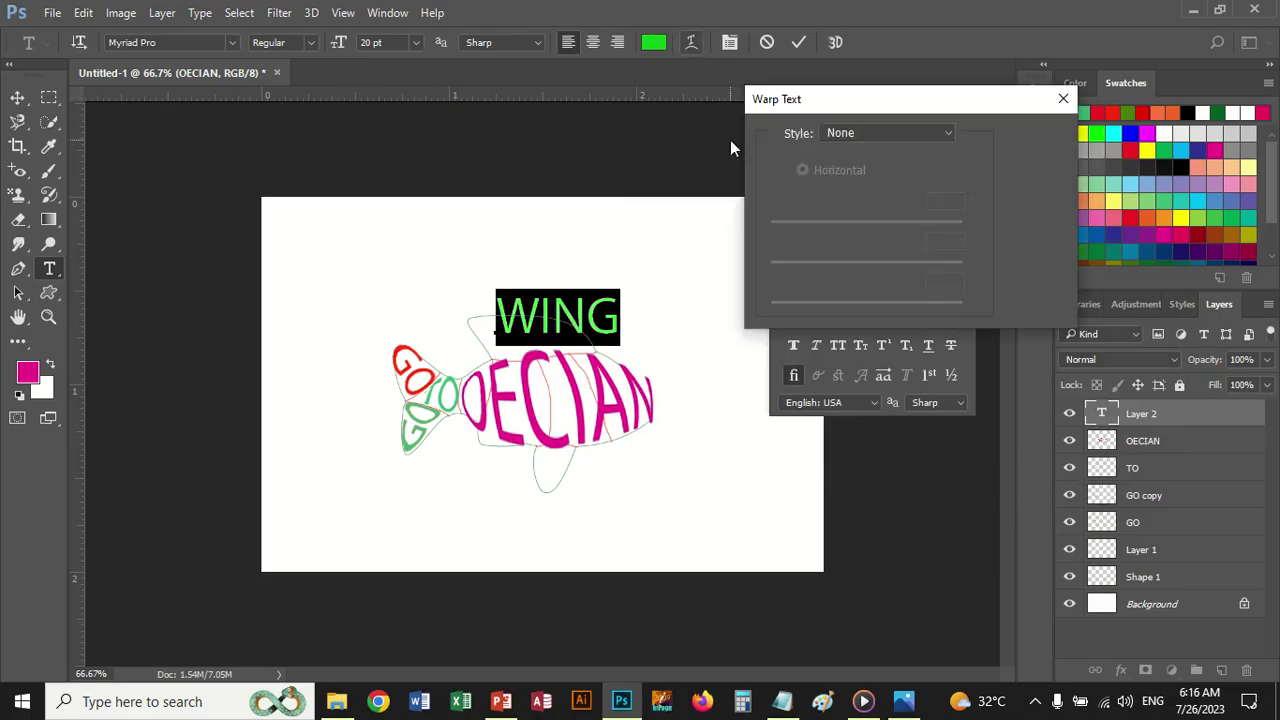
left_click(947, 133)
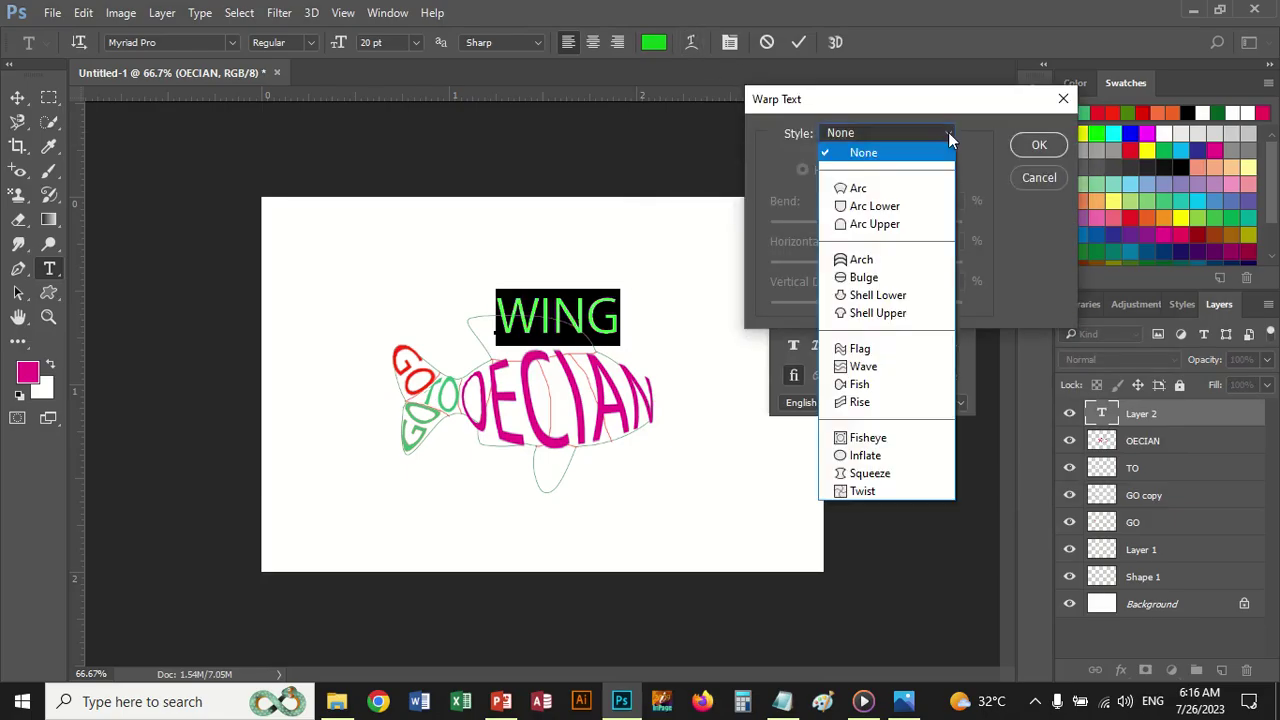
left_click(885, 351)
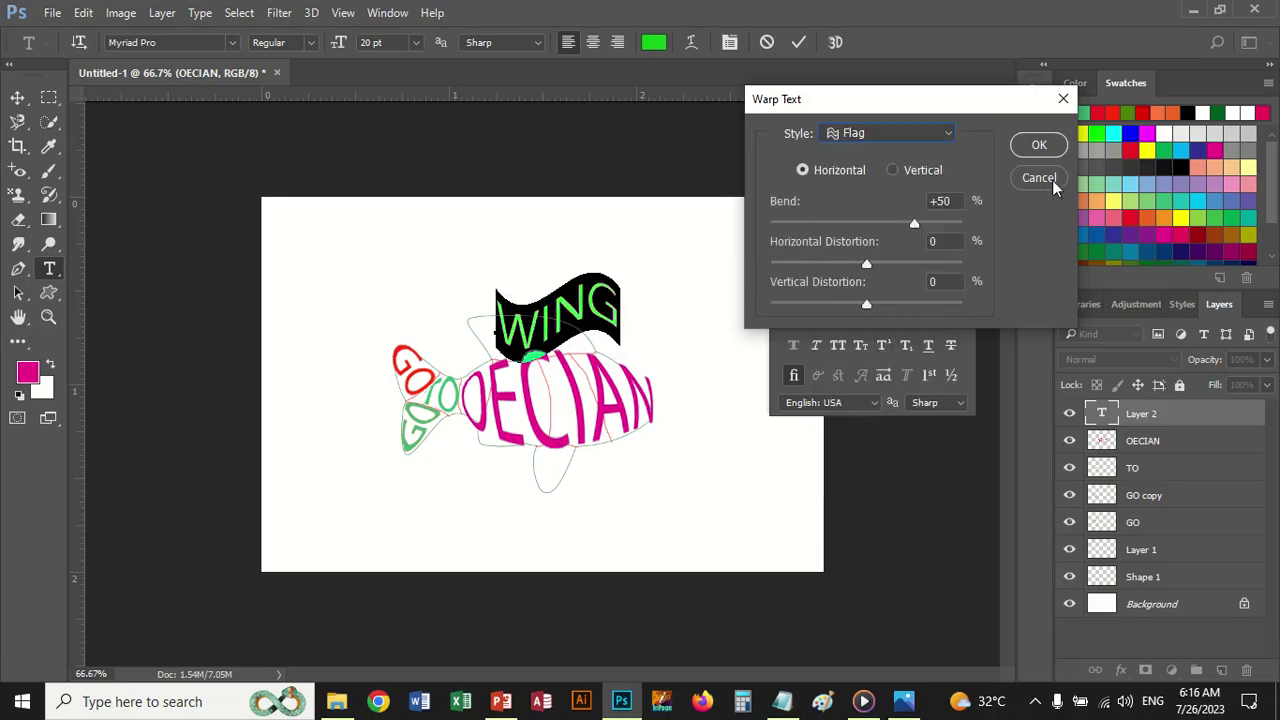
key("Return")
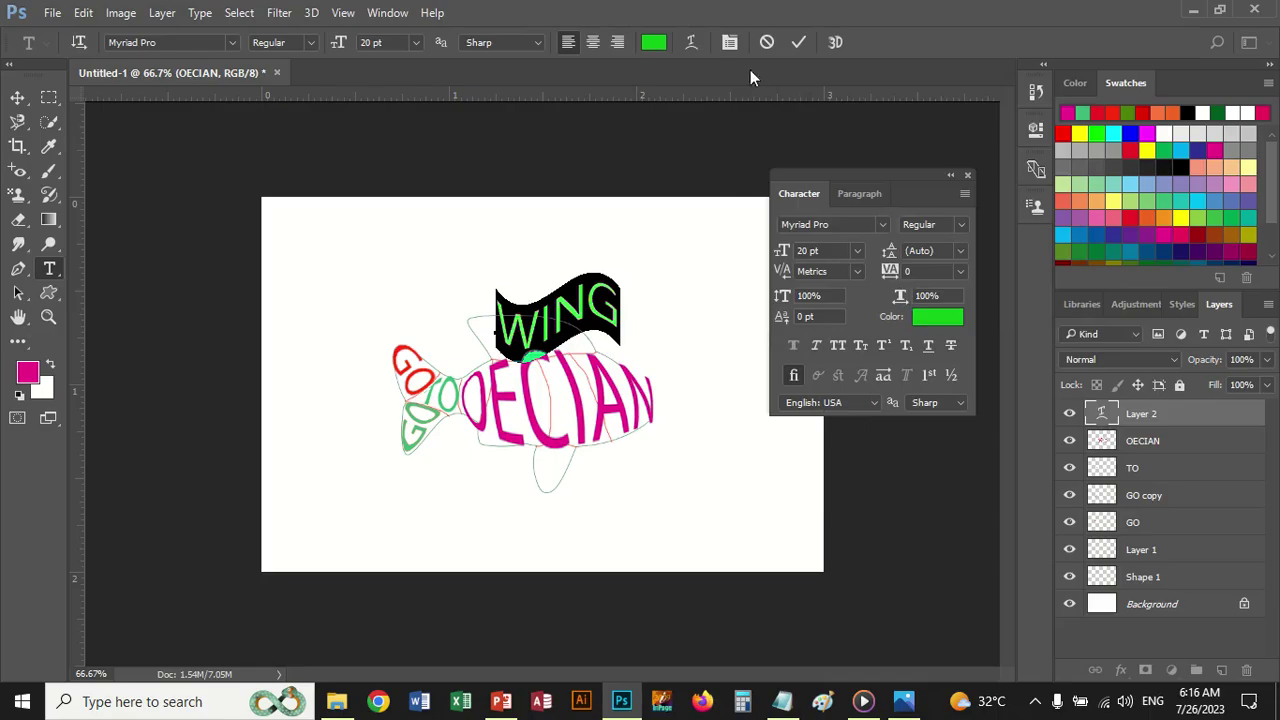
Step: Commit the WING text and rasterize its type layer
left_click(1153, 415)
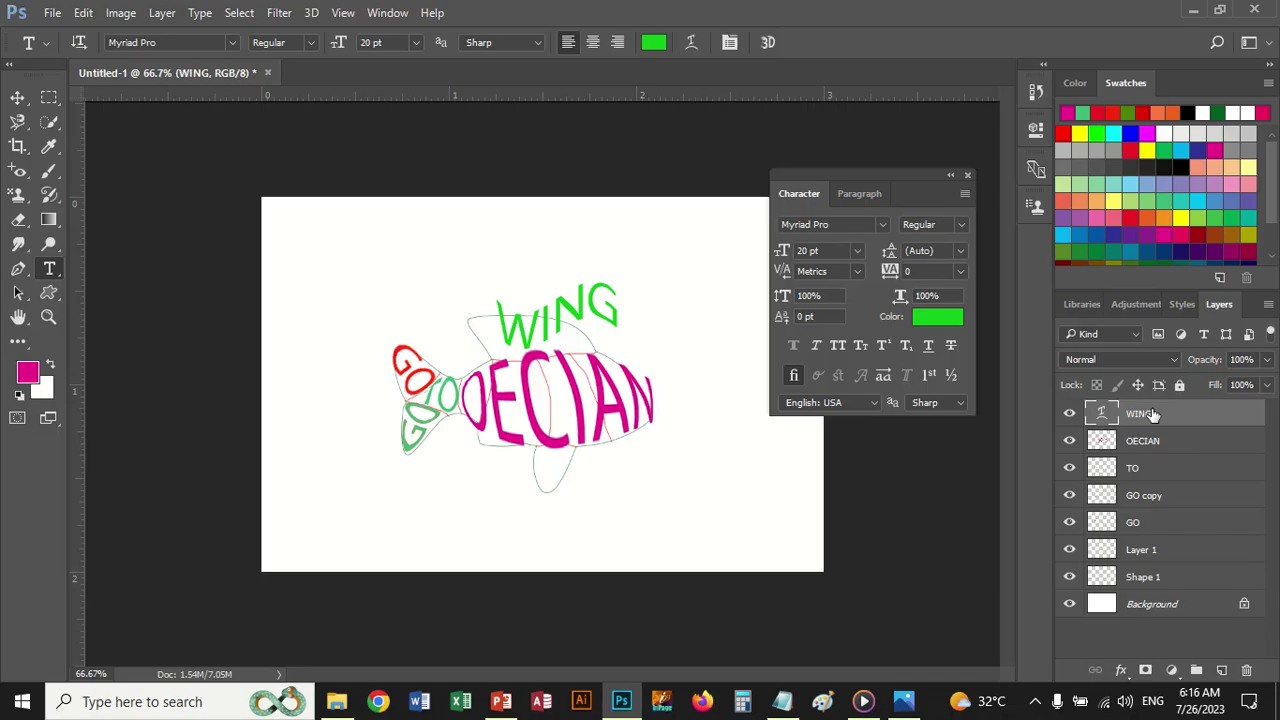
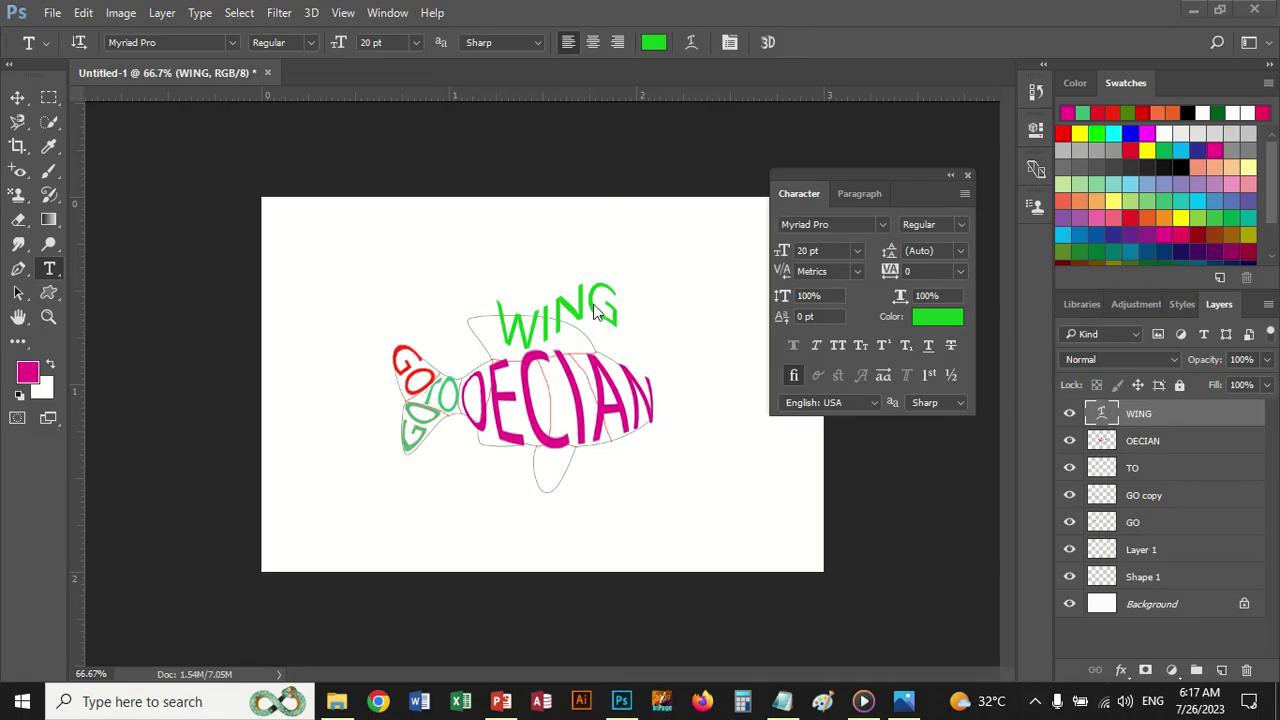
right_click(1141, 418)
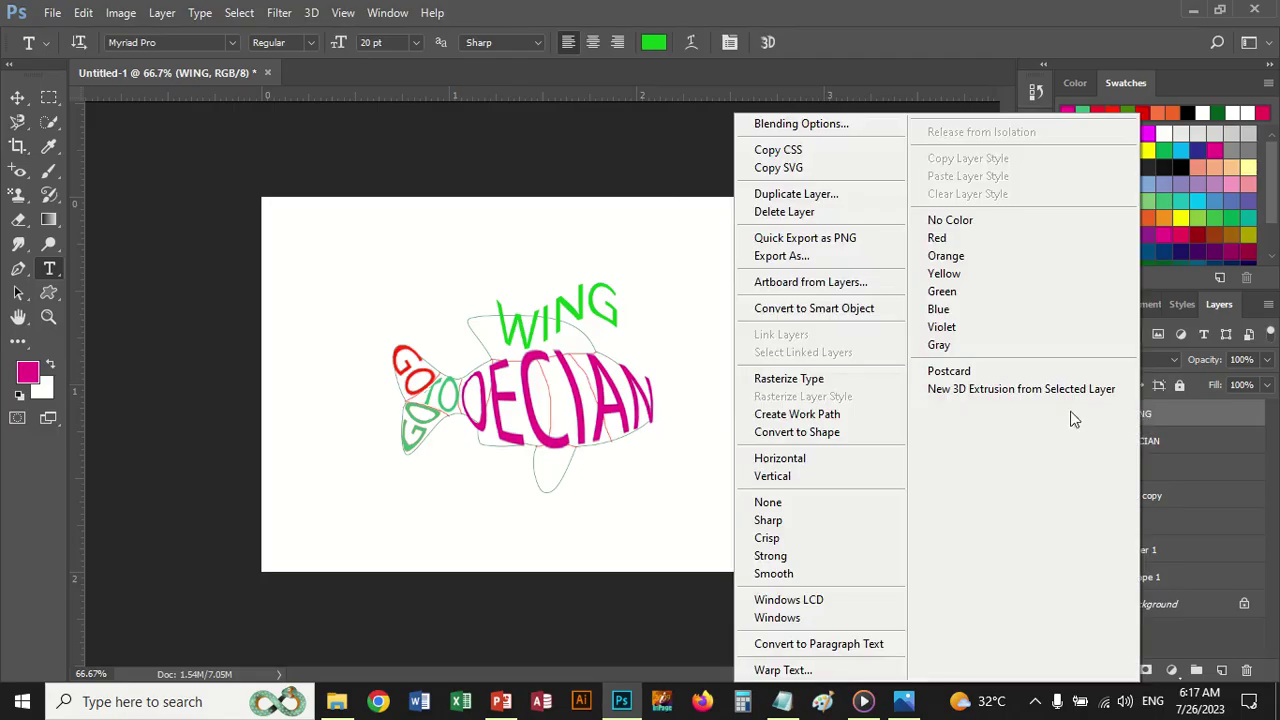
left_click(855, 380)
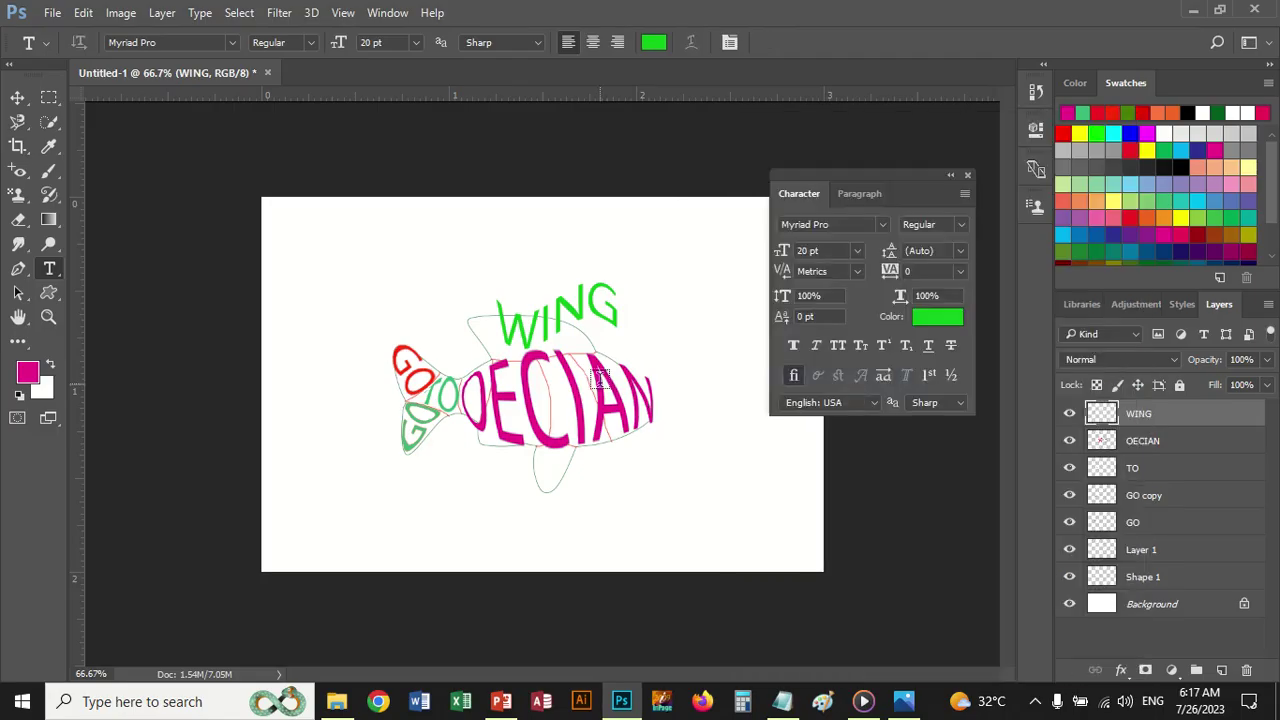
Step: Scale WING to about 91%, rotate it about 13°, and warp it to fit inside the fish's upper fin
key("ctrl+t")
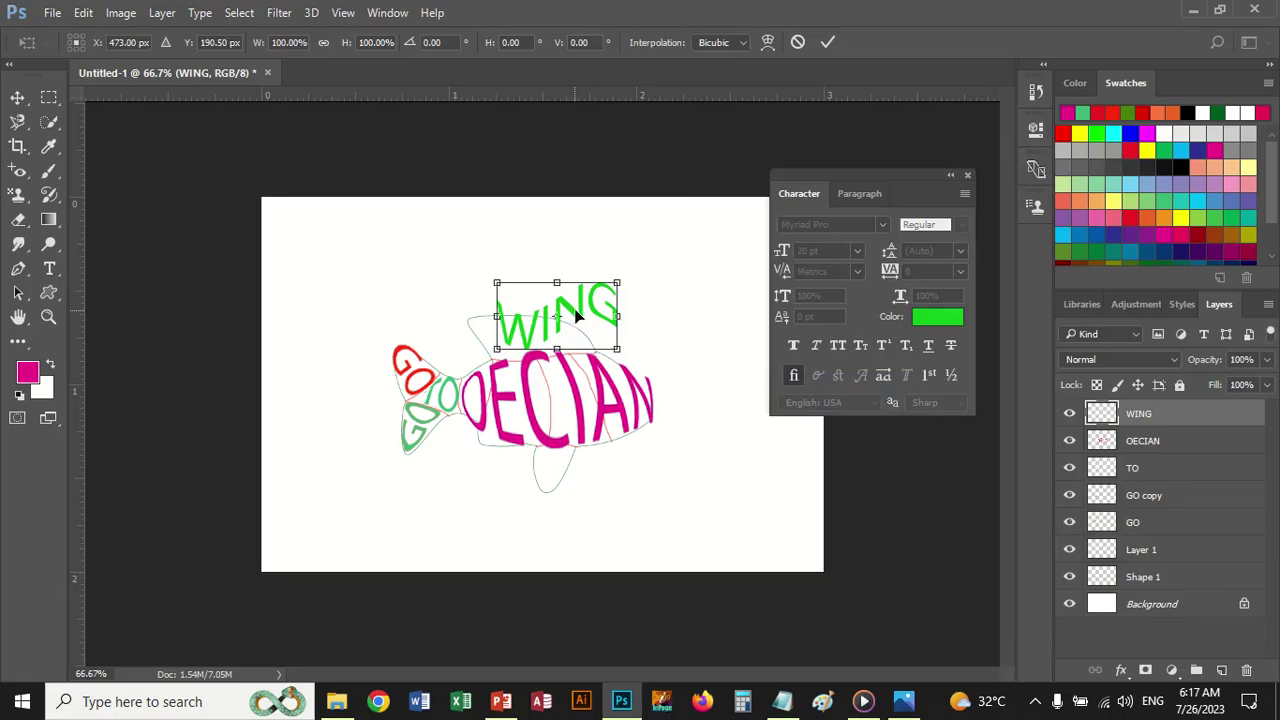
mouse_move(577, 316)
left_mouse_down()
mouse_move(575, 300)
mouse_move(552, 336)
mouse_move(614, 281)
mouse_move(593, 315)
mouse_move(563, 325)
left_mouse_up()
right_click(563, 324)
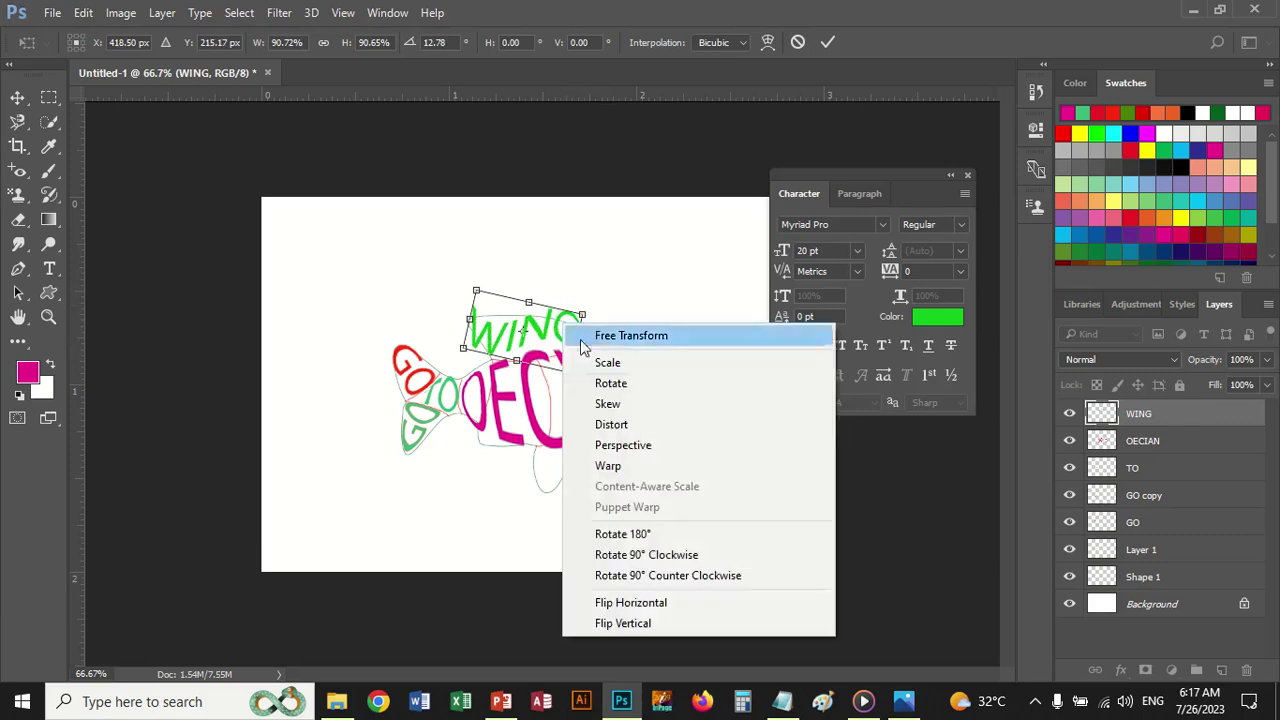
left_click(610, 466)
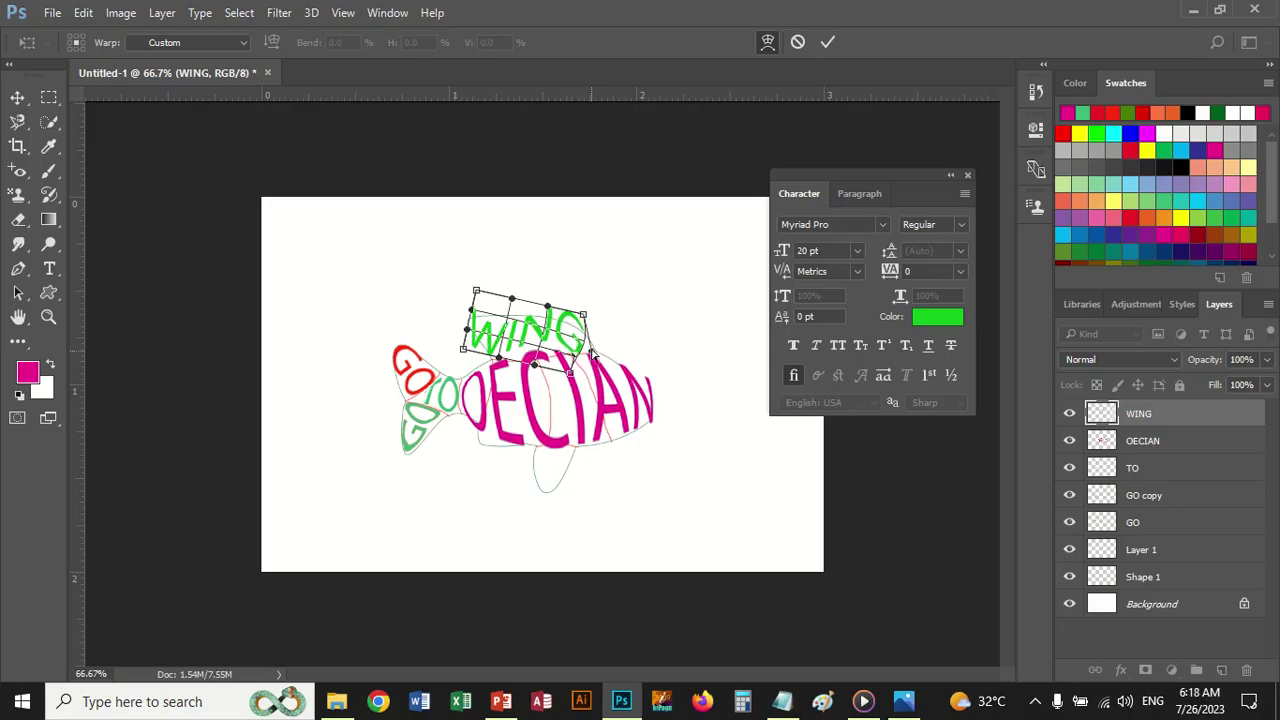
left_click_drag(549, 312, 489, 369)
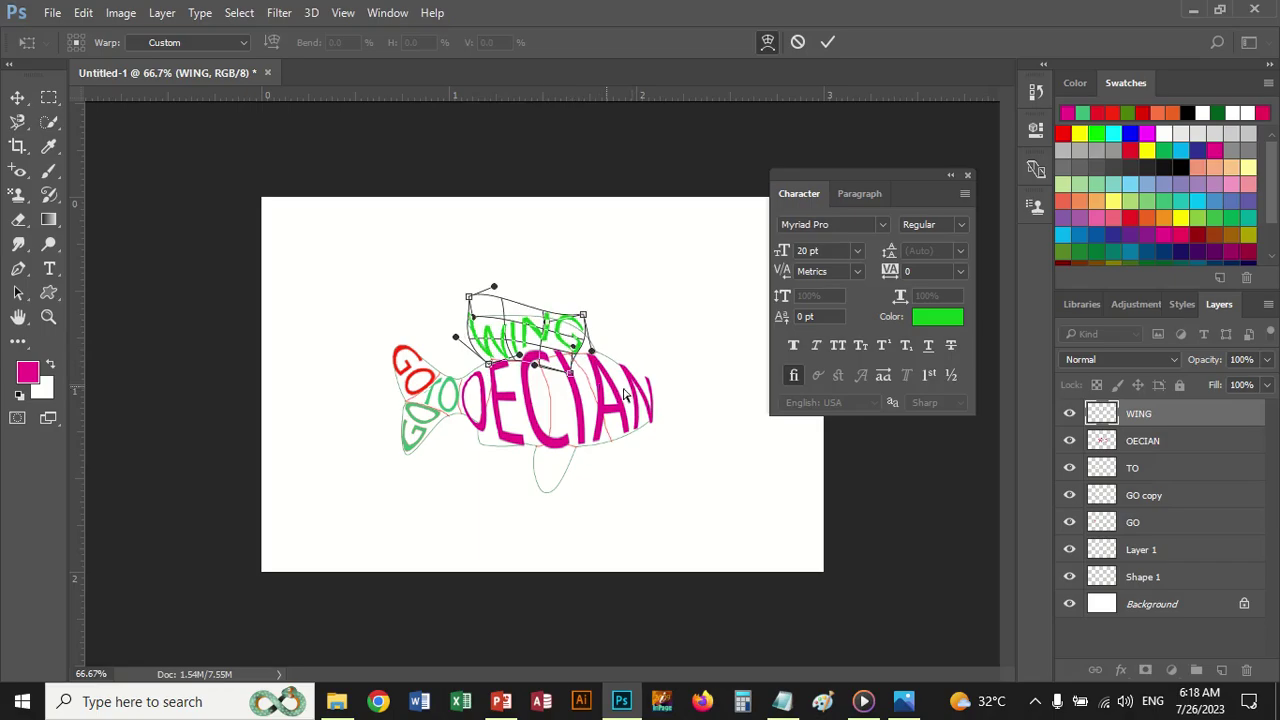
key("Return")
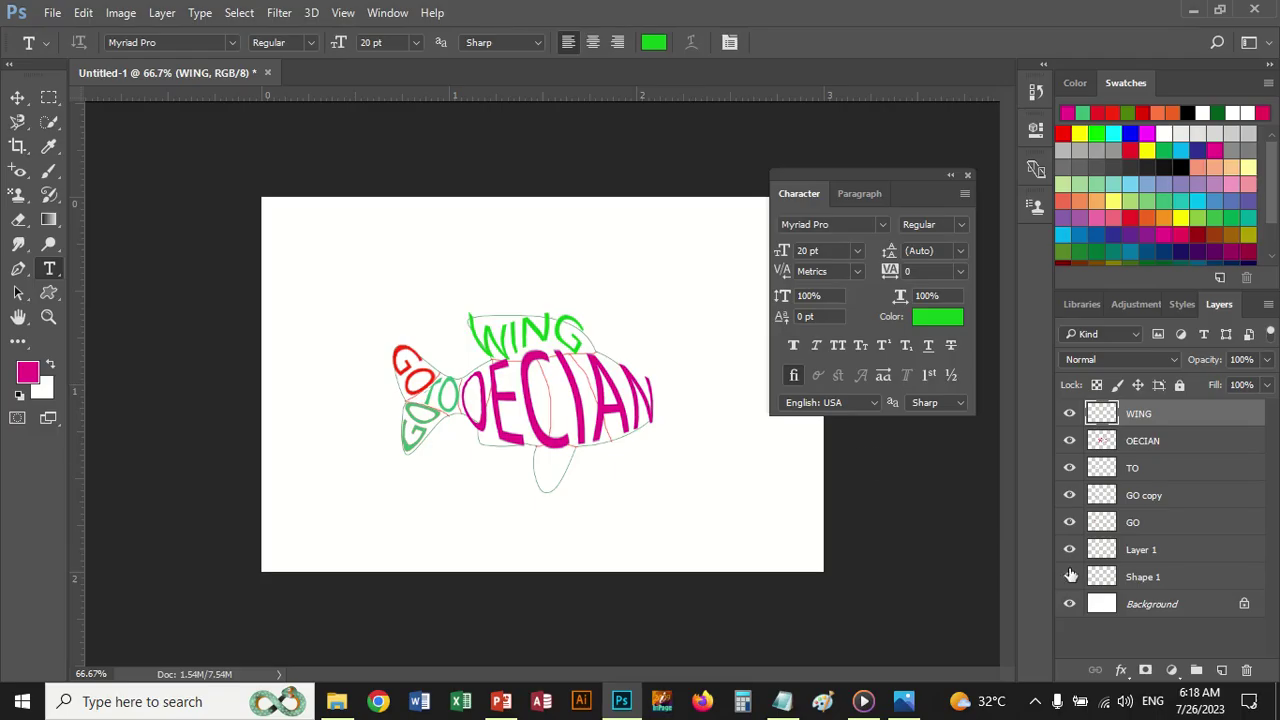
Step: Hide the Shape 1 and Layer 1 guide outlines, and rotate WING about 15.5° and scale it to about 74%
left_click(1070, 578)
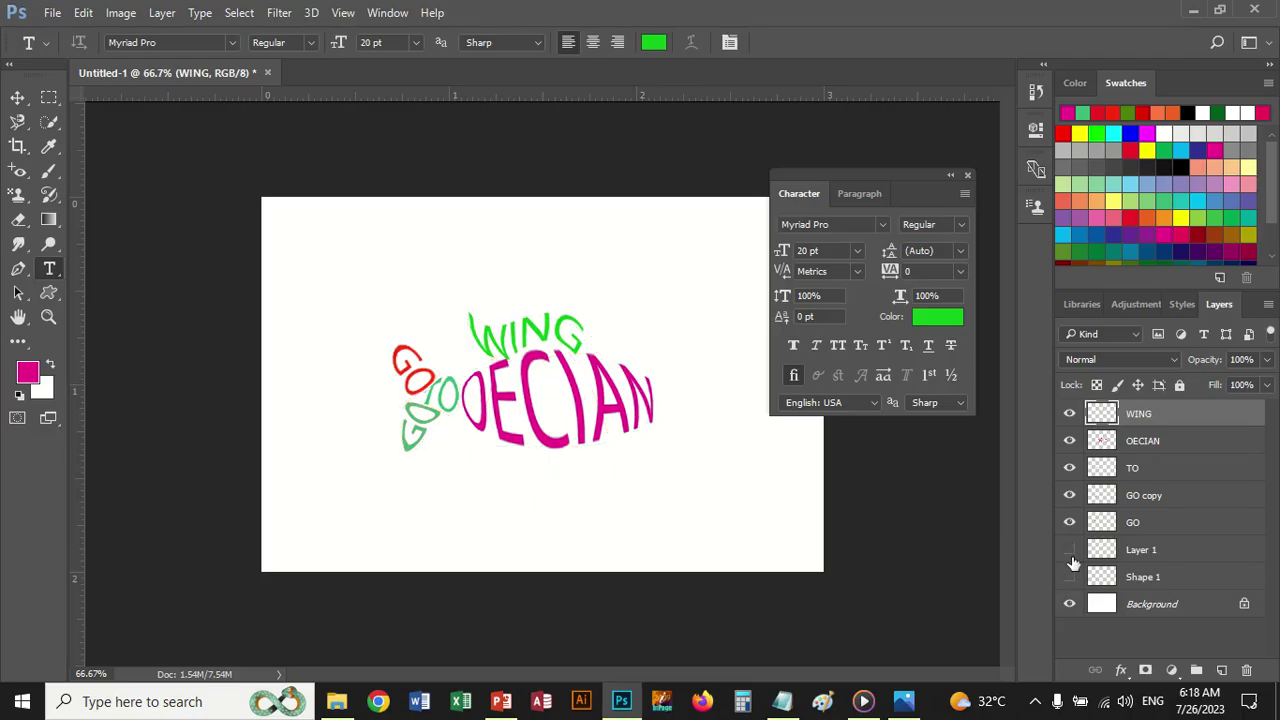
left_click(1070, 560)
key("ctrl+t")
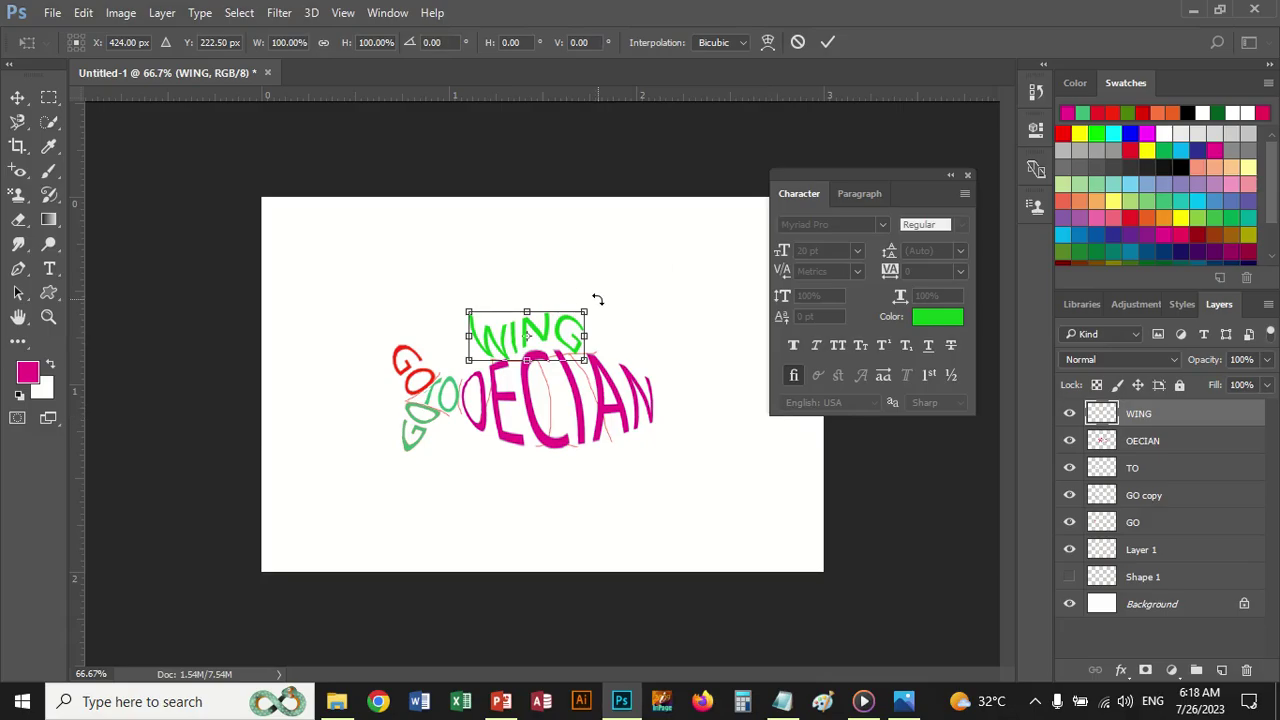
left_click_drag(597, 299, 529, 327)
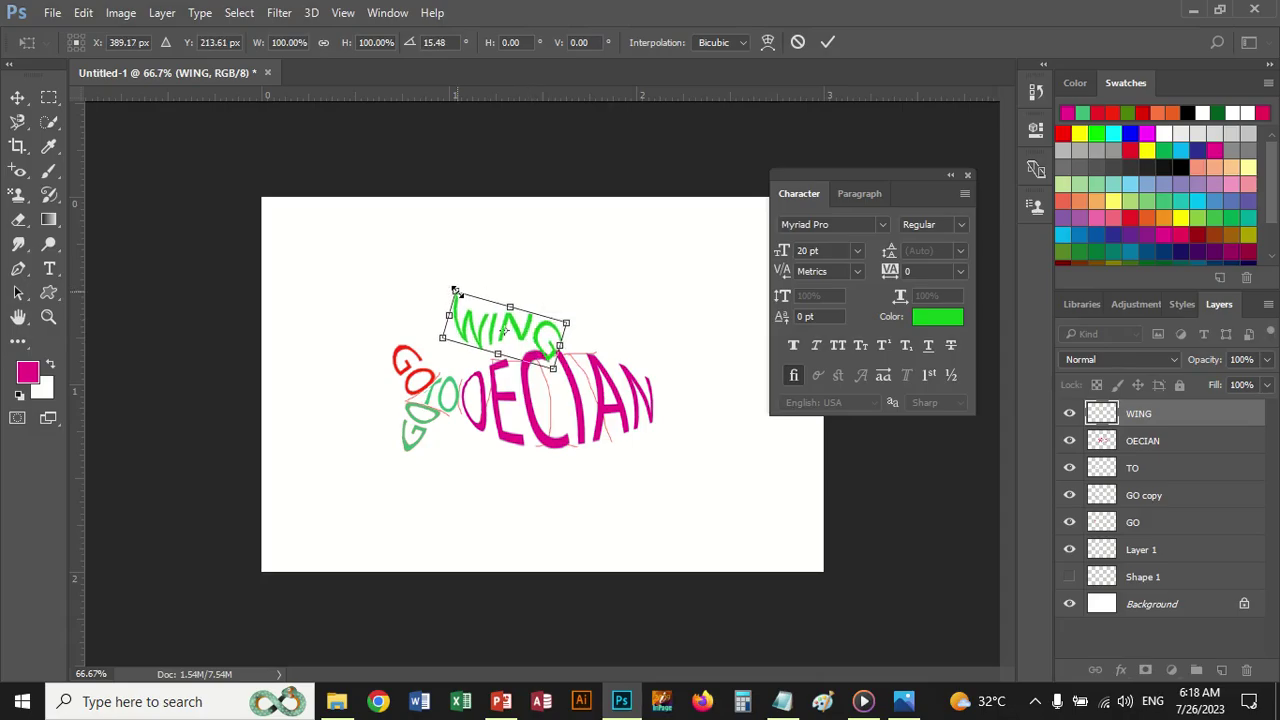
left_click_drag(455, 290, 467, 300)
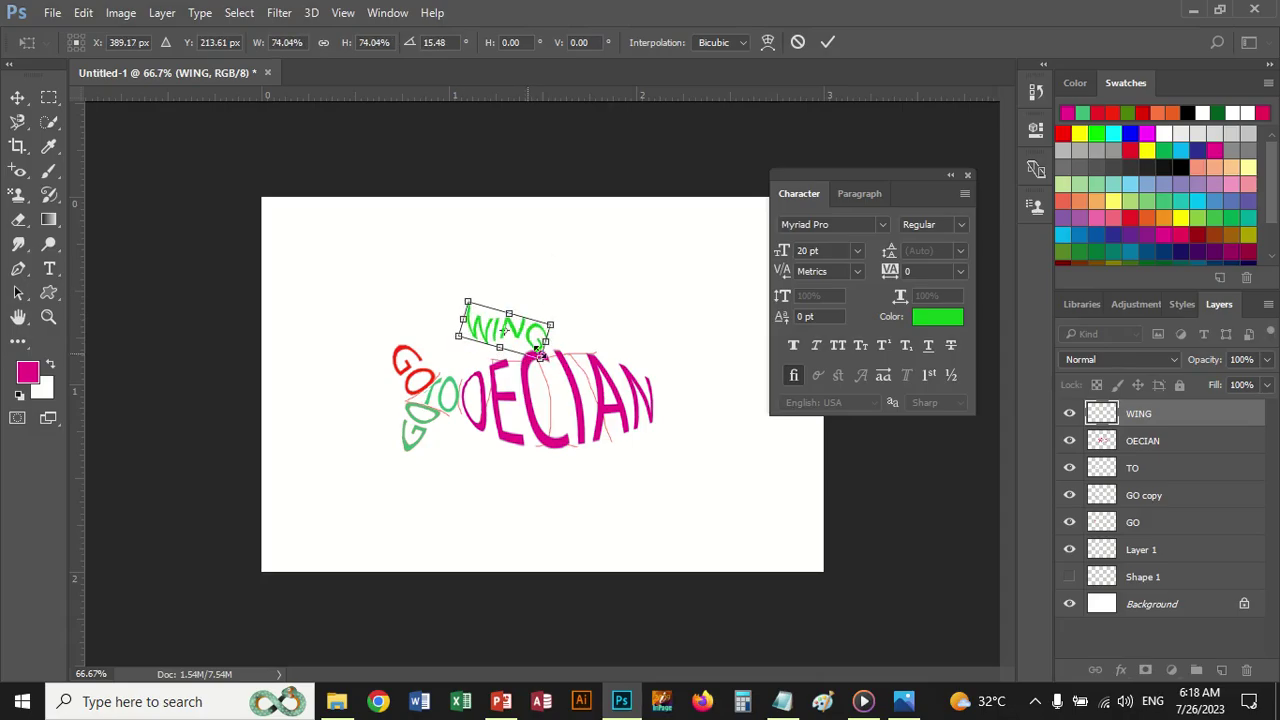
key("Return")
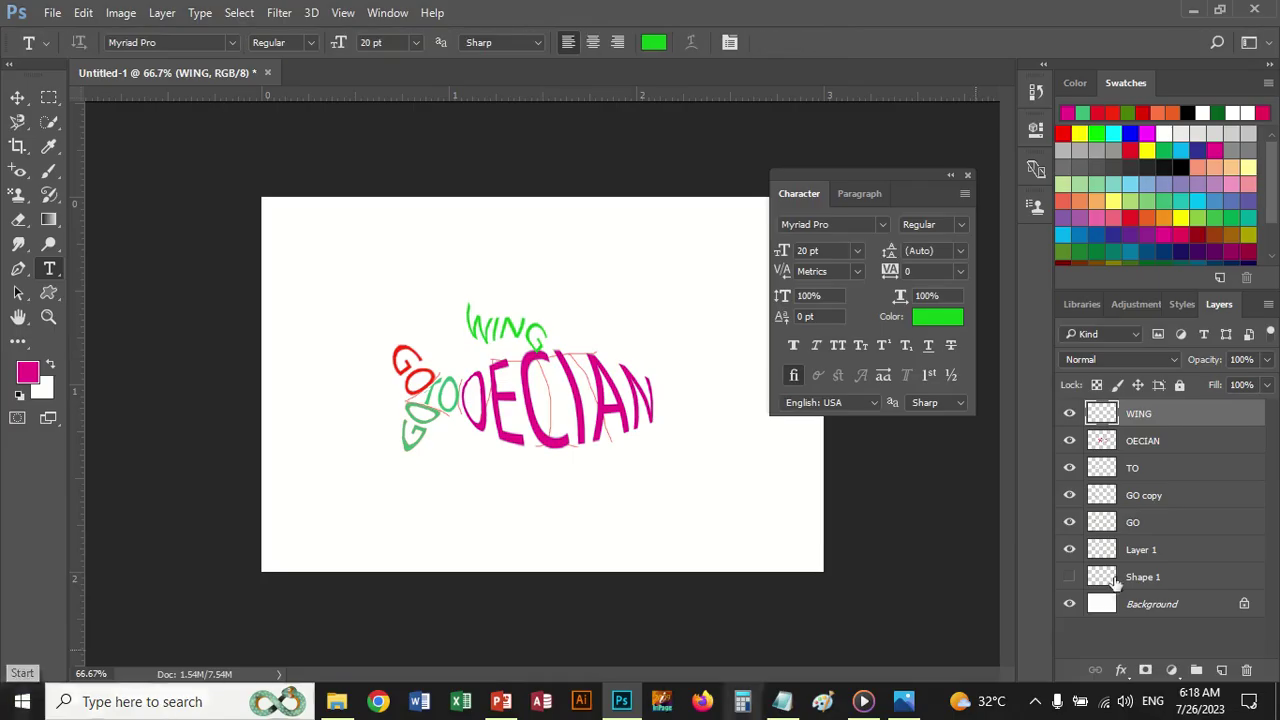
left_click(1069, 550)
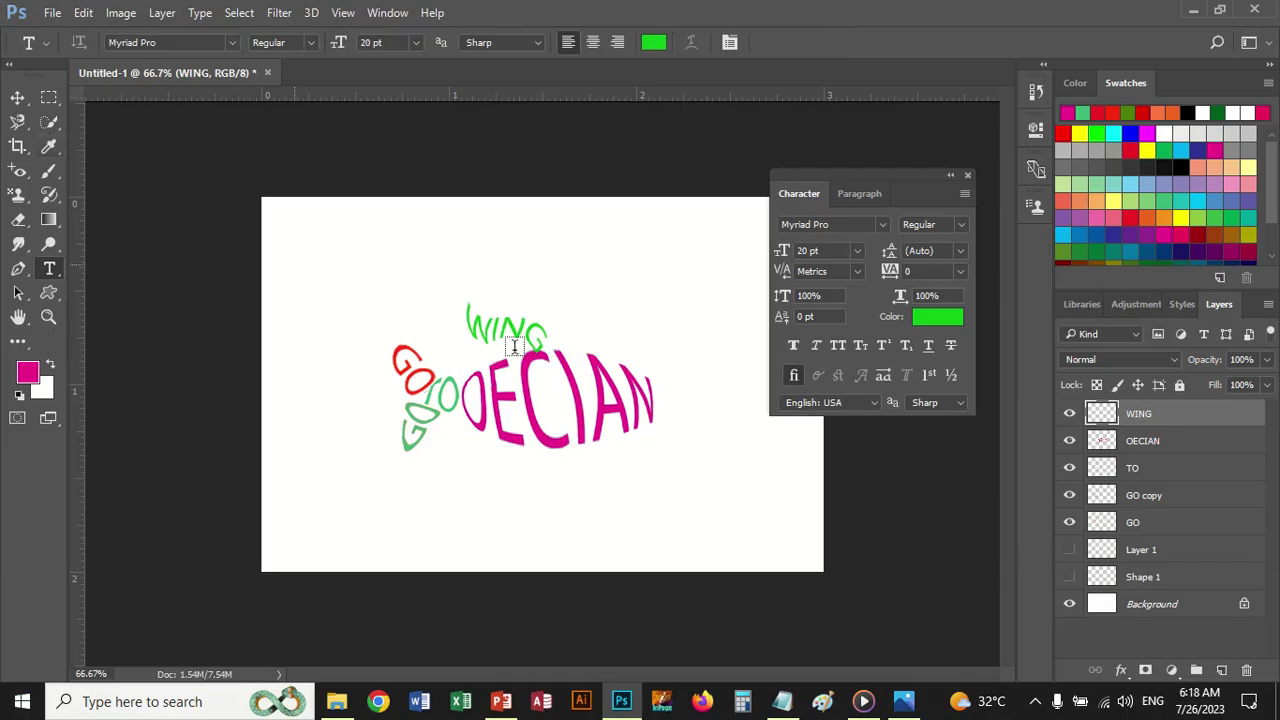
Step: Duplicate WING into the lower fin area rotated about -49°, and hide both WING layers
key("v")
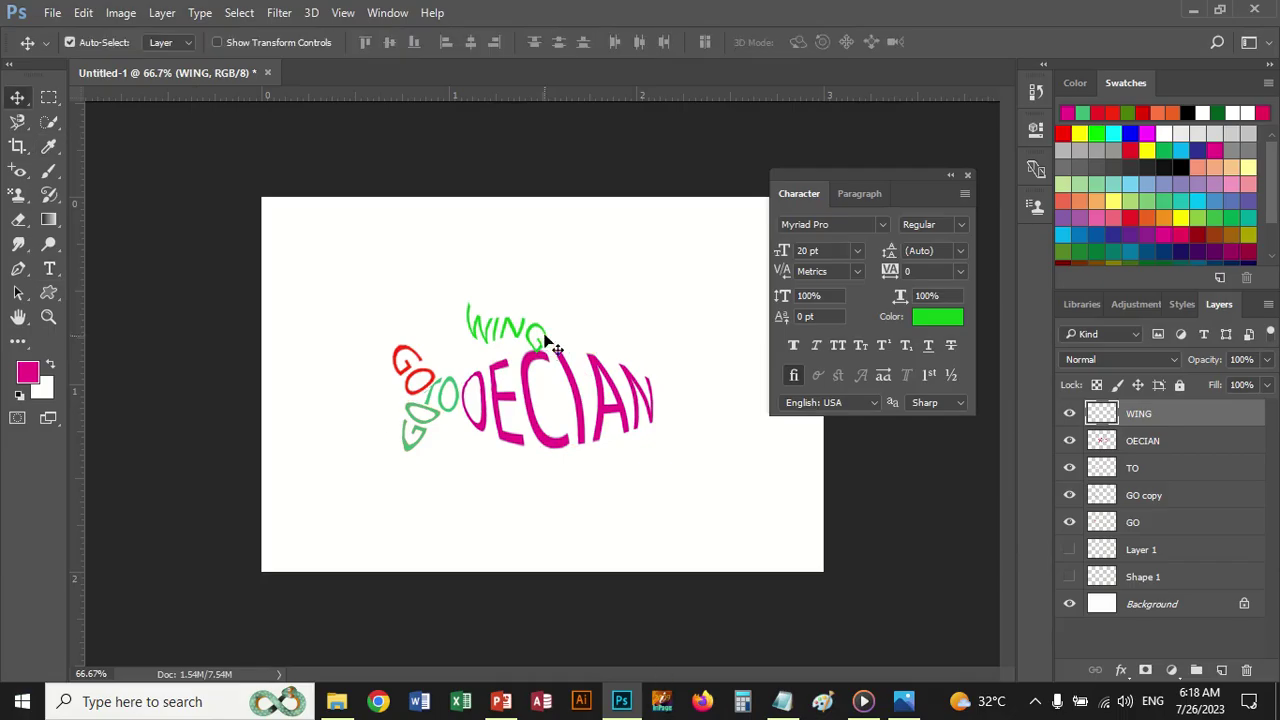
left_click_drag(512, 330, 543, 491)
key("ctrl+t")
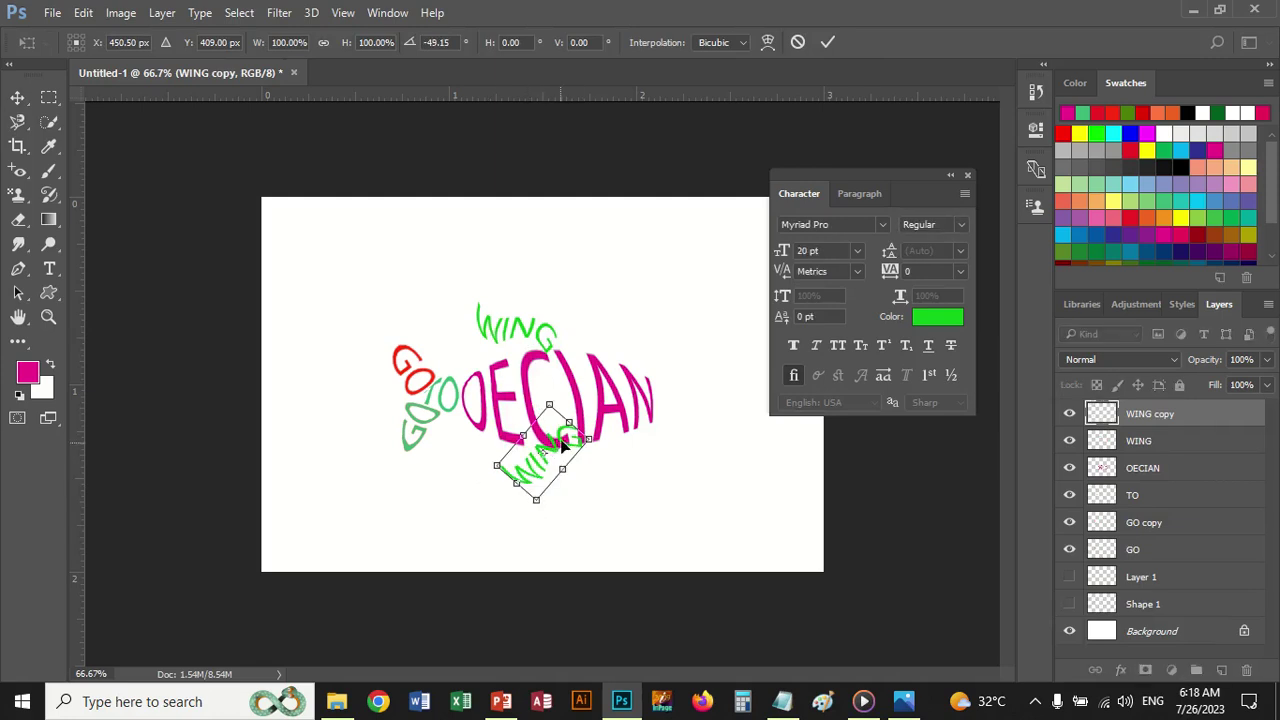
left_click_drag(563, 447, 562, 461)
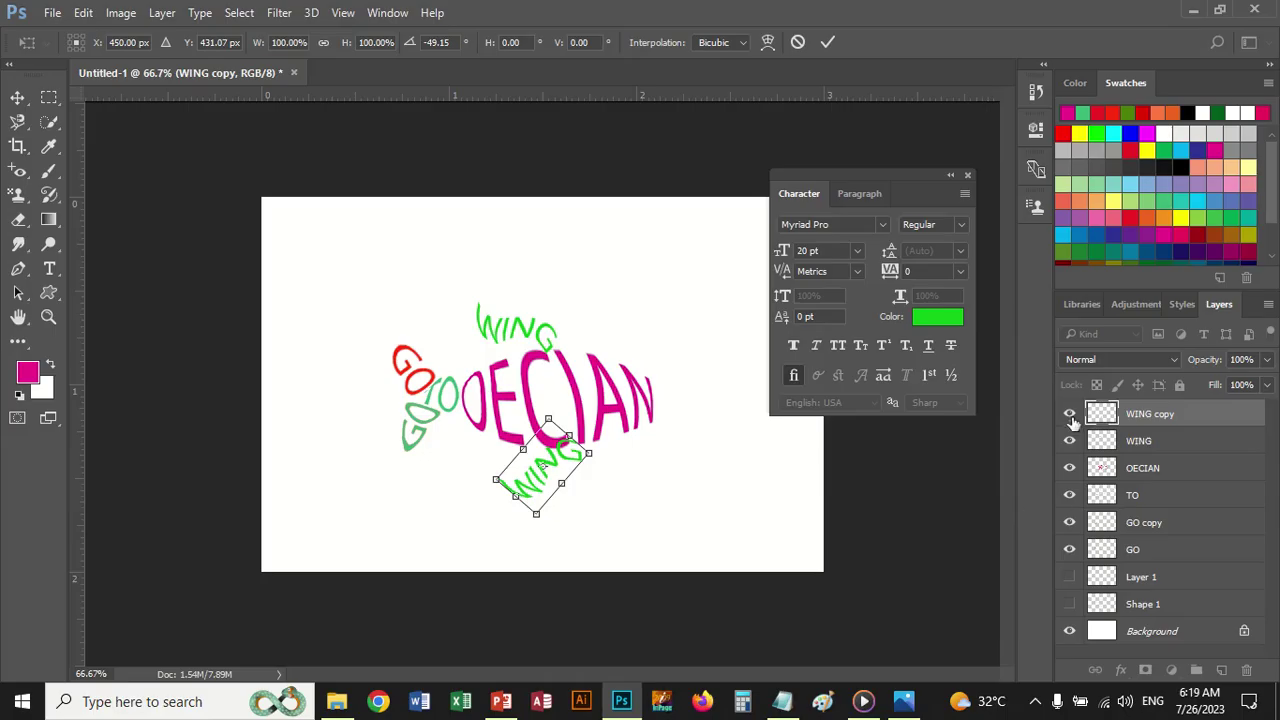
key("Return")
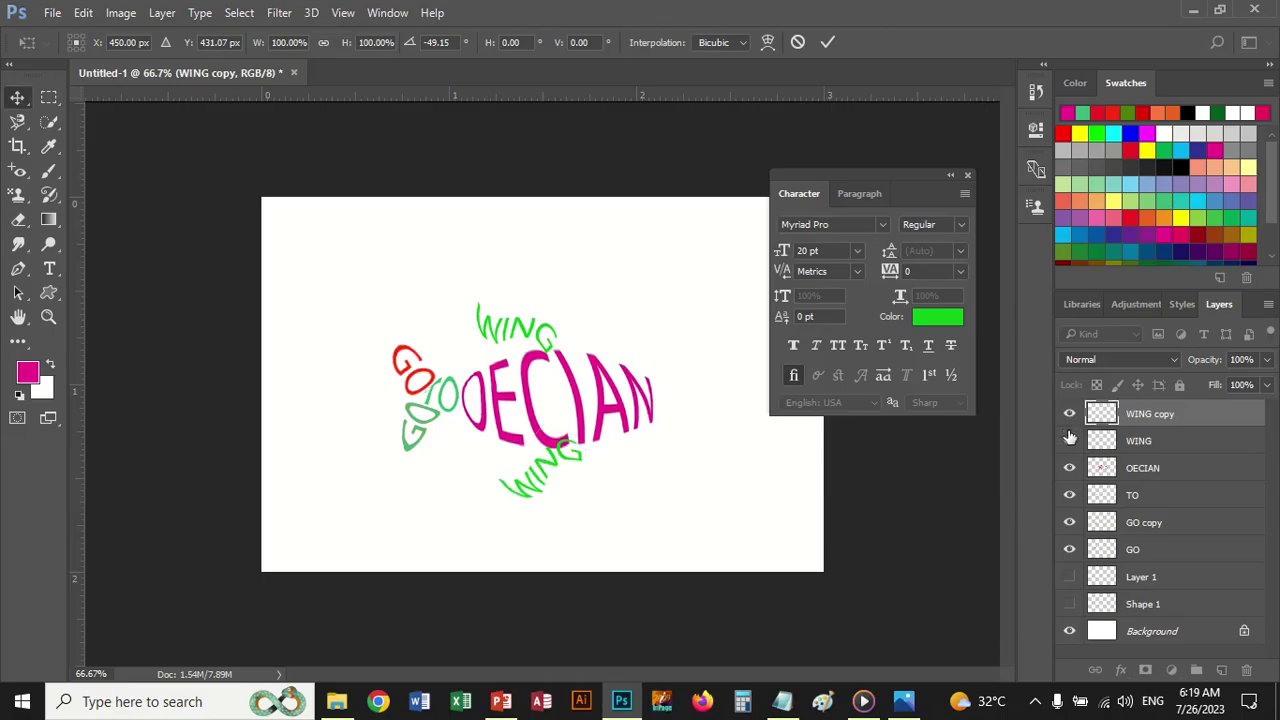
left_click_drag(1069, 413, 1069, 441)
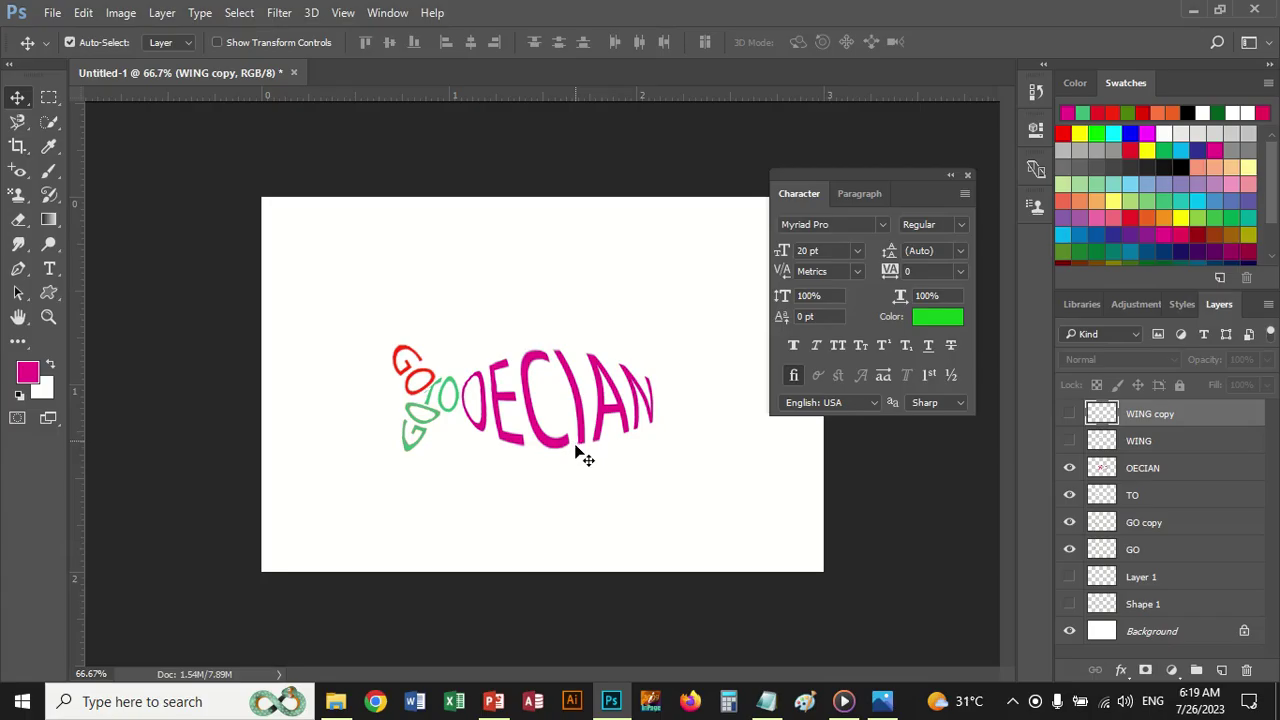
Step: Switch to File Explorer and view the shape cloud1 and shape cloud2 word-art examples in the Word Shape Cloud folder
left_click(336, 701)
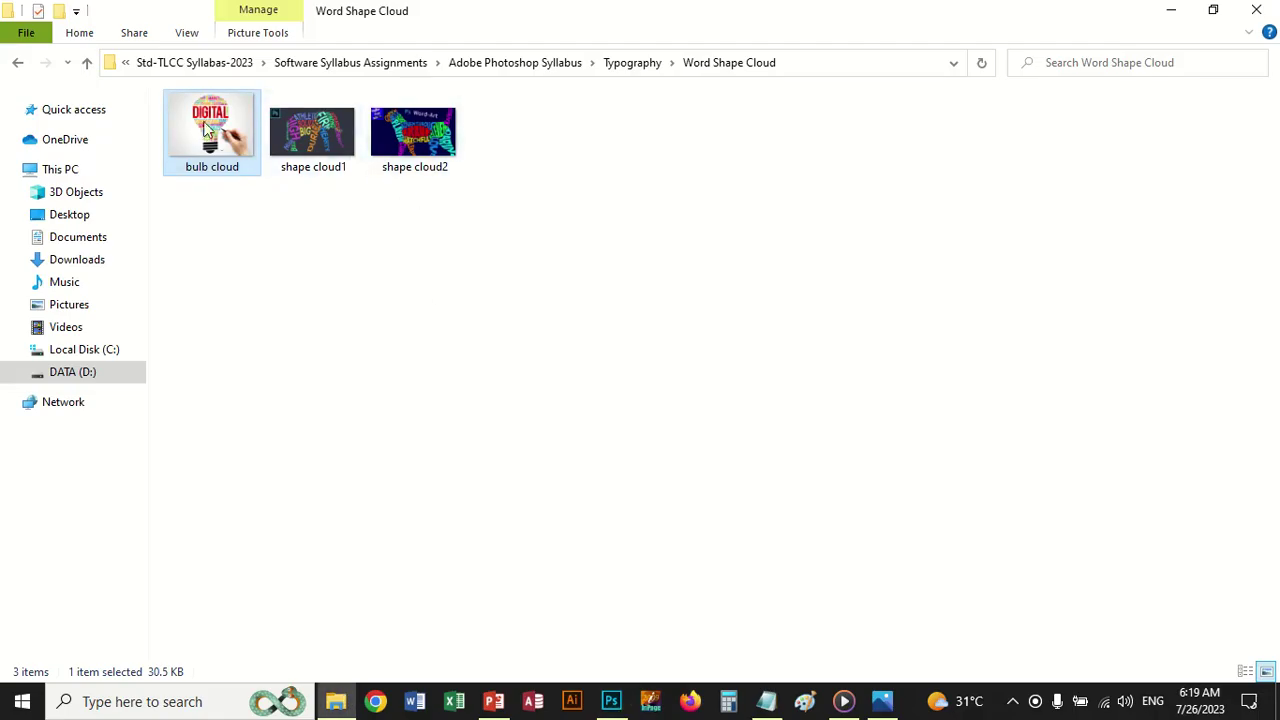
double_click(330, 149)
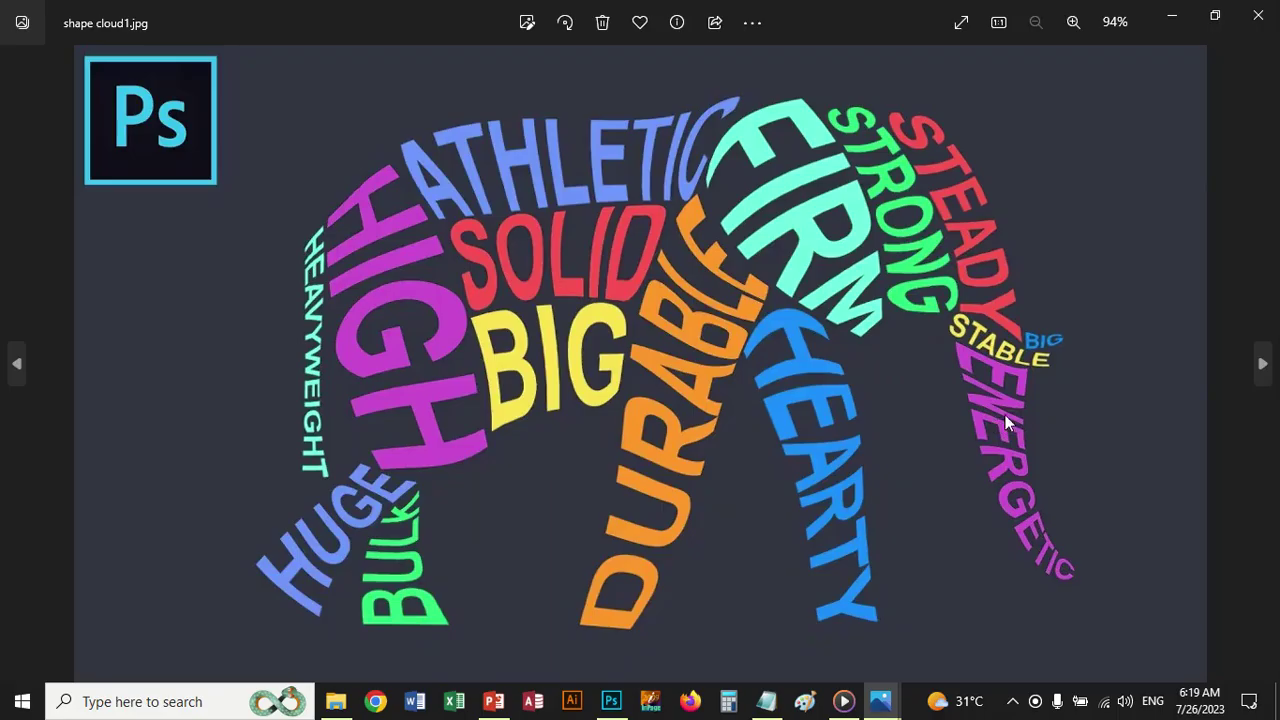
left_click(1261, 366)
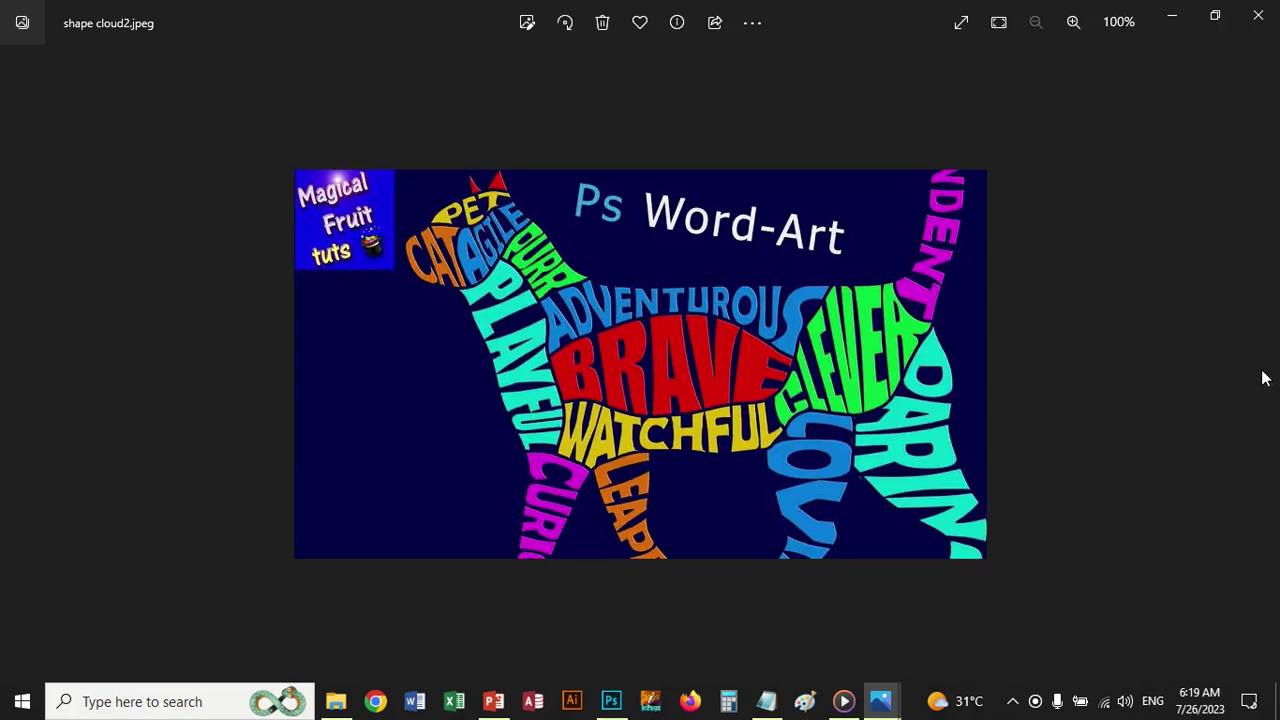
left_click(1258, 15)
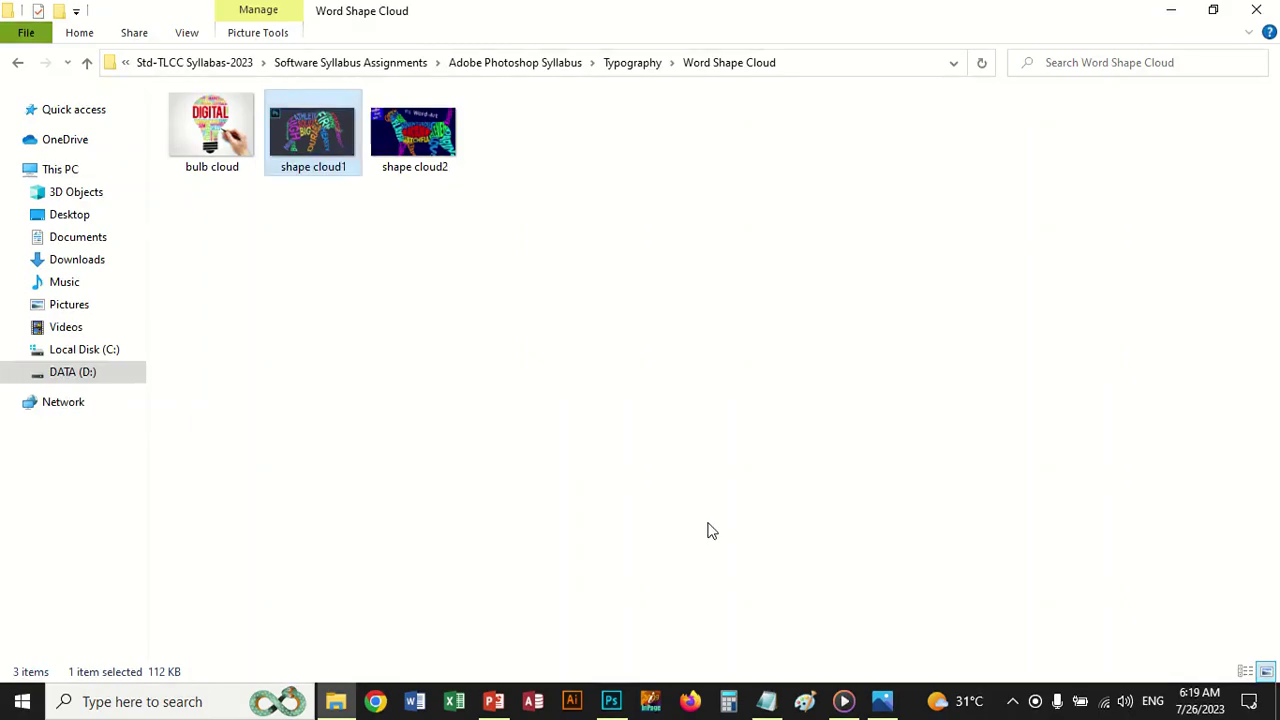
Step: Switch back to Photoshop, delete every layer above Background, and collapse the Character settings
left_click(610, 703)
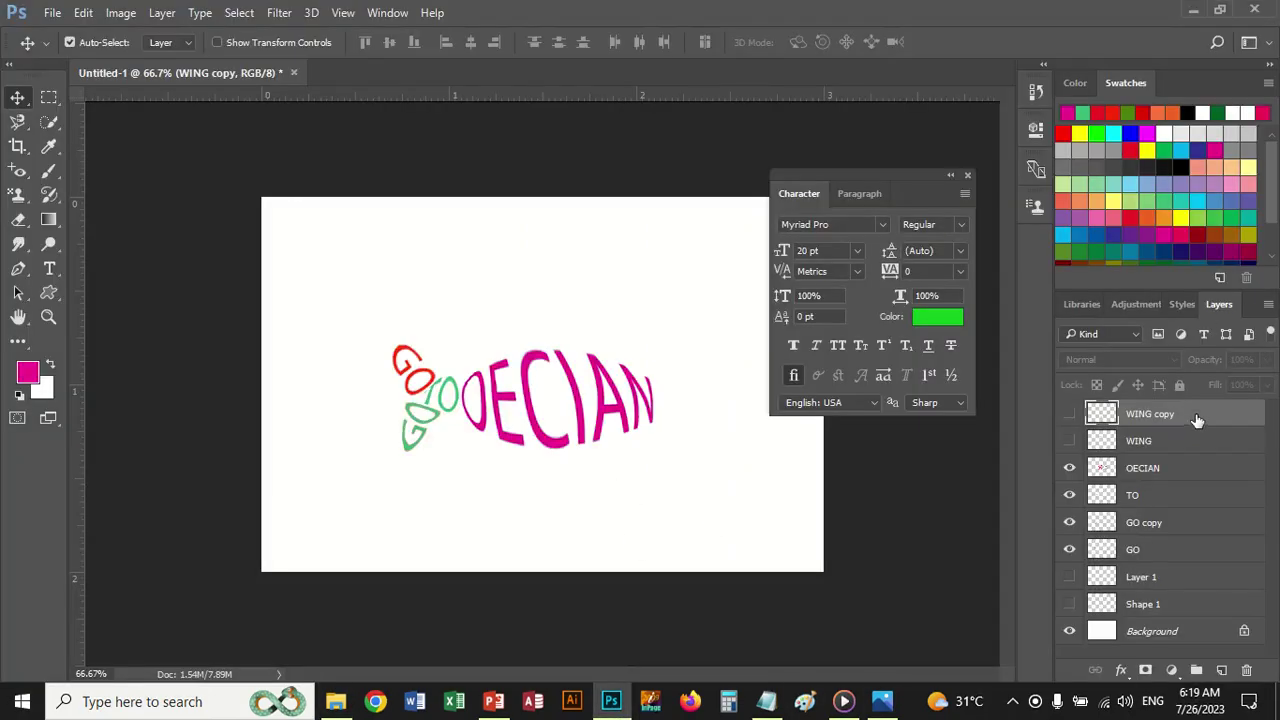
left_click(1188, 607, "shift")
left_click(1246, 670)
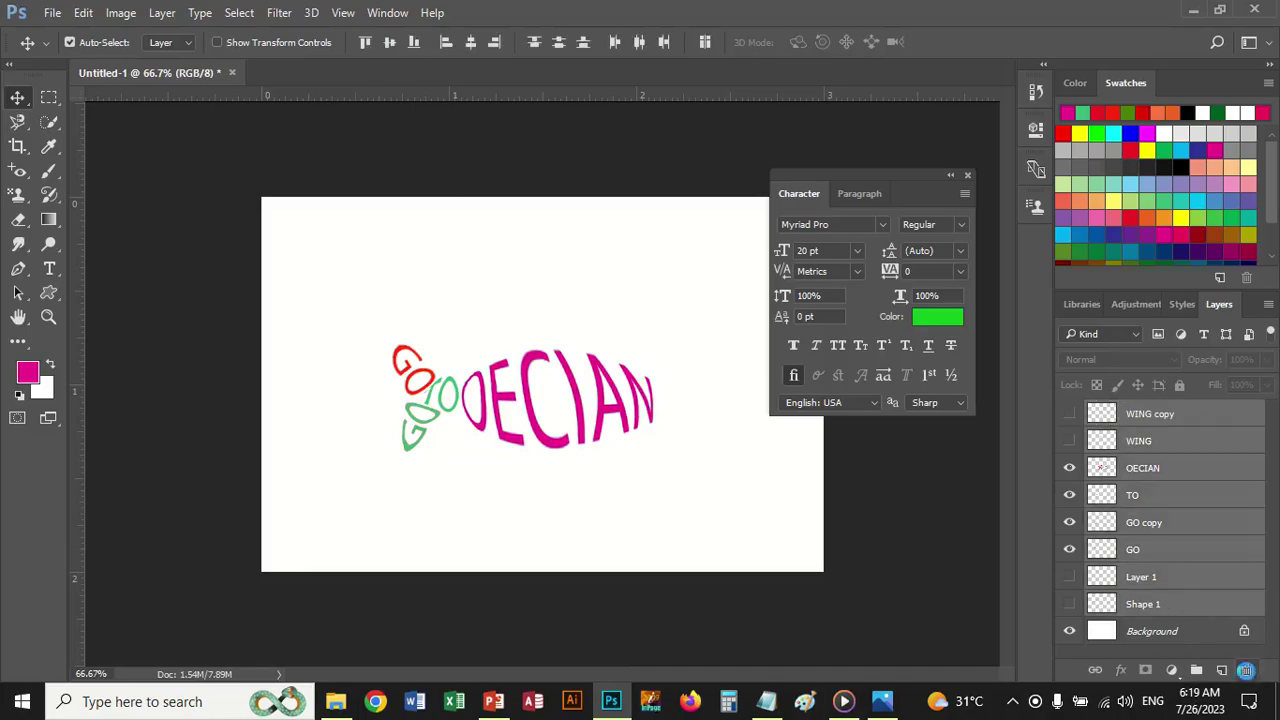
left_click(566, 279)
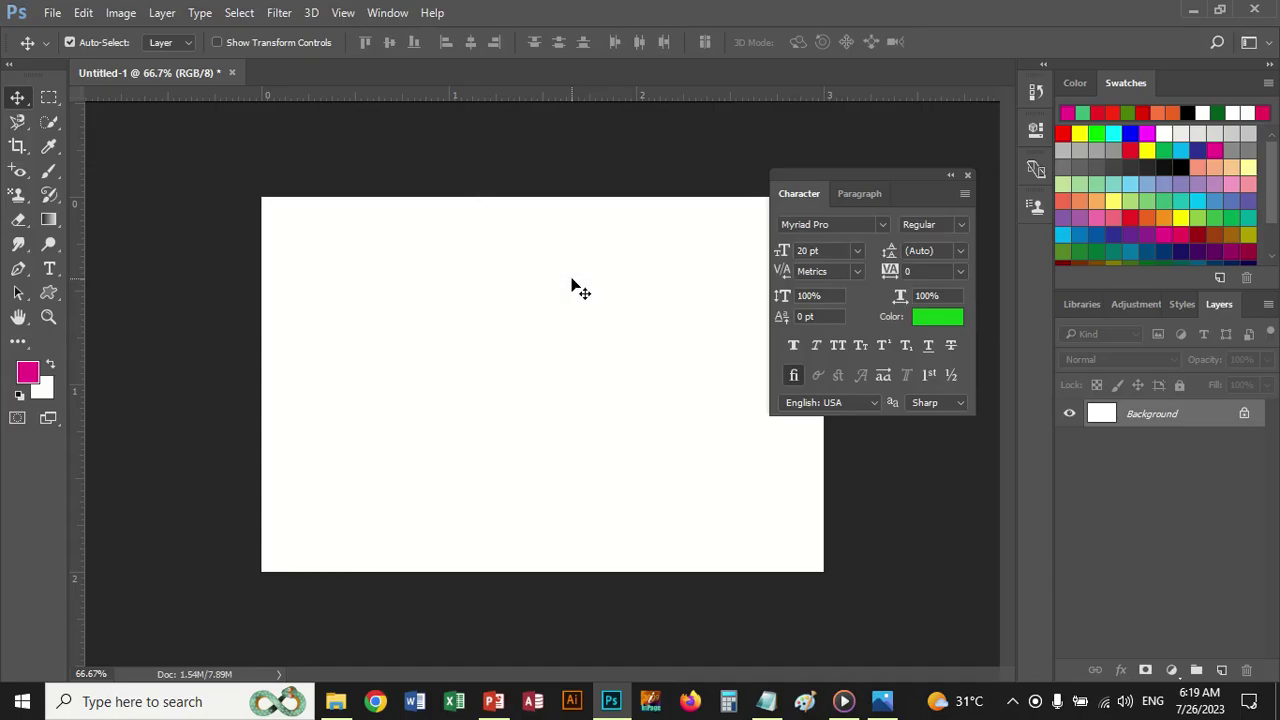
left_click(948, 180)
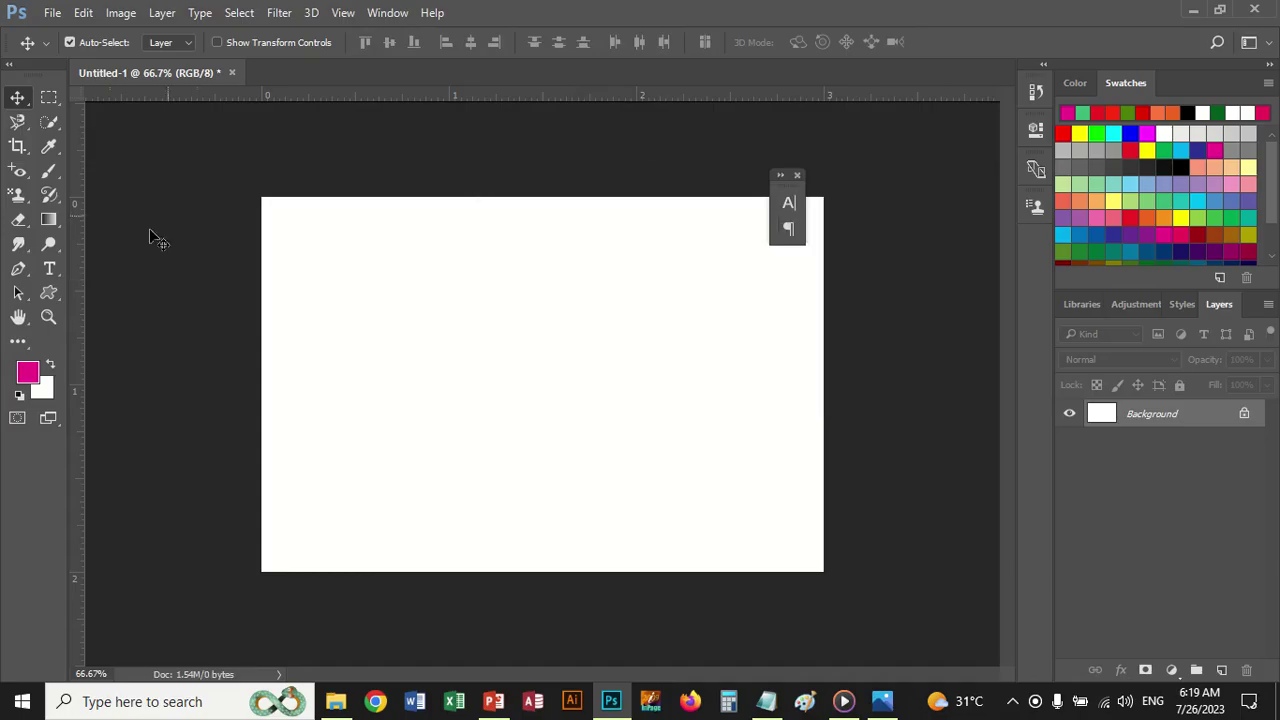
Step: Draw a rabbit custom shape about 378 by 465 px in the middle of the canvas
left_click(51, 298)
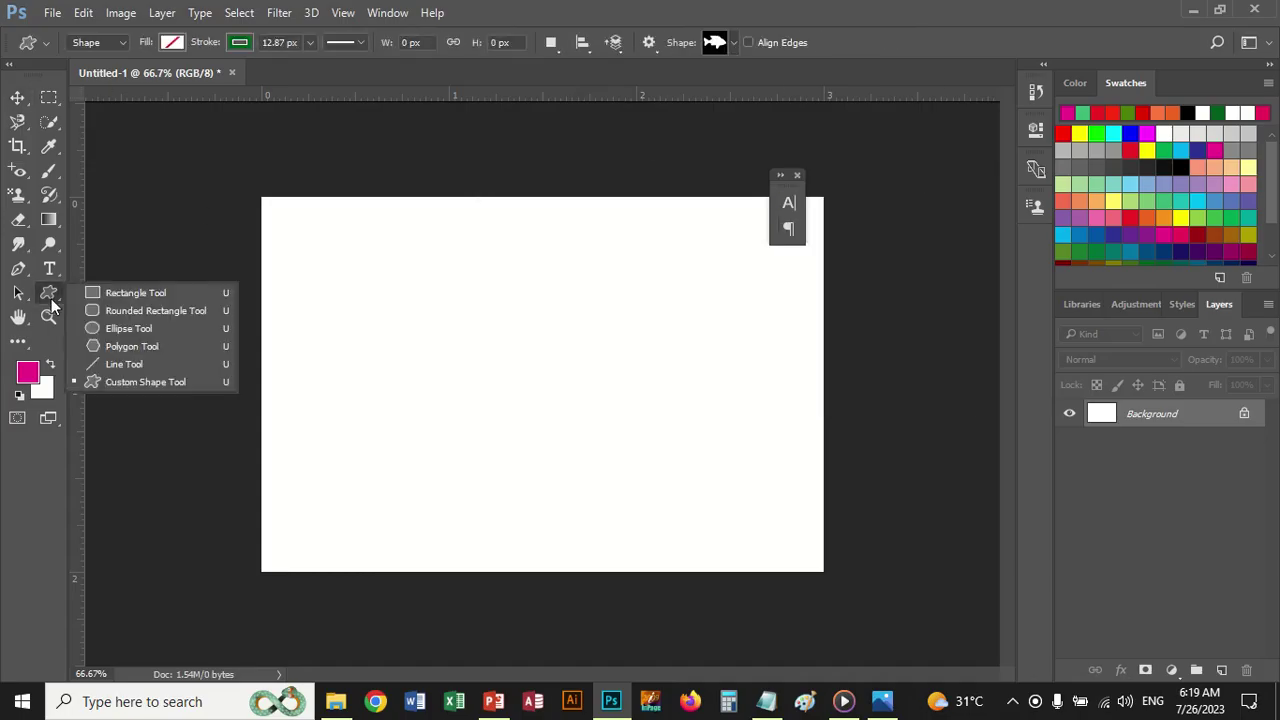
left_click(110, 379)
left_click(735, 43)
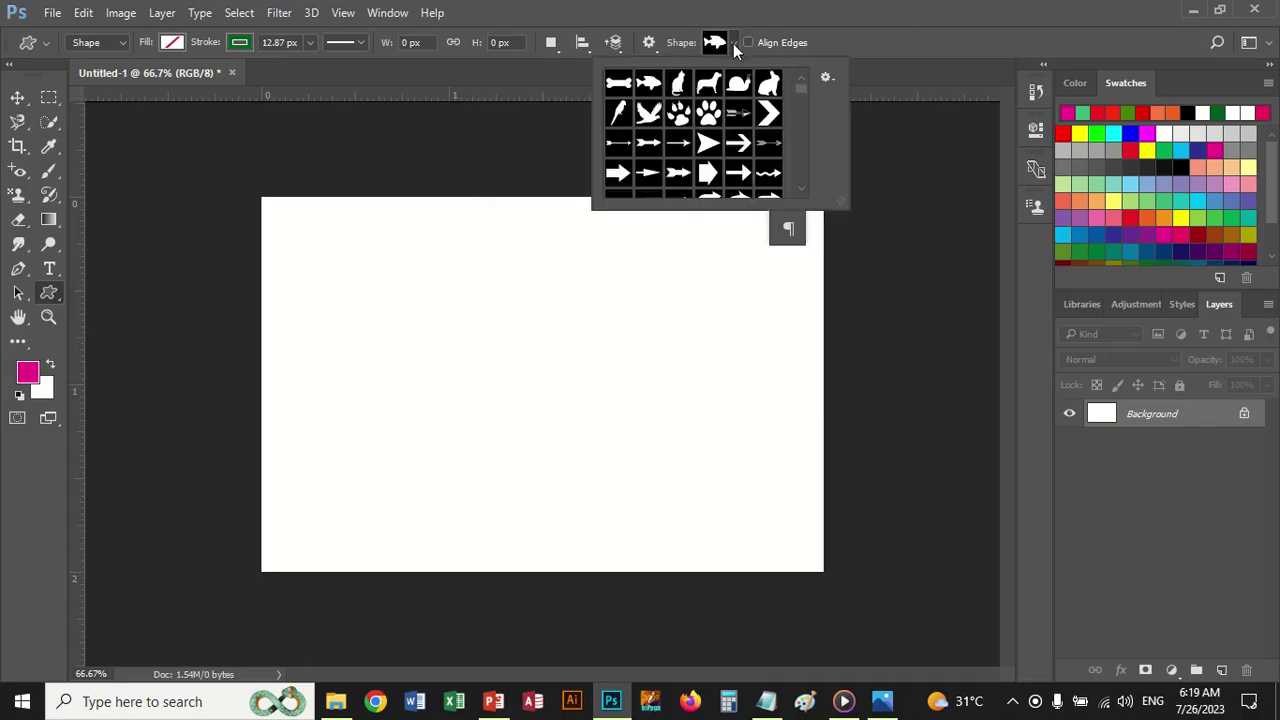
left_click(768, 83)
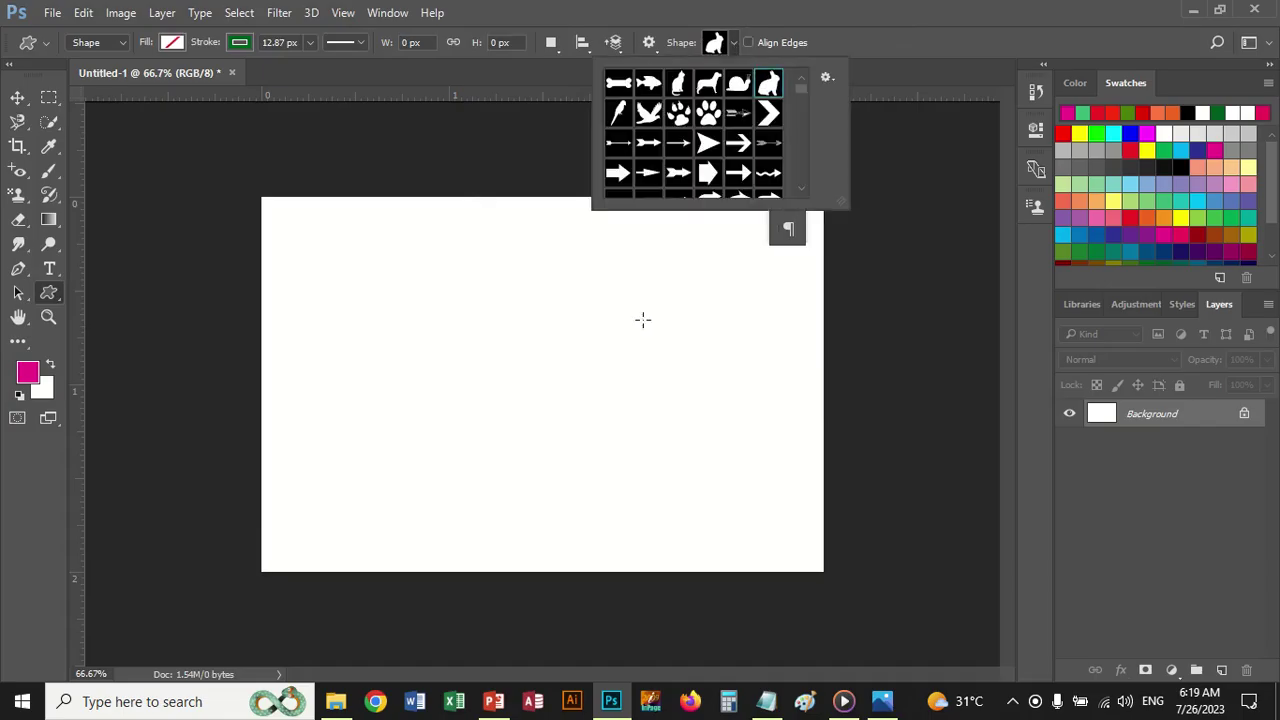
left_click(453, 244)
left_click_drag(445, 235, 680, 524)
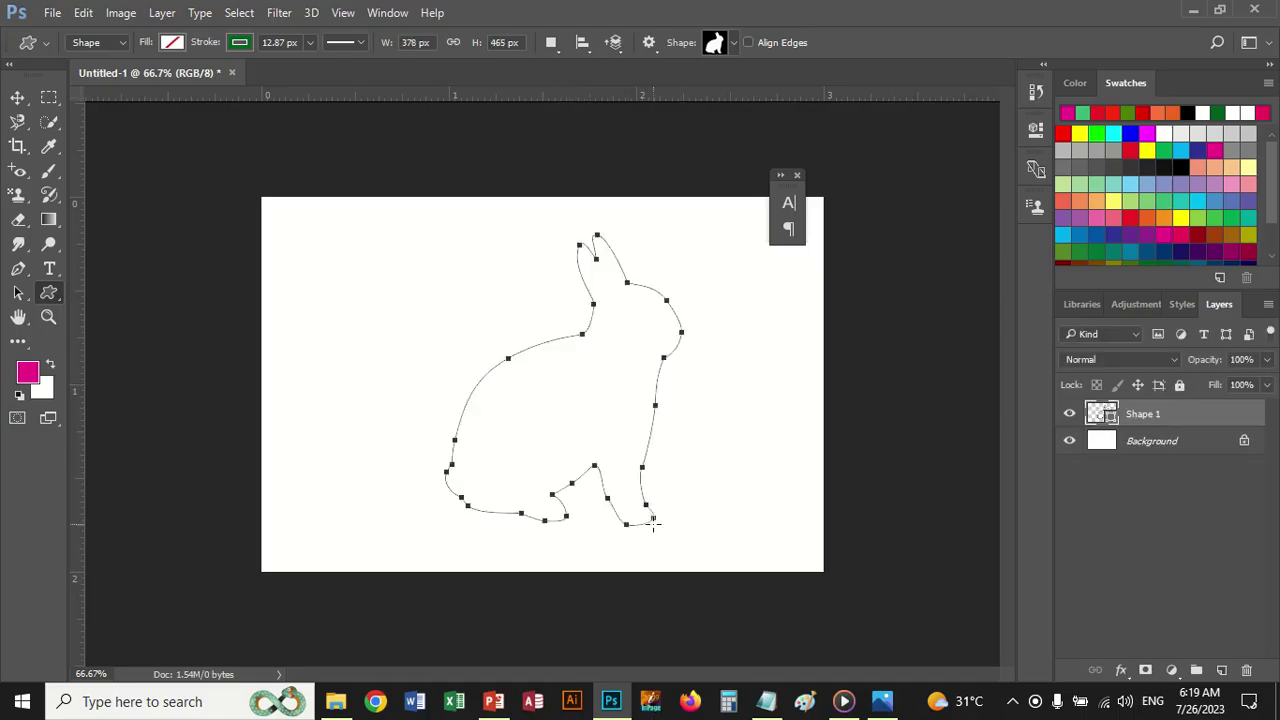
Step: Set the rabbit outline's stroke width to 0.15 px and rasterize its shape layer
left_click(310, 43)
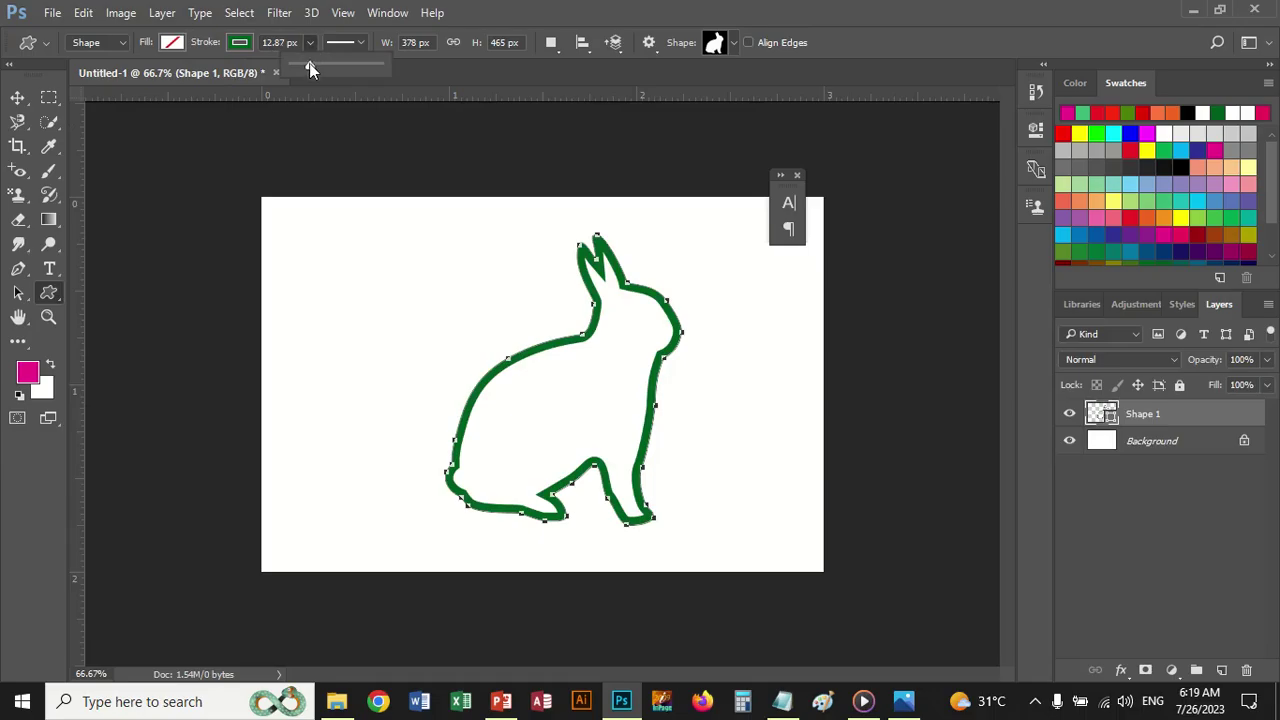
left_click_drag(309, 65, 296, 66)
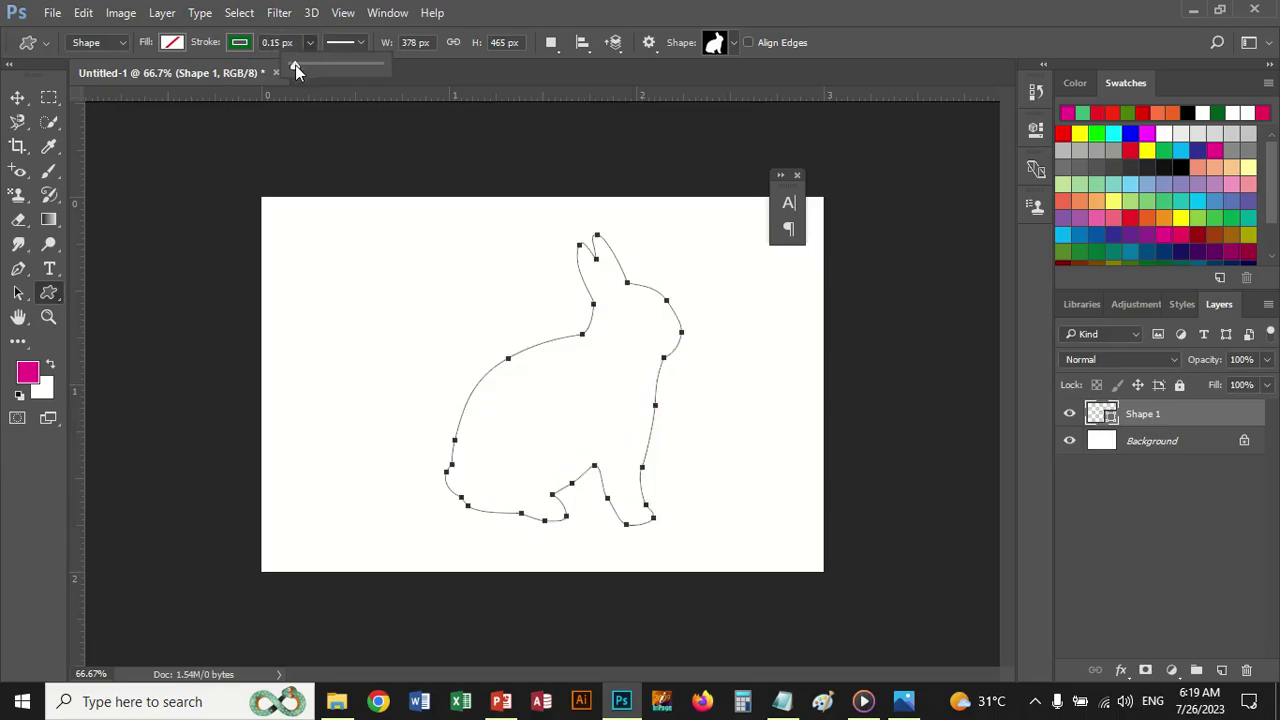
left_click(311, 42)
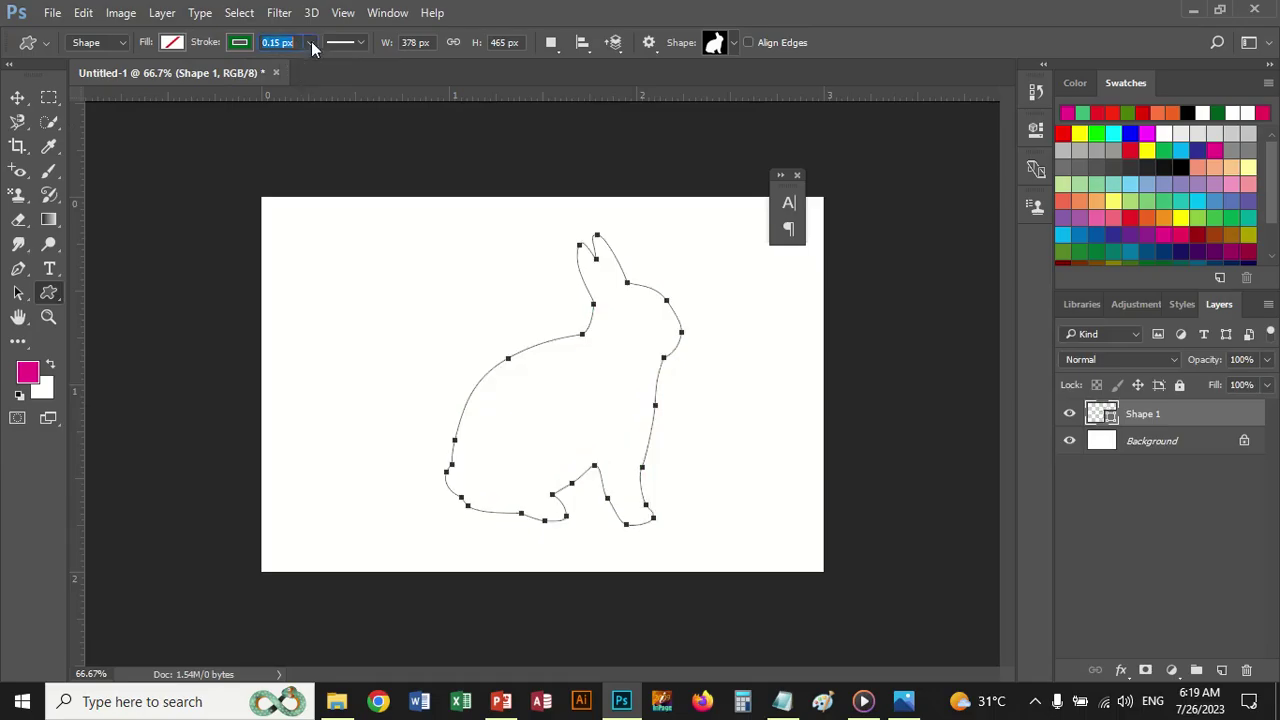
right_click(1138, 412)
left_click(820, 356)
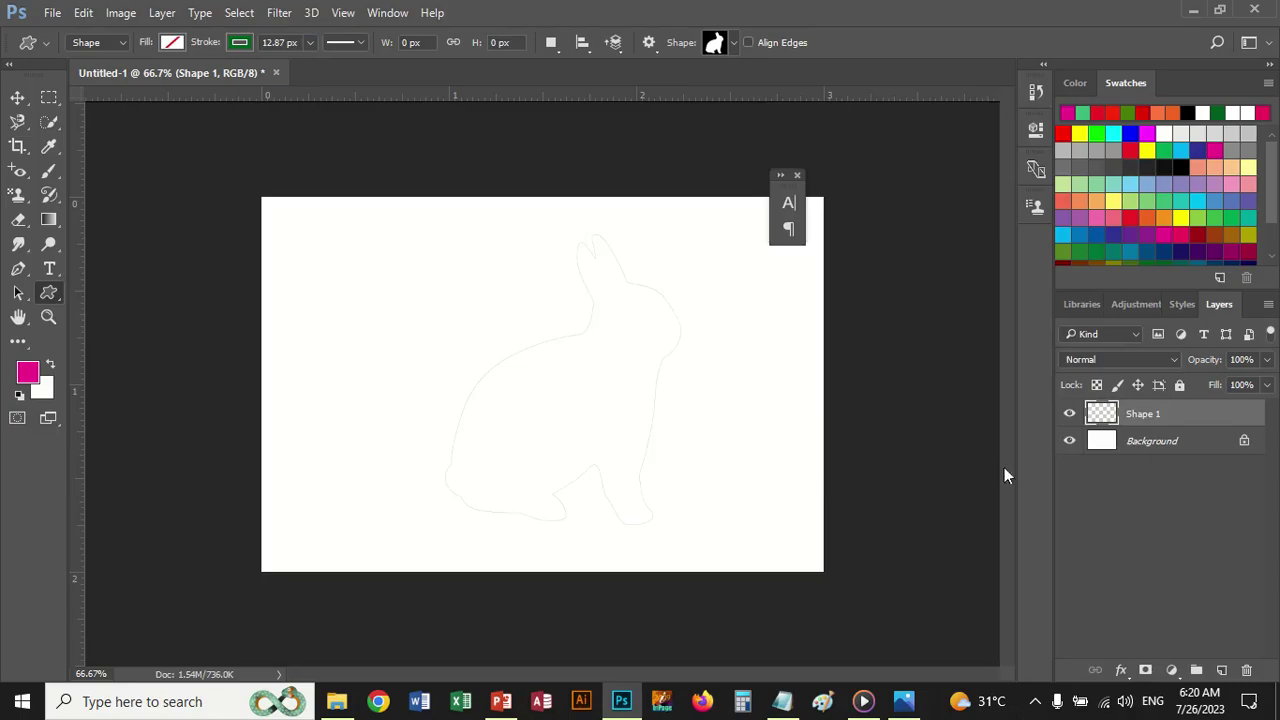
Step: Try to load the rasterized rabbit outline as a selection
left_click(1108, 417, "ctrl")
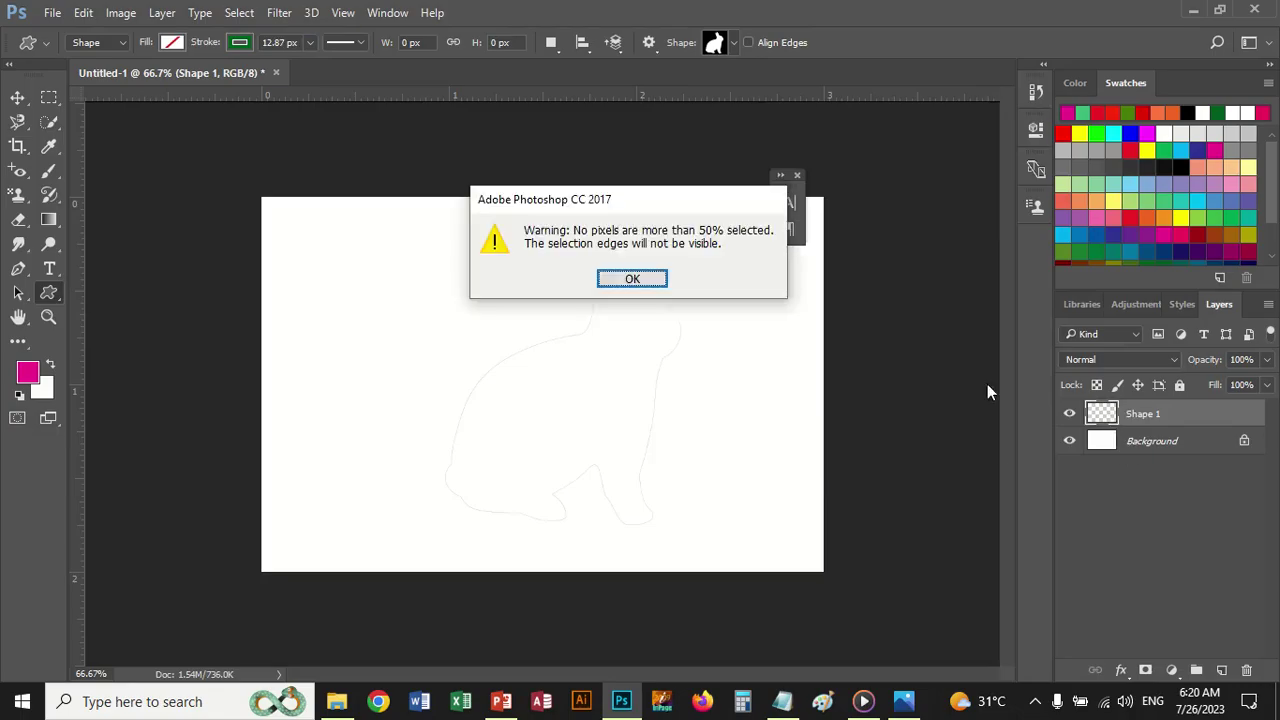
left_click(630, 281)
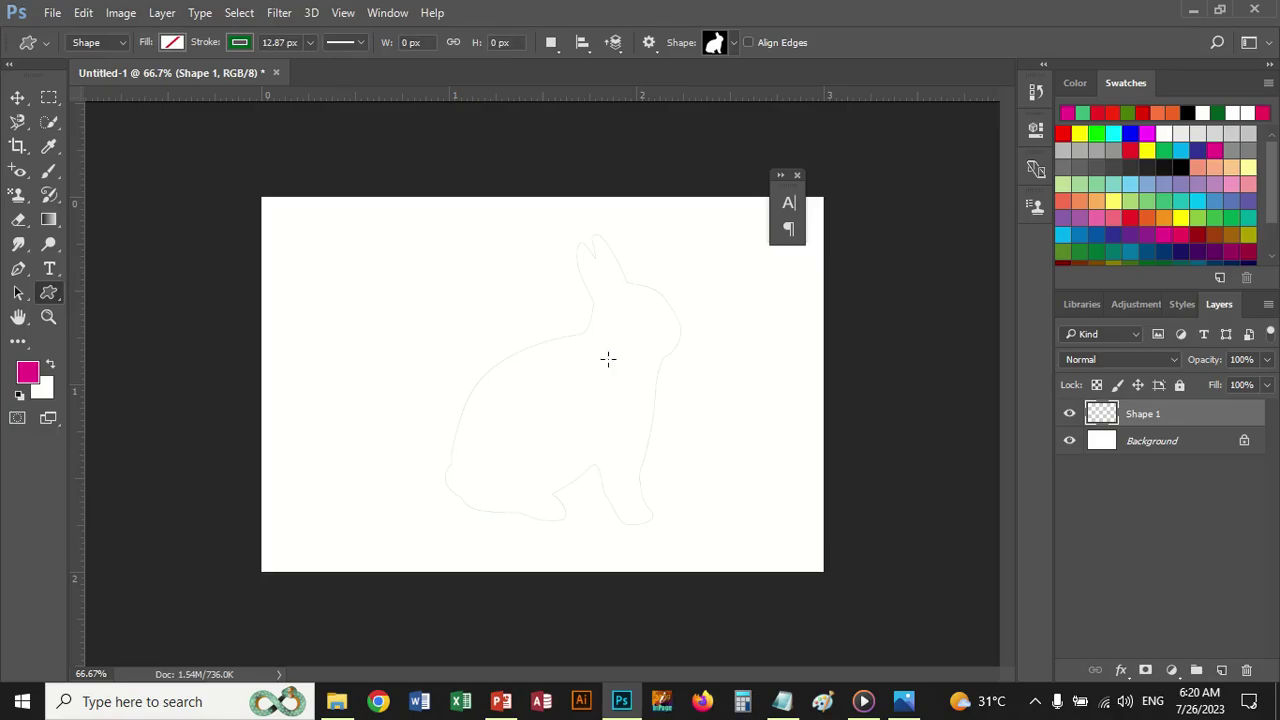
Step: Select the area inside the rabbit outline with the Magic Wand tool
left_click(48, 124)
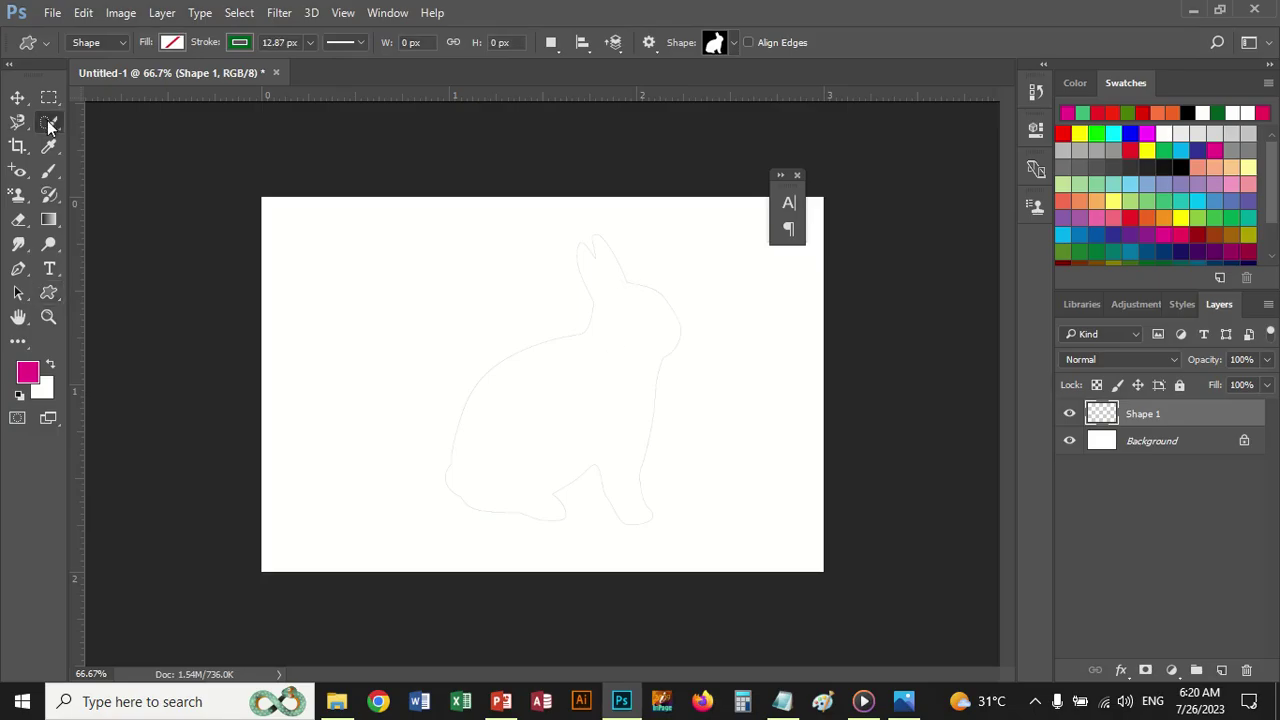
left_click(106, 140)
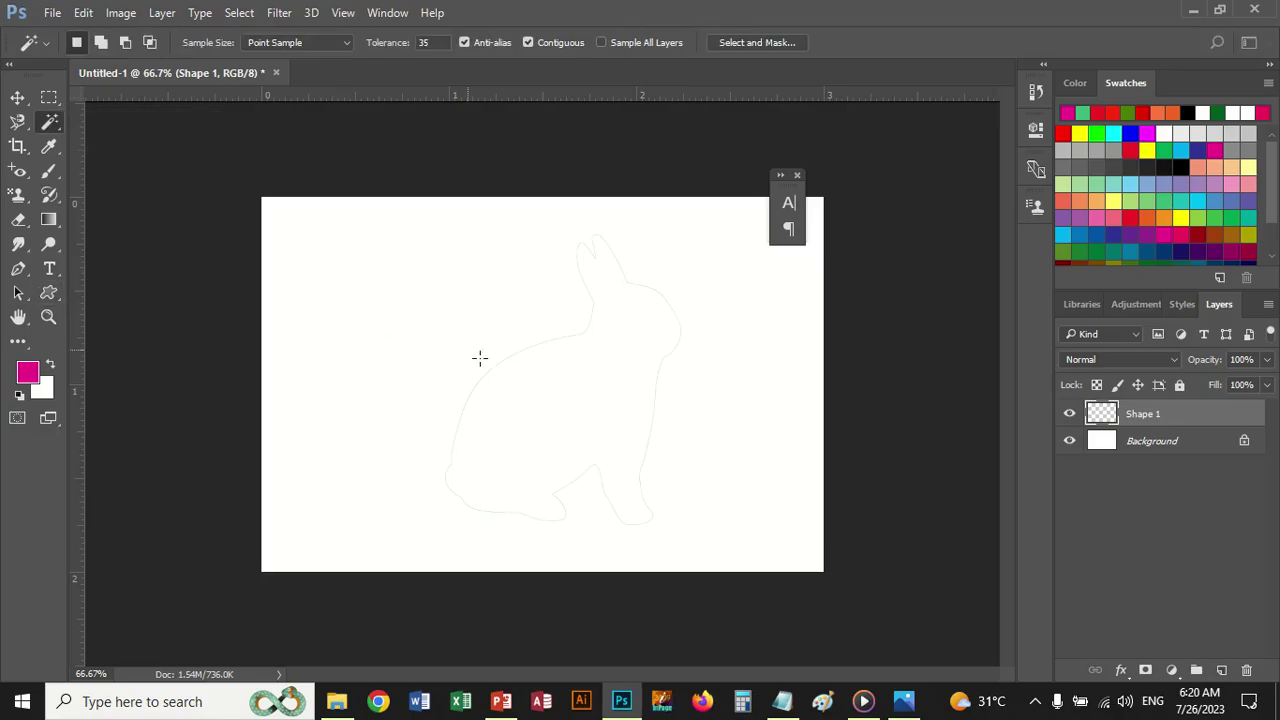
left_click(551, 409)
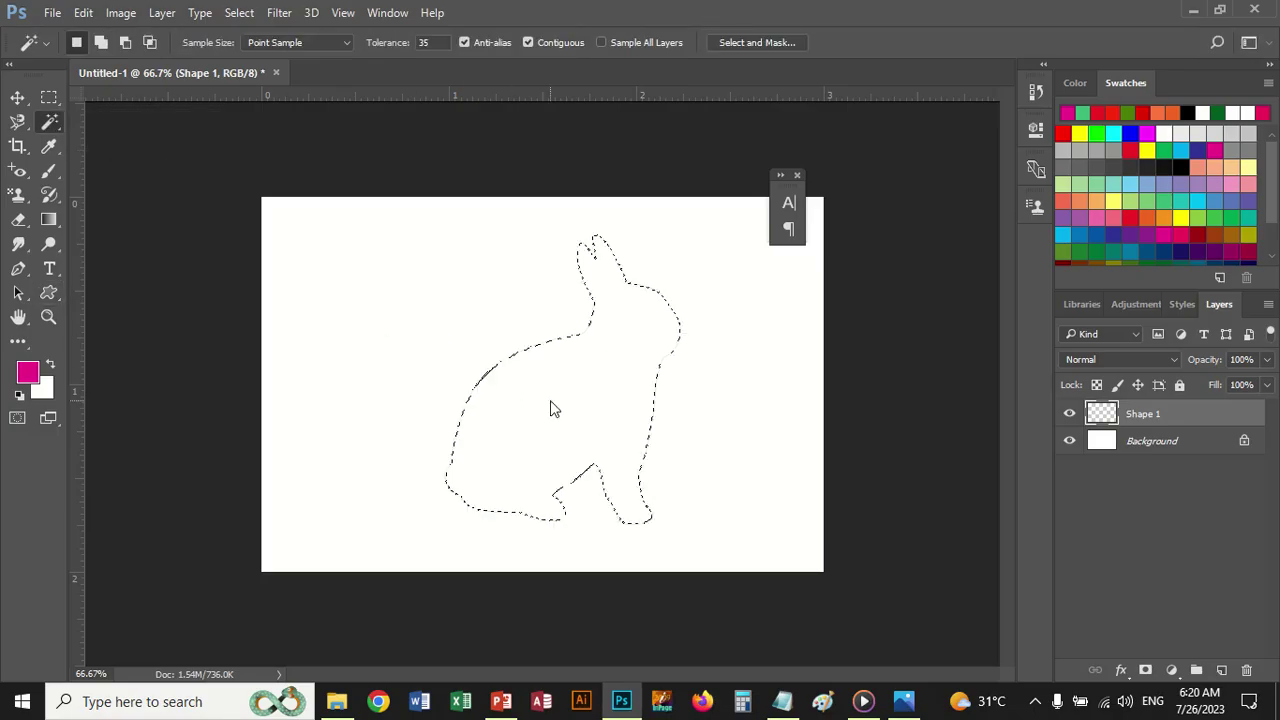
Step: Switch to File Explorer, go to the Typography subfolder and open the typo1 image in Photoshop
left_click(336, 701)
mouse_move(640, 76)
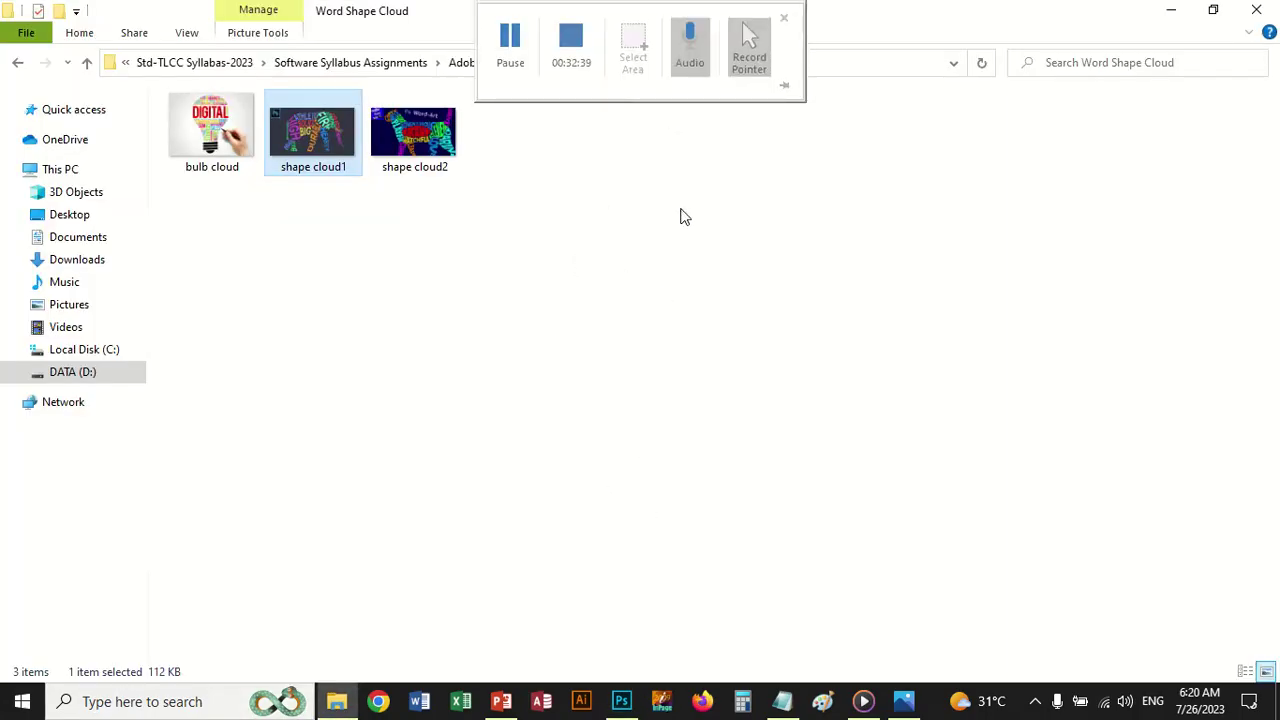
left_click(628, 63)
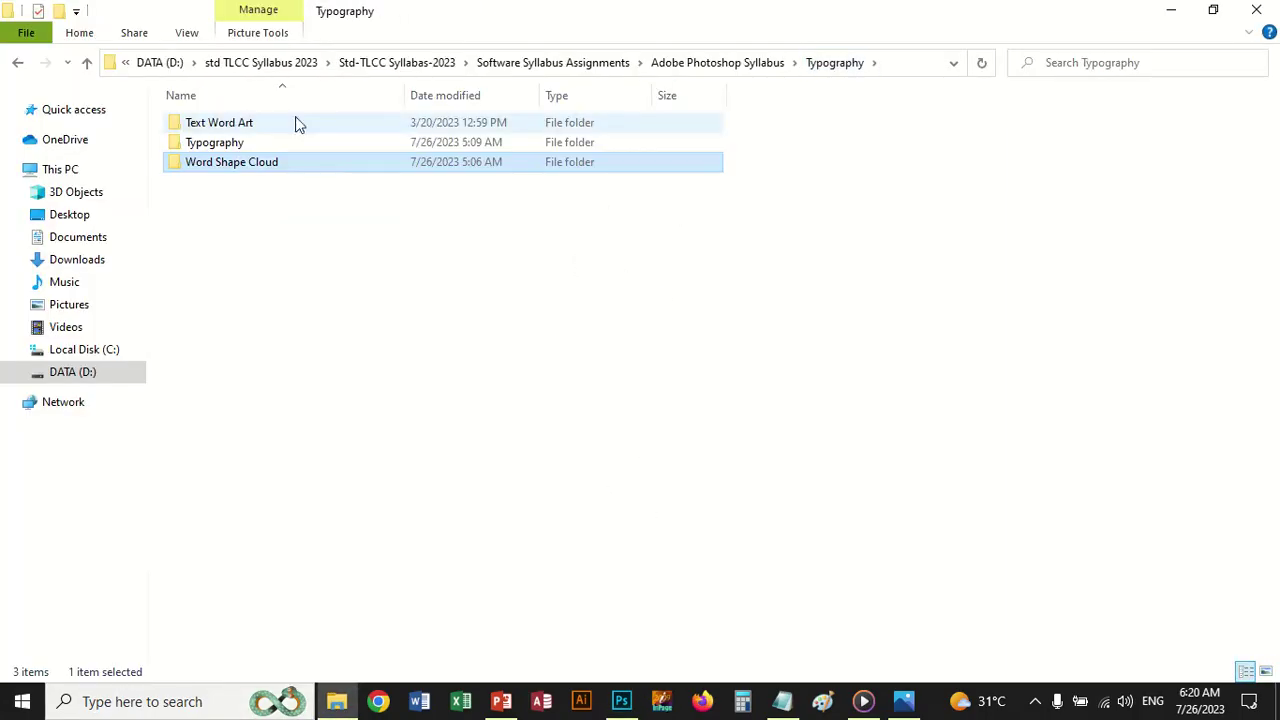
double_click(228, 143)
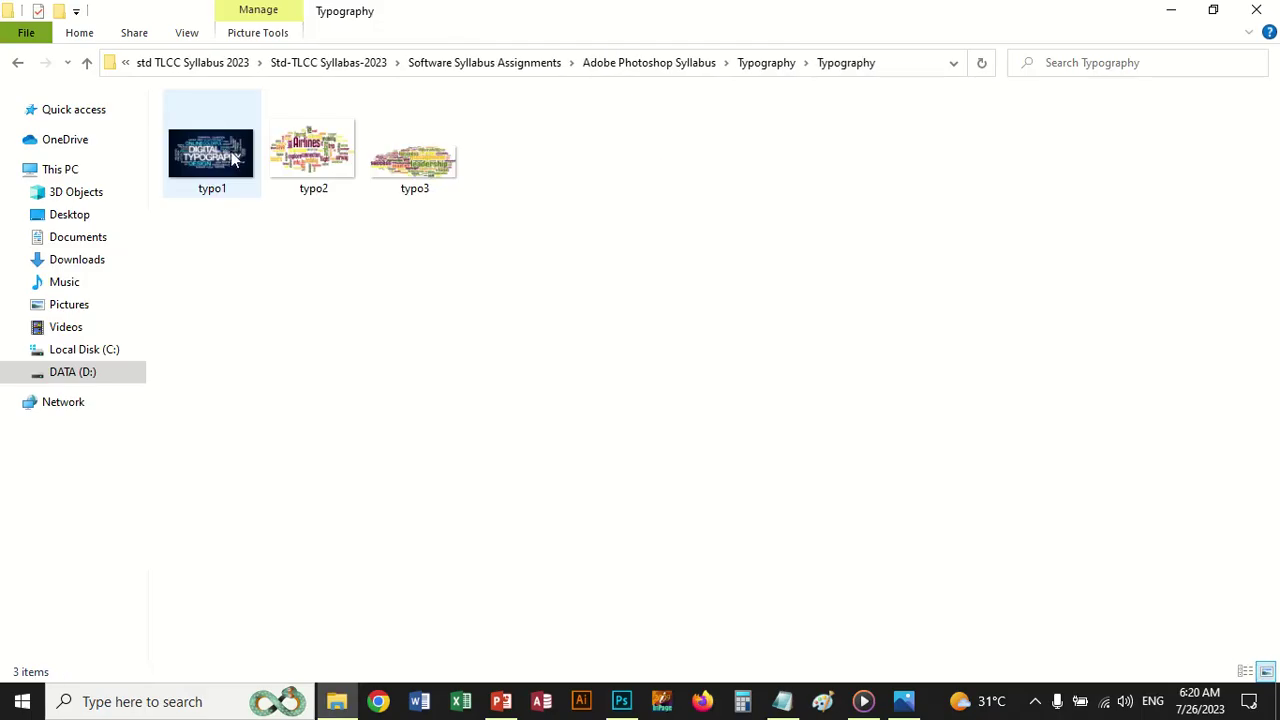
left_click(225, 158)
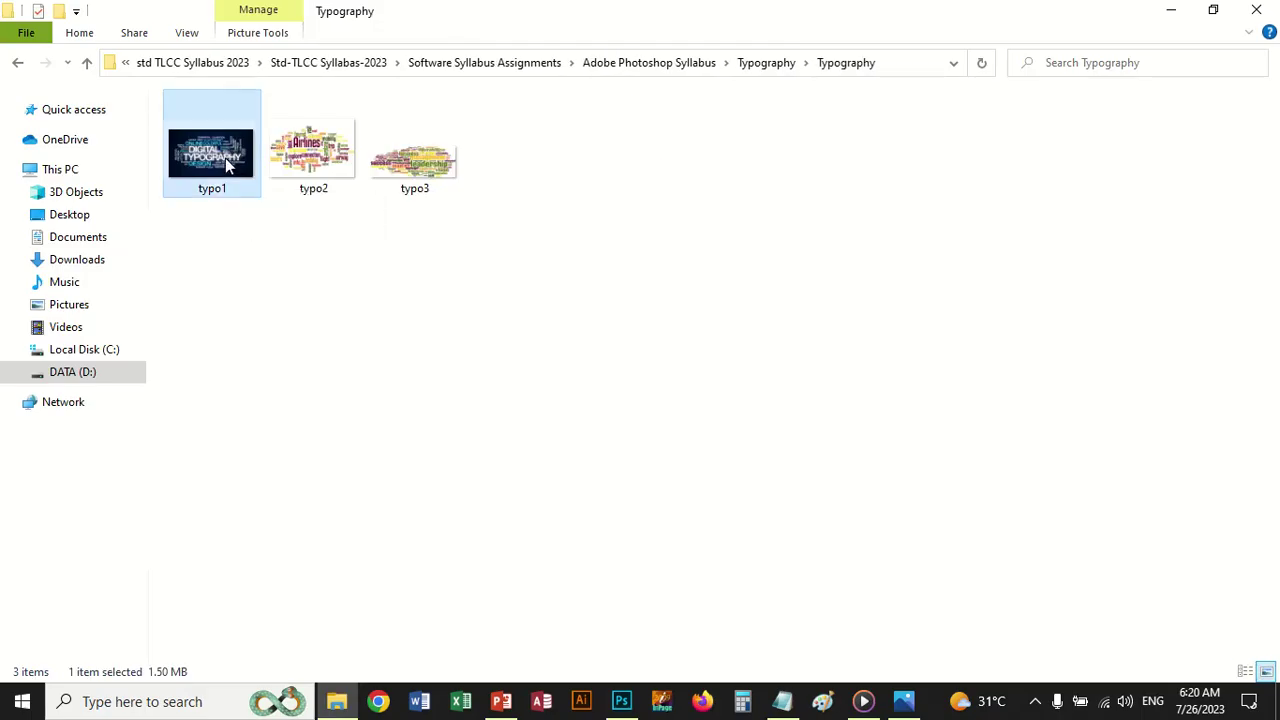
right_click(225, 158)
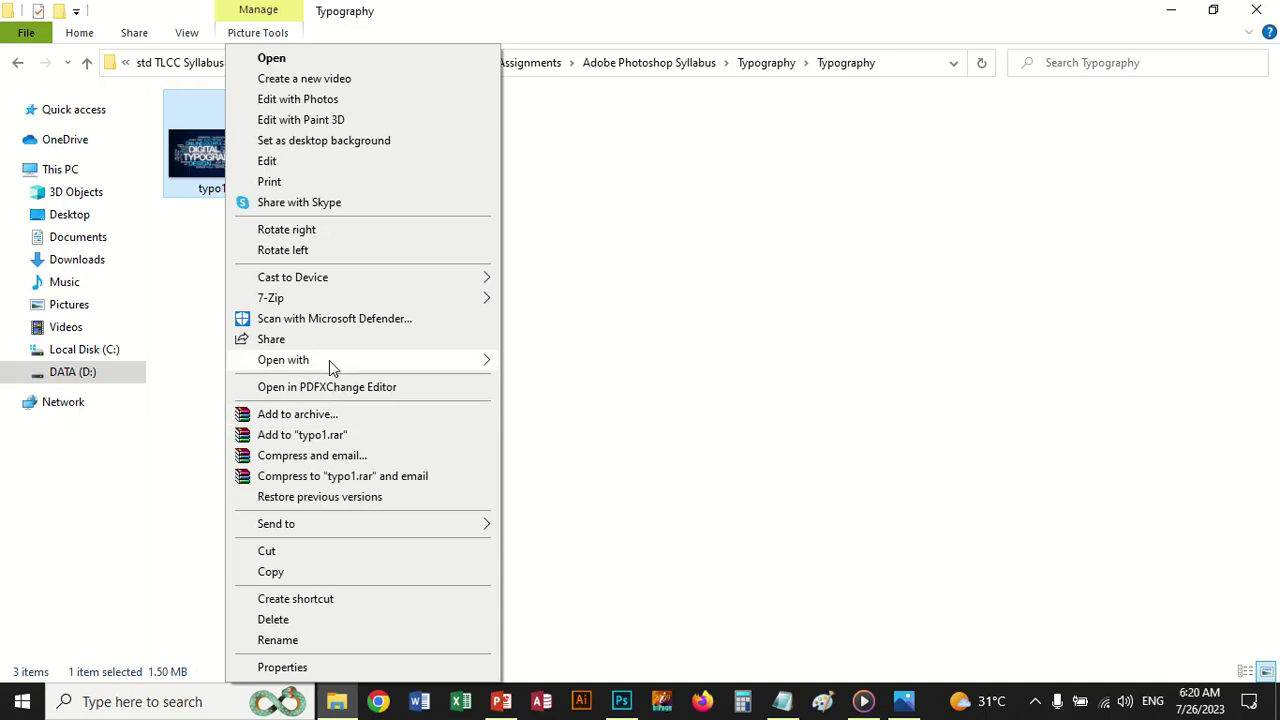
mouse_move(329, 360)
left_click(556, 381)
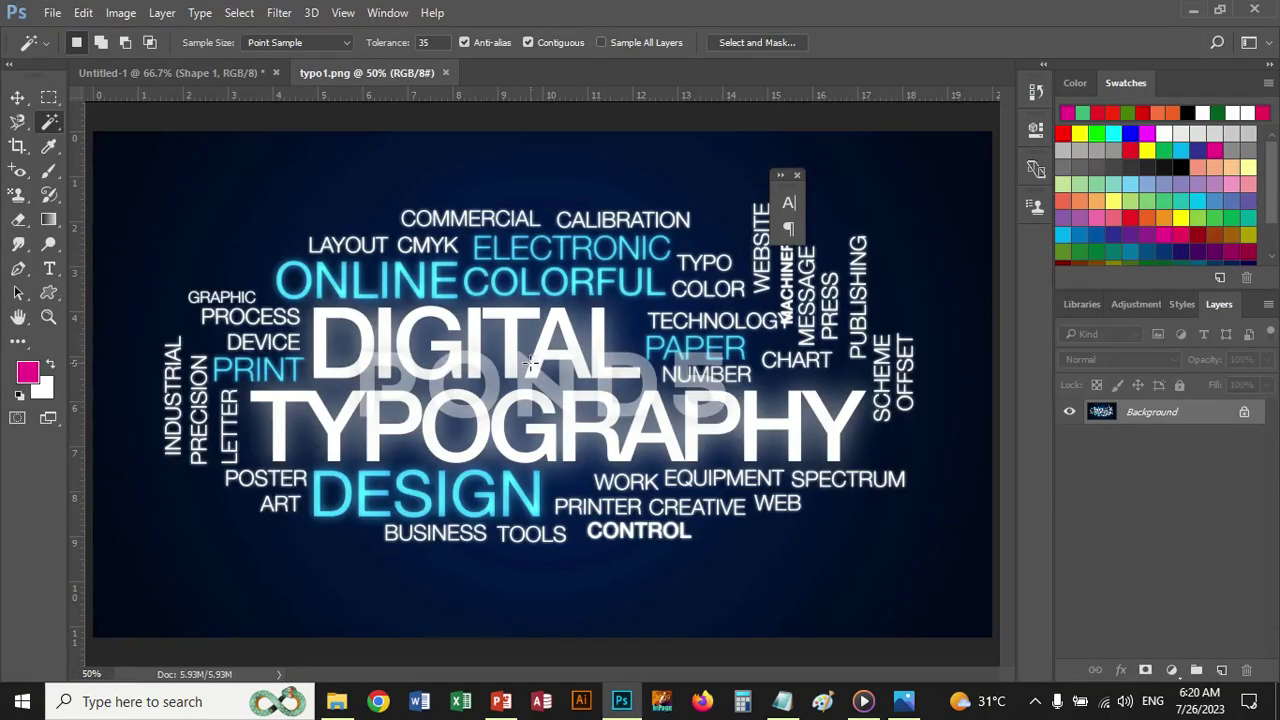
Step: Copy the whole typo1 image and paste it into the rabbit selection in Untitled-1
key("ctrl+a")
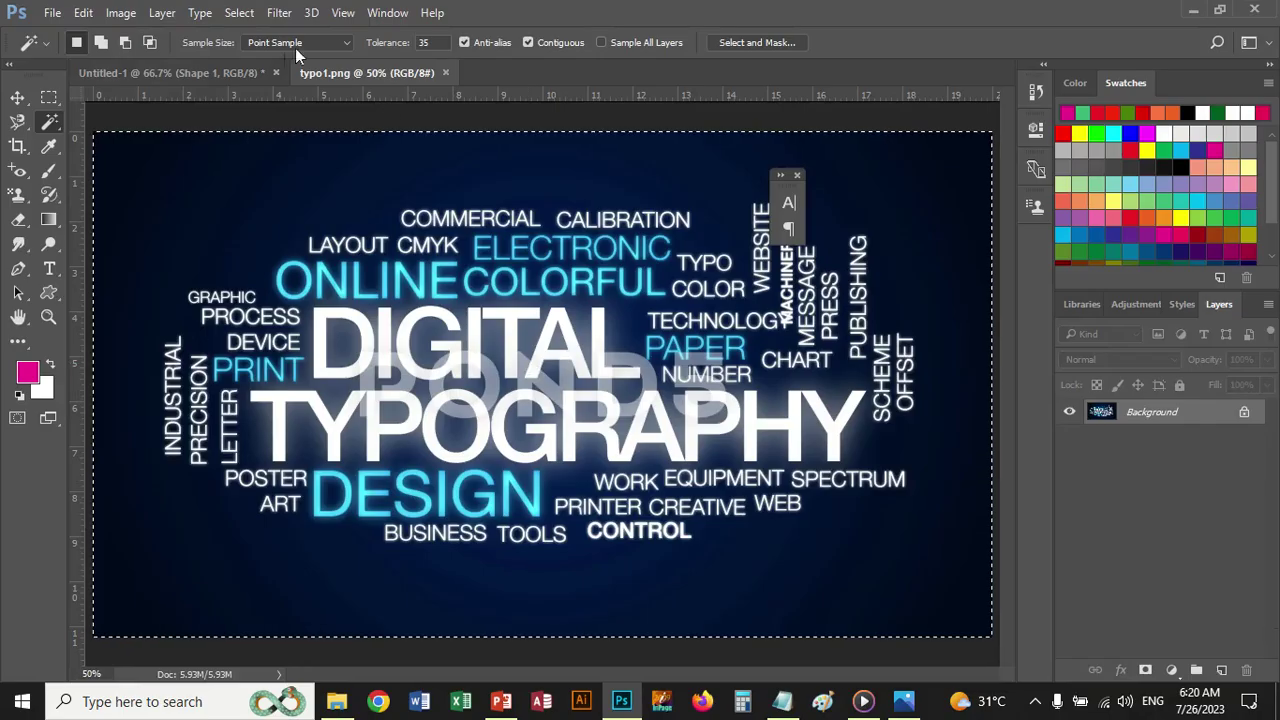
left_click(236, 72)
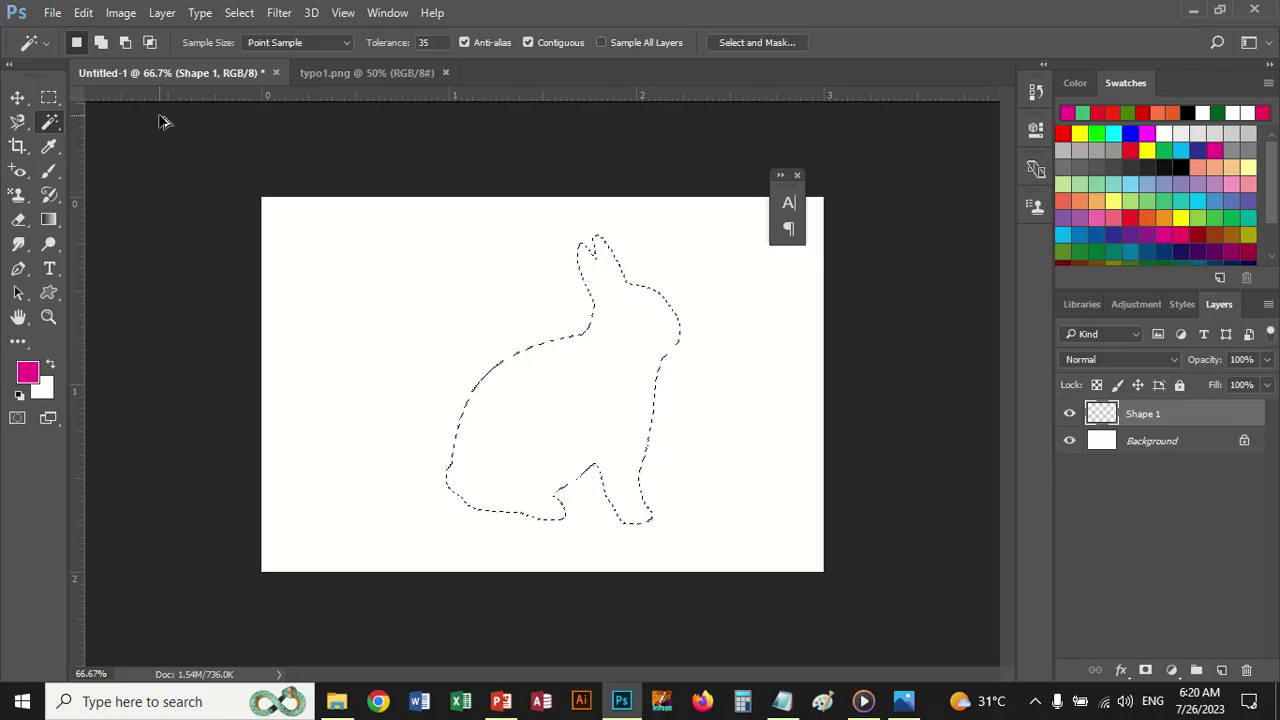
key("ctrl+shift+alt+v")
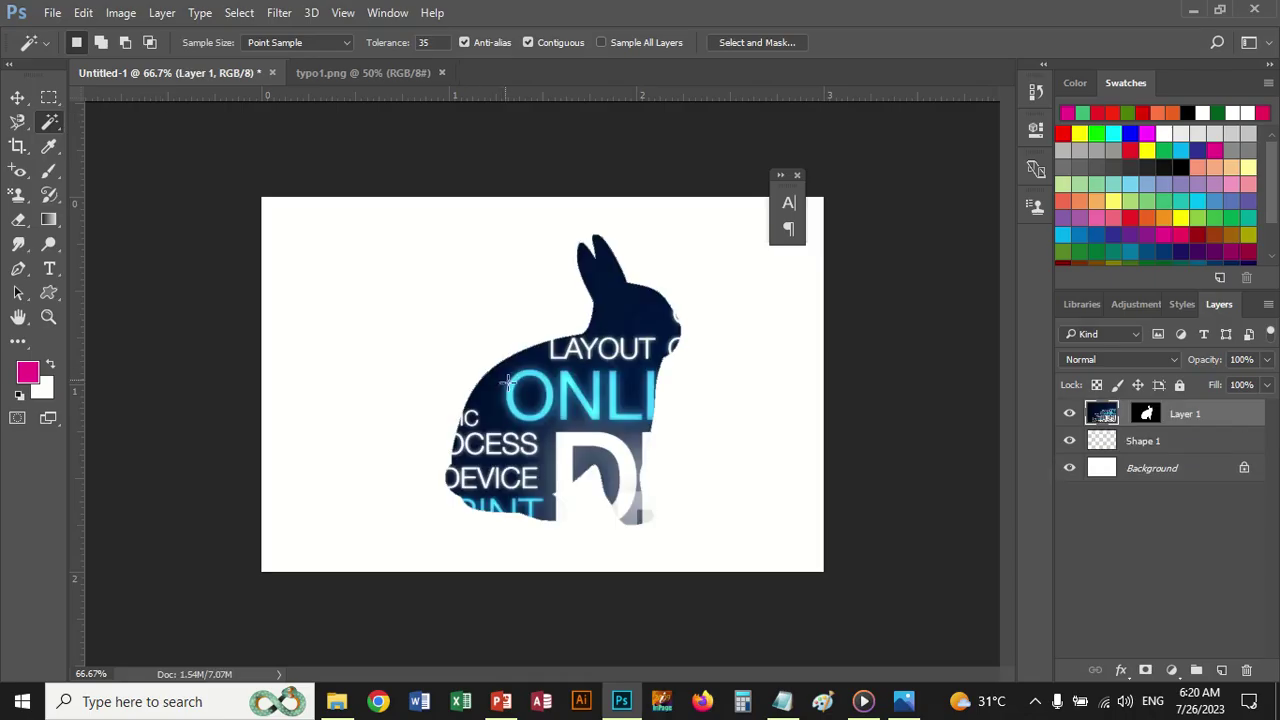
Step: Scale the pasted word image down to about 51% with Free Transform and position it over the rabbit
key("ctrl+t")
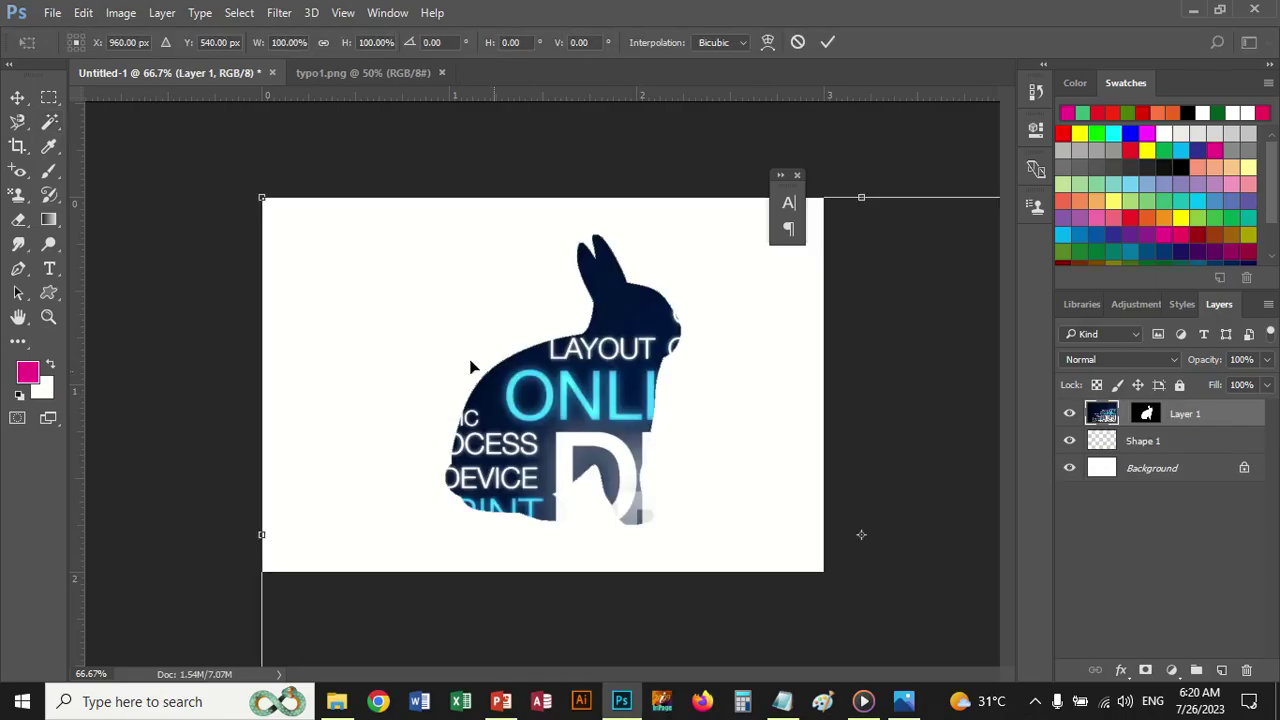
left_click_drag(266, 198, 522, 344)
left_click_drag(620, 449, 438, 303)
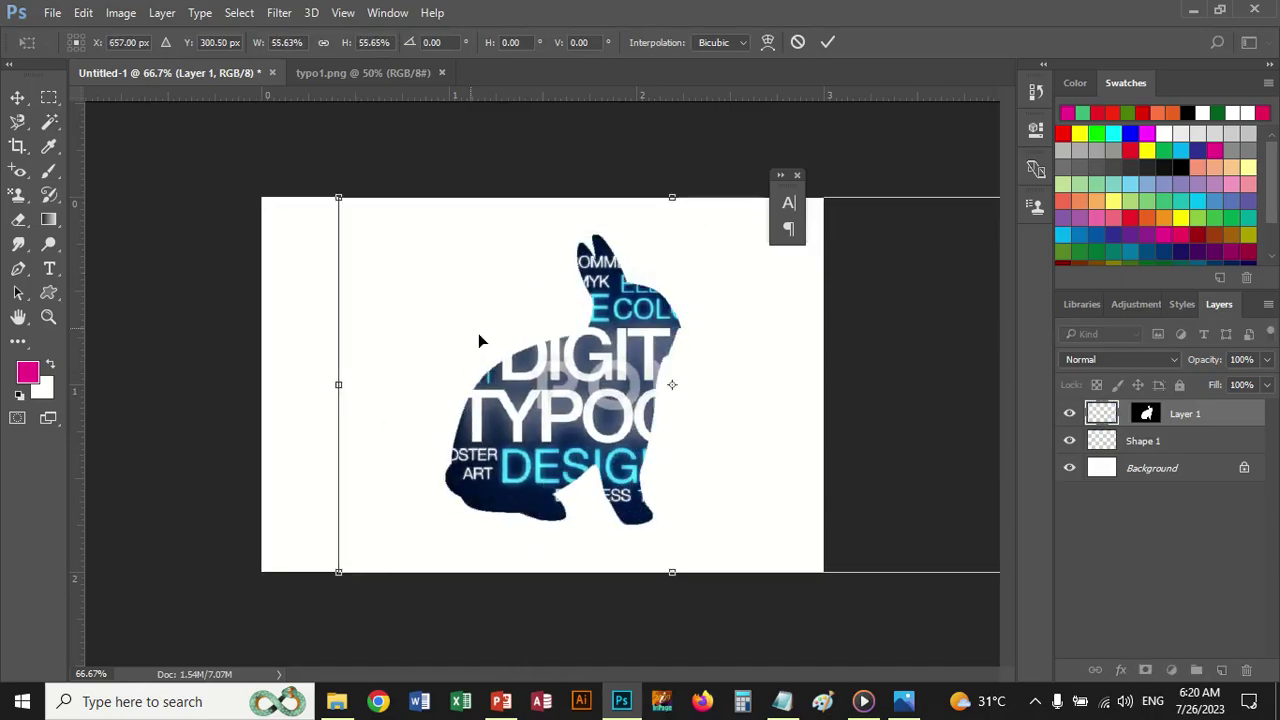
left_click_drag(338, 197, 352, 238)
left_click_drag(676, 384, 670, 383)
Step: Rotate the word image to about -36°, shift and enlarge it so the words fill the rabbit, and apply the transform
left_click_drag(343, 200, 314, 424)
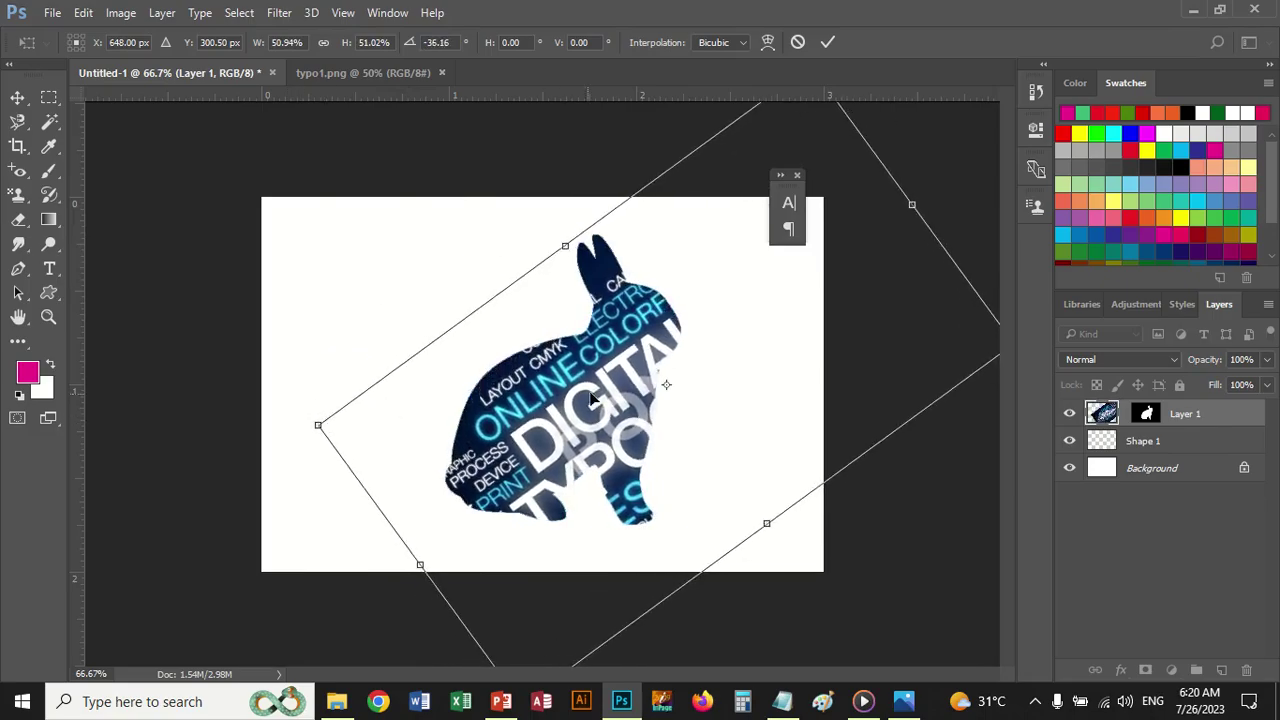
left_click_drag(593, 392, 575, 361)
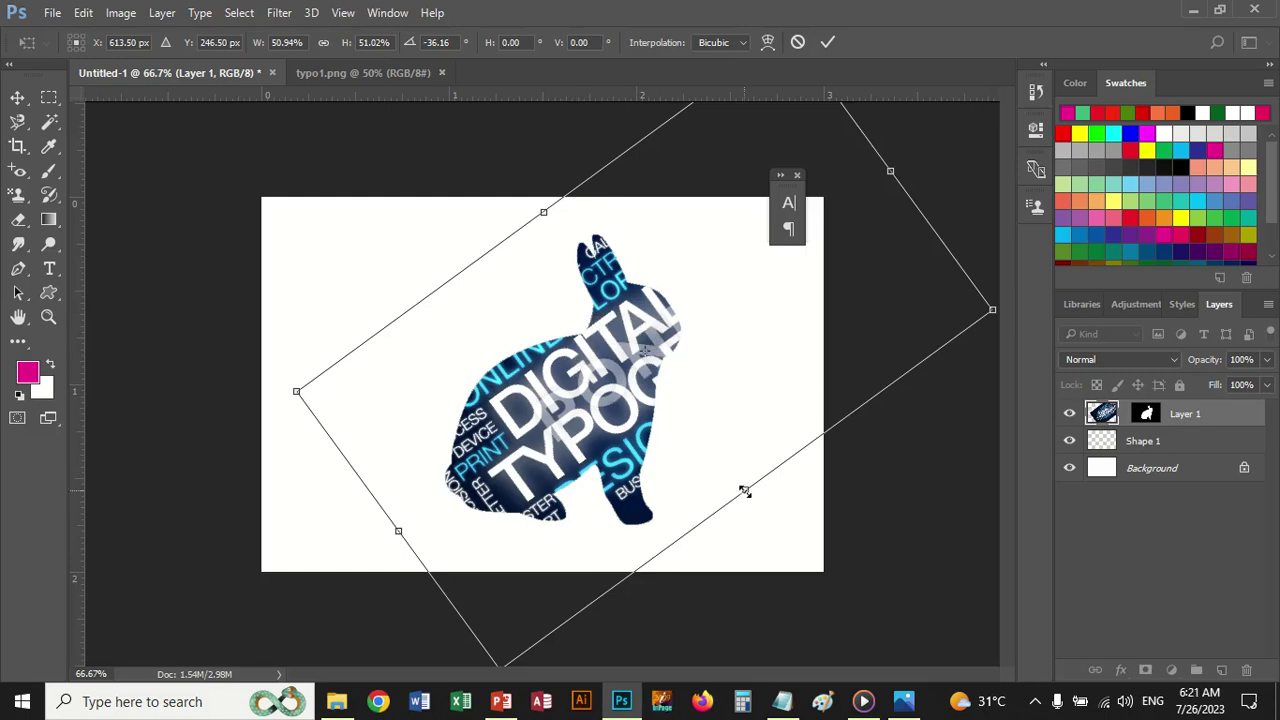
left_click_drag(744, 491, 760, 508)
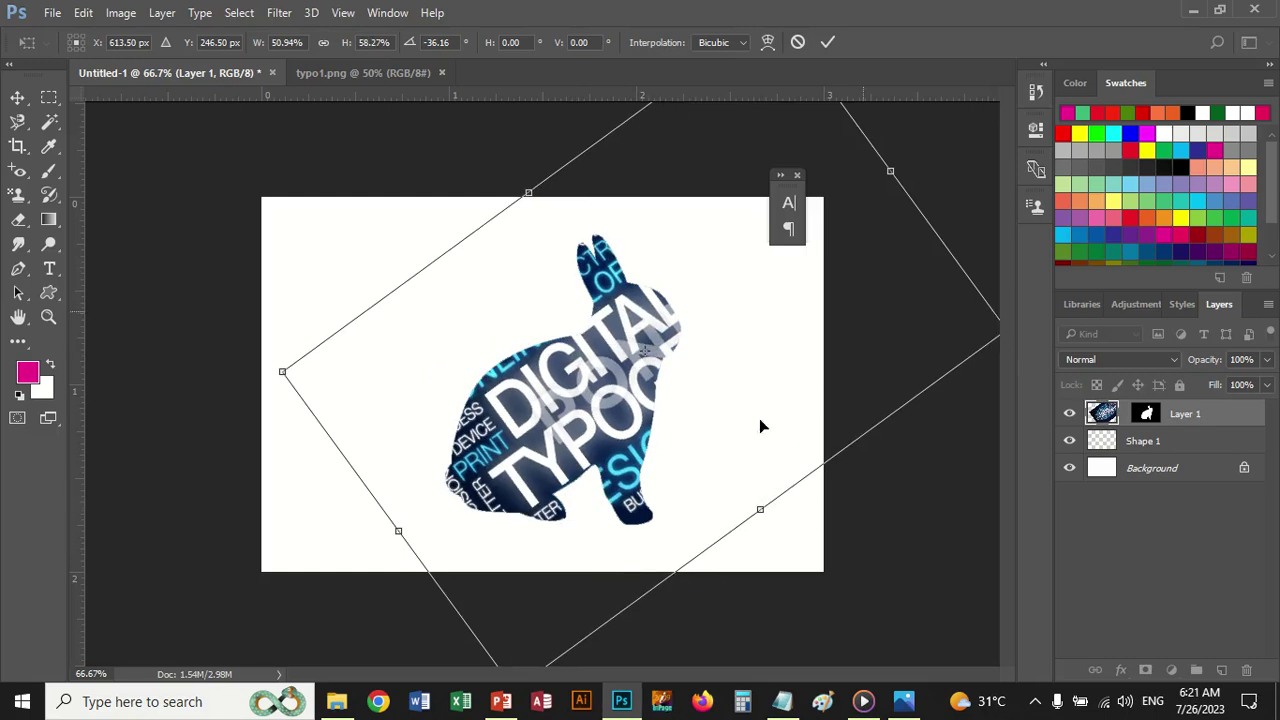
left_click_drag(280, 370, 237, 374)
key("w")
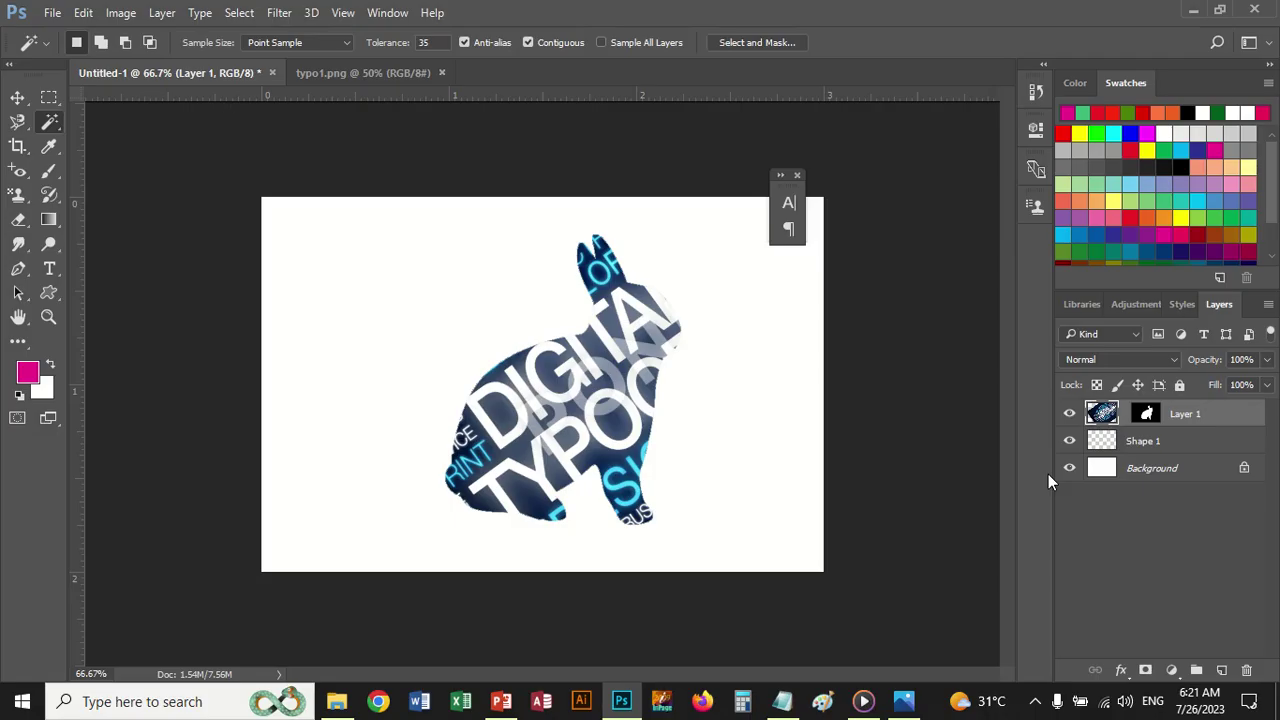
Step: Load Layer 1's rabbit mask as a selection and add an empty layer directly above Shape 1
left_click(1106, 449)
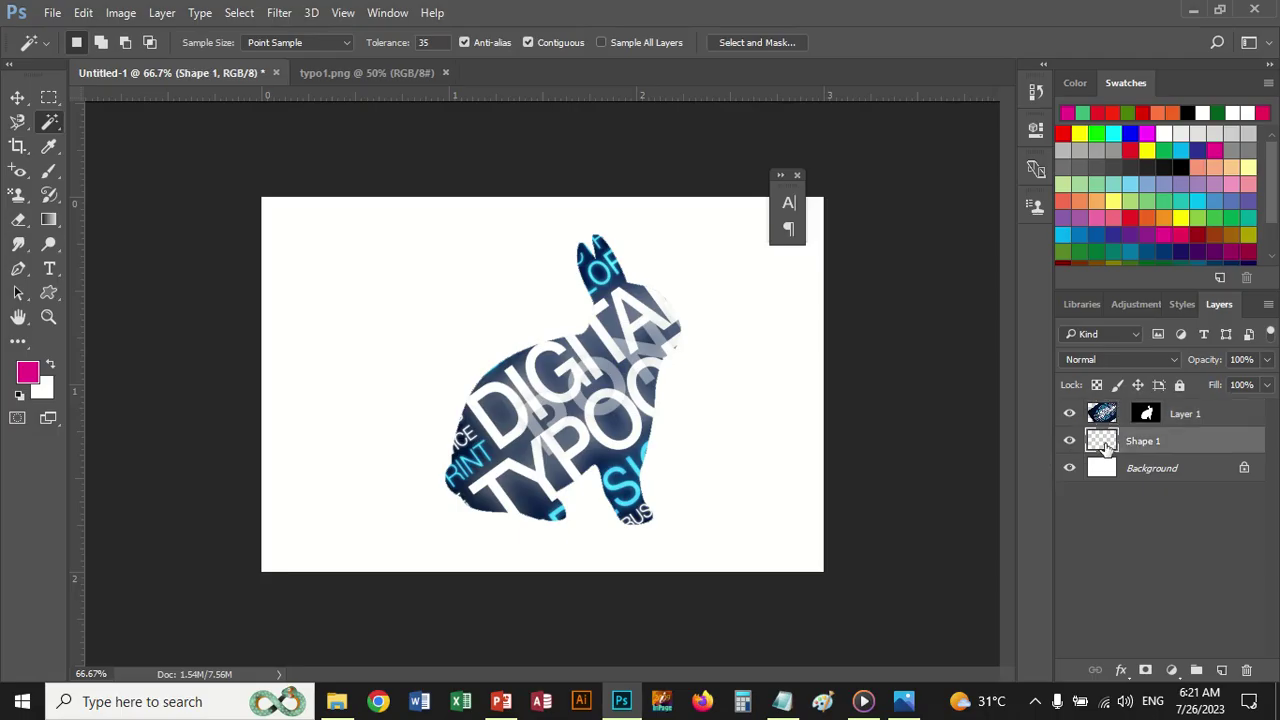
left_click(1103, 445, "ctrl")
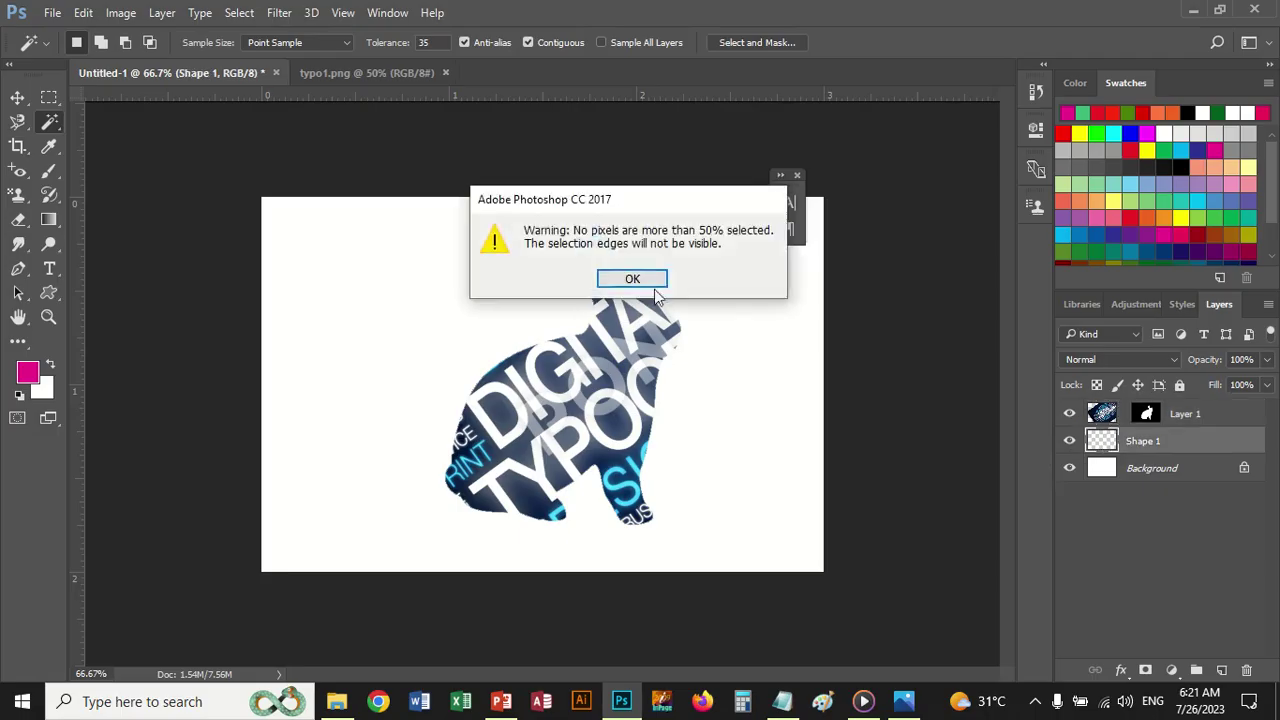
key("Return")
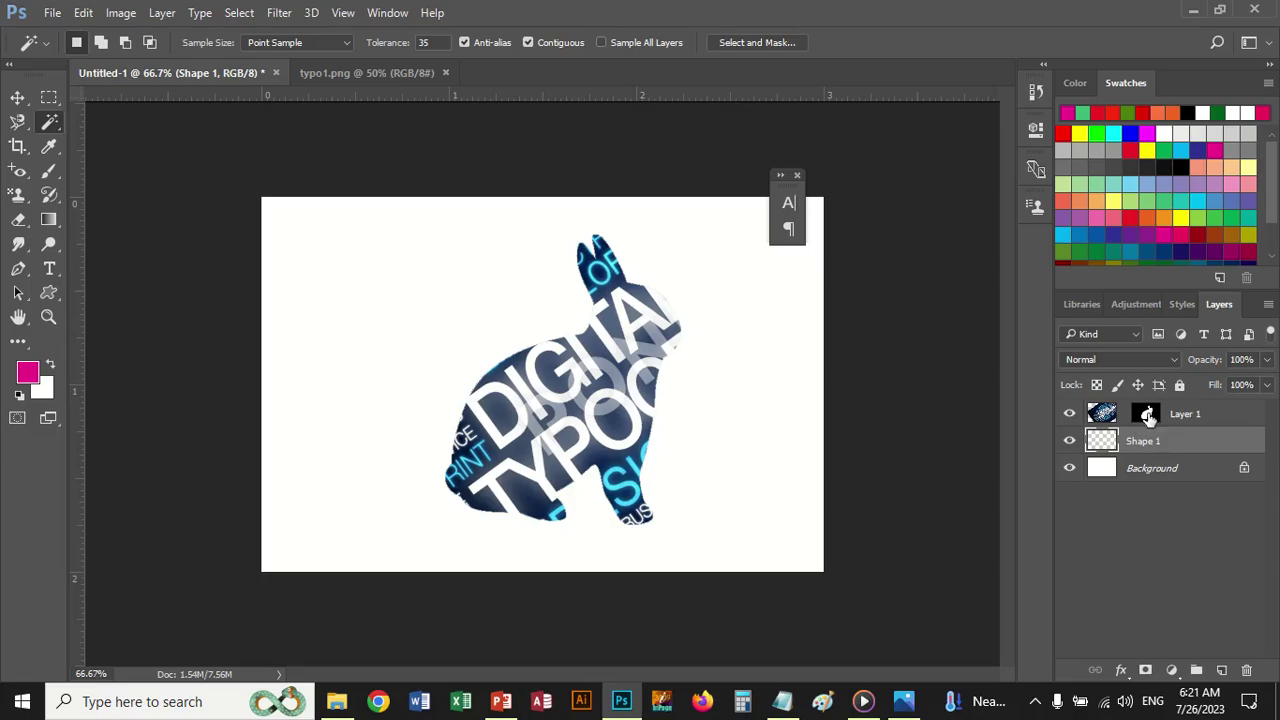
left_click(1150, 418, "ctrl")
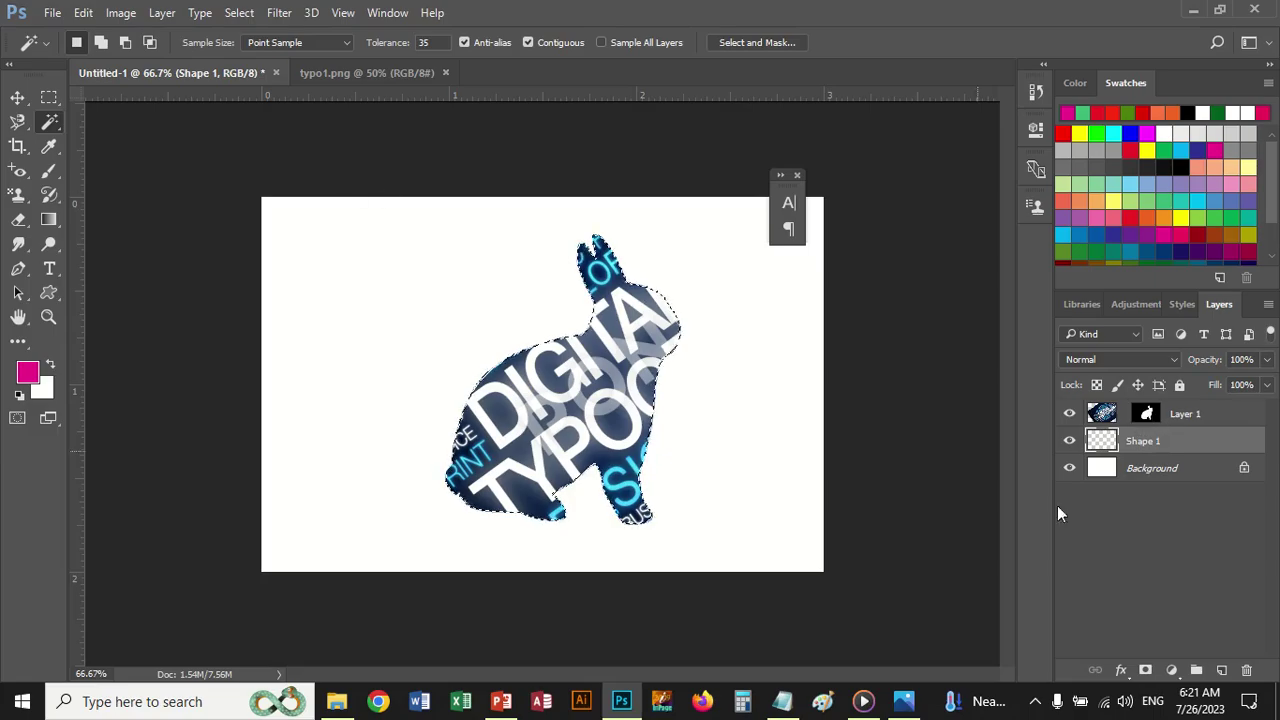
left_click(1221, 670)
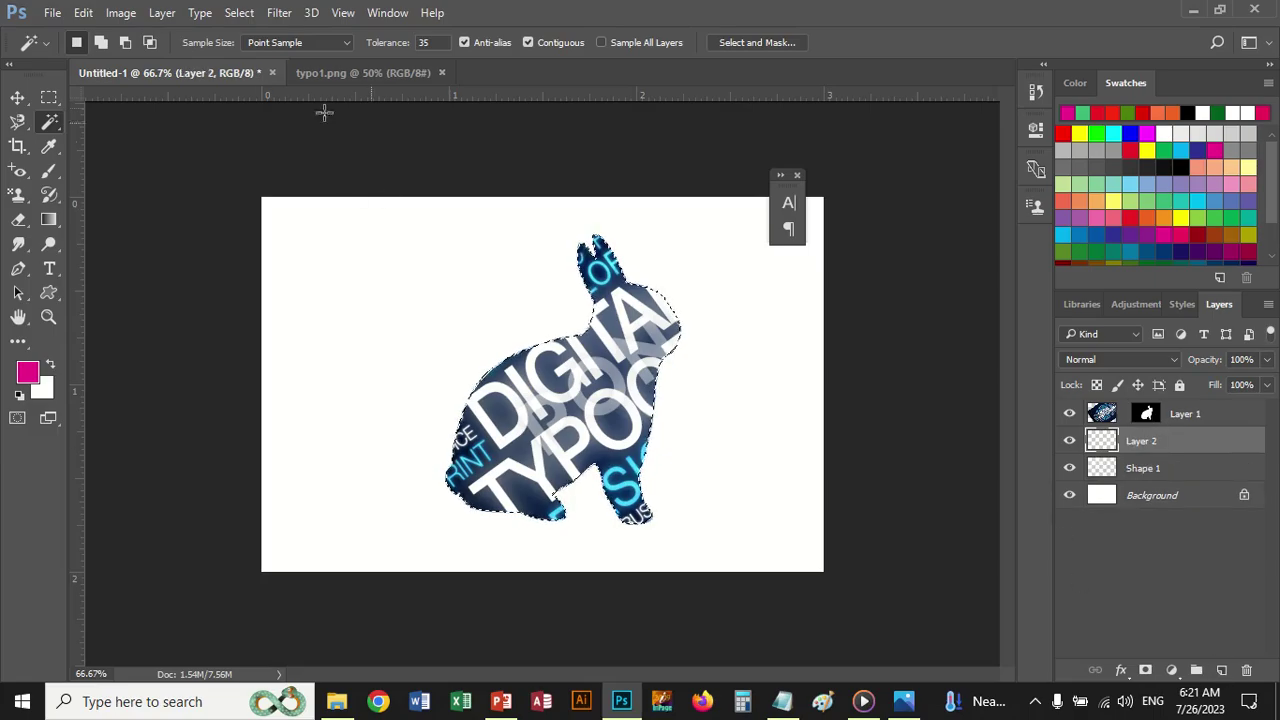
Step: Stroke the rabbit selection on the new layer with a 5 px outside line in blue 0043ec, and deselect
left_click(121, 12)
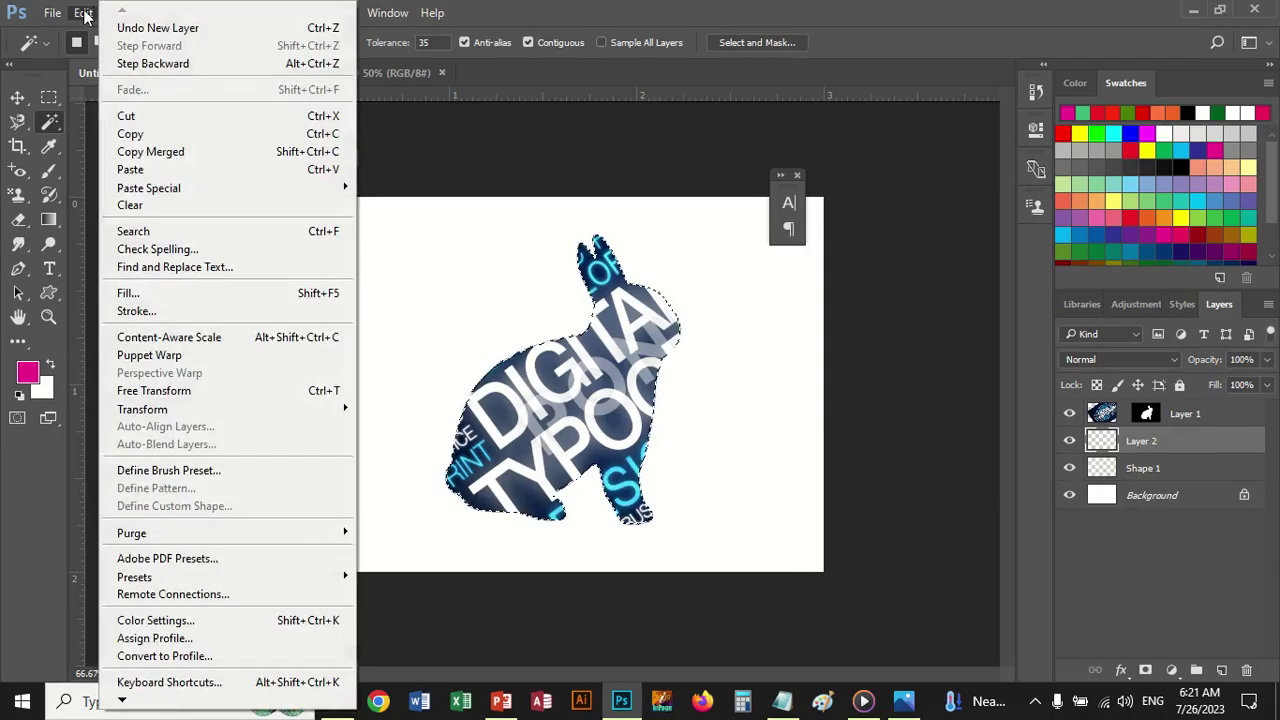
left_click(83, 13)
left_click(83, 13)
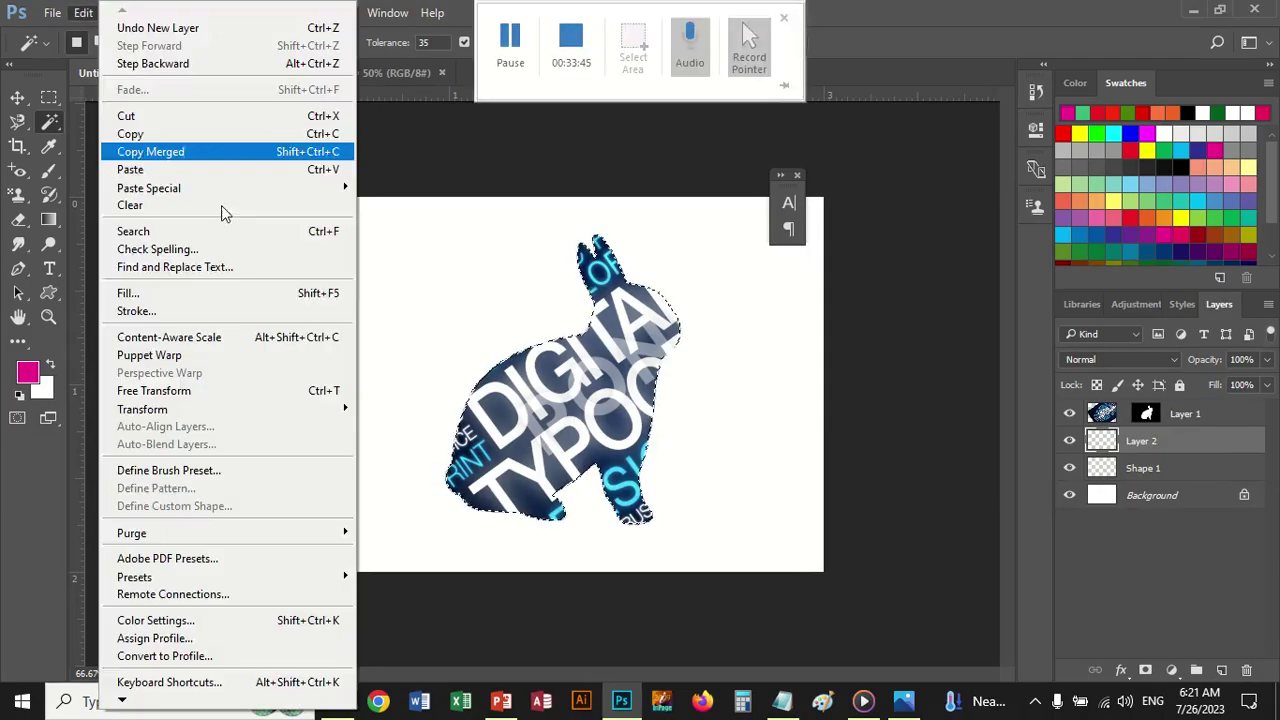
left_click(207, 318)
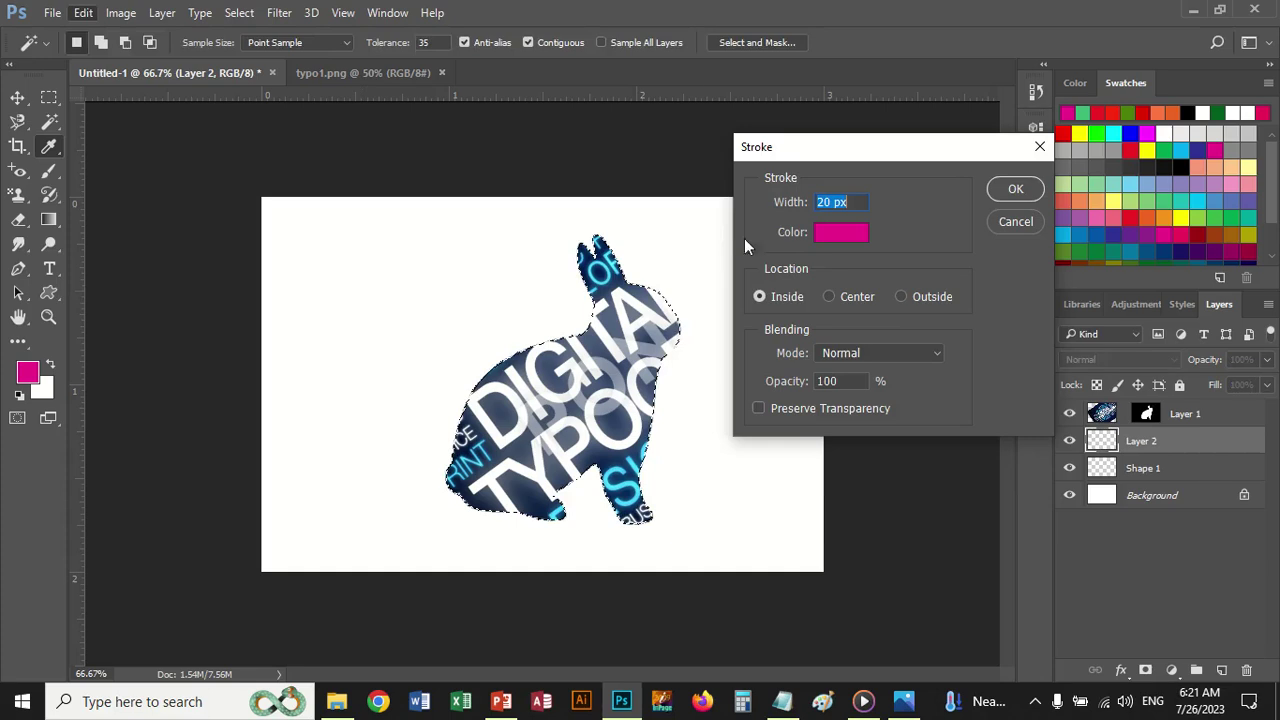
left_click(843, 235)
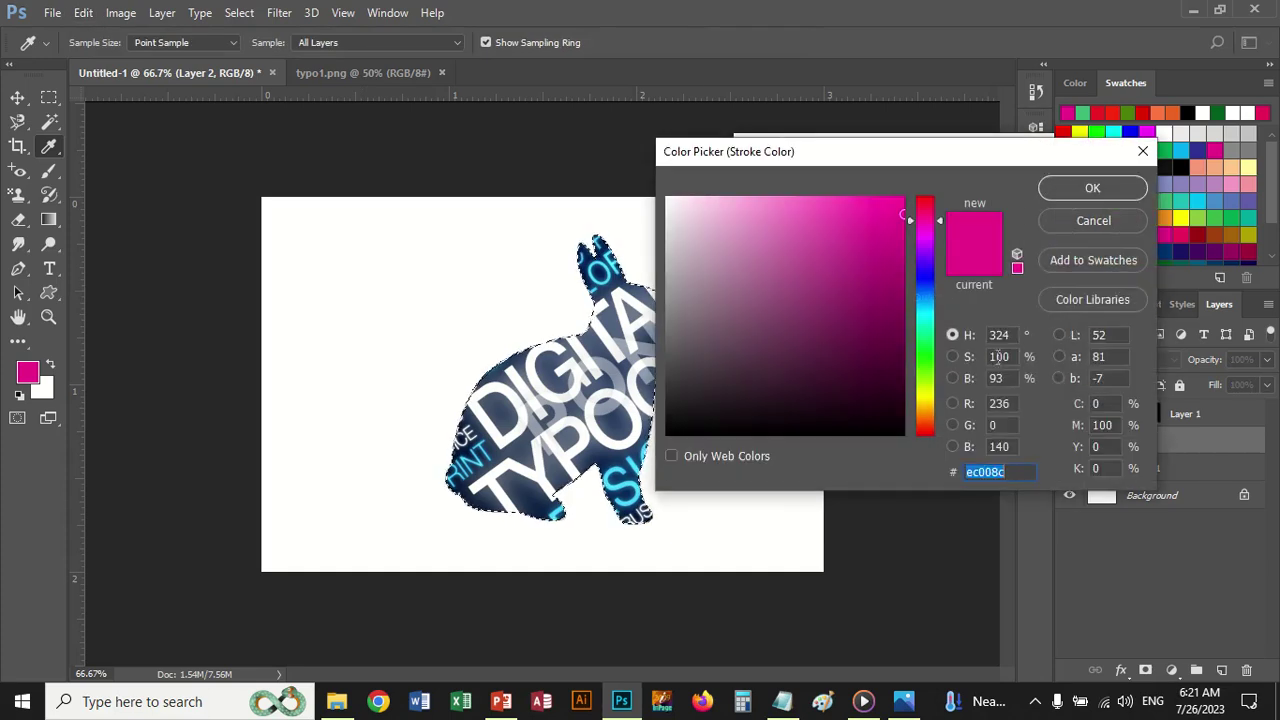
left_click_drag(926, 276, 925, 288)
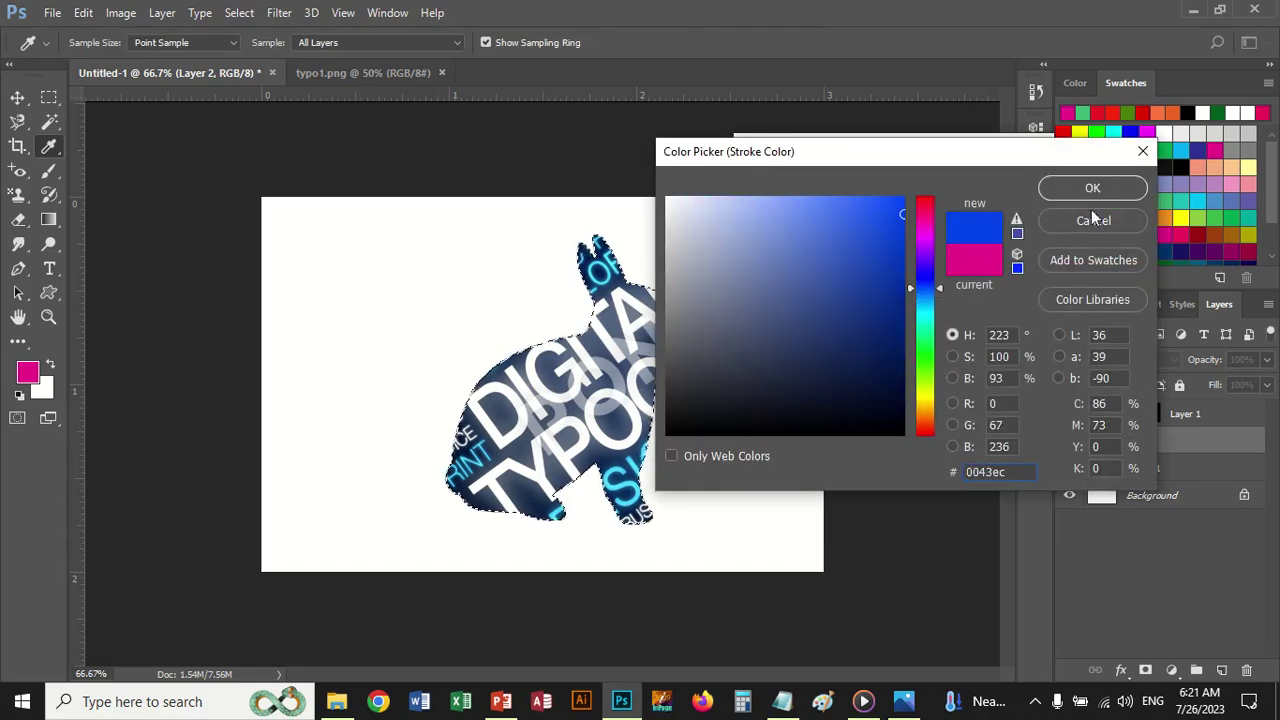
key("Return")
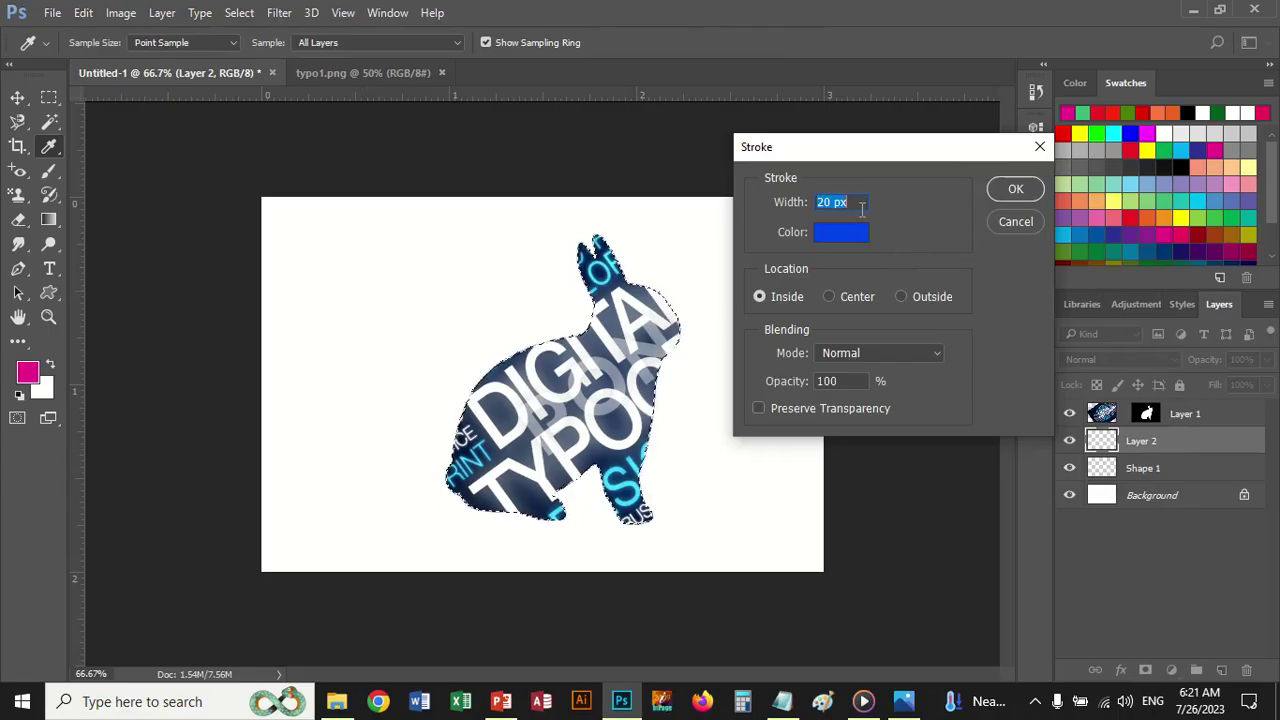
type("5")
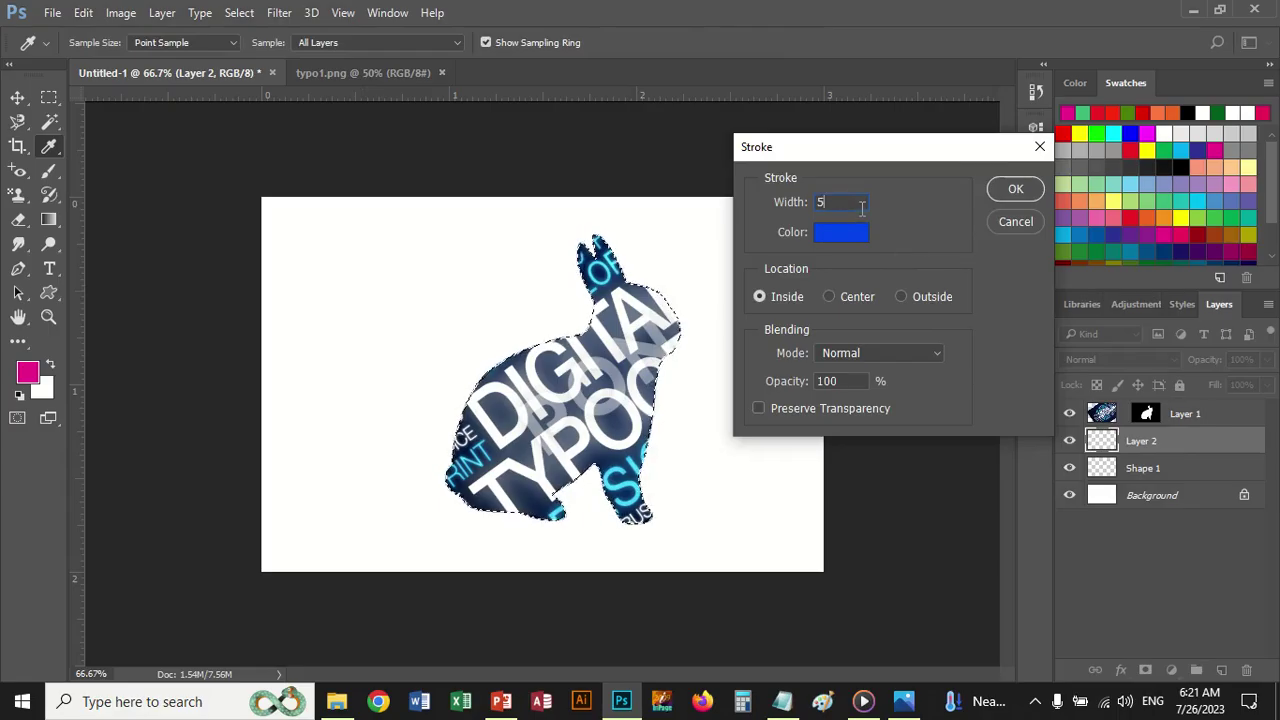
left_click(901, 296)
left_click(1015, 190)
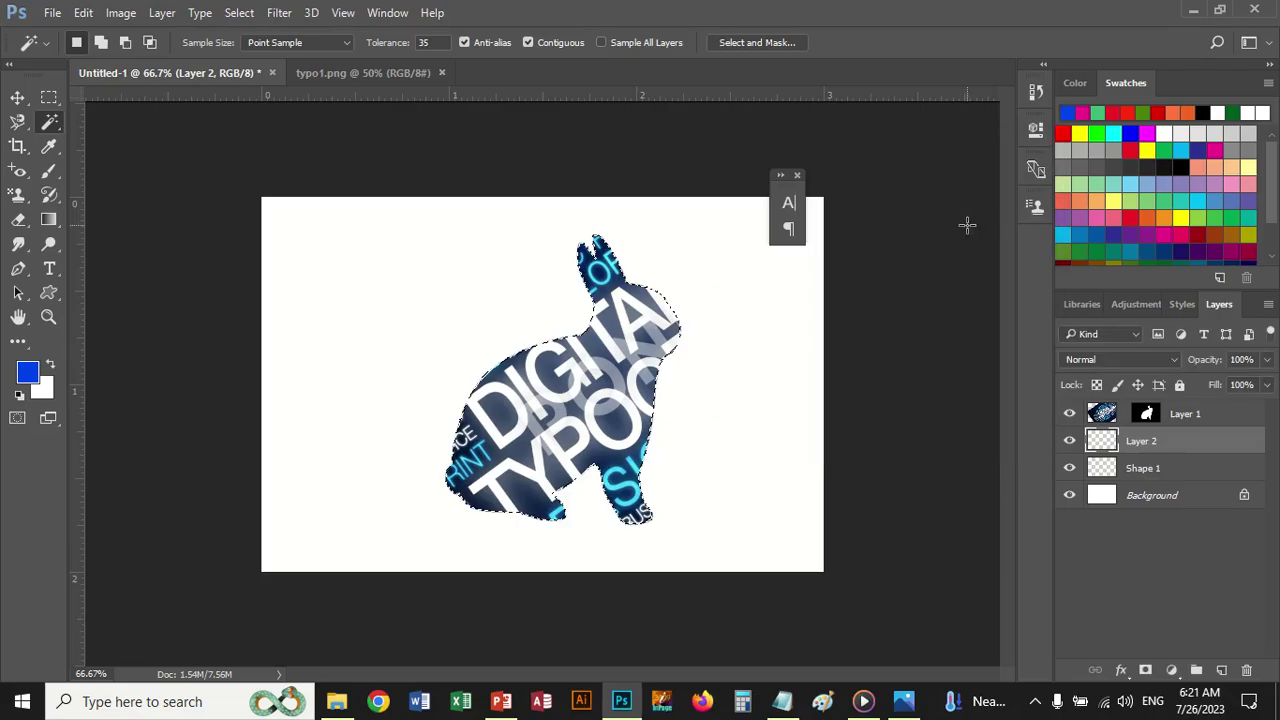
key("ctrl+d")
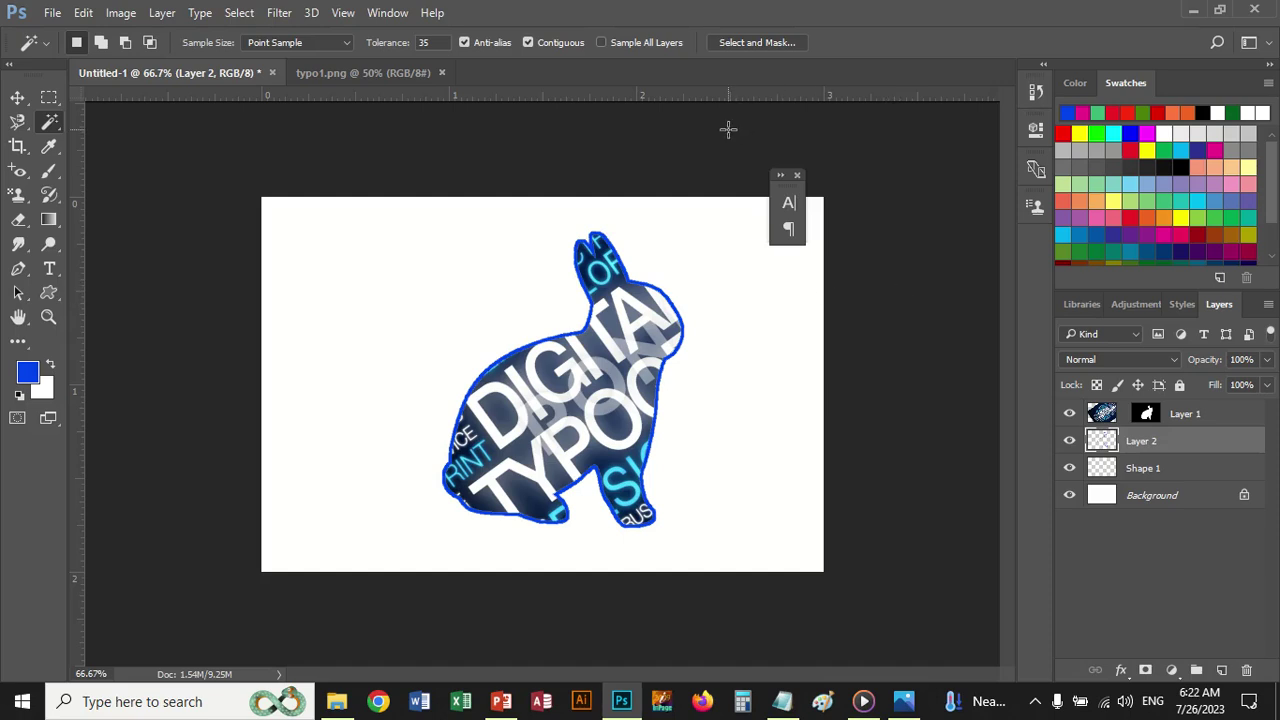
mouse_move(624, 6)
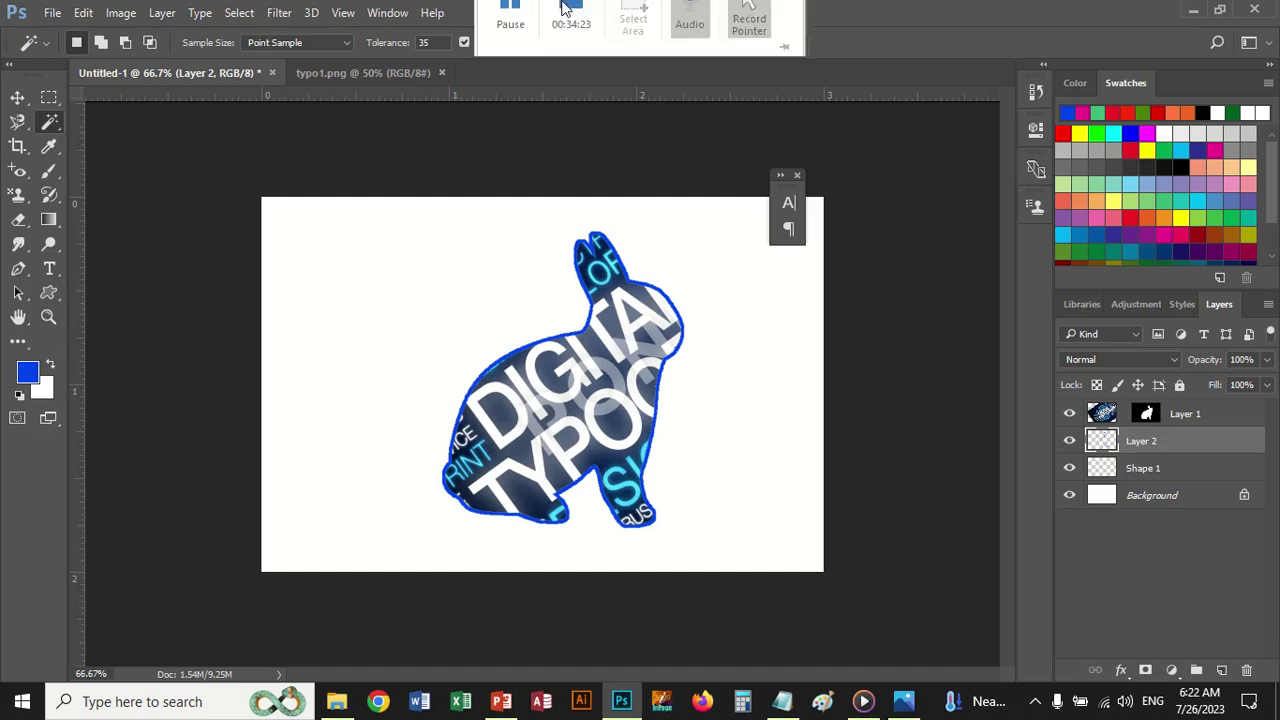